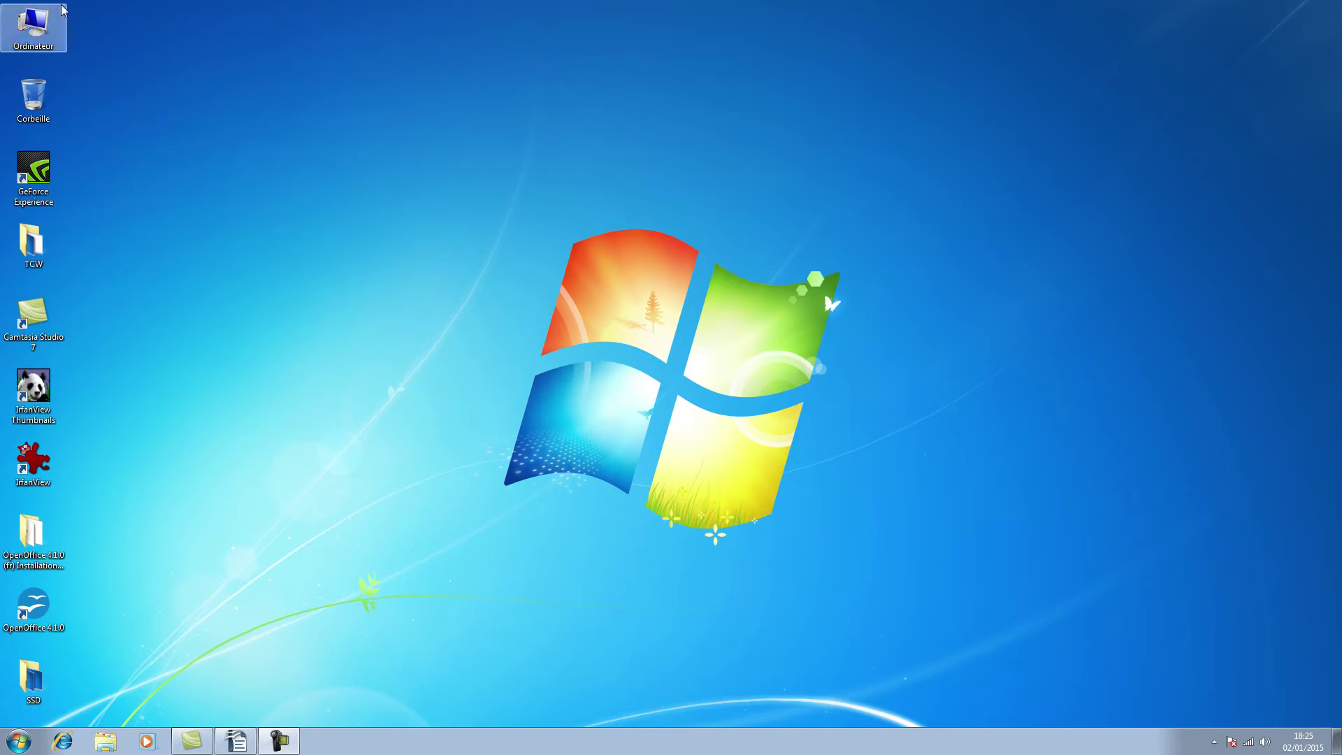
# Open the computer's system properties, go to the Device Manager and expand the IDE ATA/ATAPI controllers to examine them.
pyautogui.rightClick(37, 22)
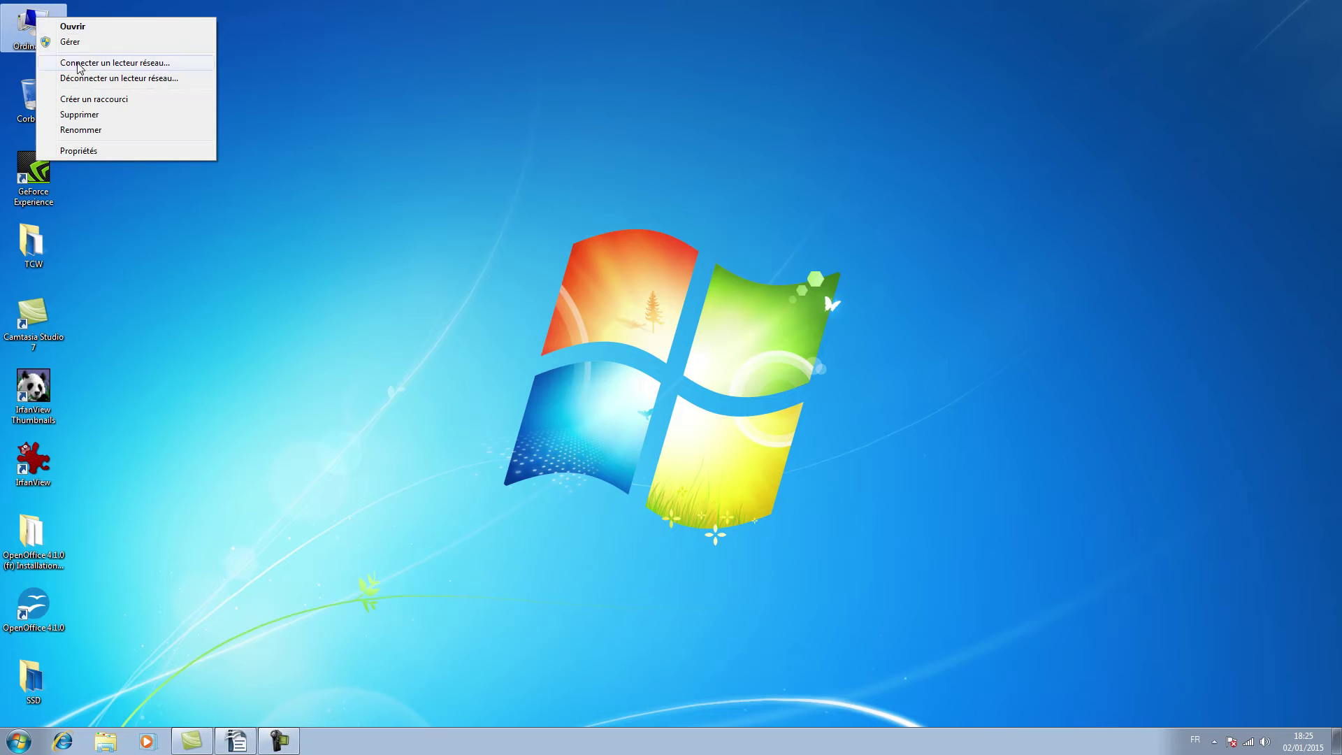
pyautogui.click(79, 152)
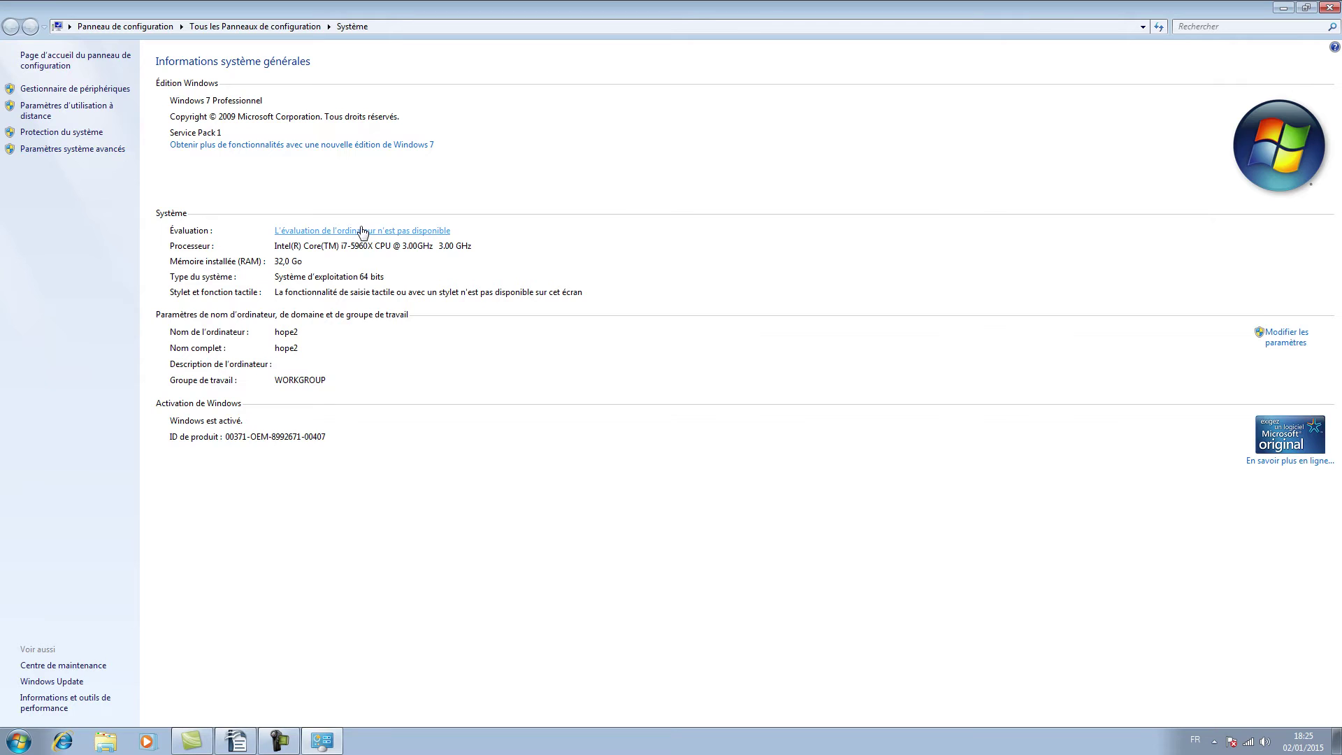
pyautogui.click(75, 89)
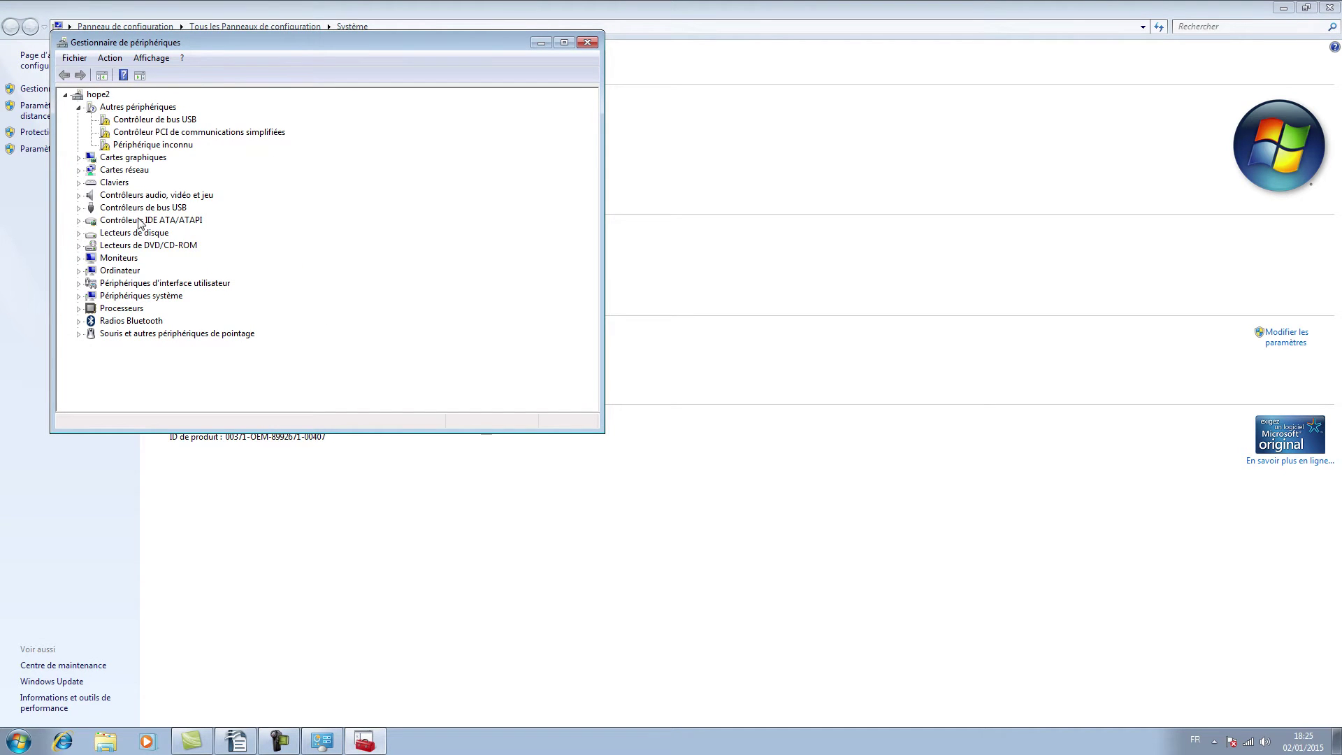
pyautogui.click(78, 221)
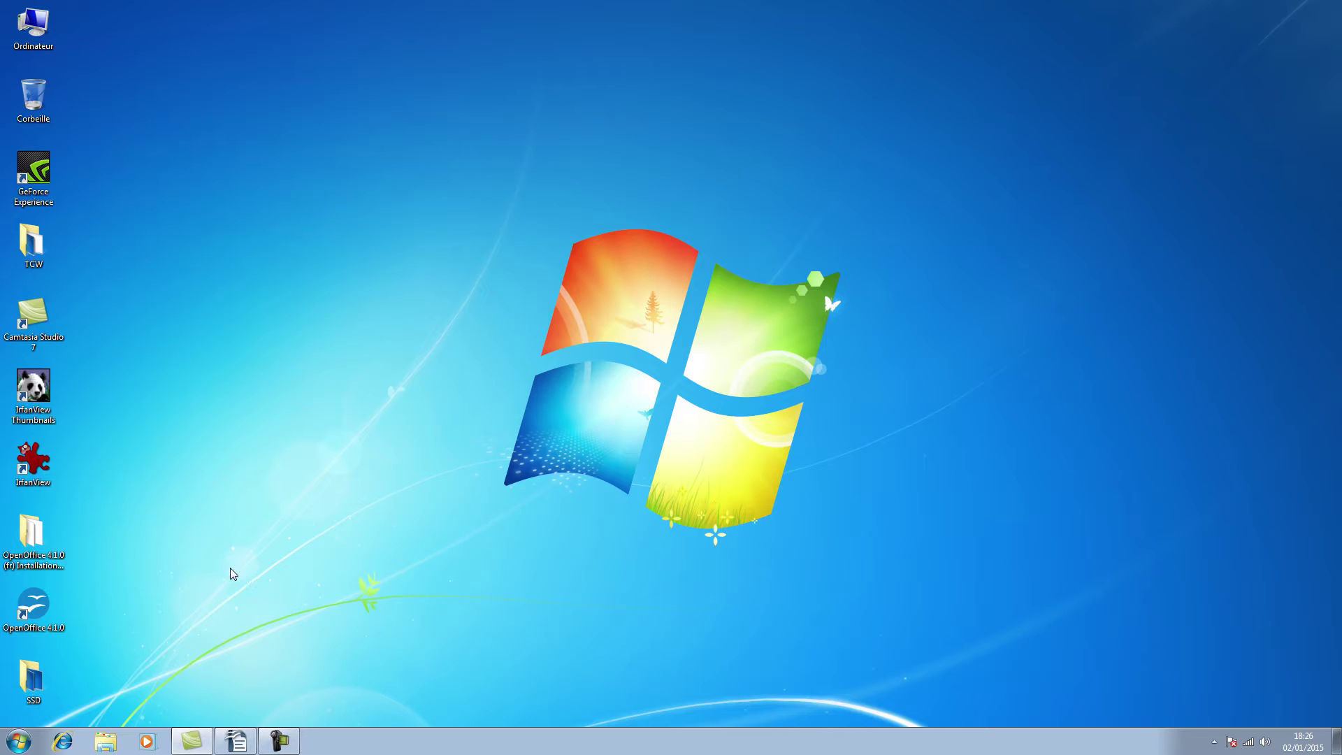
# Search for regedit and run the Registry Editor as administrator.
pyautogui.click(21, 740)
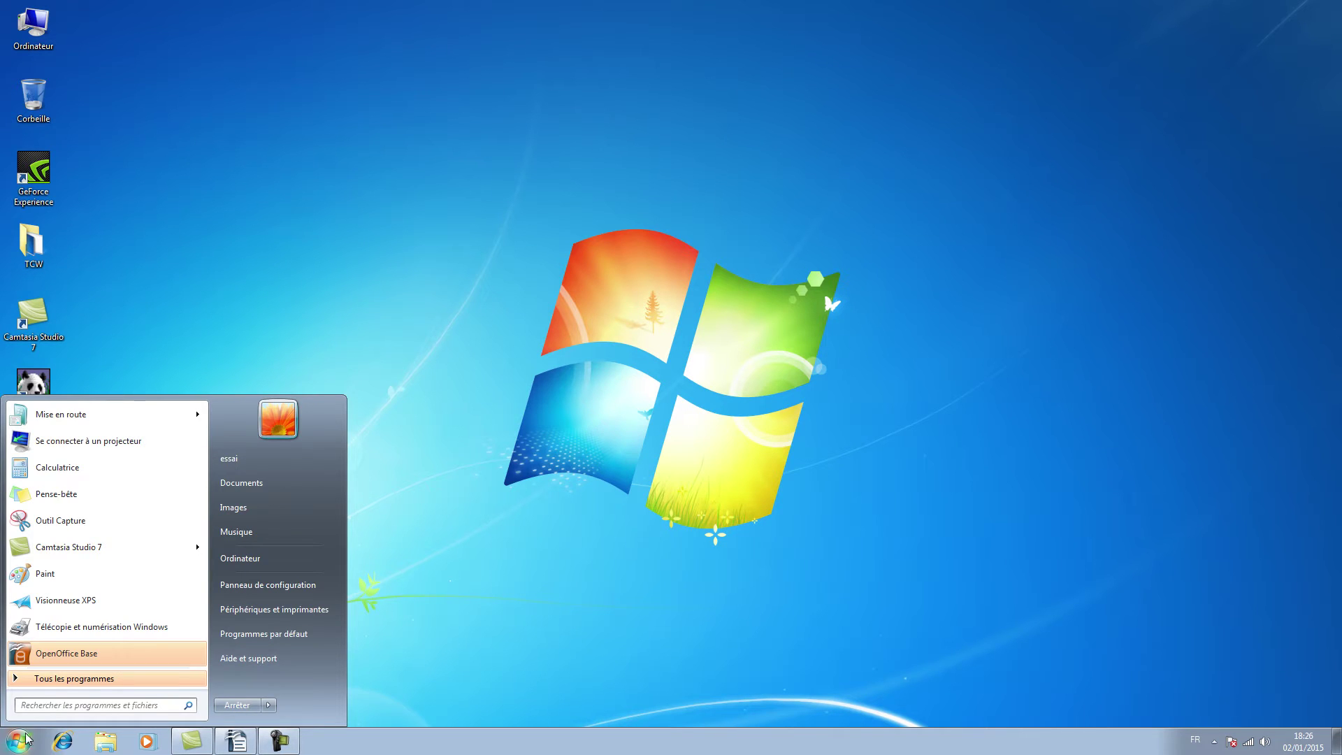
pyautogui.click(55, 706)
pyautogui.write('regedit')
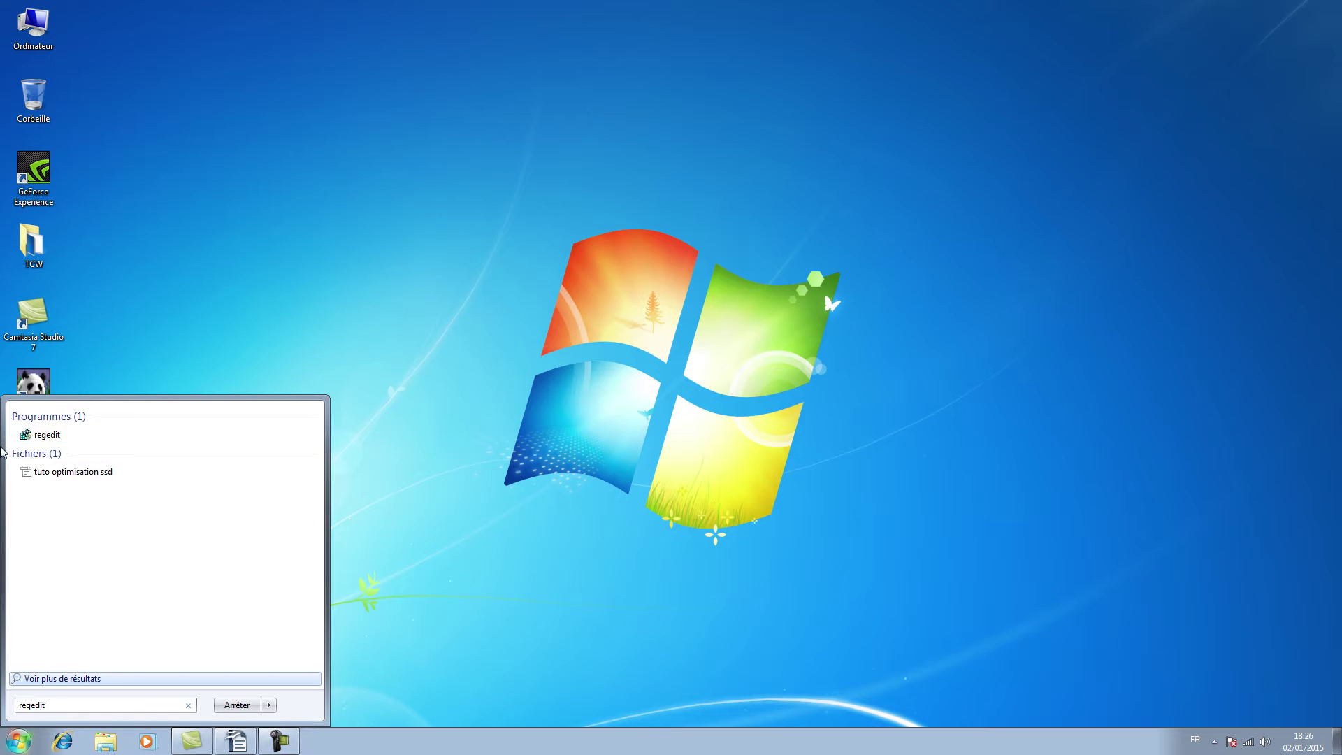
pyautogui.rightClick(55, 439)
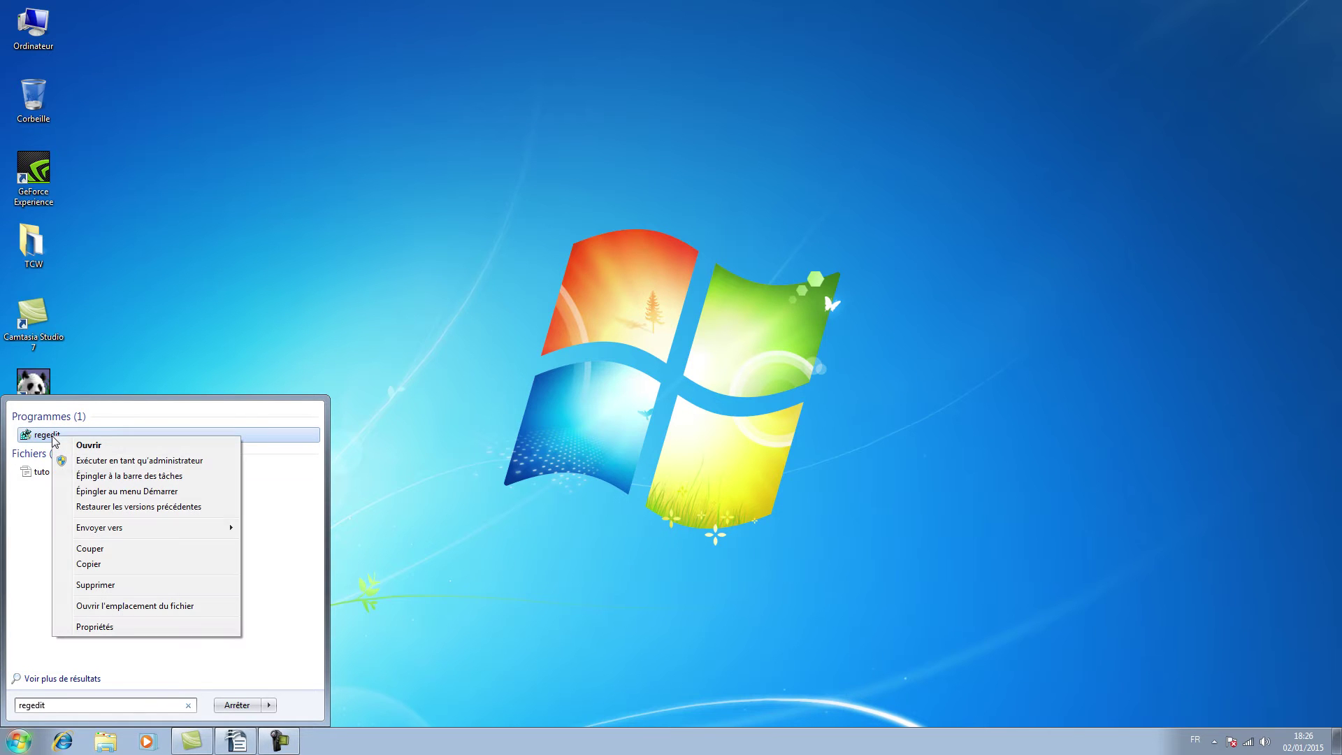
pyautogui.click(137, 462)
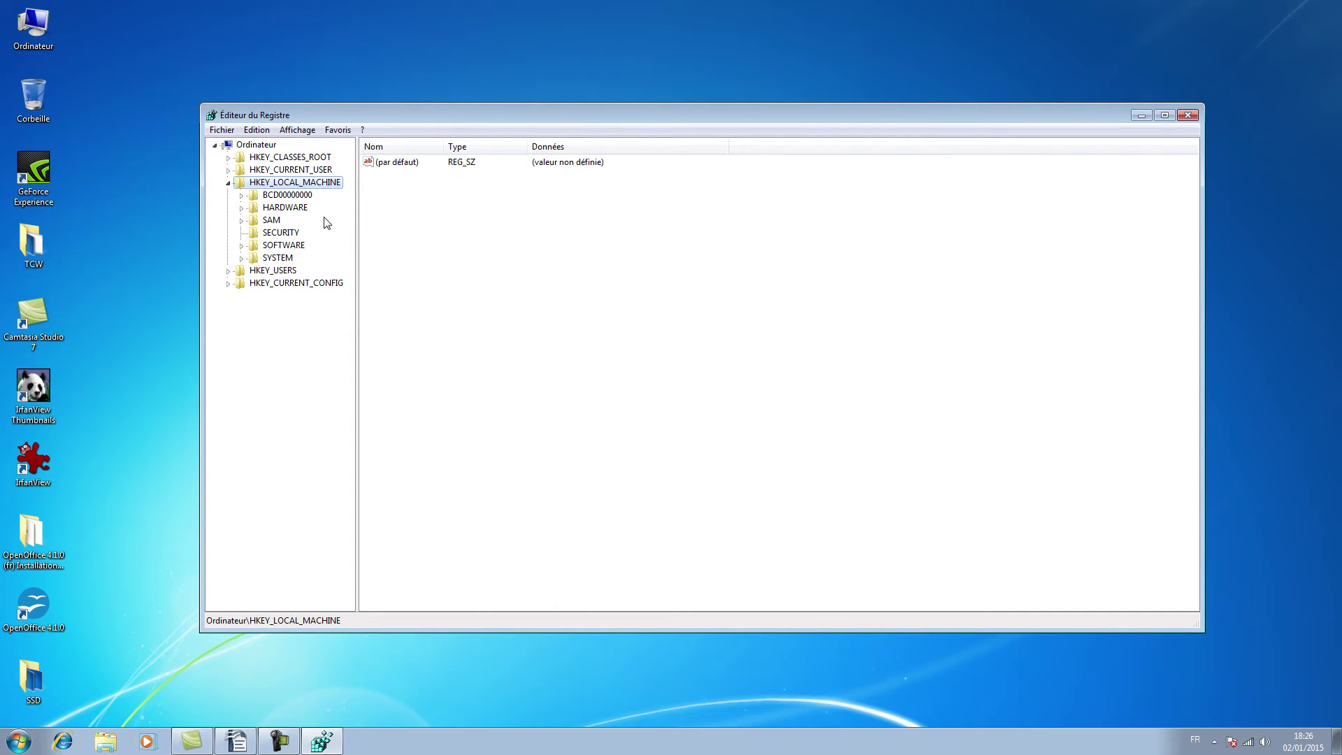
# Navigate to the registry key HKEY_LOCAL_MACHINE\SYSTEM\CurrentControlSet\services\msahci.
pyautogui.click(241, 258)
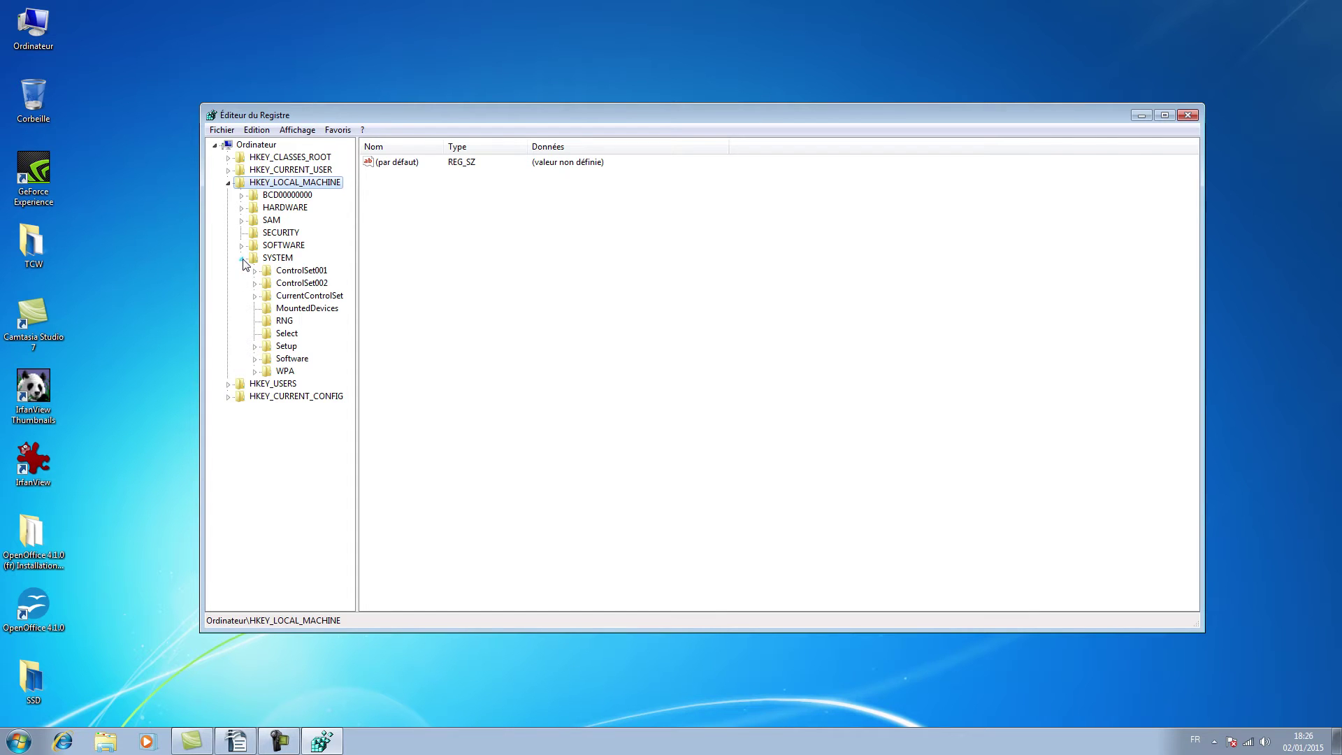
pyautogui.click(256, 297)
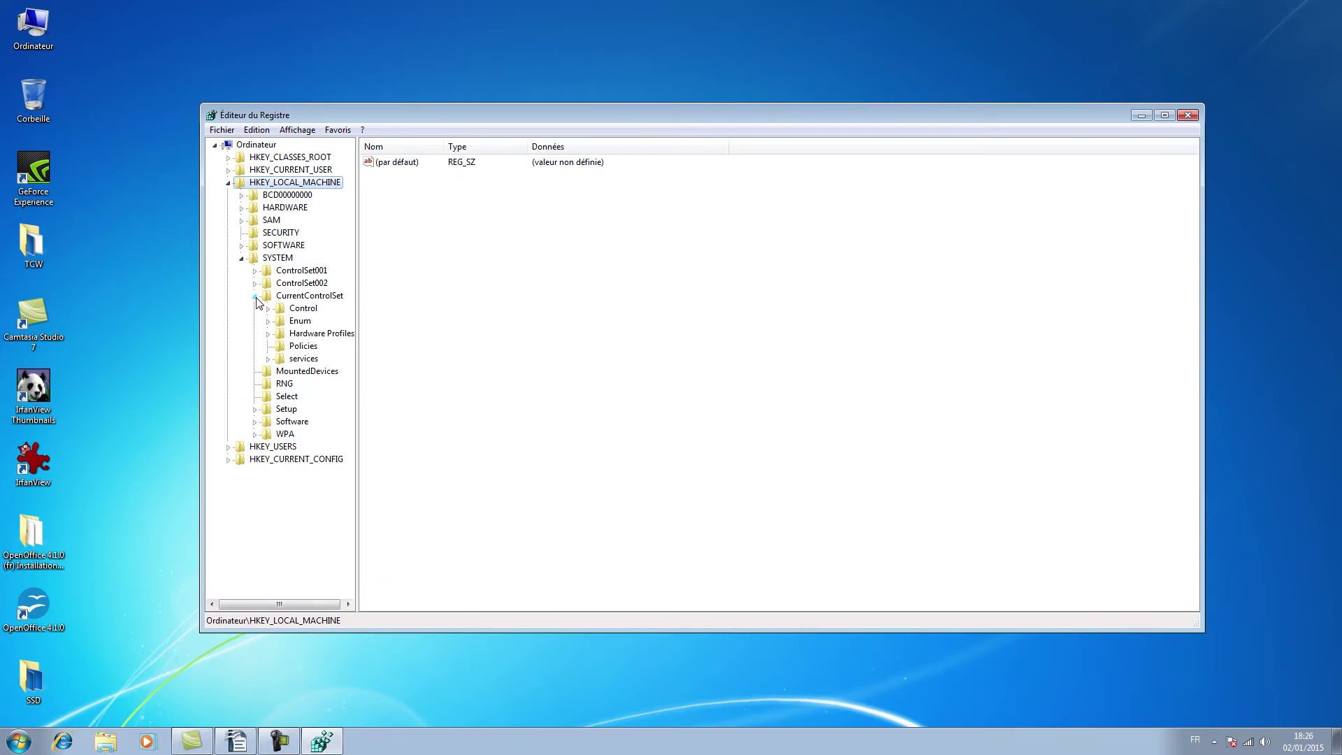
pyautogui.click(269, 360)
pyautogui.scroll(-20, 316, 263)
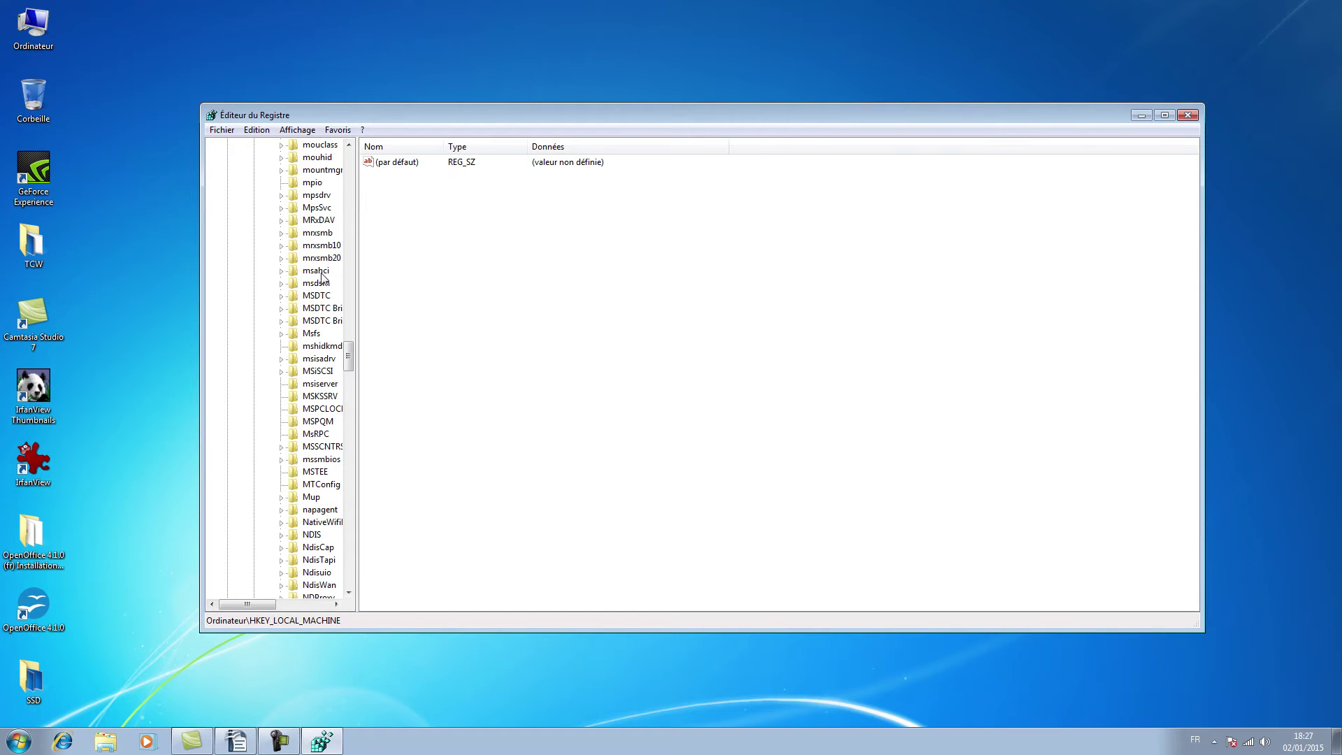
pyautogui.click(319, 272)
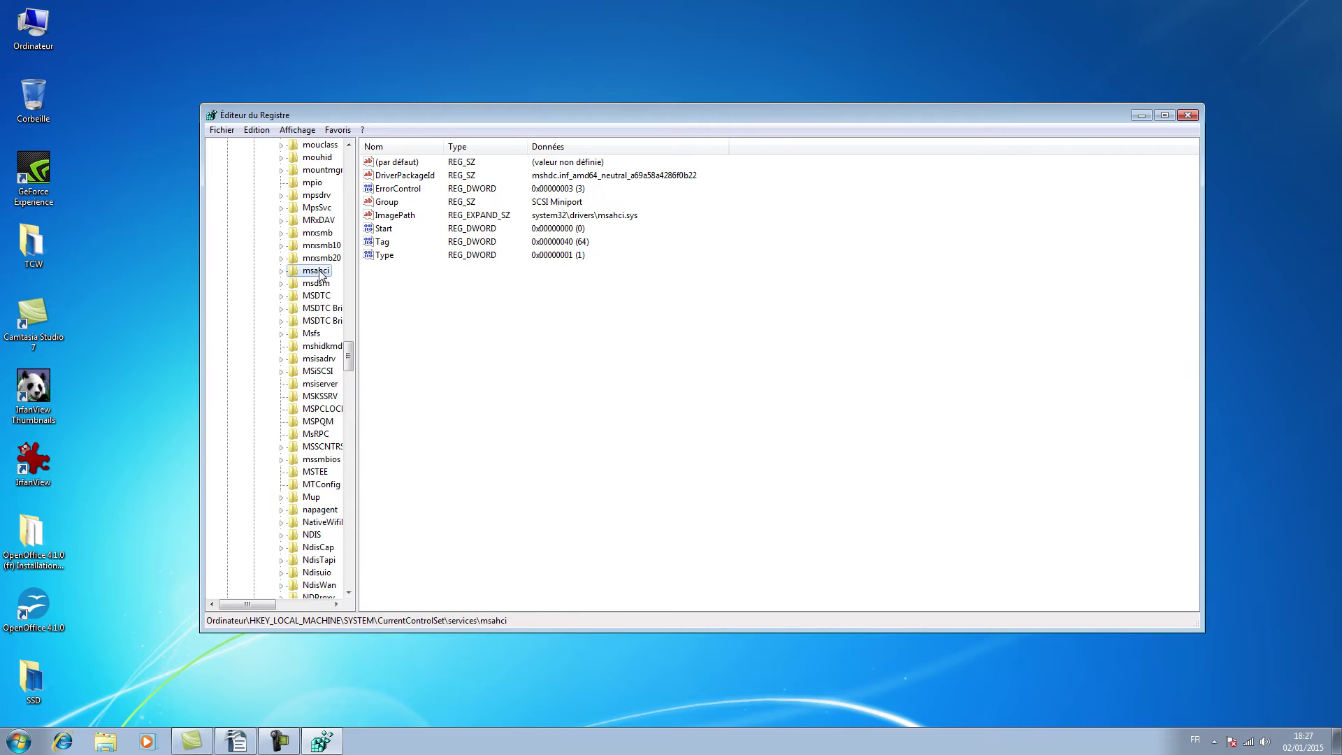
# Check the data of the msahci key's Start DWORD value, accept it and close the Registry Editor.
pyautogui.doubleClick(384, 230)
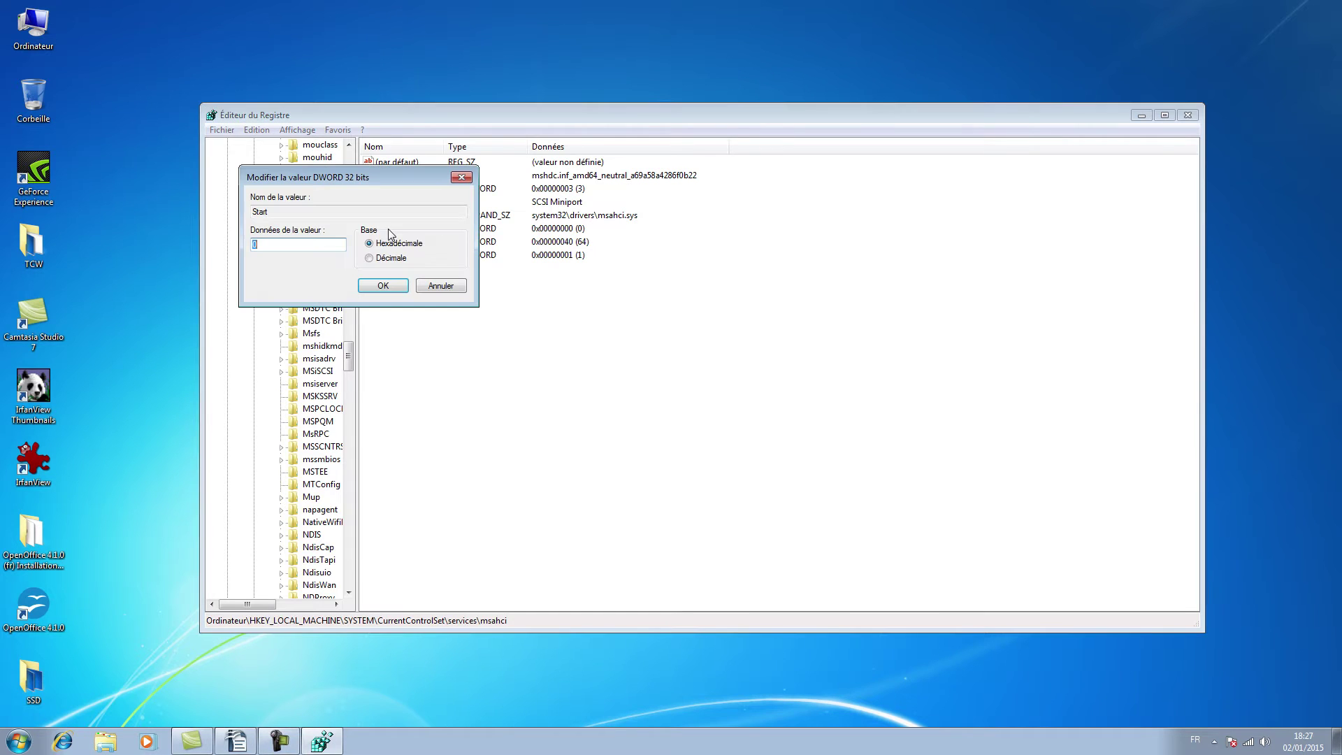
pyautogui.click(291, 247)
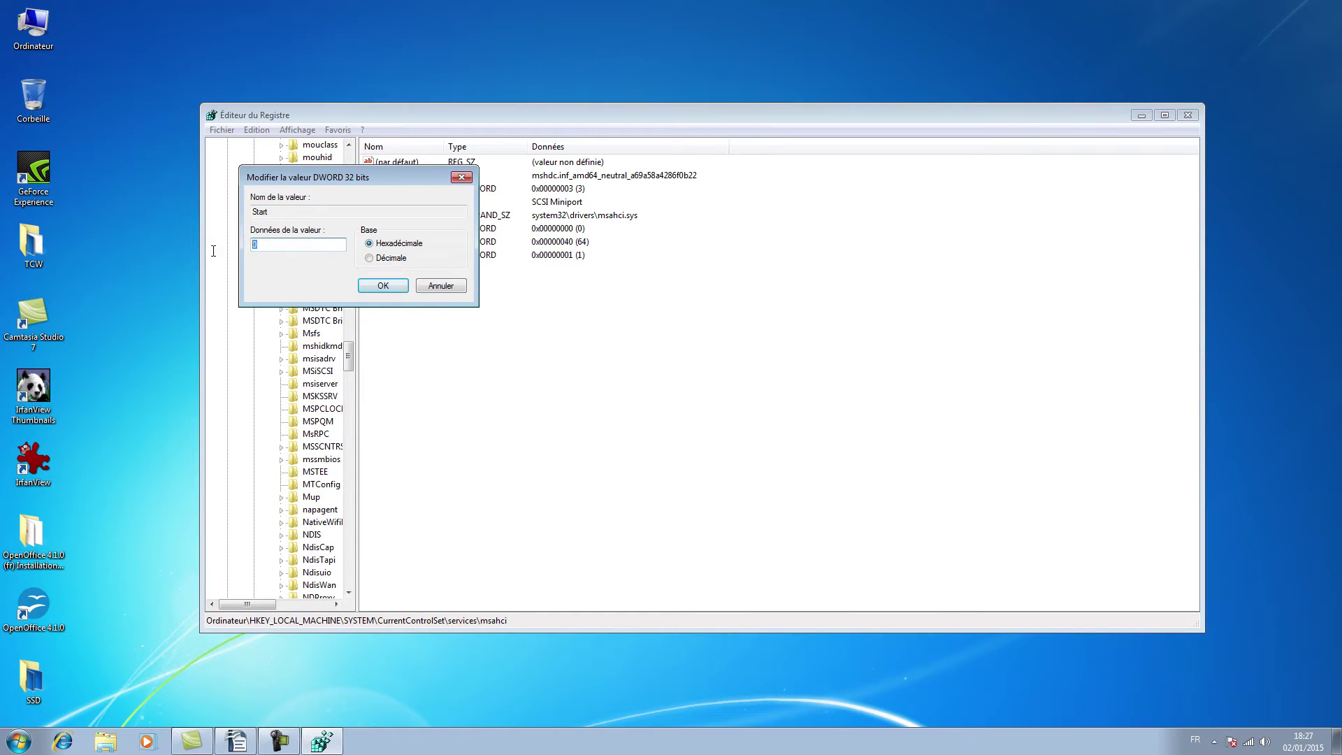
pyautogui.doubleClick(308, 244)
pyautogui.click(401, 289)
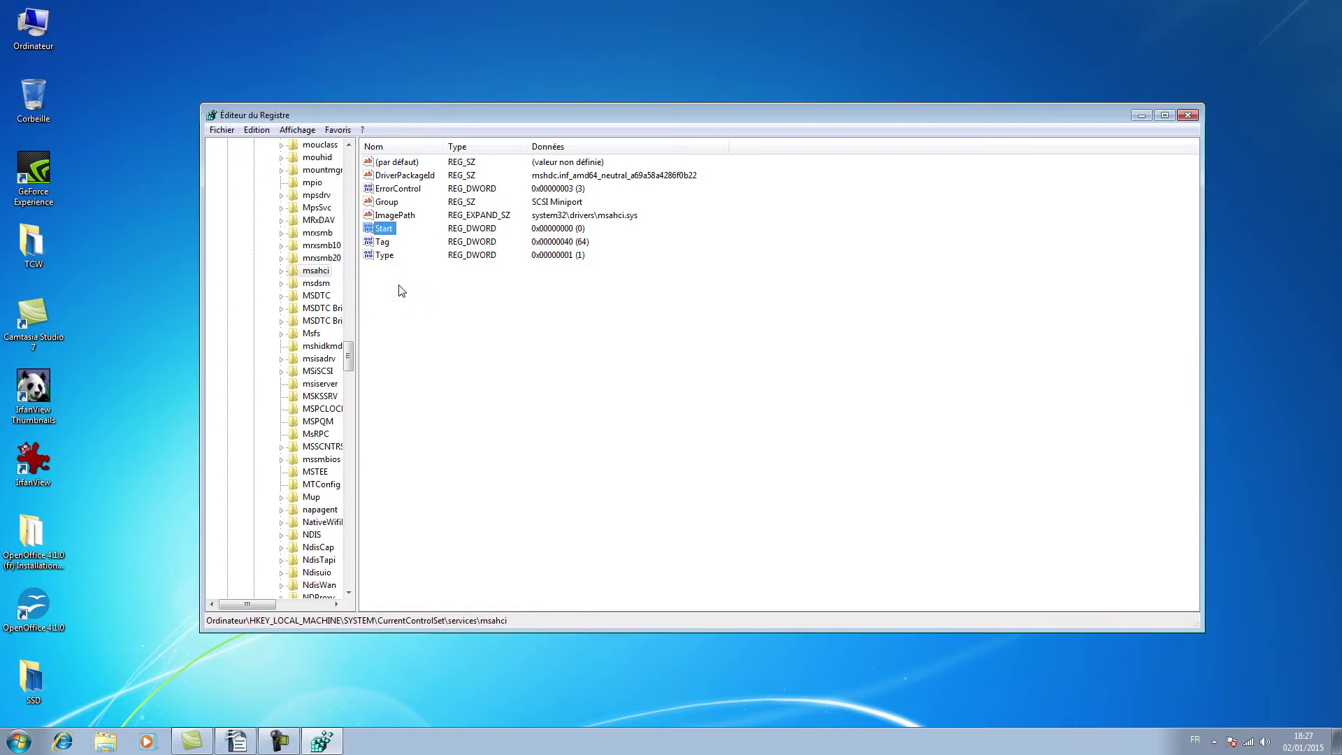
pyautogui.click(1188, 116)
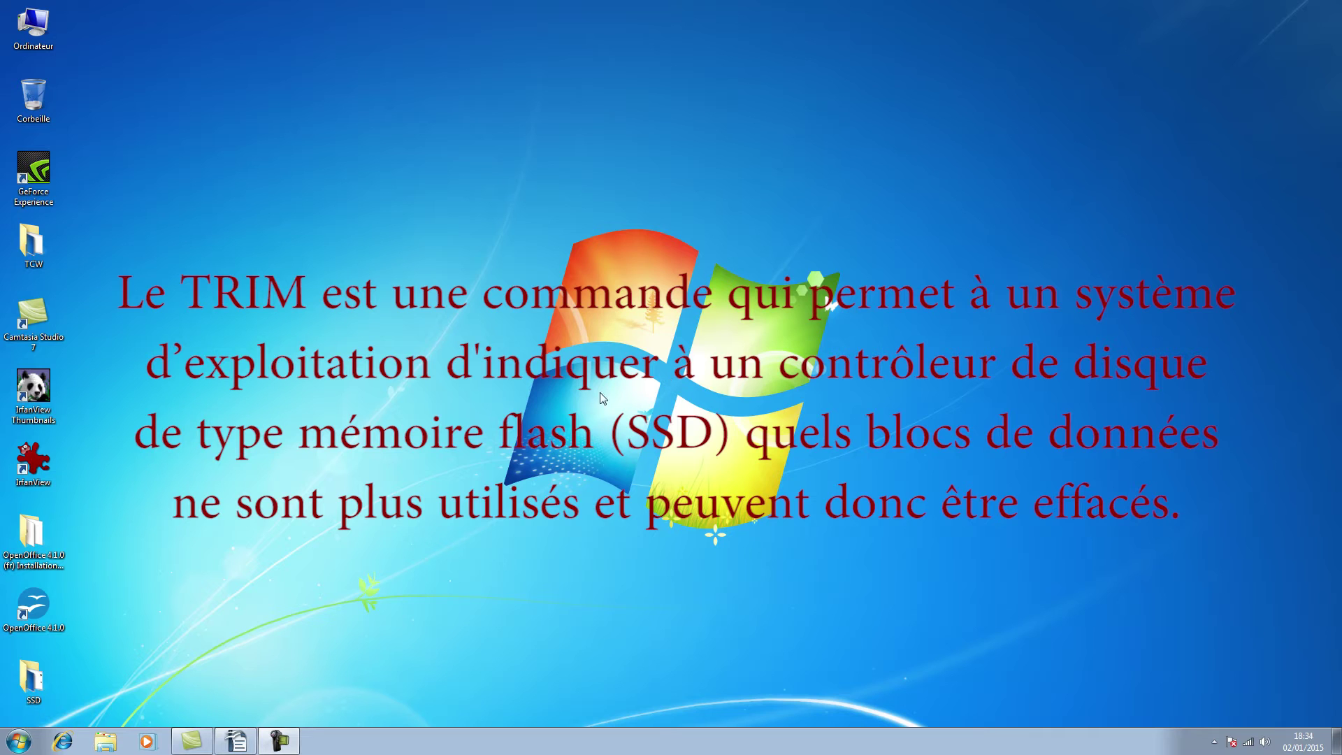
# Search for cmd and run the command prompt as administrator.
pyautogui.click(25, 745)
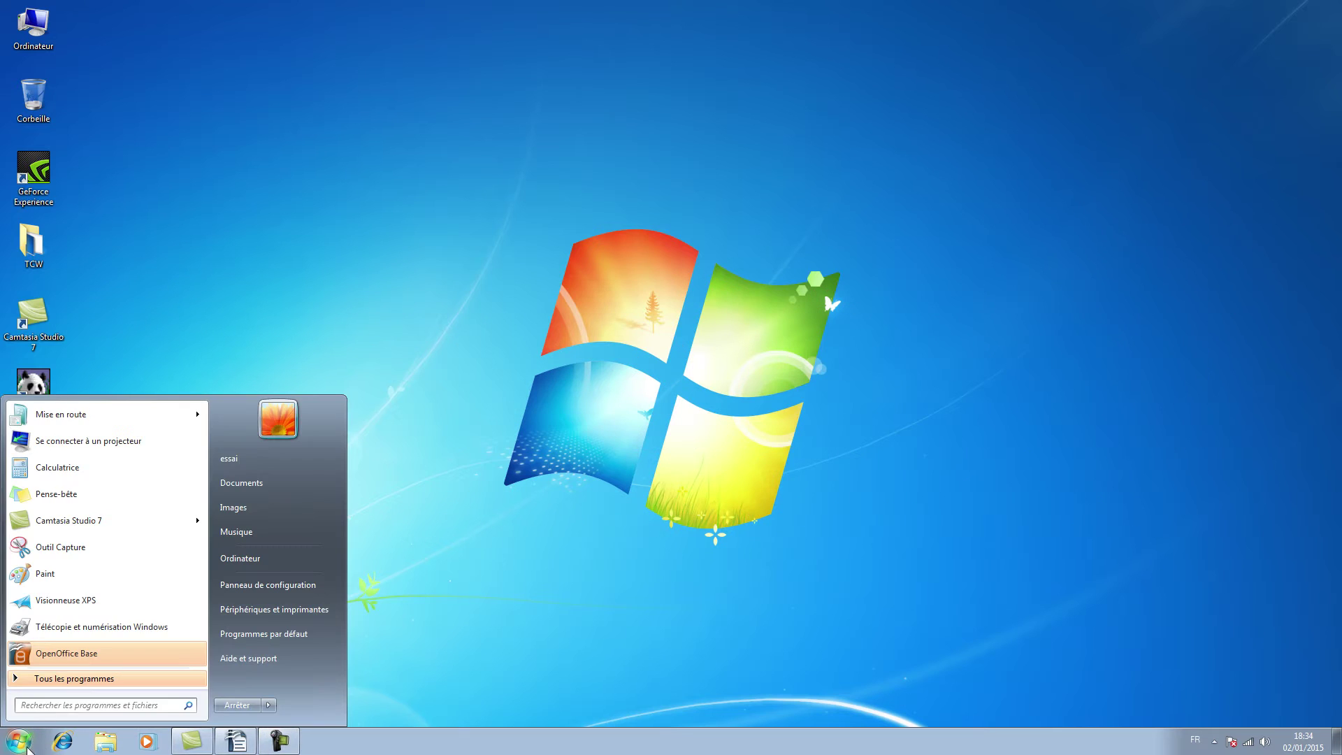
pyautogui.click(41, 705)
pyautogui.write('cmd')
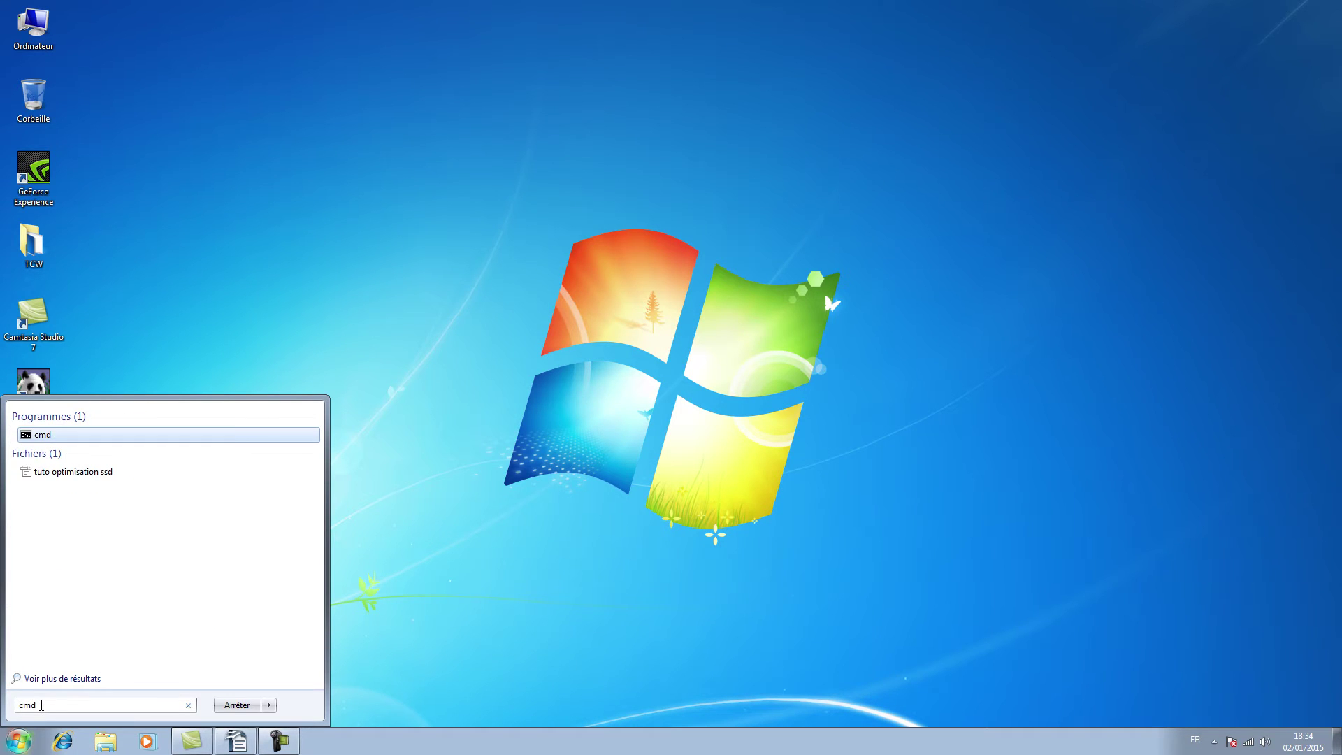
pyautogui.rightClick(43, 437)
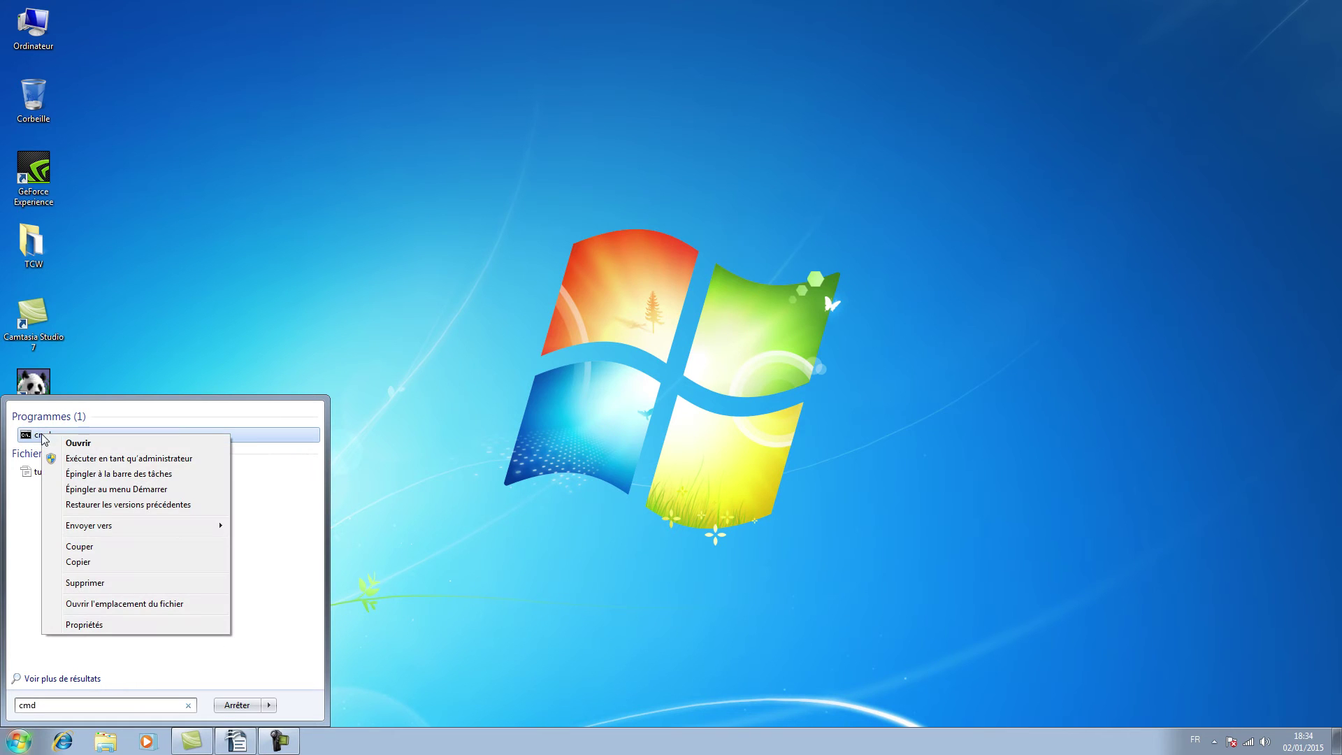
pyautogui.click(129, 460)
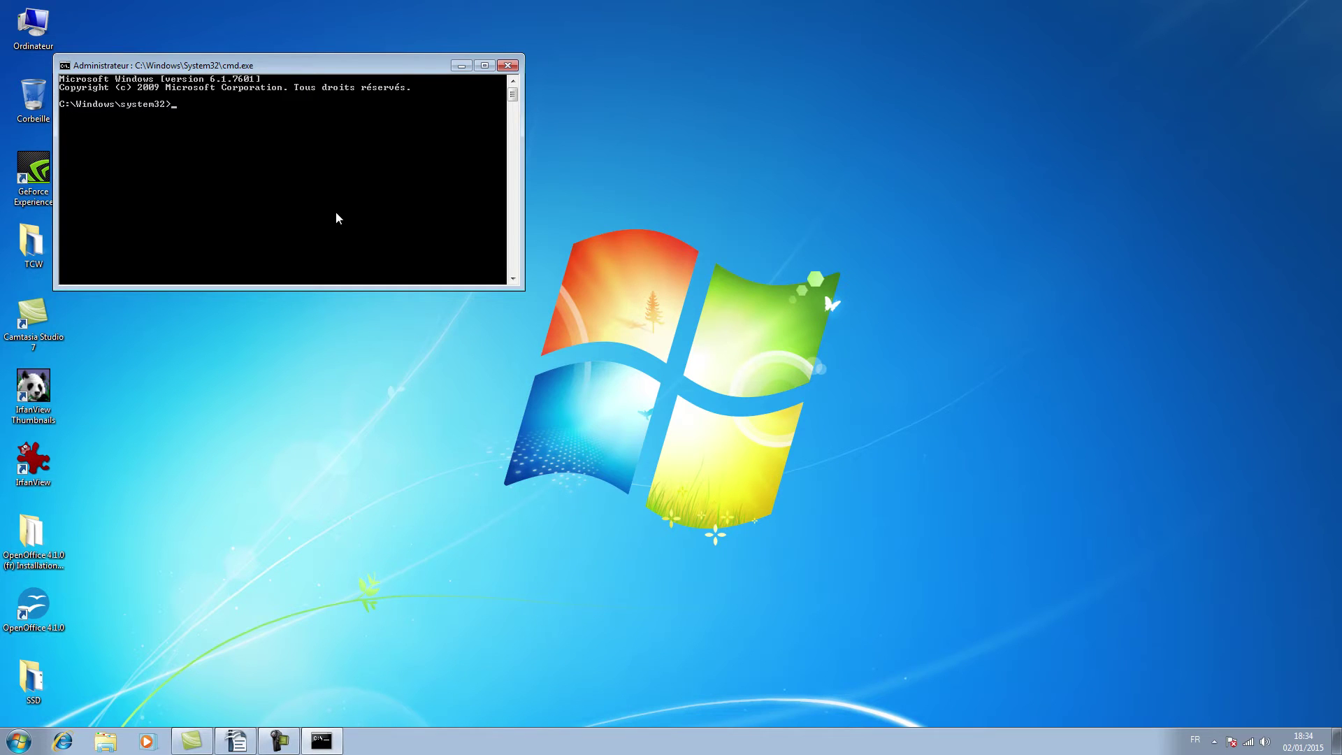
# Query the TRIM status by running "fsutil behavior query DisableDeleteNotify".
pyautogui.write('fsuti')
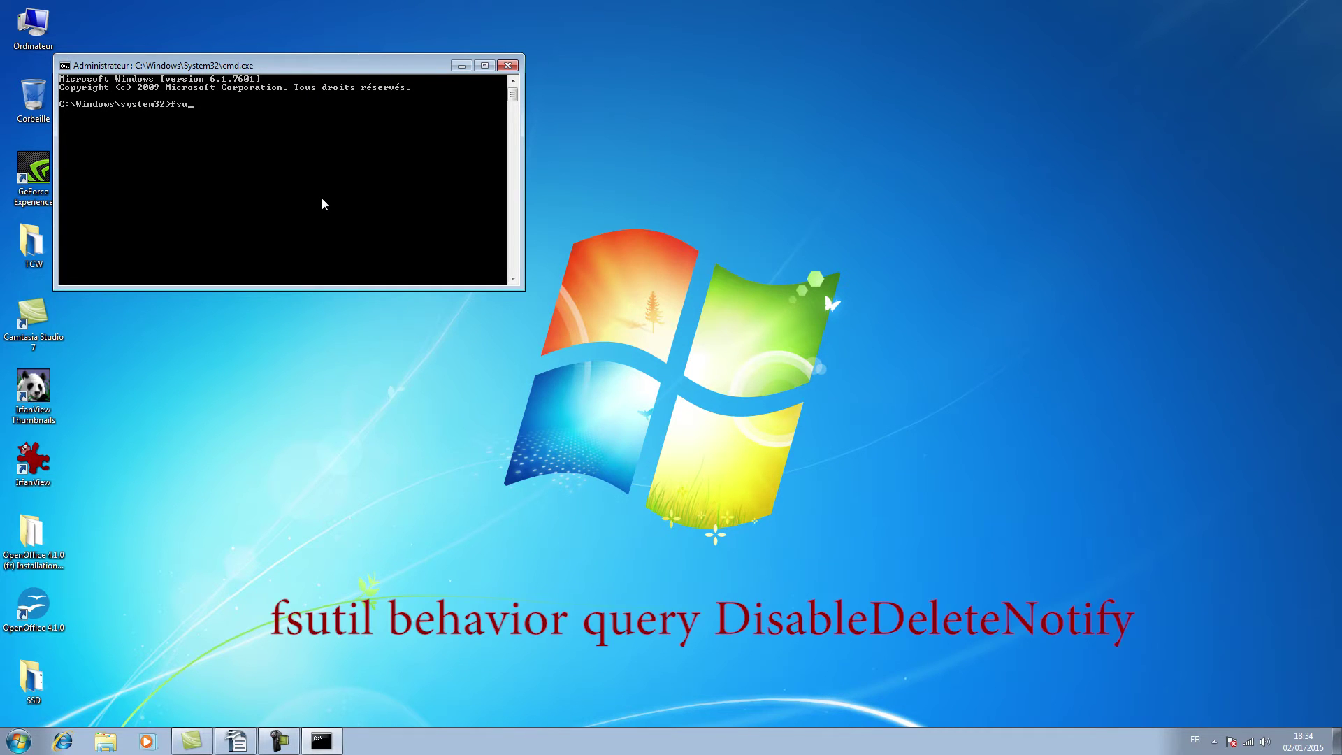
pyautogui.write('l behavio')
pyautogui.write('DisableDeleteNotify')
pyautogui.press('Return')
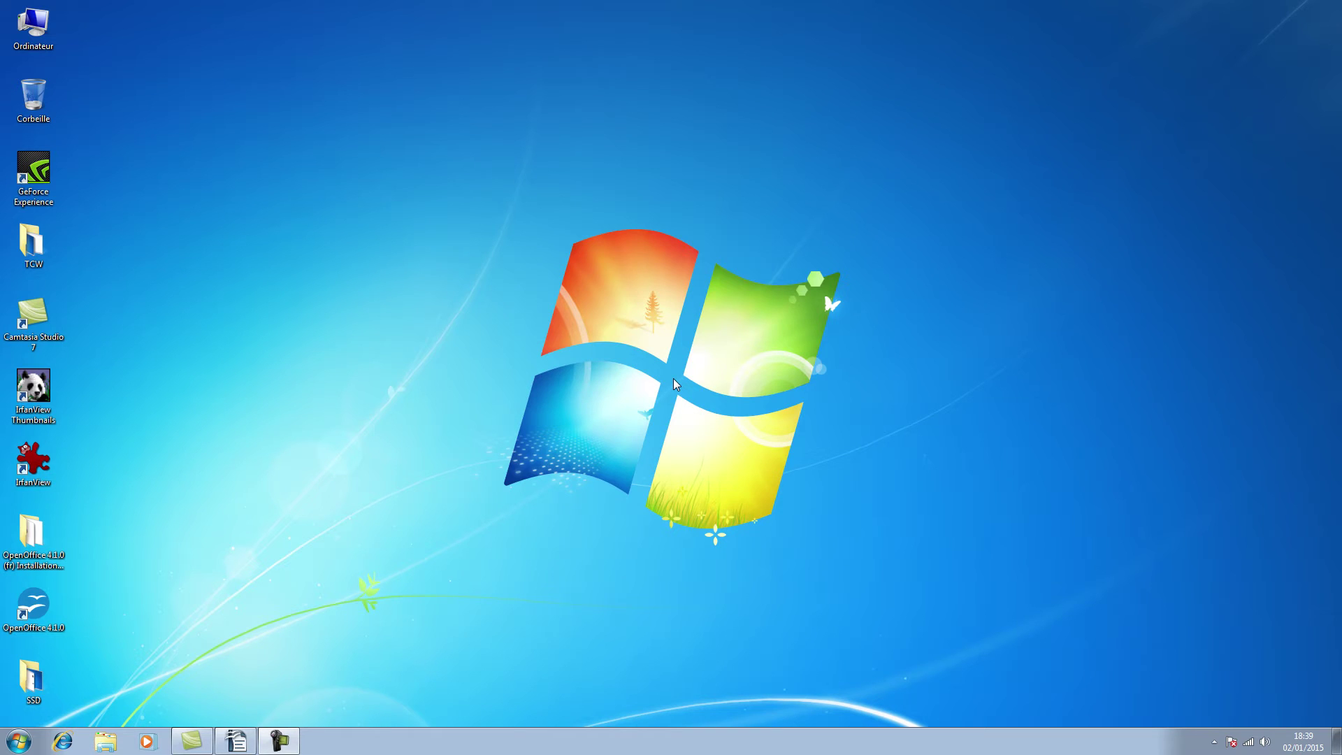
# Search for cmd again and open a new command prompt with administrator rights.
pyautogui.click(21, 742)
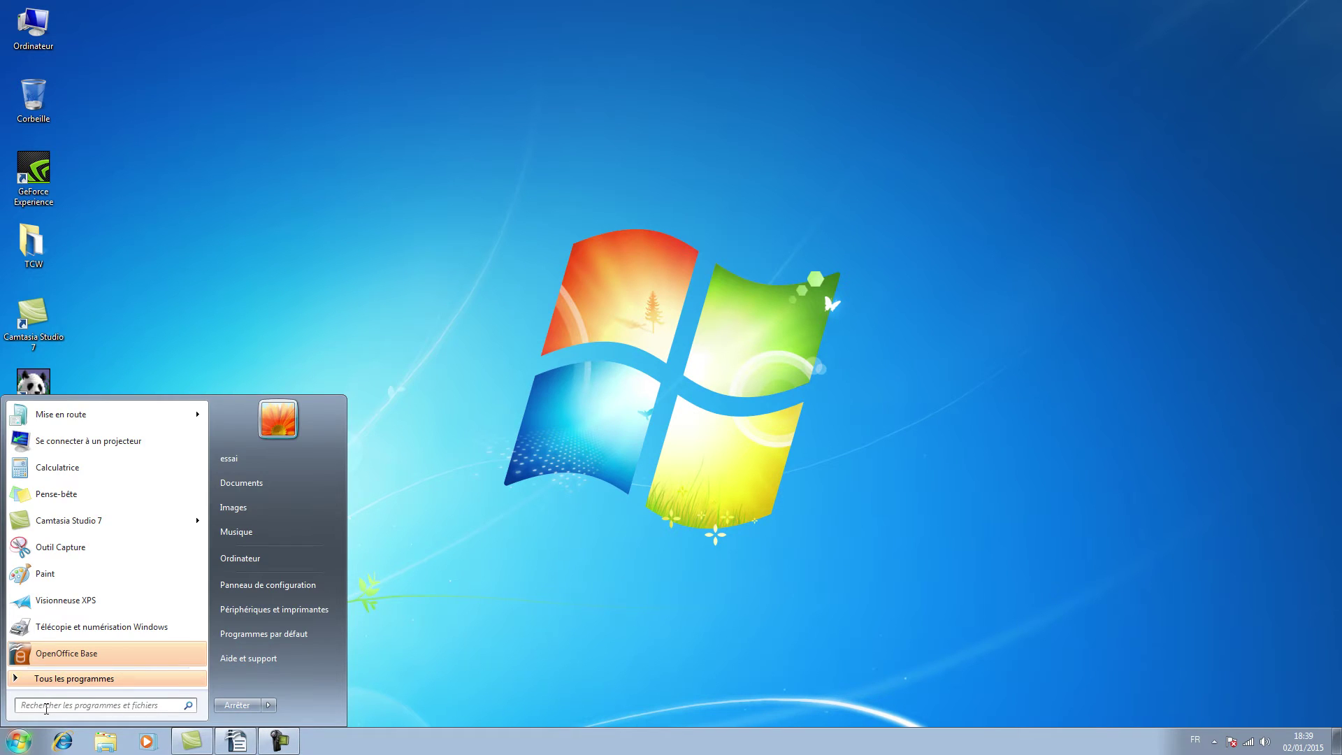
pyautogui.write('cmd')
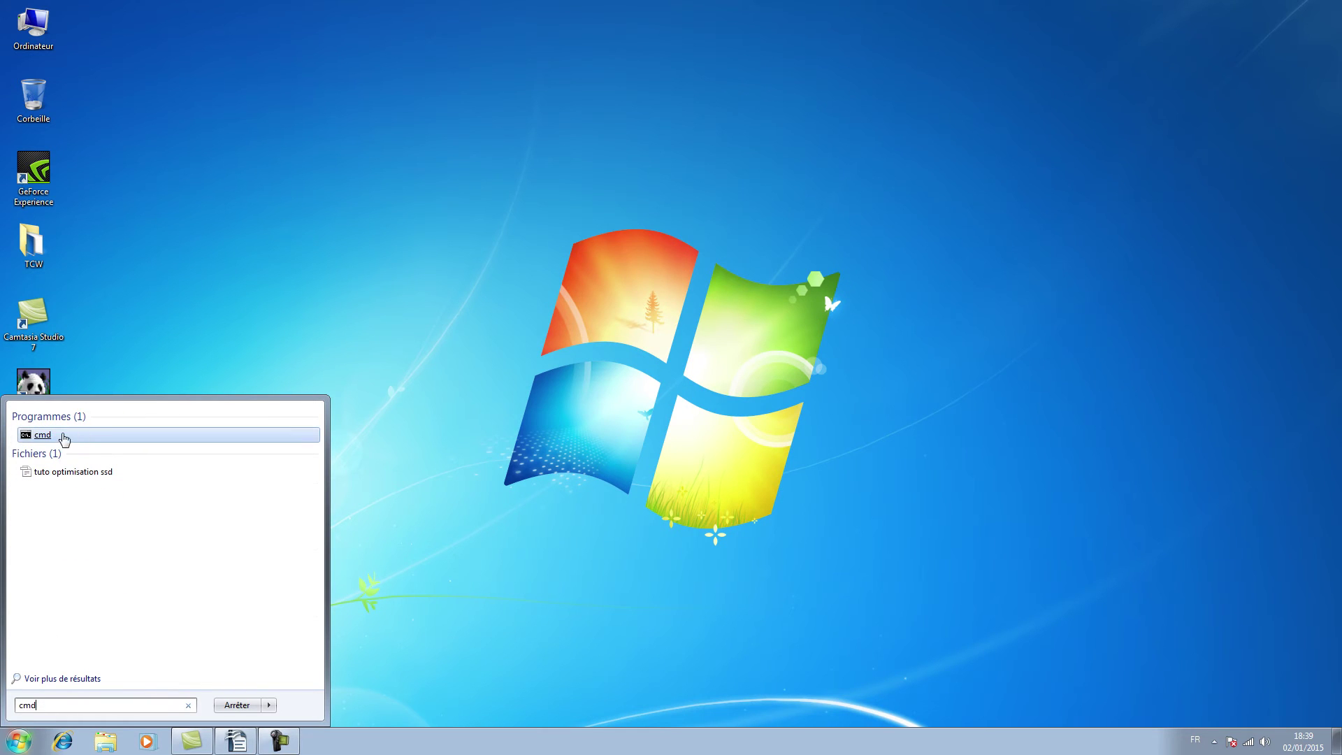
pyautogui.rightClick(44, 437)
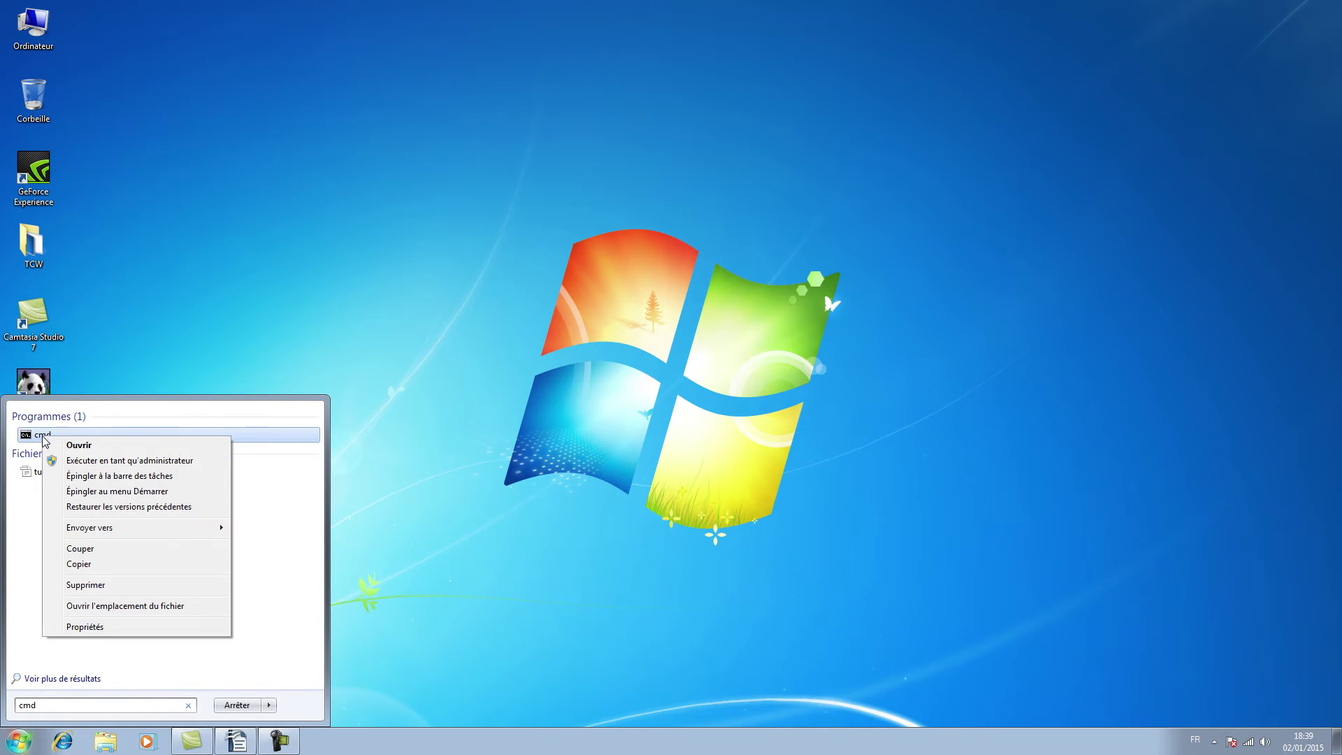
pyautogui.click(94, 460)
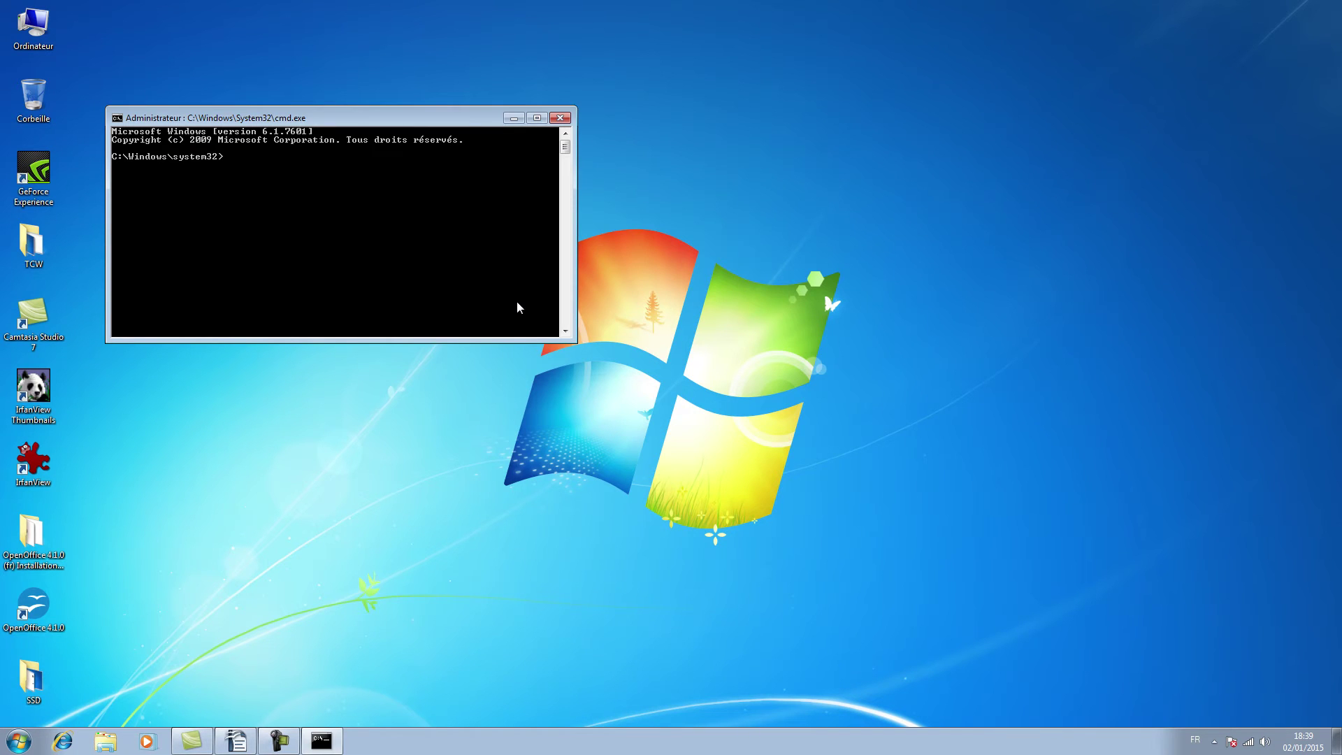
# Disable last-access timestamps by running "fsutil behavior set disablelastaccess 1", and close the command prompt.
pyautogui.write('fsutil')
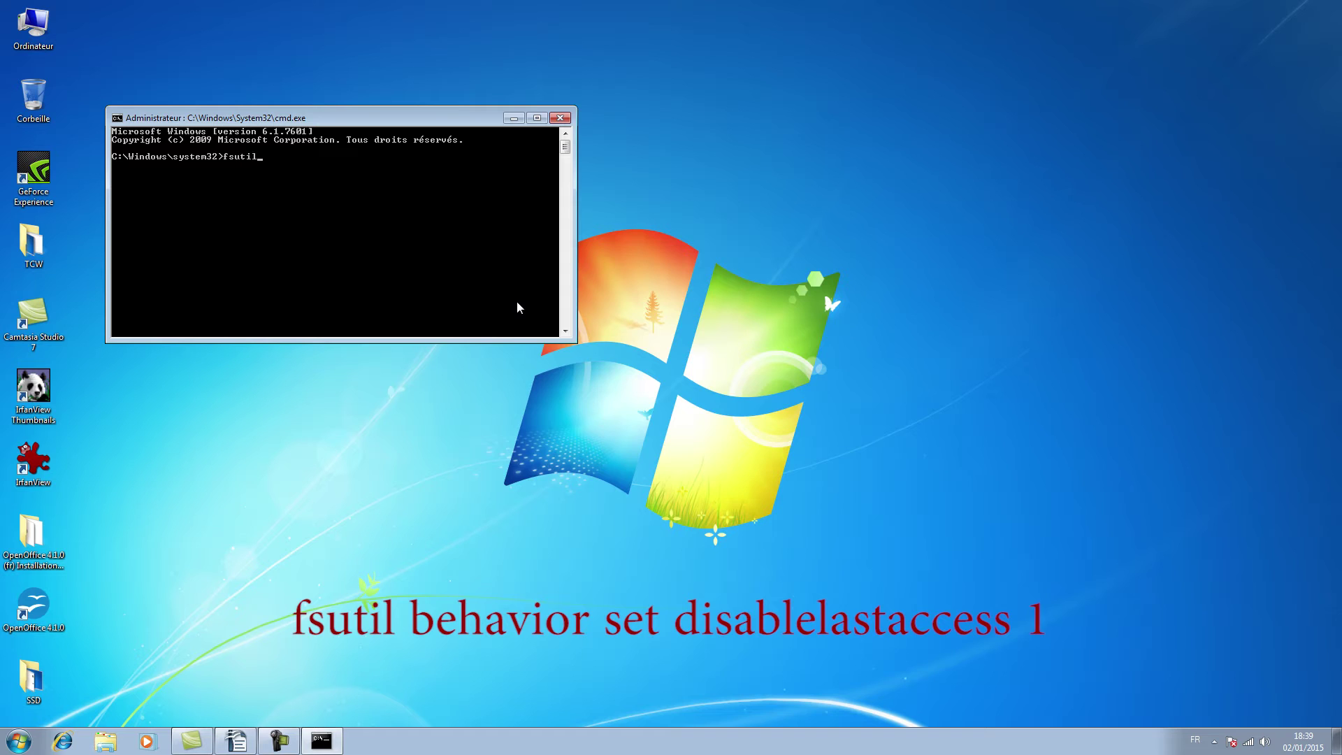
pyautogui.write(' behavior set disablelastaccess 1')
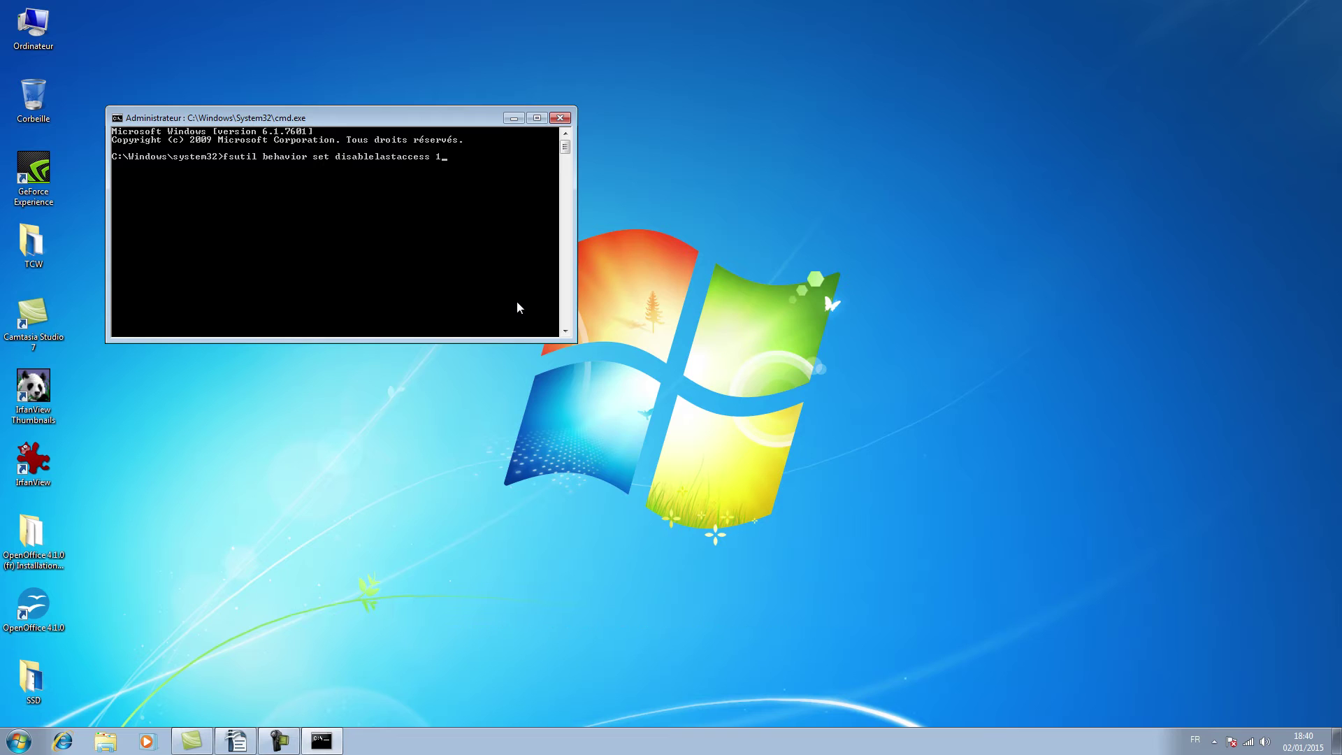
pyautogui.press('Return')
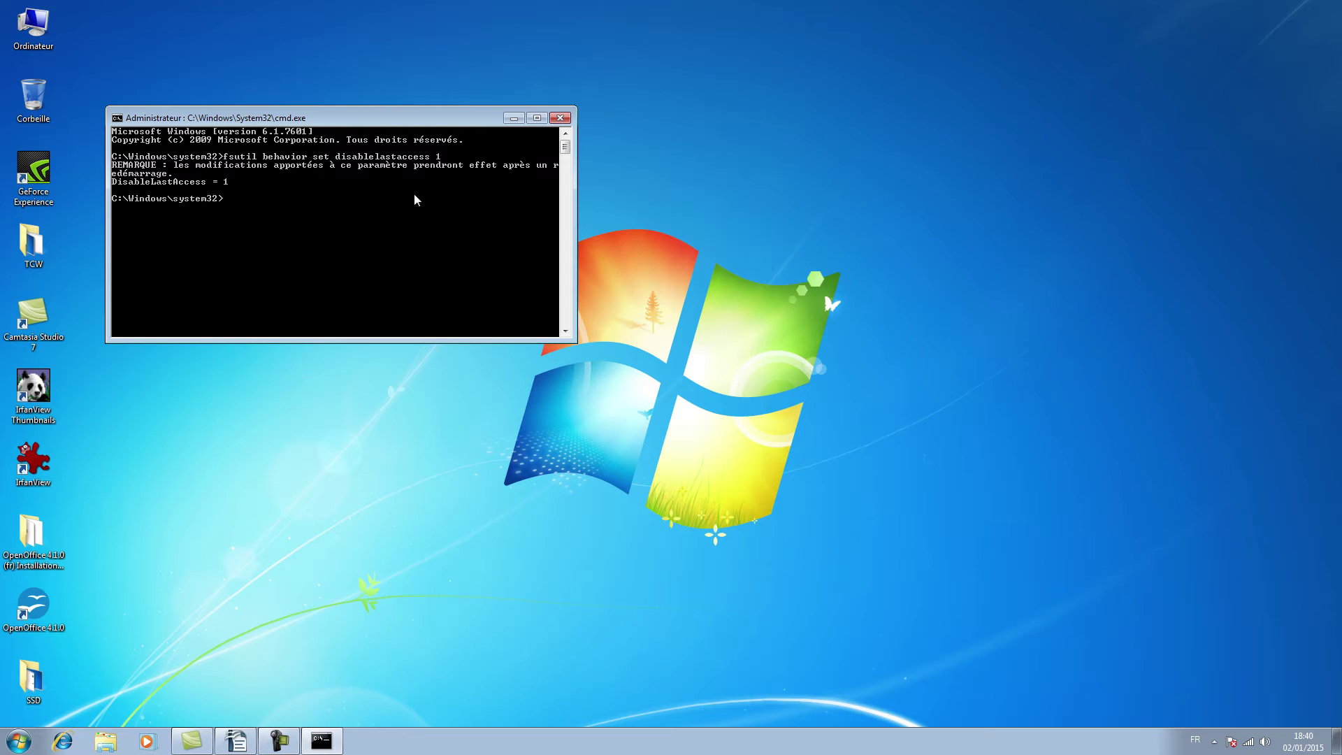
pyautogui.click(561, 118)
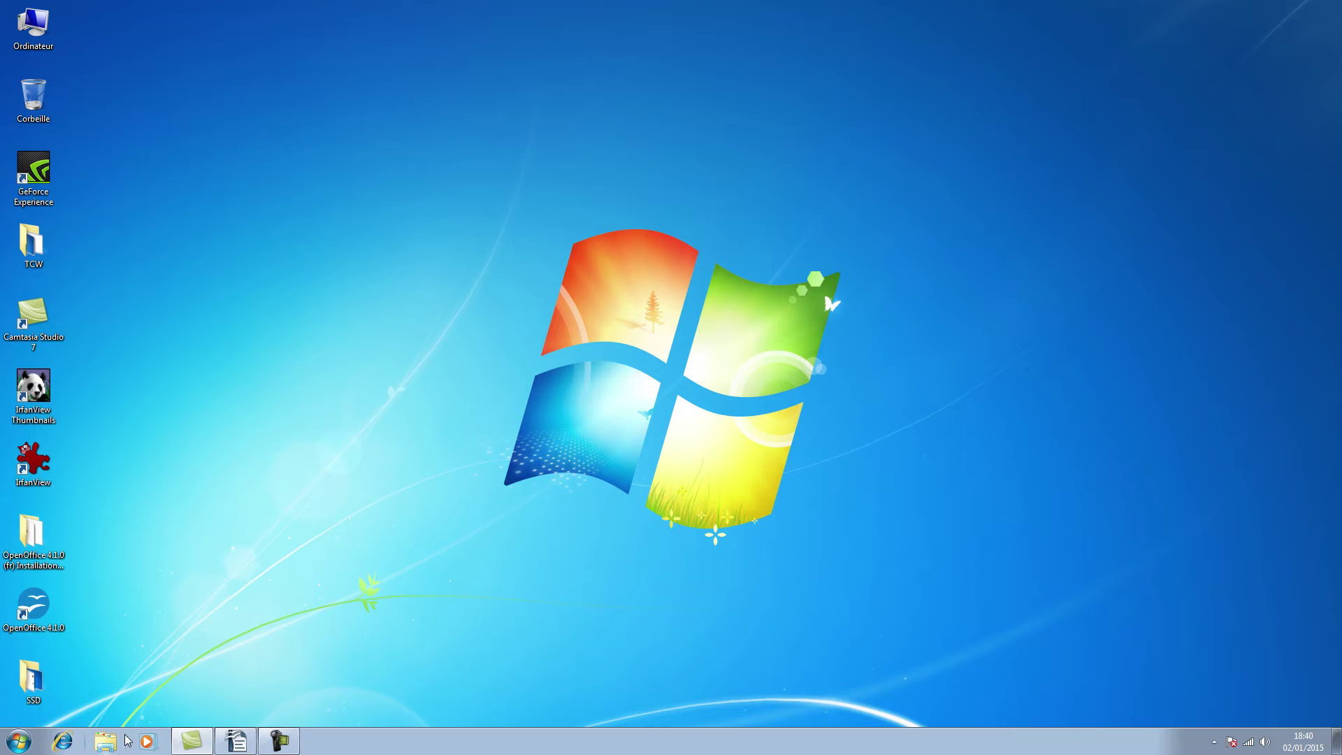
pyautogui.click(19, 741)
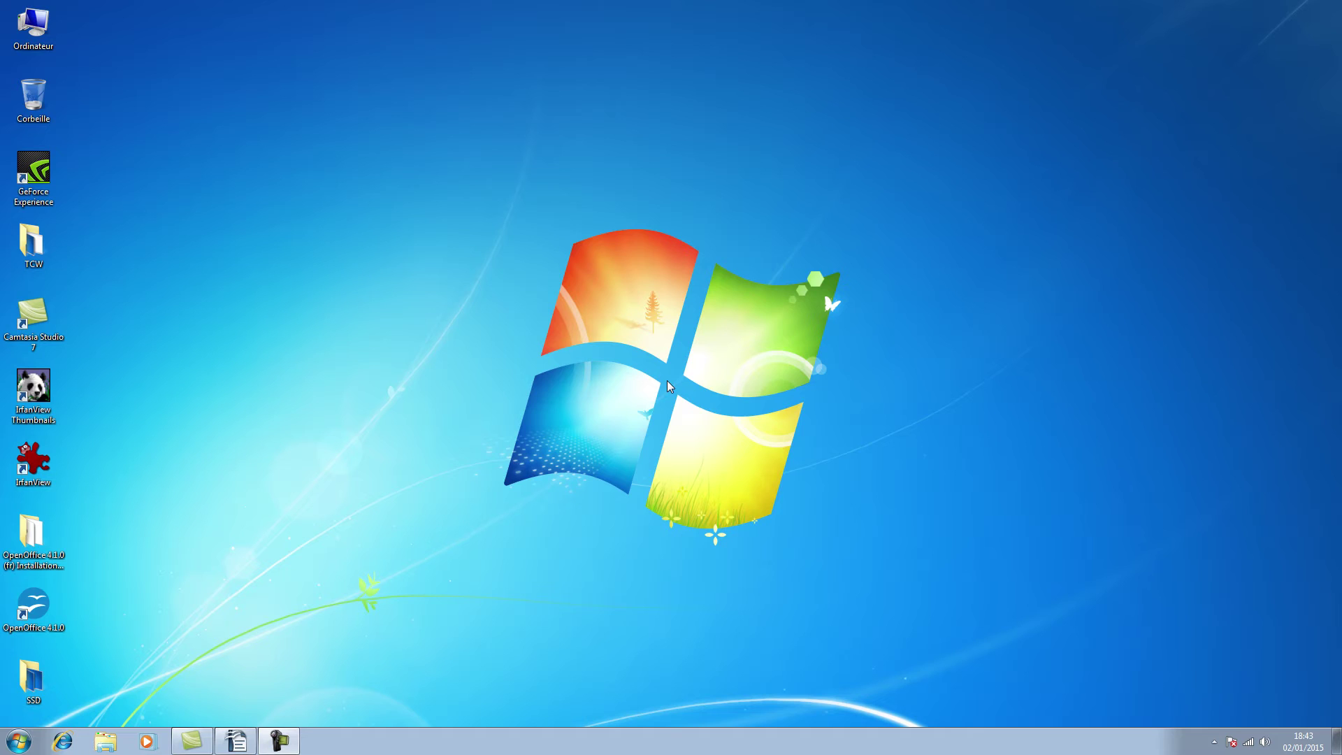
# Disable content indexing on the systeme (C:) drive, including all subfolders and files, with administrator rights and ignoring all attribute errors.
pyautogui.doubleClick(38, 27)
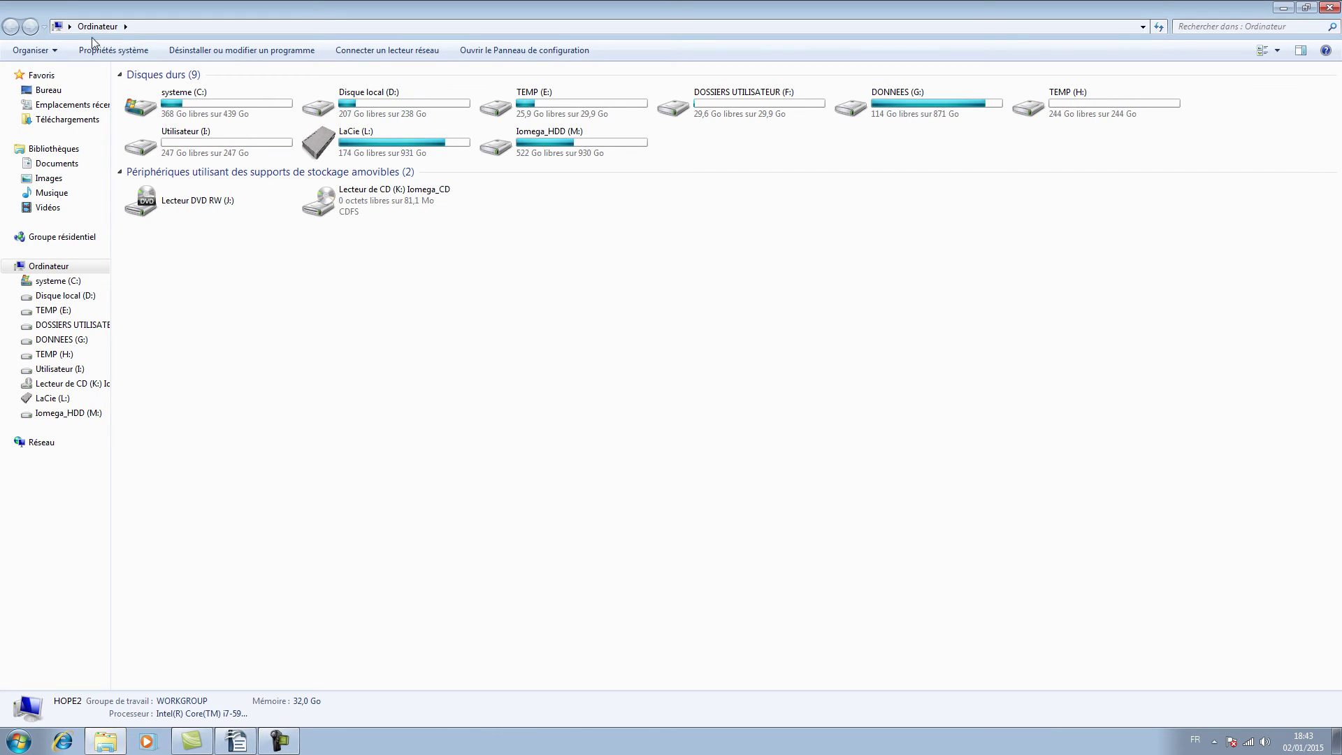
pyautogui.click(186, 103)
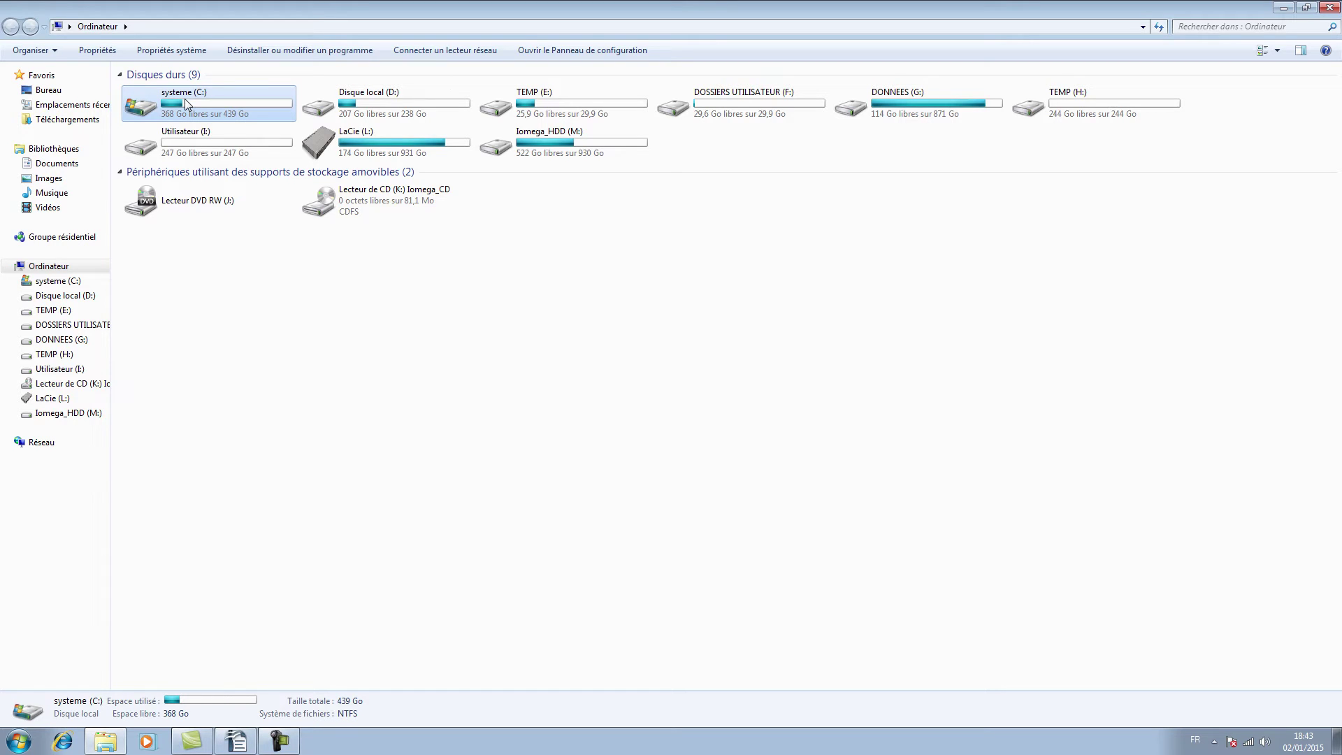
pyautogui.rightClick(185, 98)
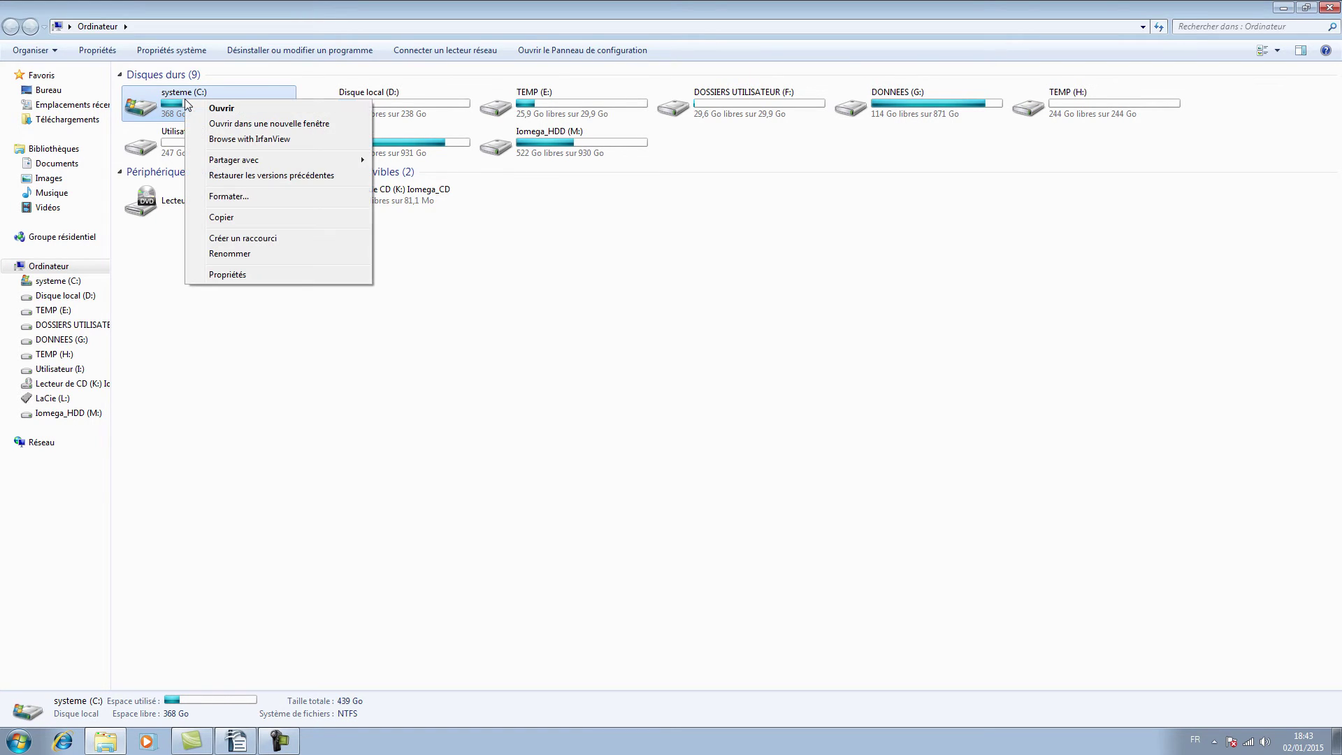
pyautogui.click(246, 274)
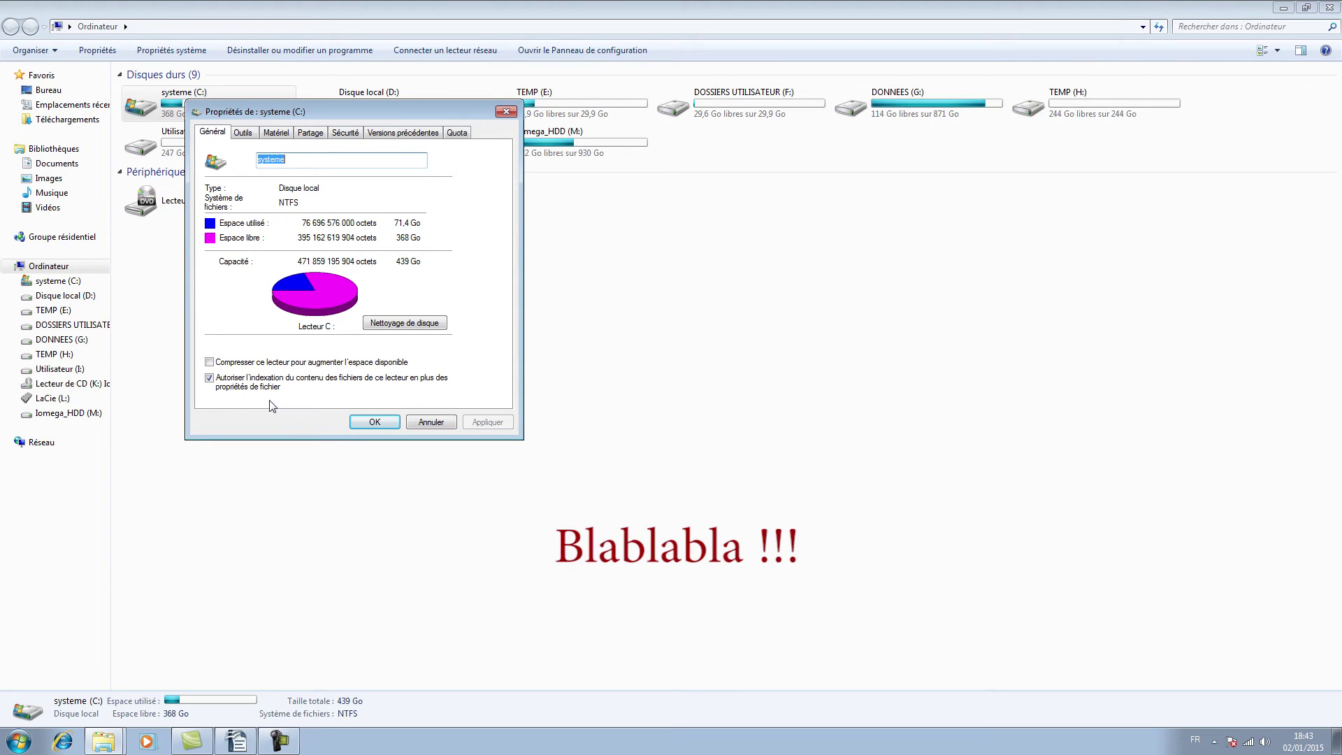
pyautogui.click(211, 379)
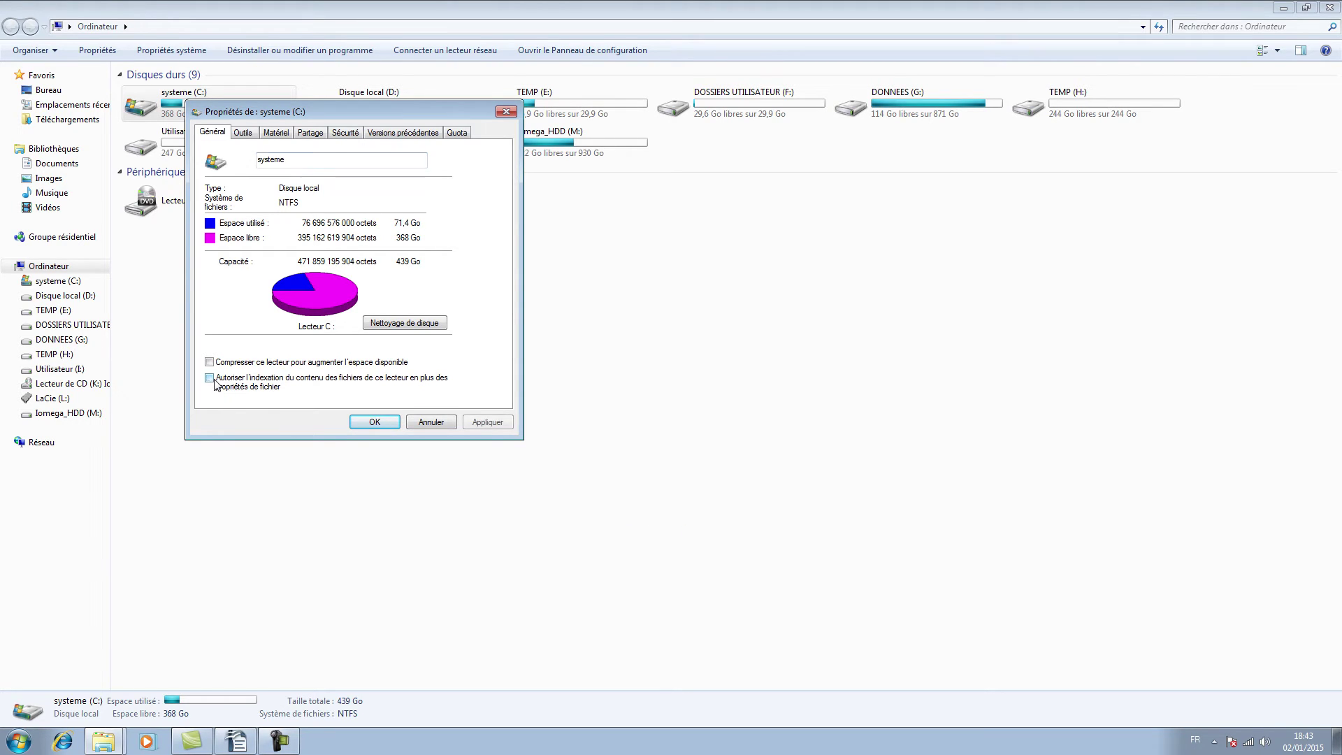
pyautogui.click(386, 424)
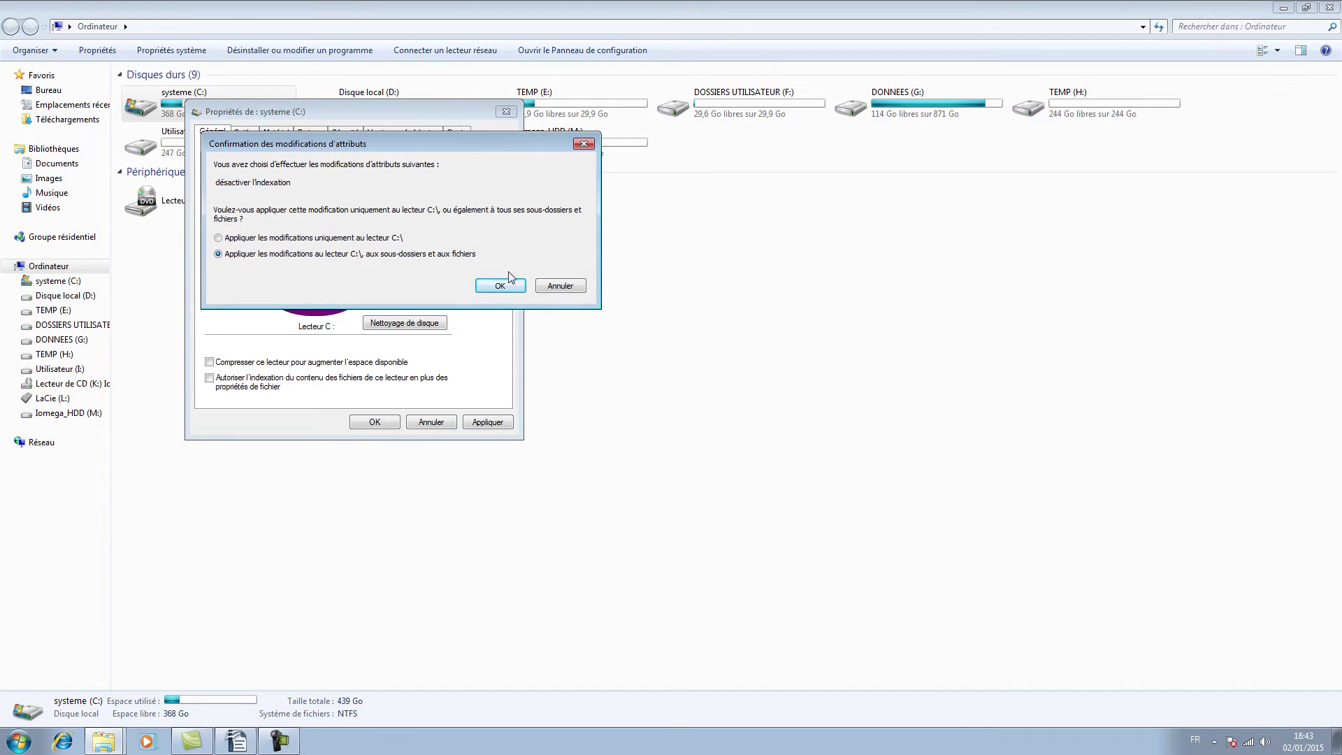
pyautogui.click(511, 289)
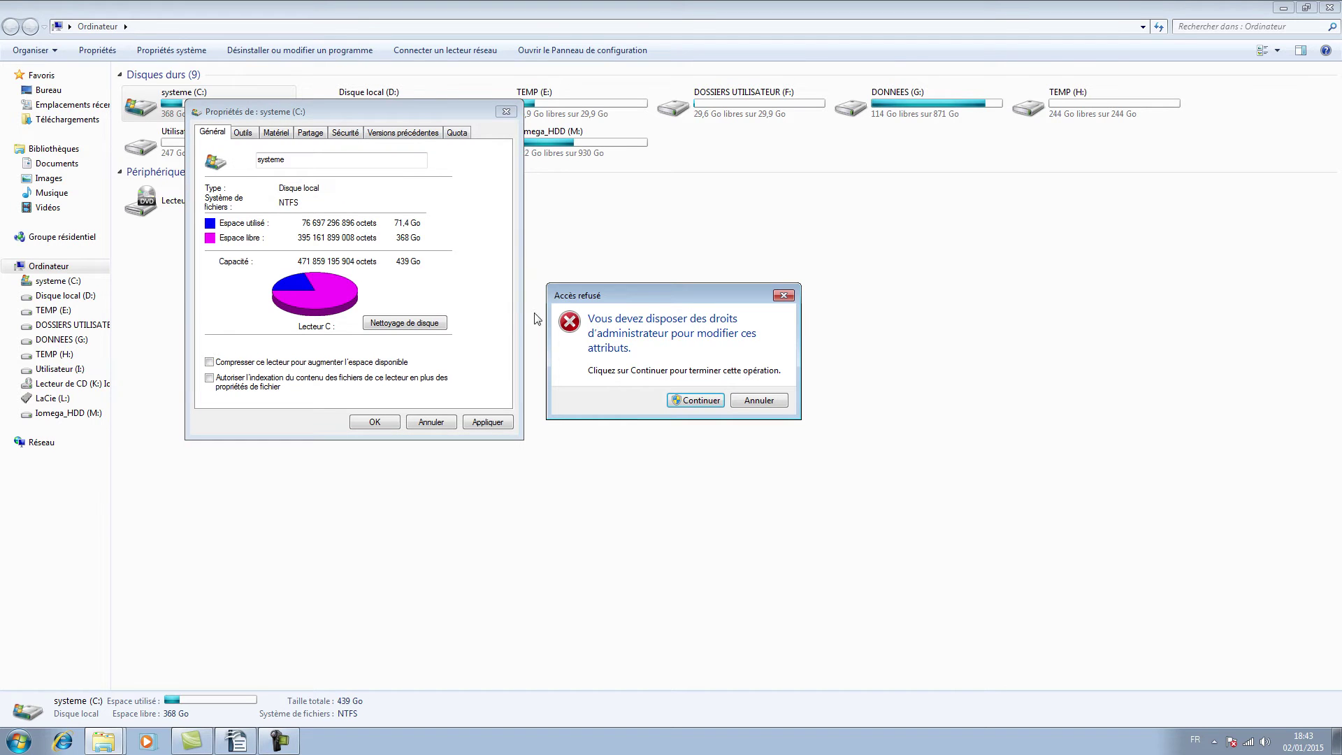
pyautogui.click(700, 401)
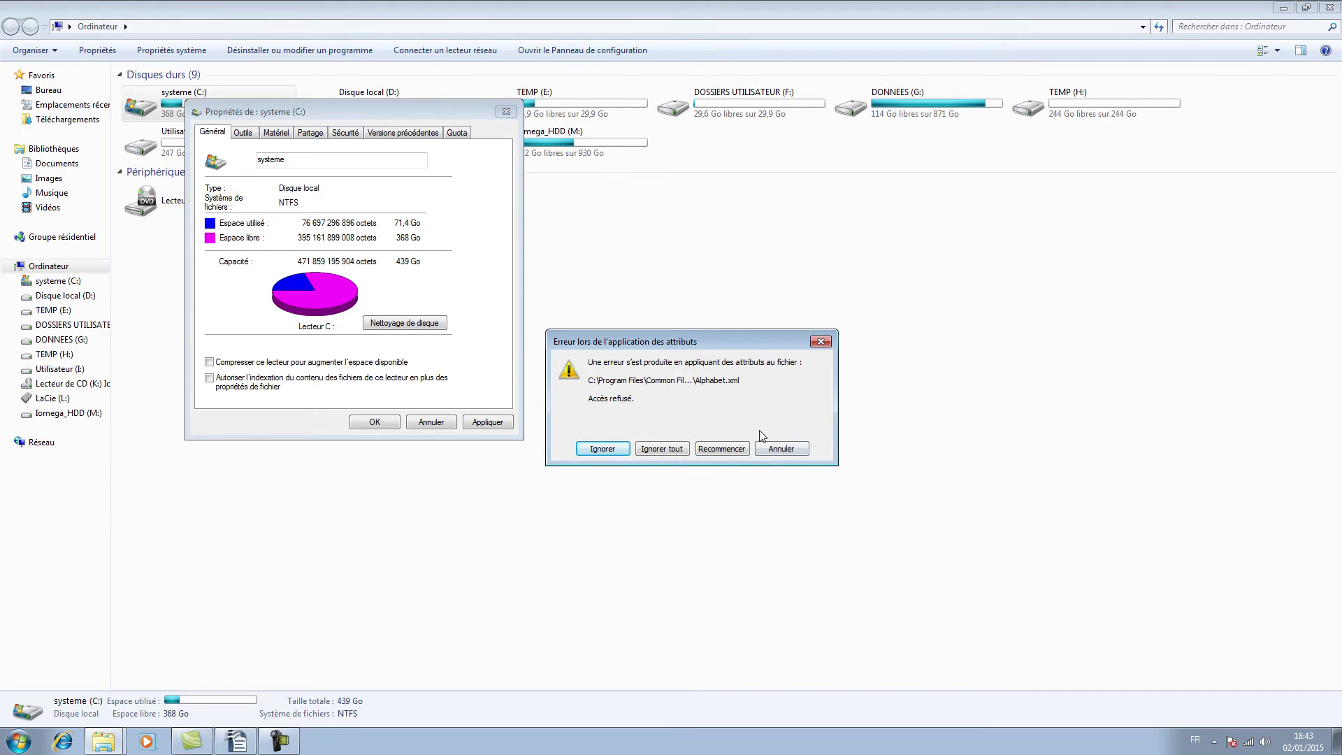
pyautogui.click(662, 449)
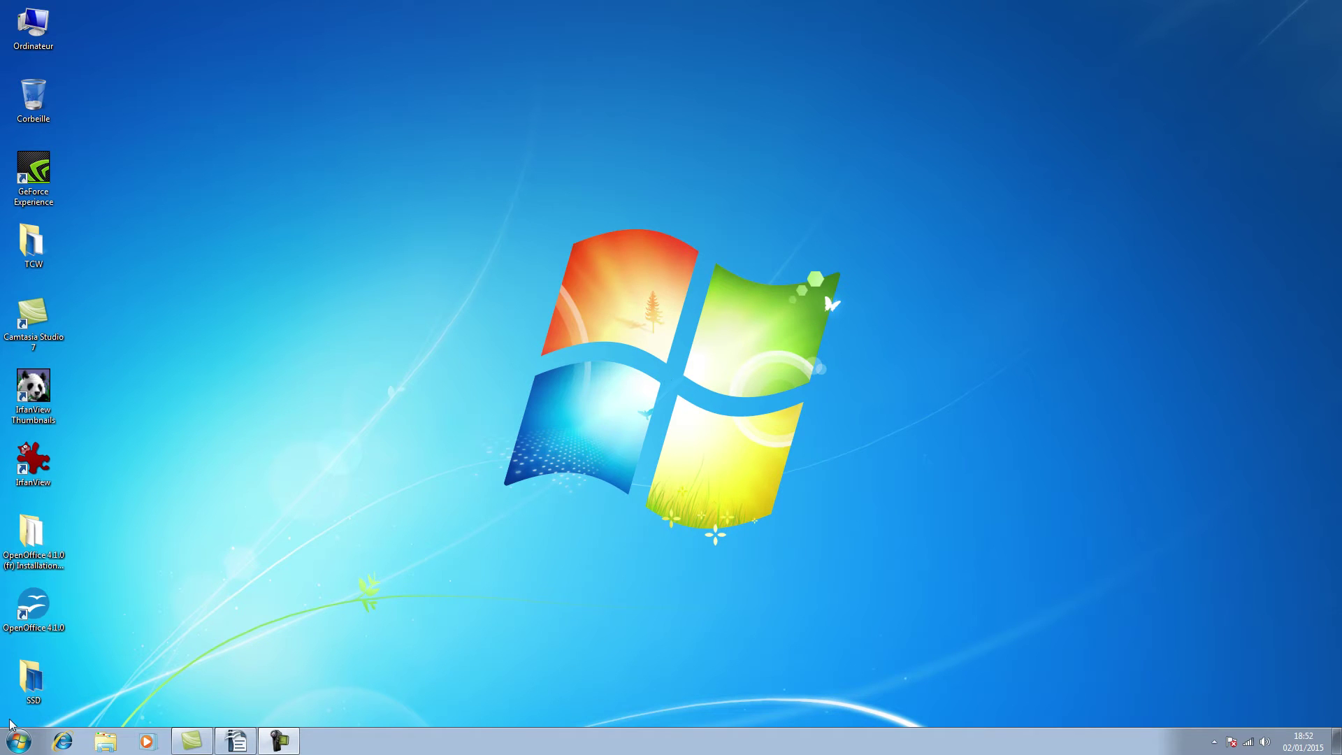
# Search for regedit and open the Registry Editor.
pyautogui.click(19, 741)
pyautogui.click(35, 707)
pyautogui.write('regedit')
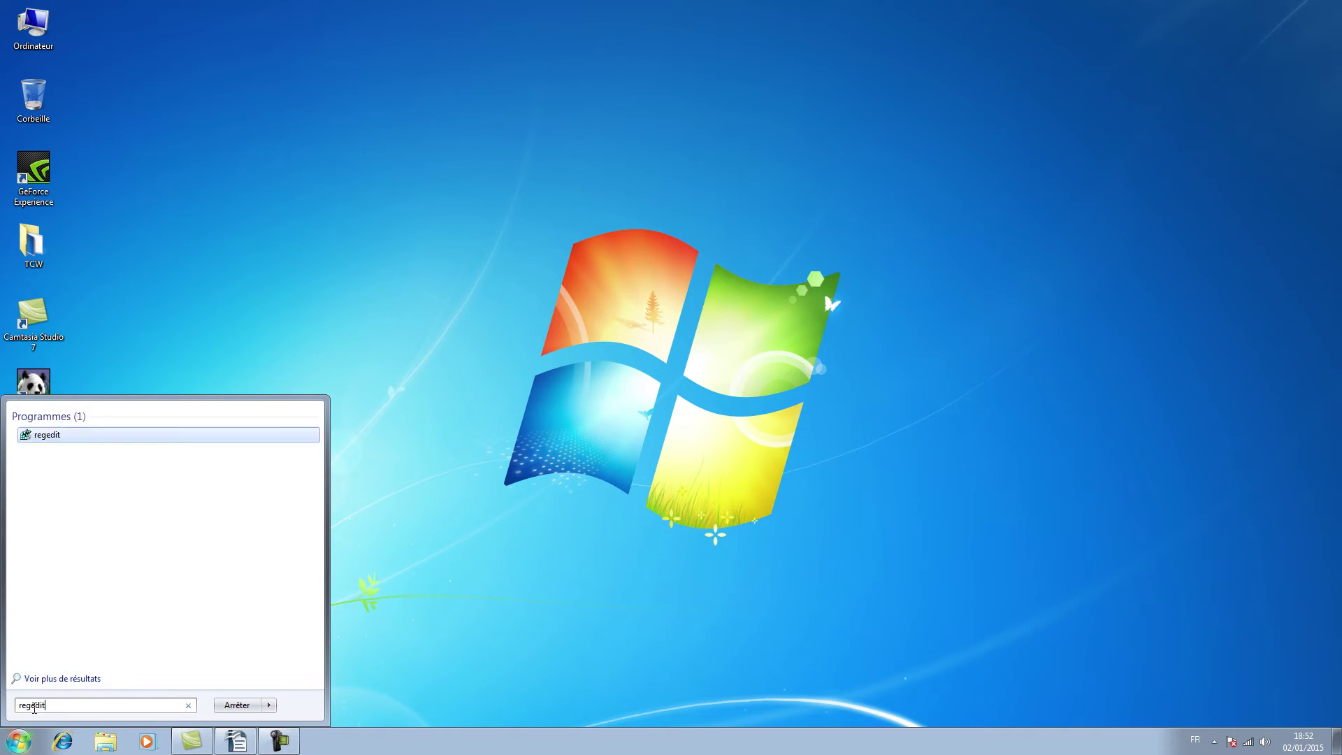
pyautogui.press('Return')
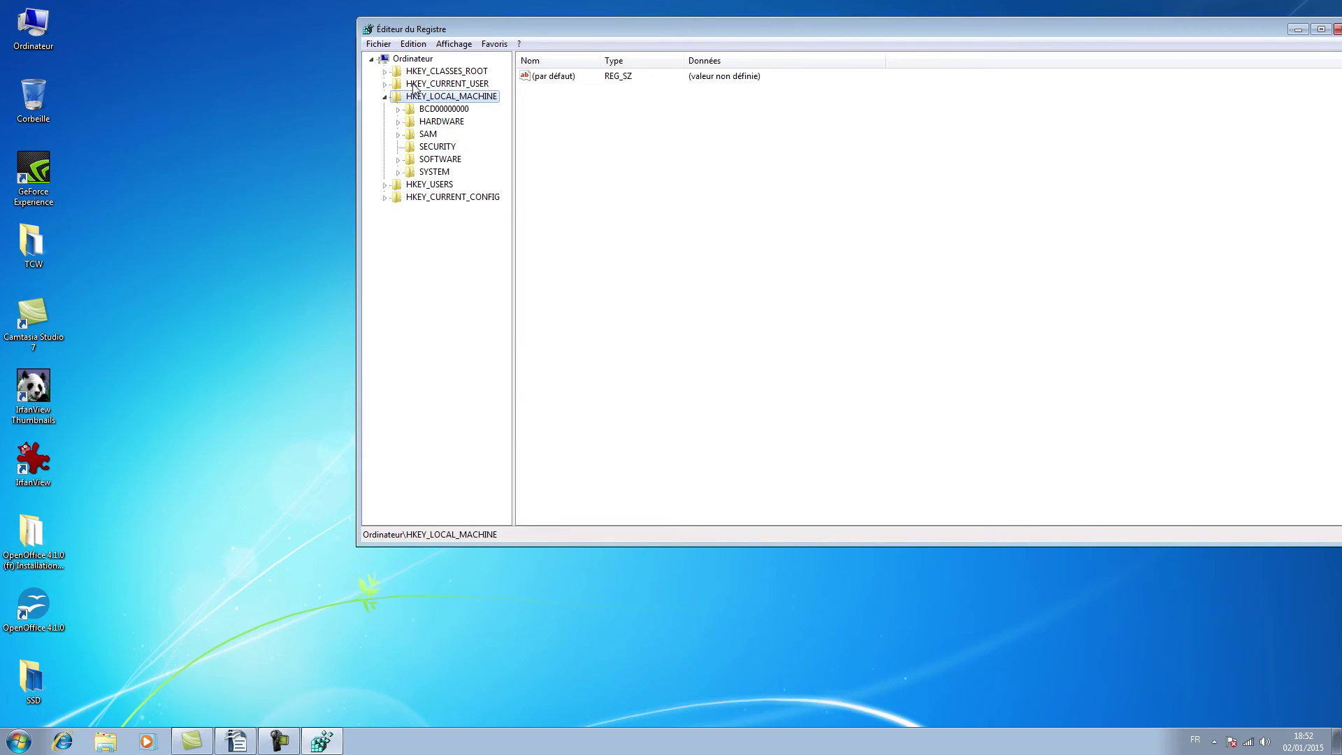
# Open the registry key HKEY_LOCAL_MACHINE\SYSTEM\CurrentControlSet\Control\Session Manager\Memory Management\PrefetchParameters.
pyautogui.click(399, 173)
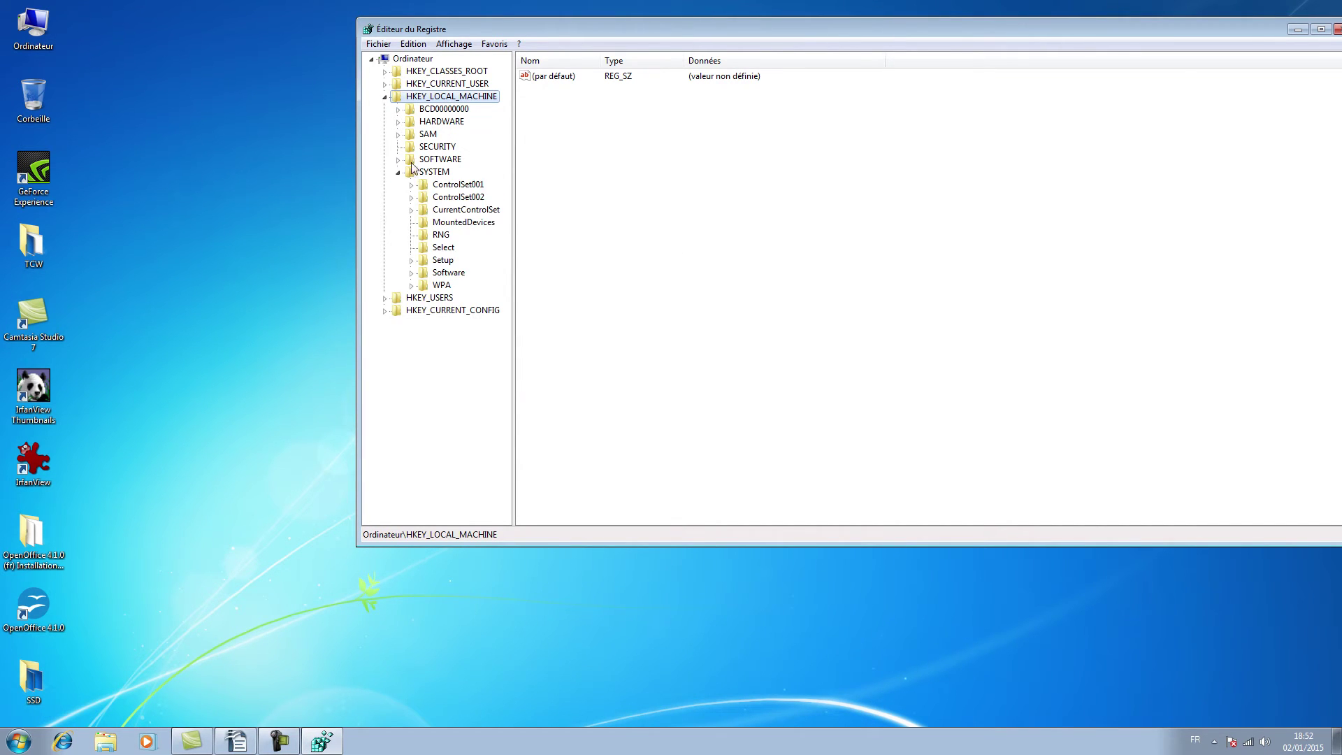
pyautogui.click(411, 210)
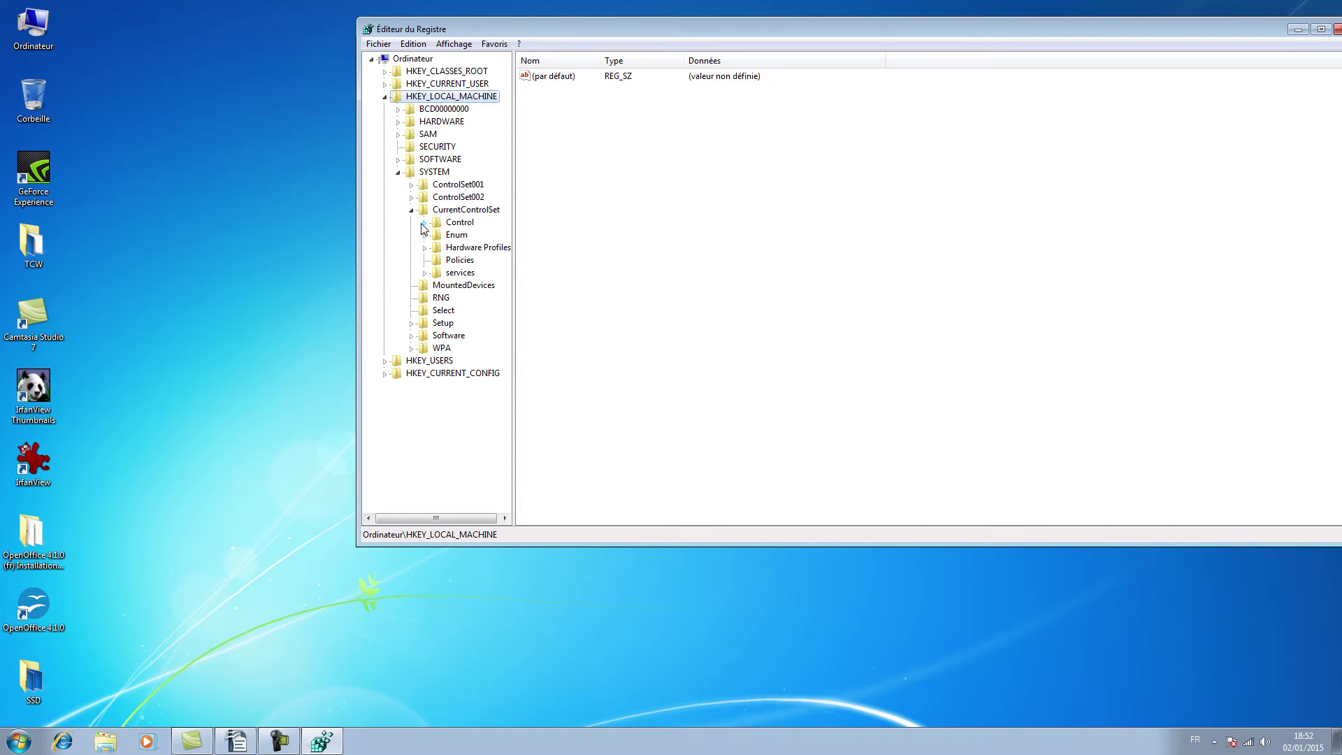
pyautogui.click(426, 223)
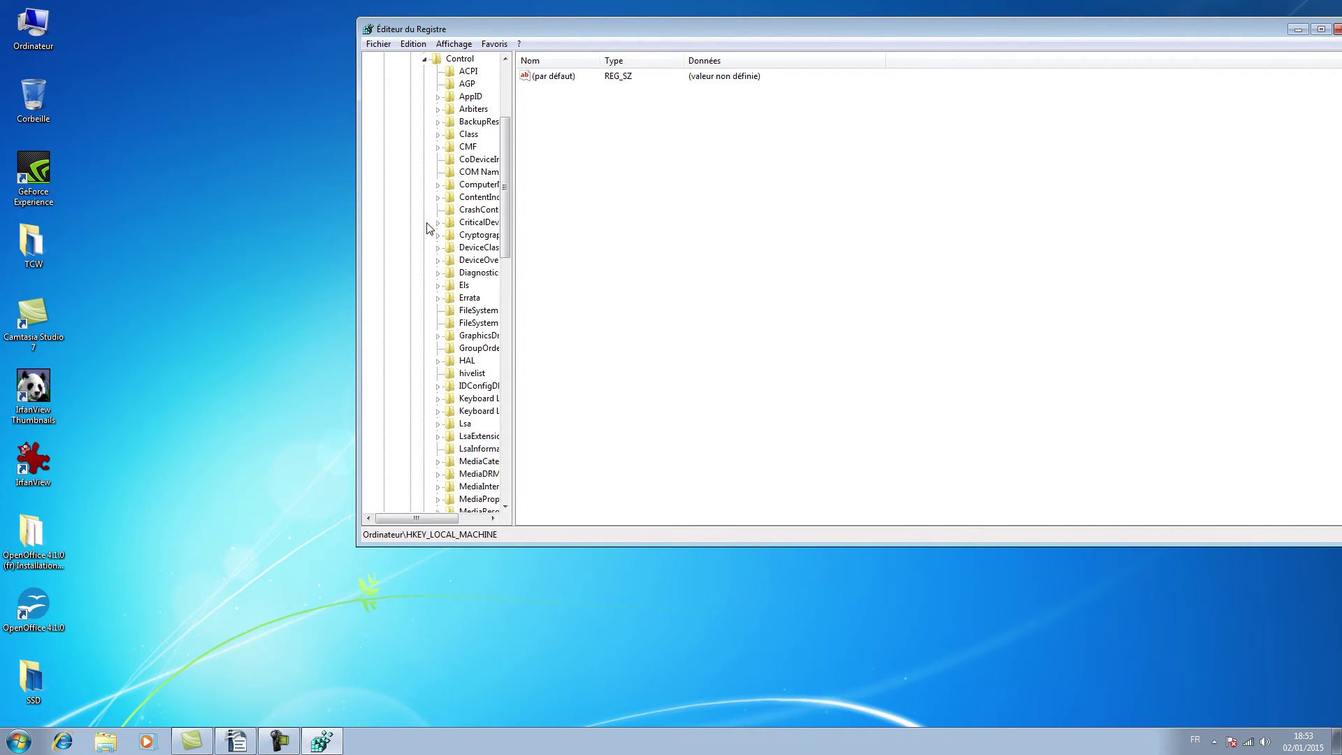
pyautogui.scroll(-13, 447, 371)
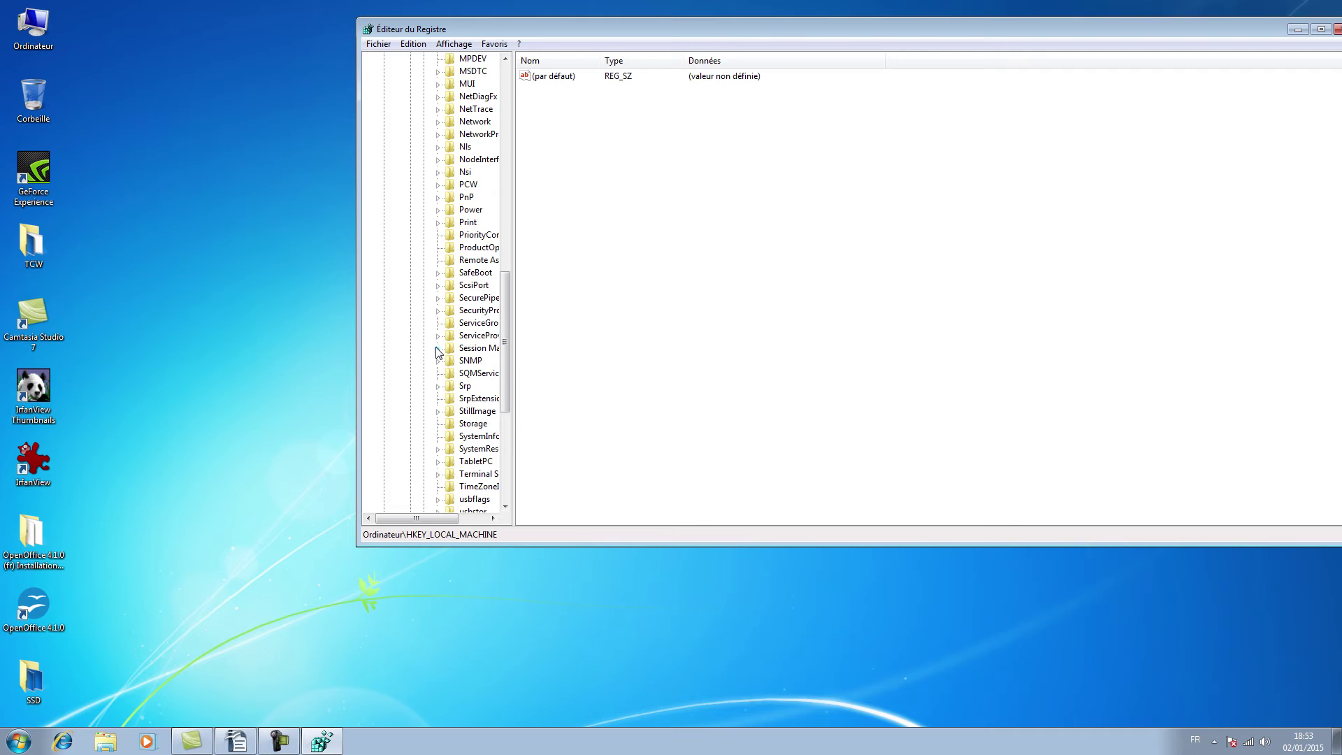
pyautogui.click(437, 349)
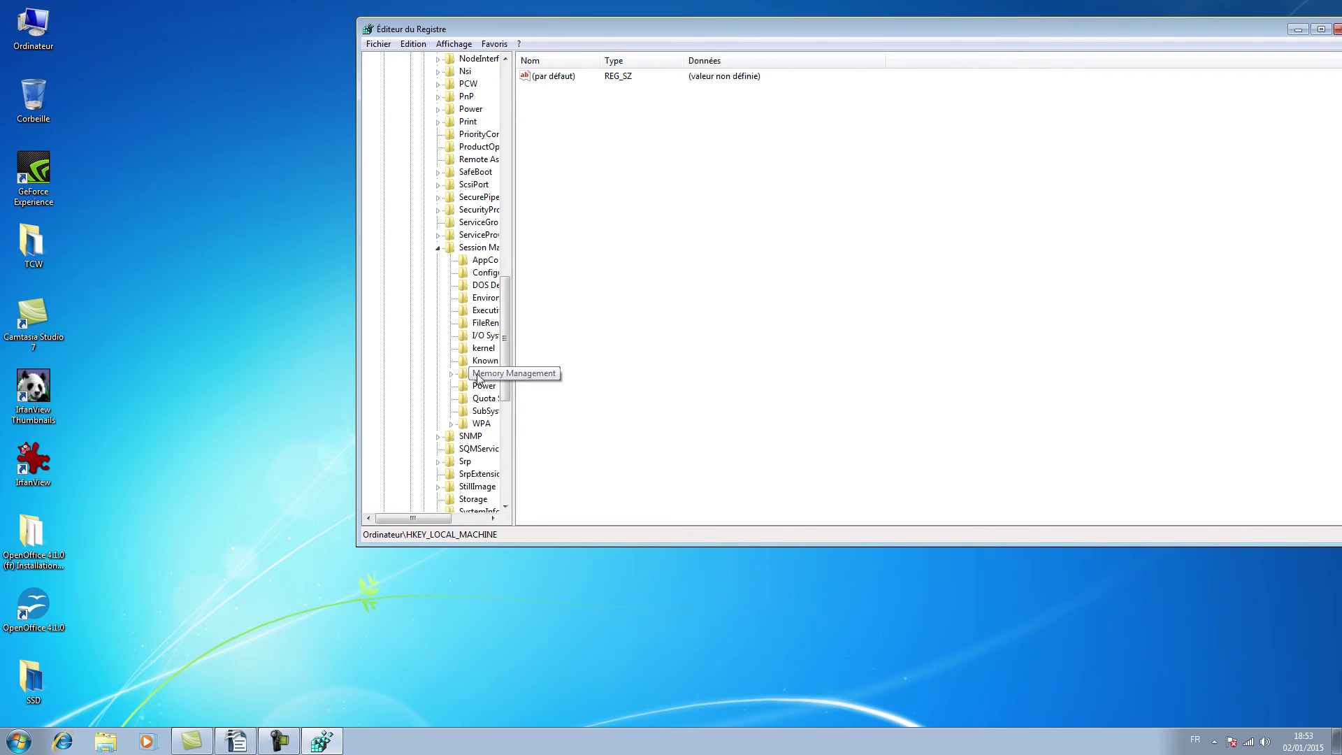
pyautogui.click(451, 376)
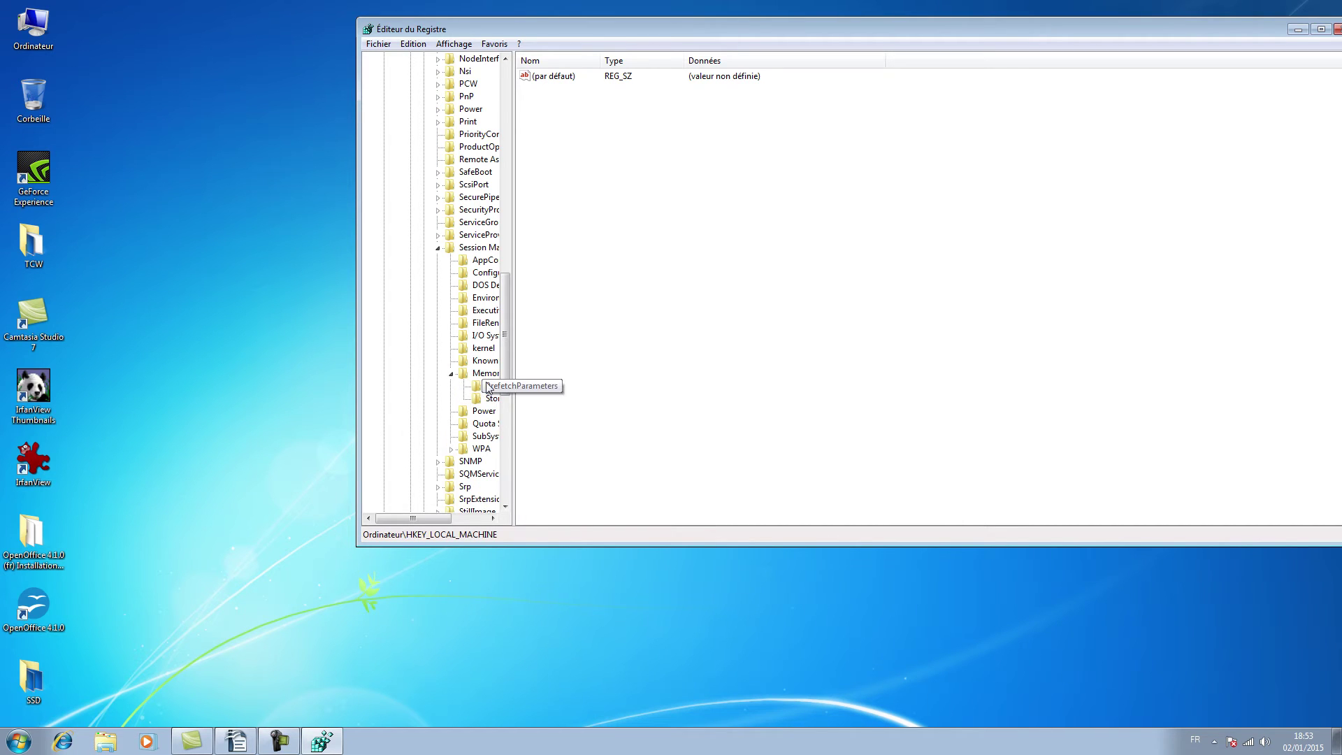
pyautogui.moveTo(439, 518); pyautogui.dragTo(488, 529)
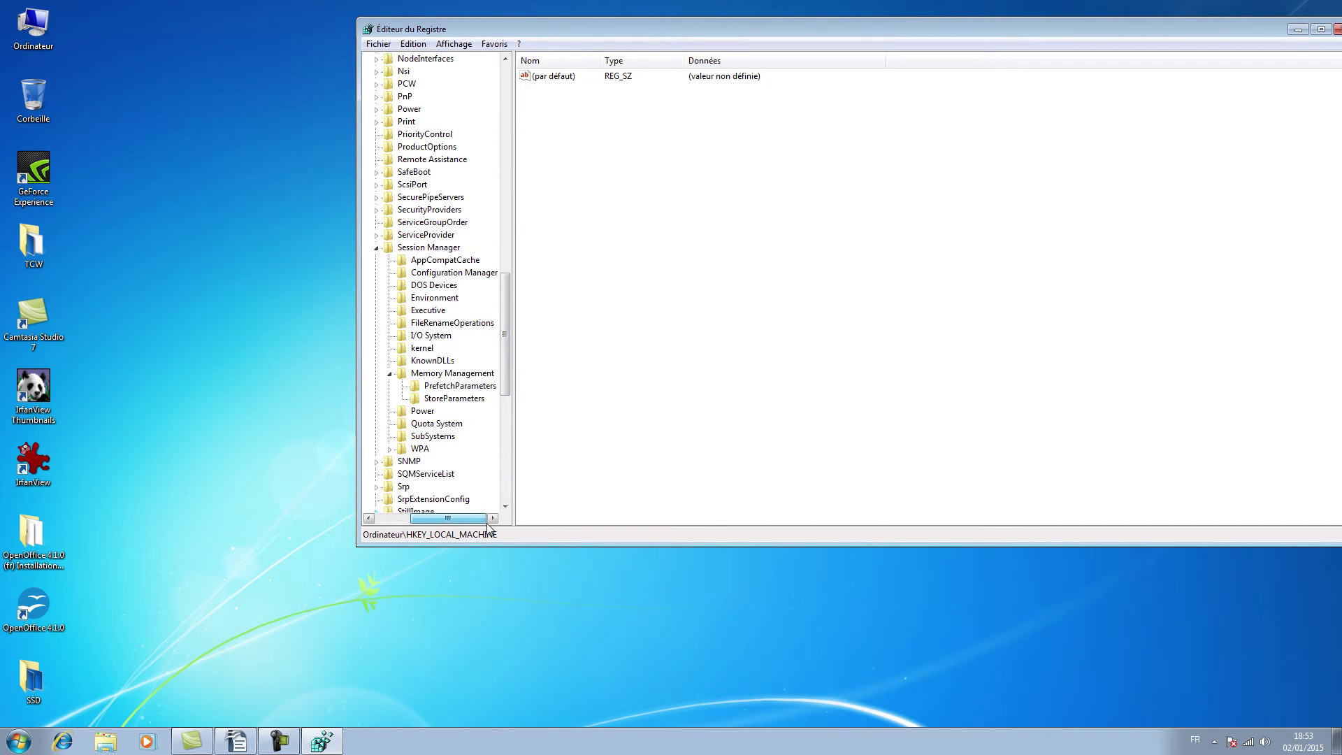
pyautogui.click(468, 390)
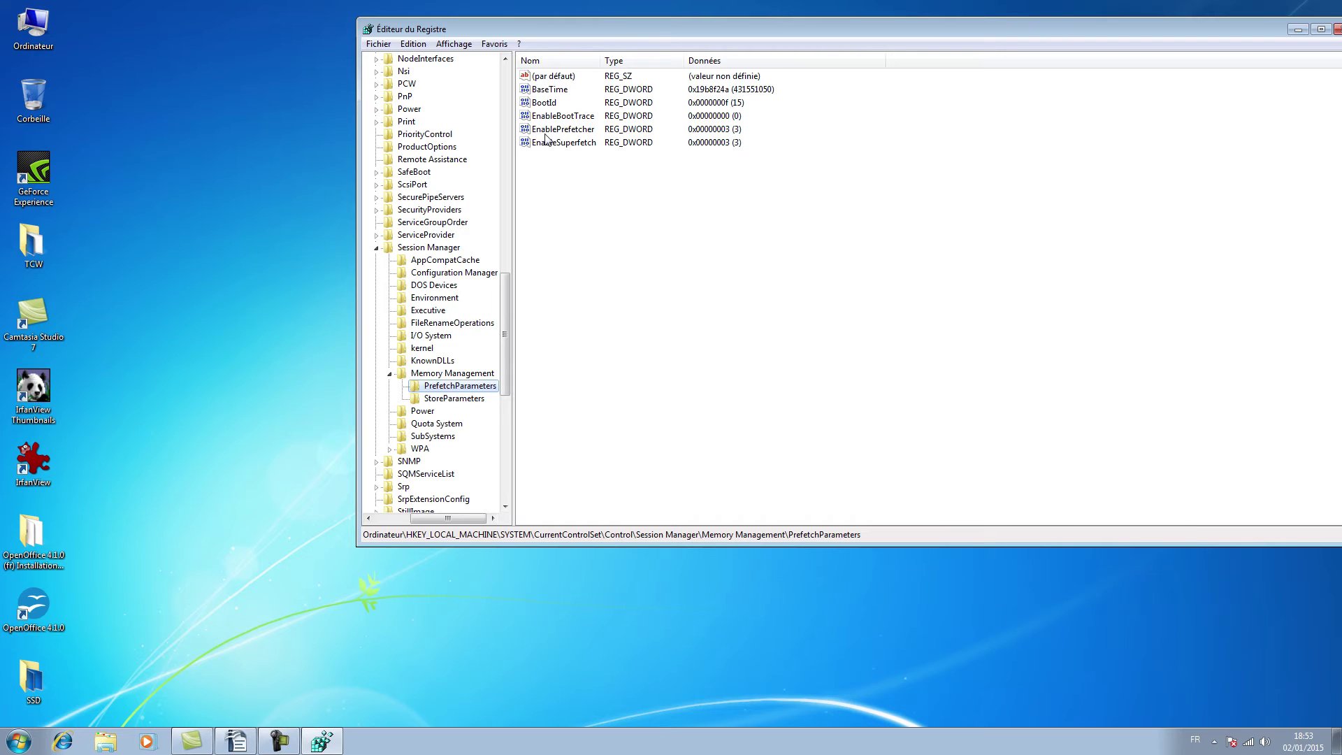
# Set the EnablePrefetcher and EnableSuperfetch values to 0, and close the Registry Editor.
pyautogui.doubleClick(572, 130)
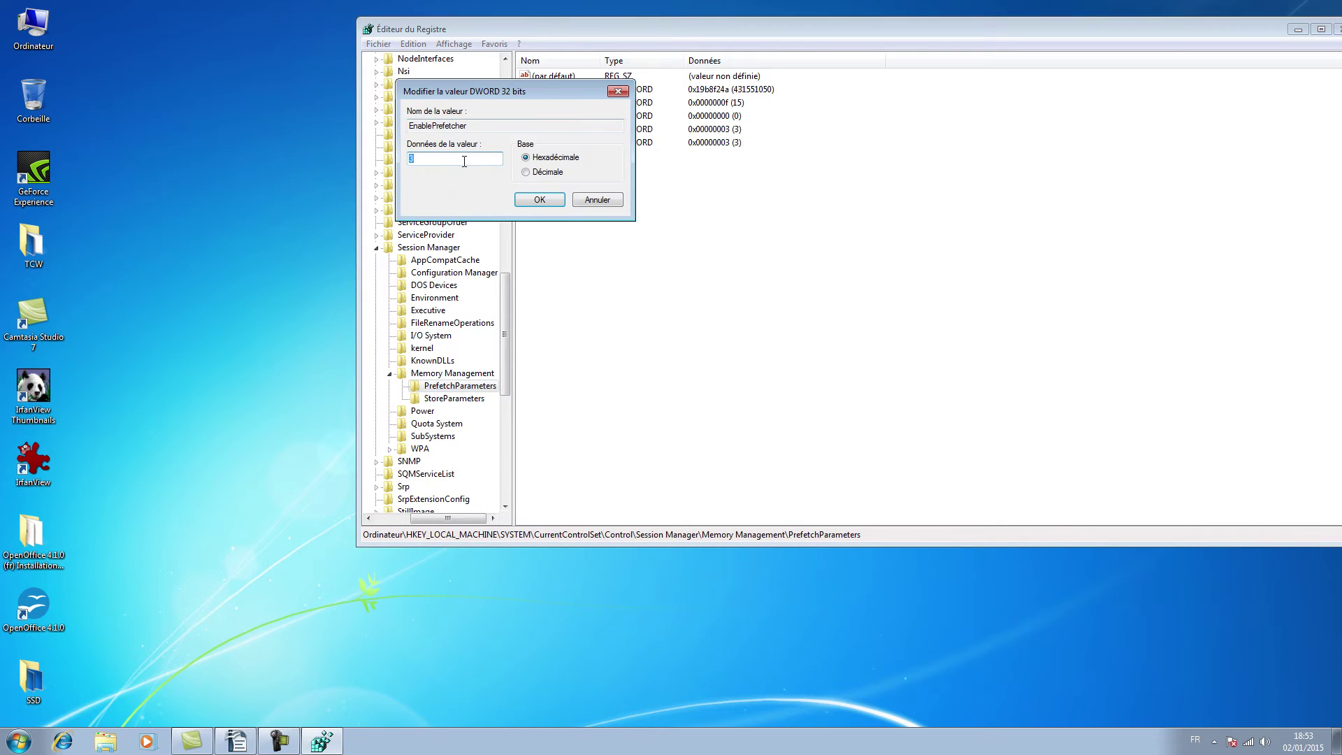
pyautogui.write('0')
pyautogui.press('Return')
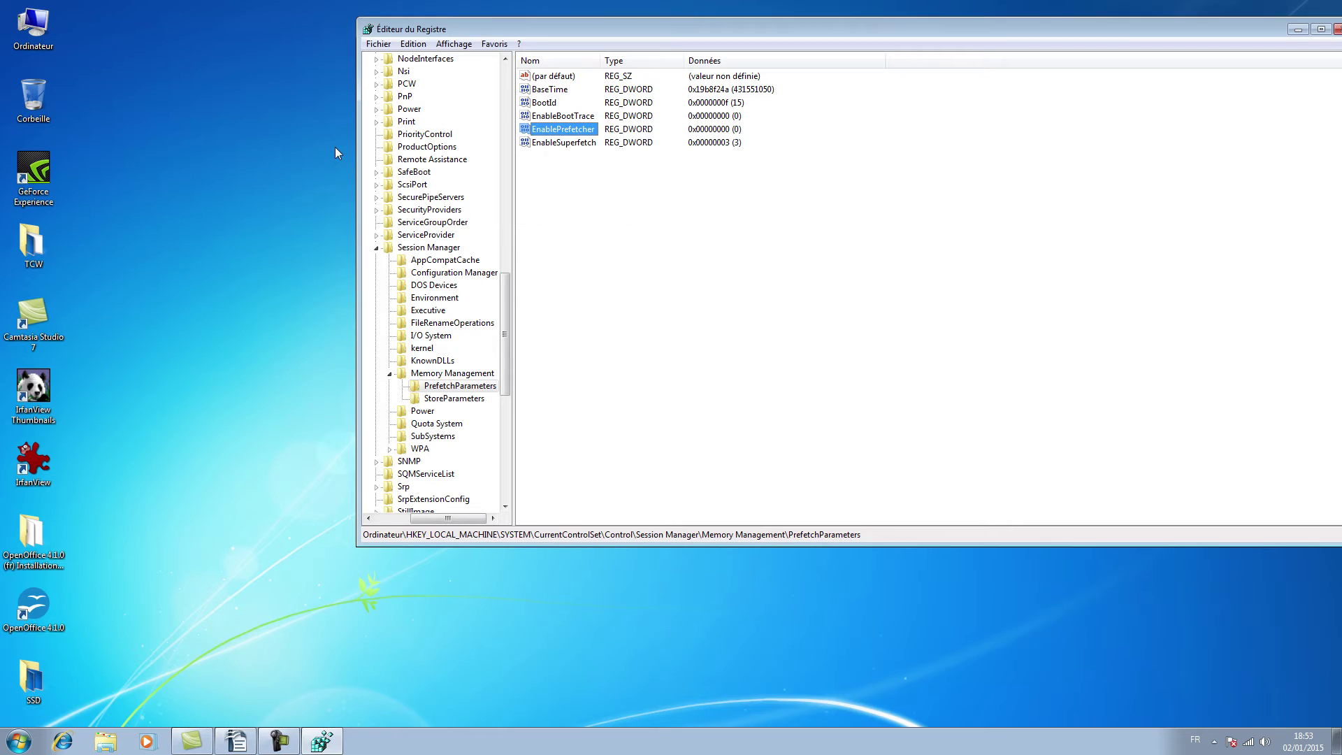
pyautogui.doubleClick(563, 143)
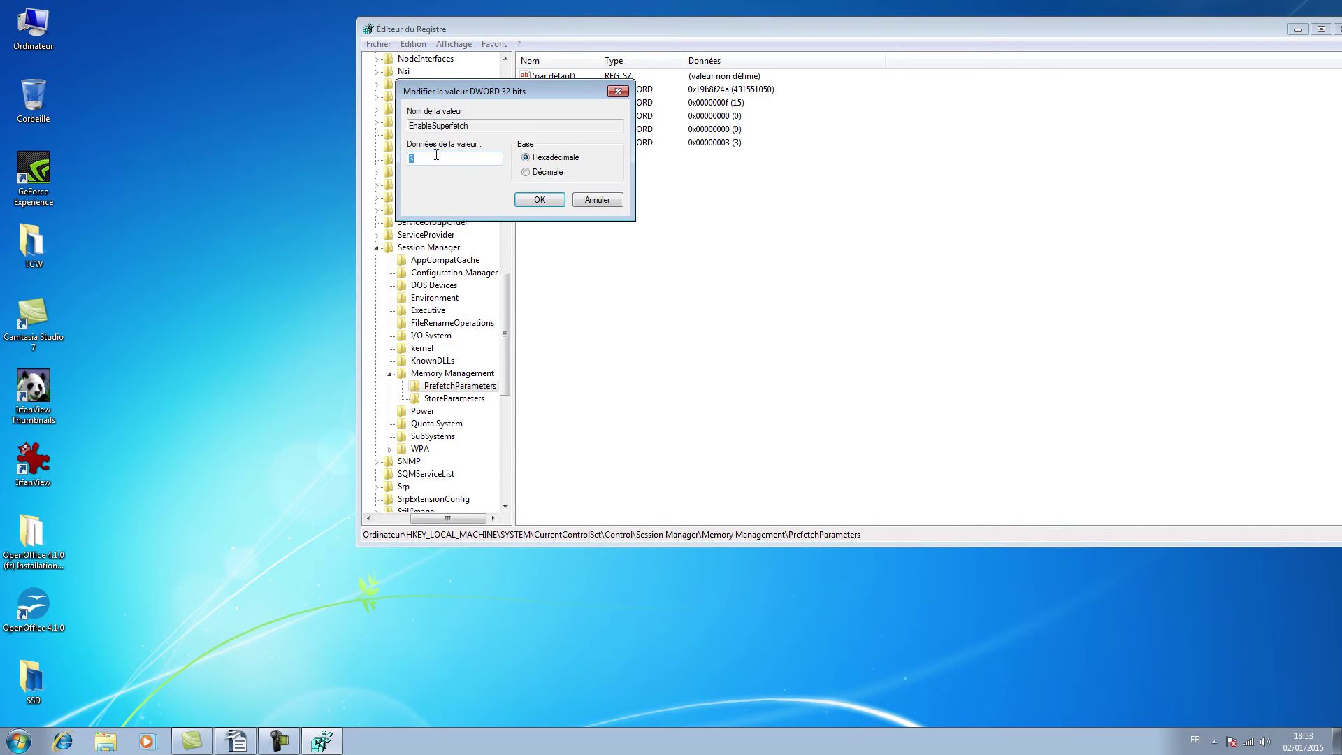
pyautogui.write('0')
pyautogui.press('Return')
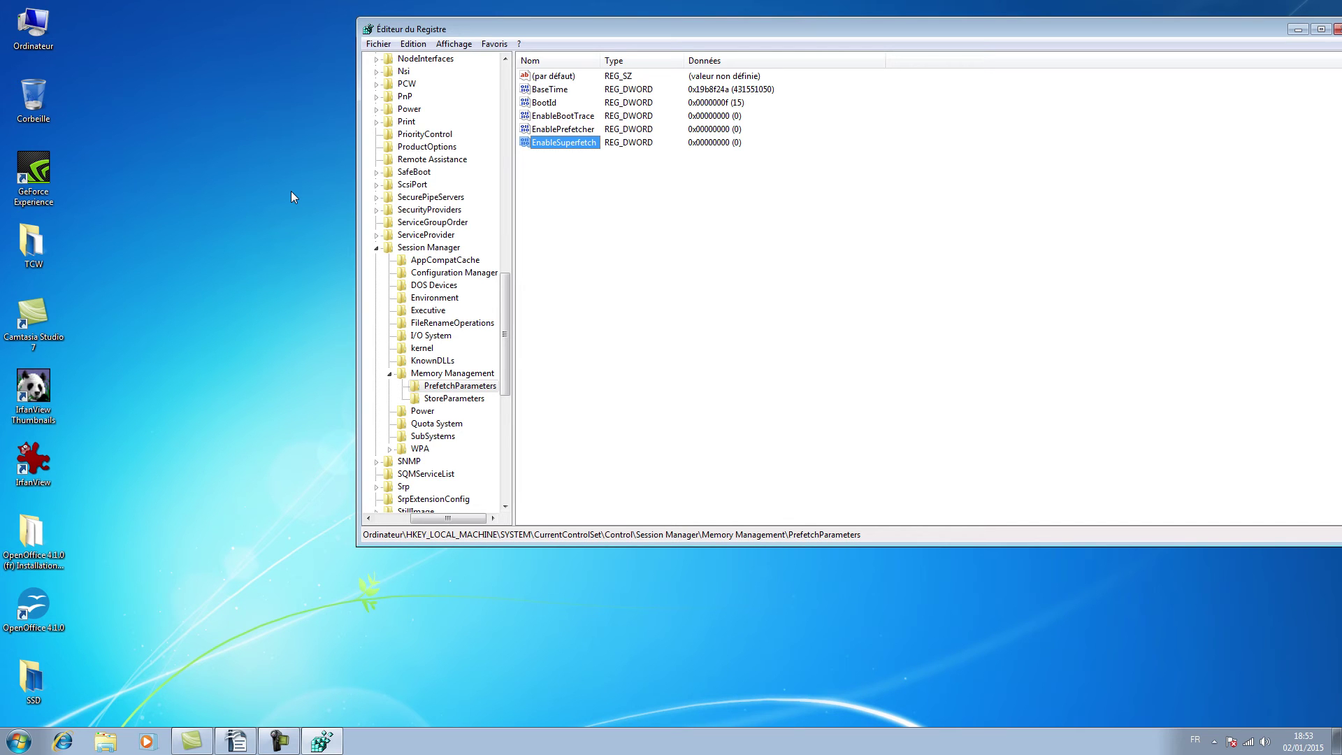
pyautogui.click(1337, 30)
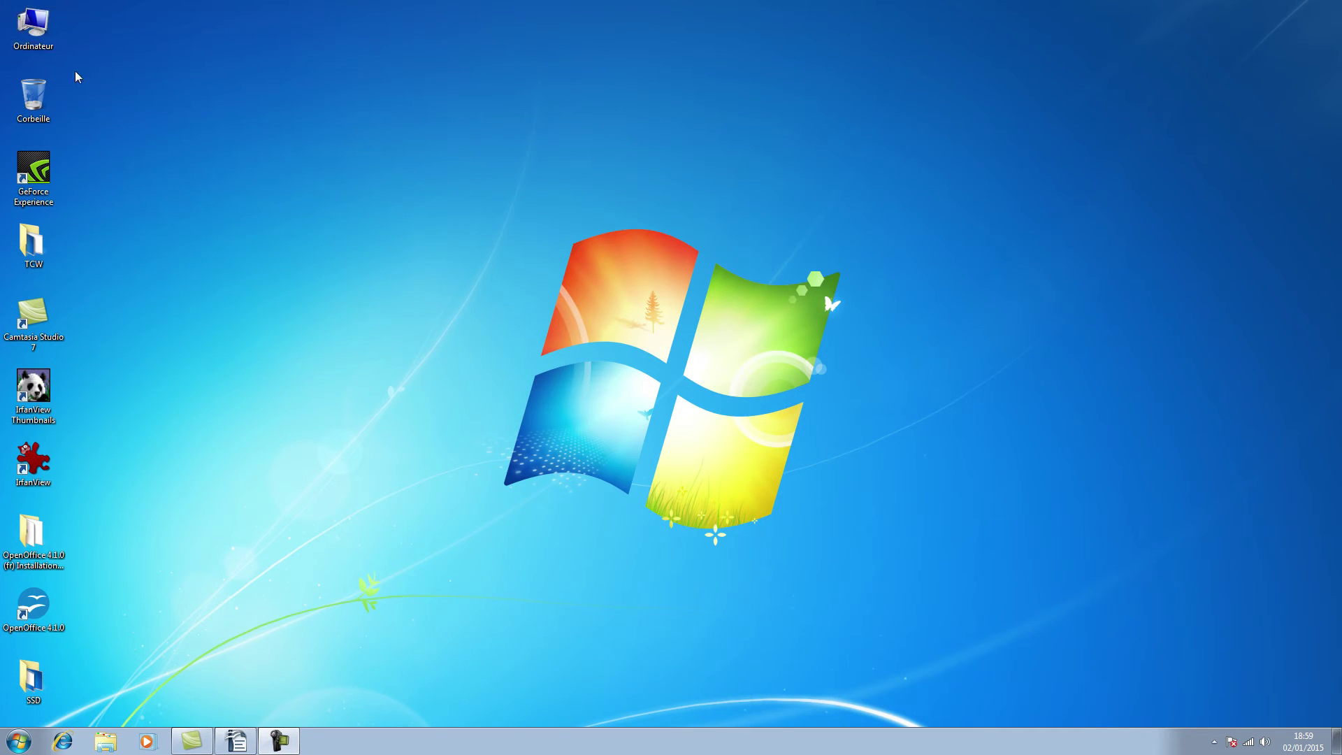
# Open the virtual memory settings through the computer's advanced system properties and performance options.
pyautogui.rightClick(37, 26)
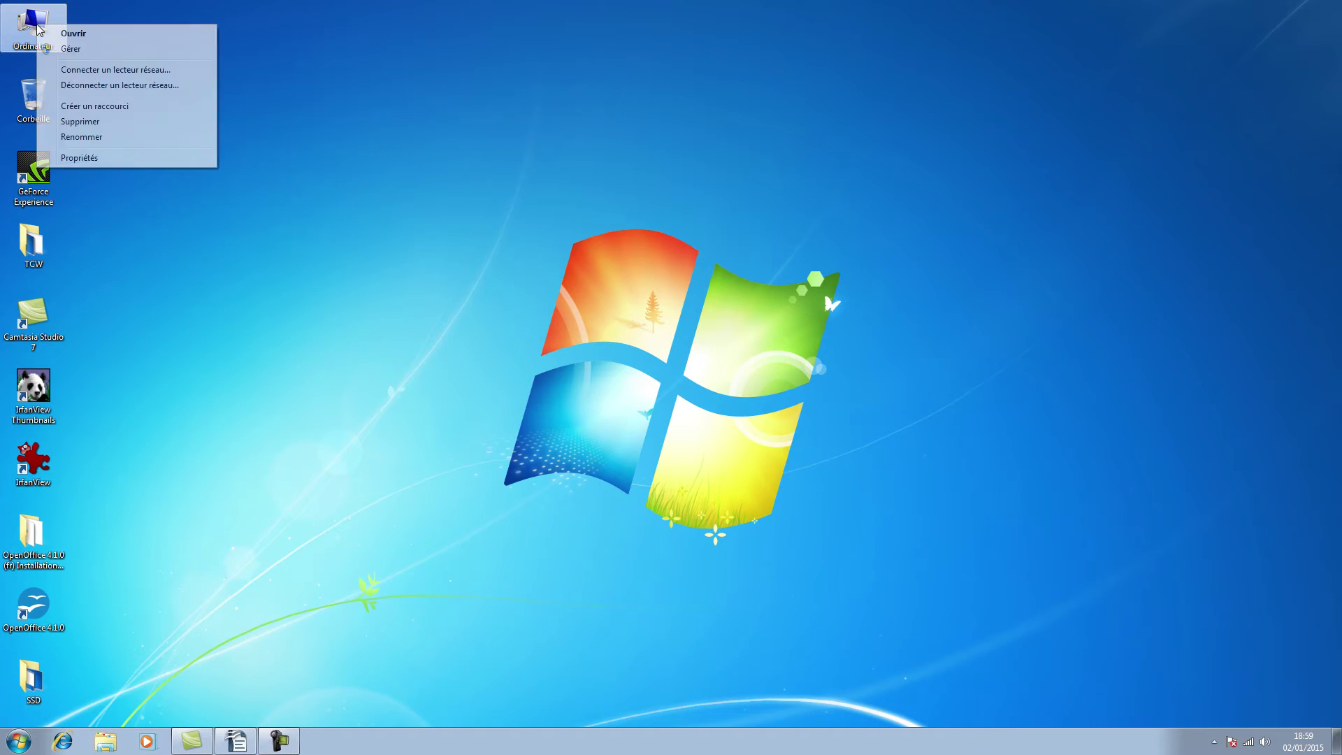
pyautogui.click(91, 157)
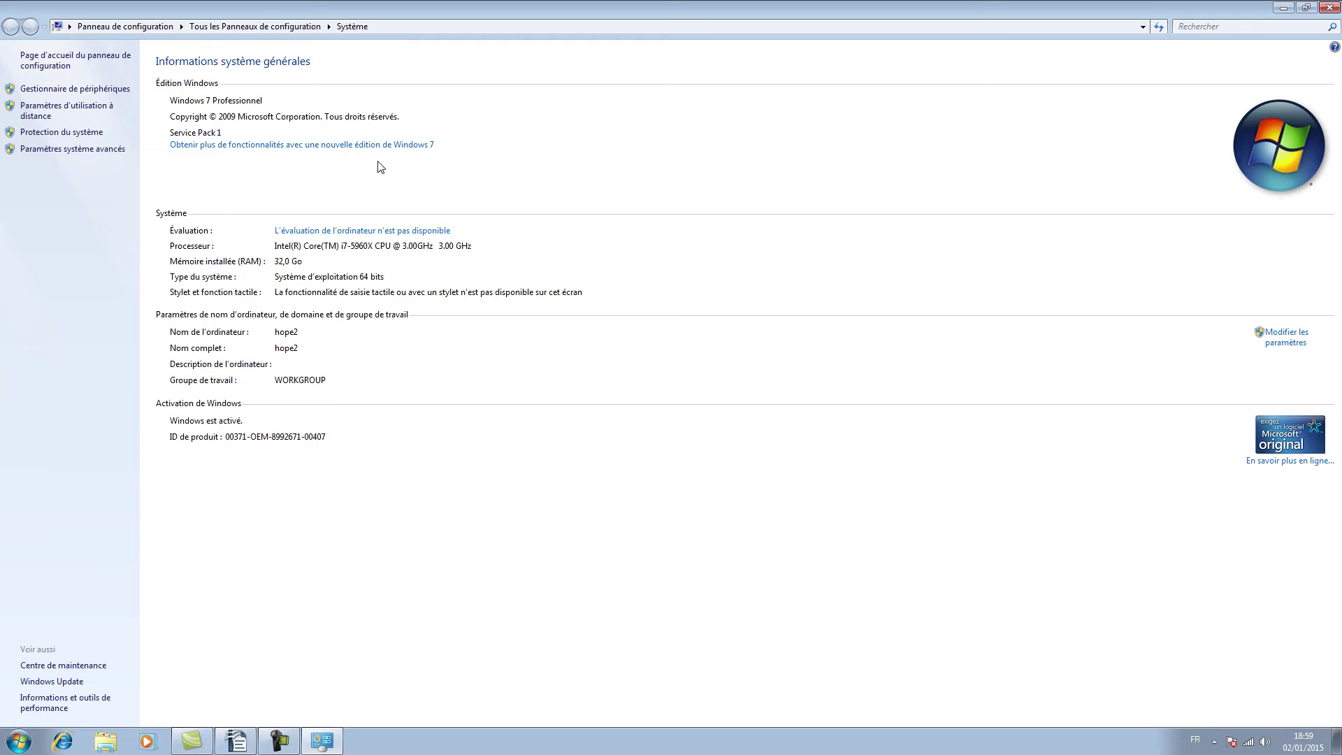
pyautogui.click(60, 153)
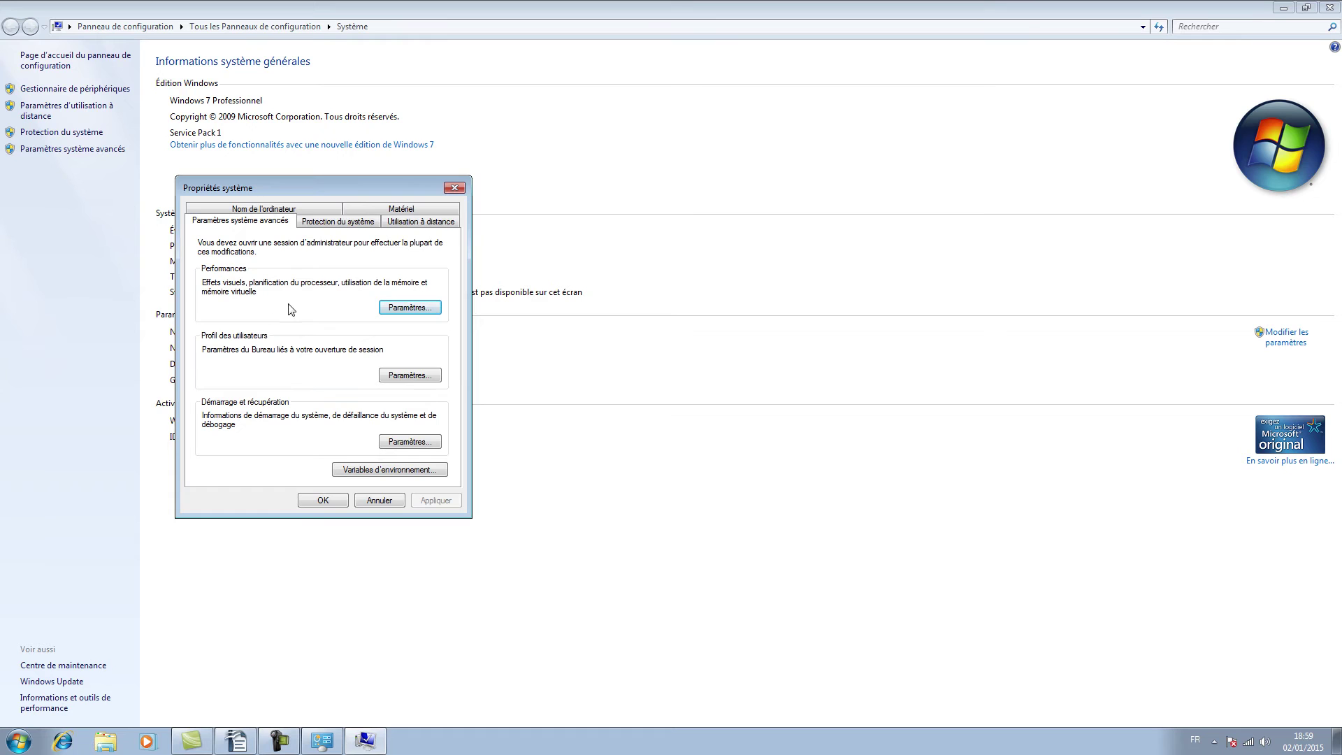
pyautogui.click(410, 308)
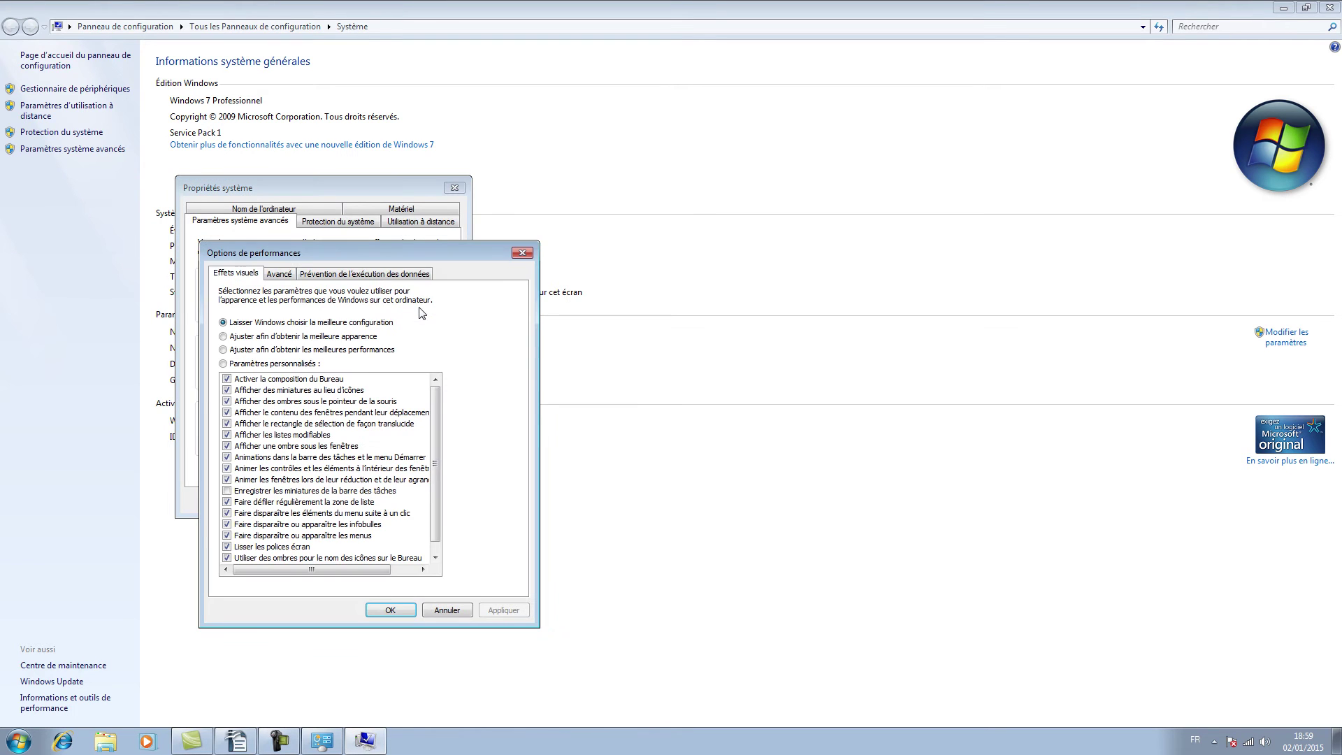
pyautogui.click(278, 275)
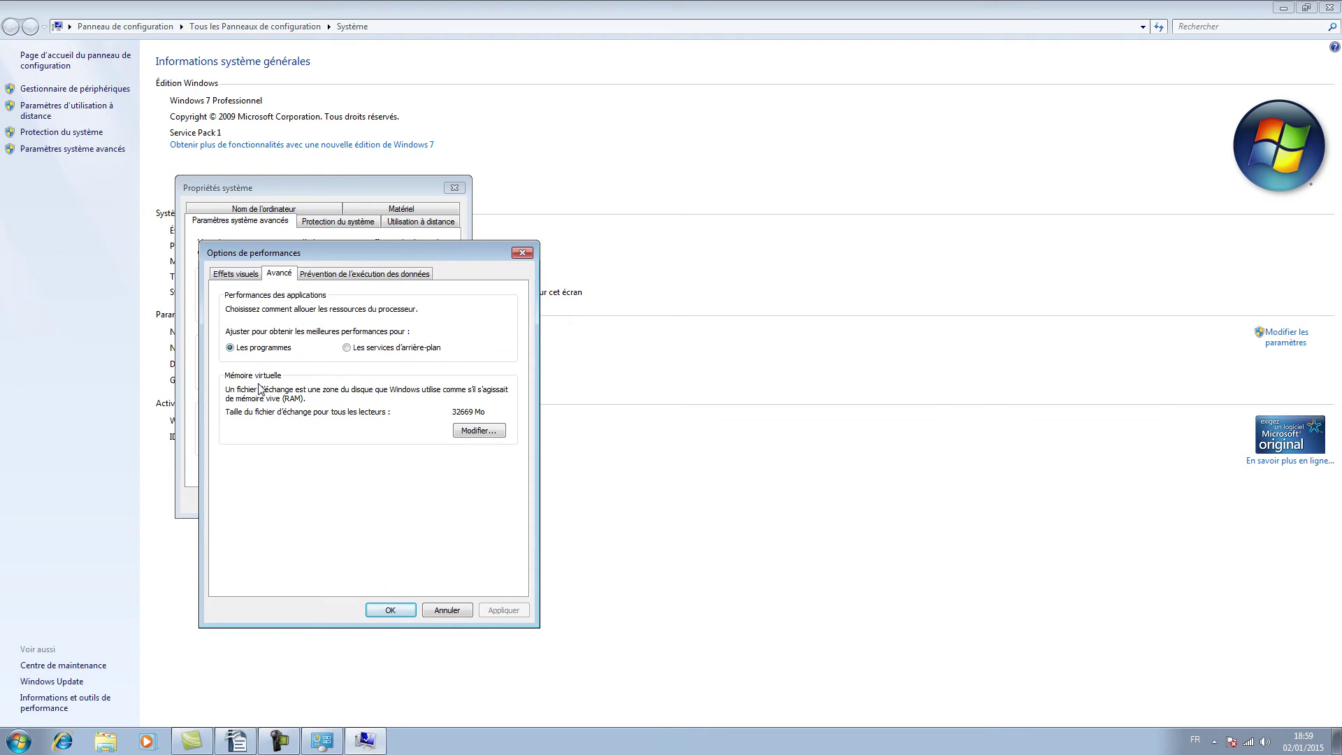
pyautogui.click(479, 431)
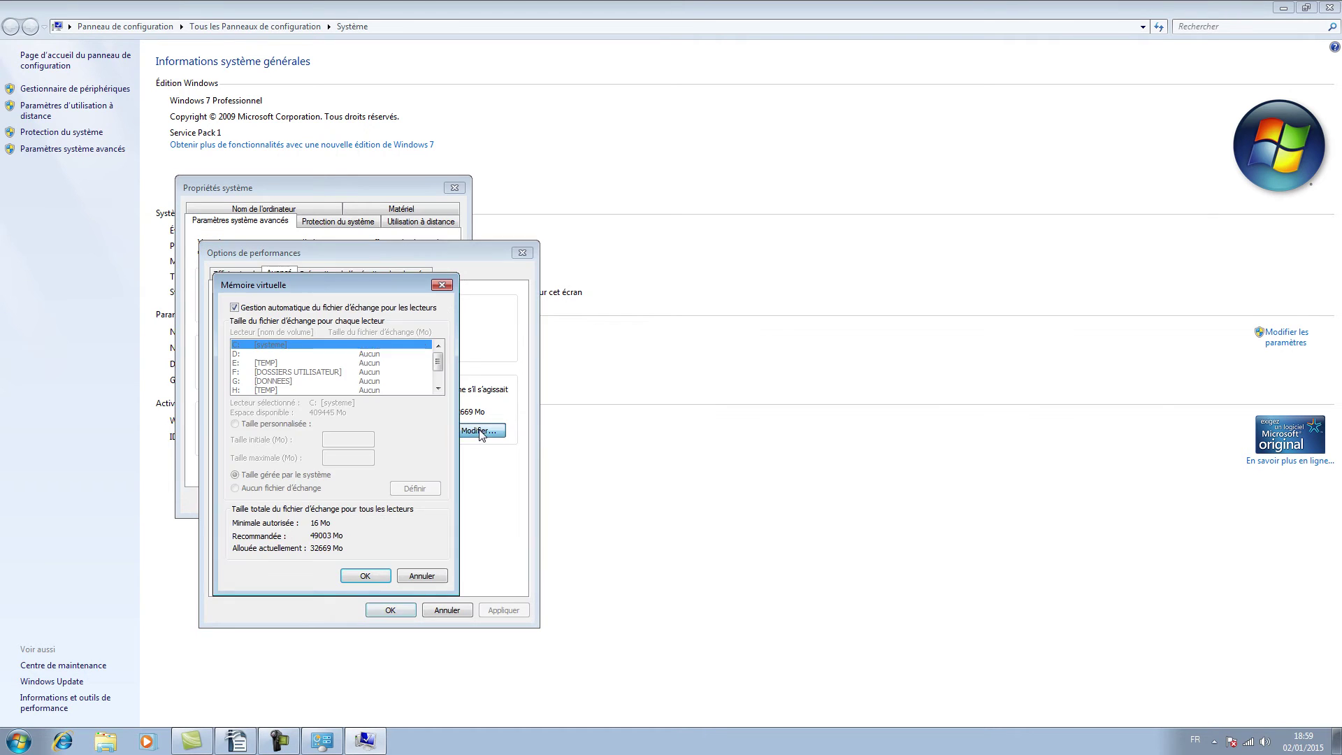
# Turn off automatic paging file management and set drive C: [systeme] to no paging file, accepting the warning.
pyautogui.click(235, 308)
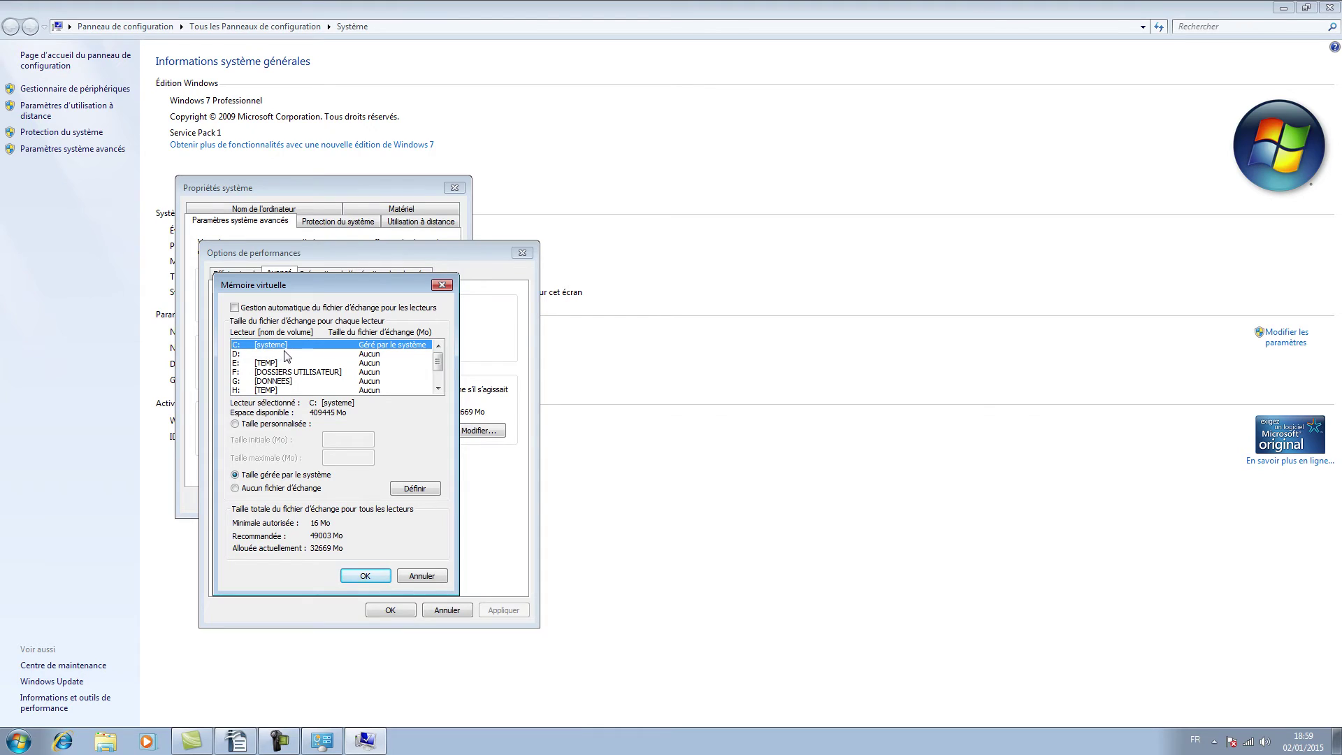
pyautogui.click(236, 490)
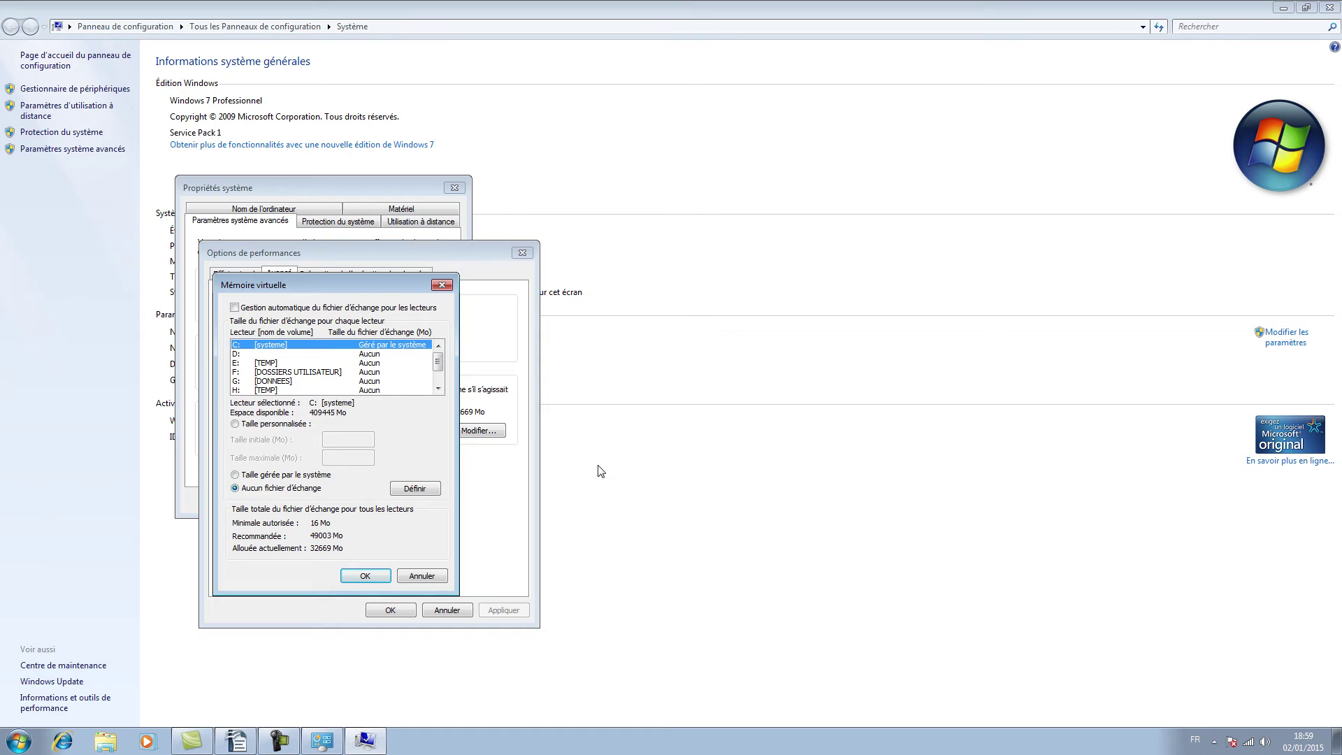
pyautogui.click(426, 489)
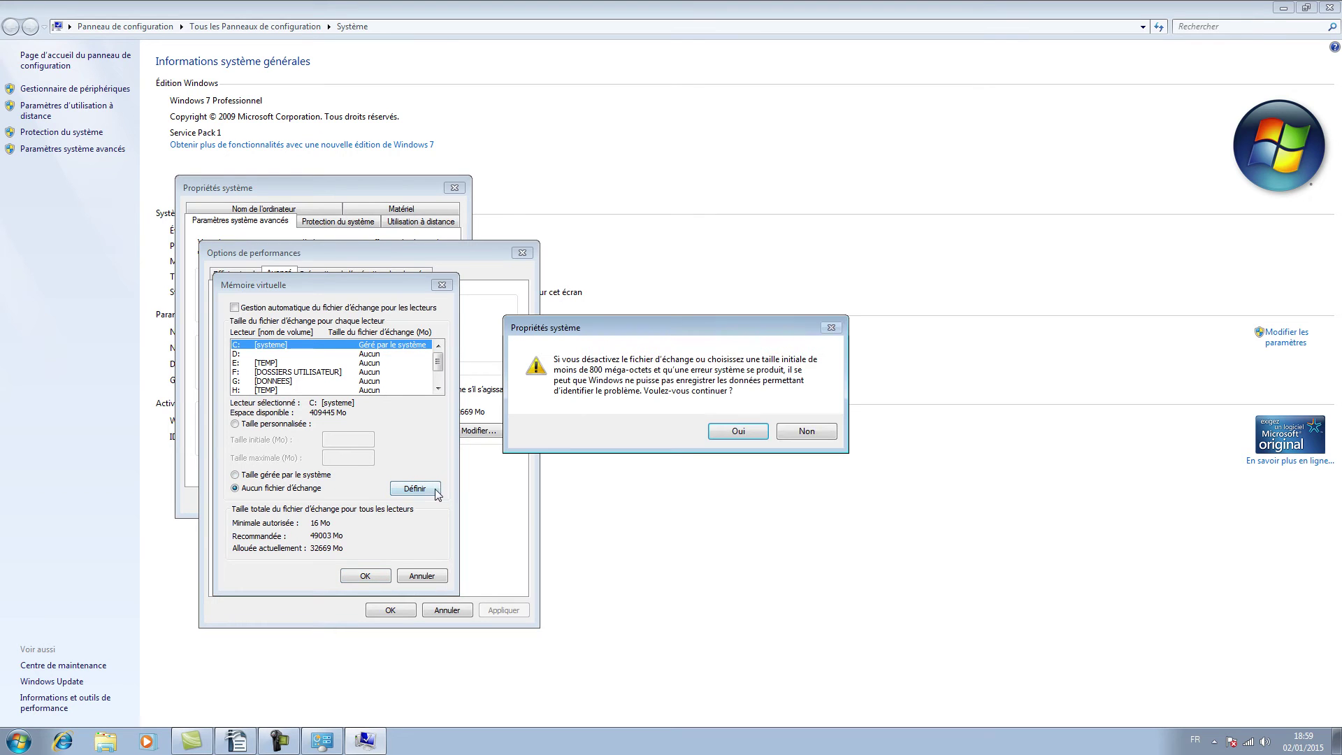
pyautogui.click(737, 431)
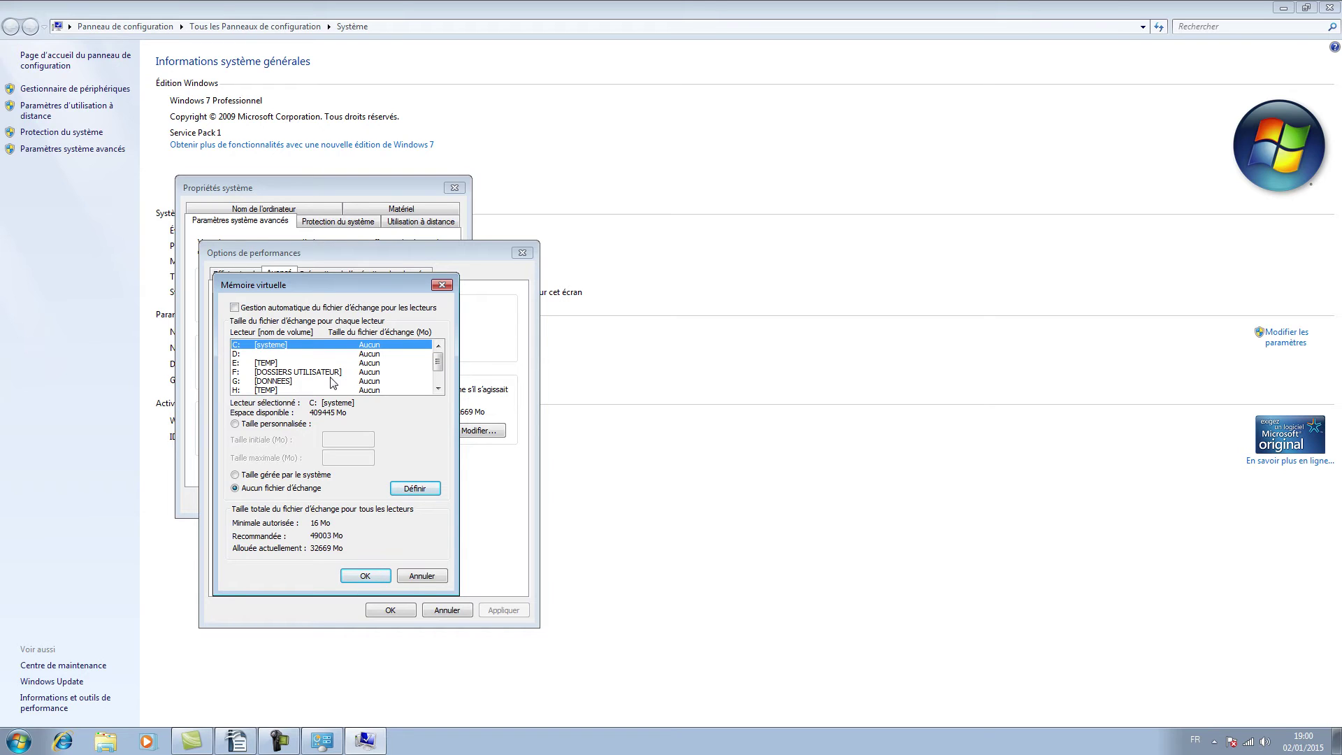
# Select drive G: [DONNEES] for the paging file and choose a custom size for it.
pyautogui.click(278, 364)
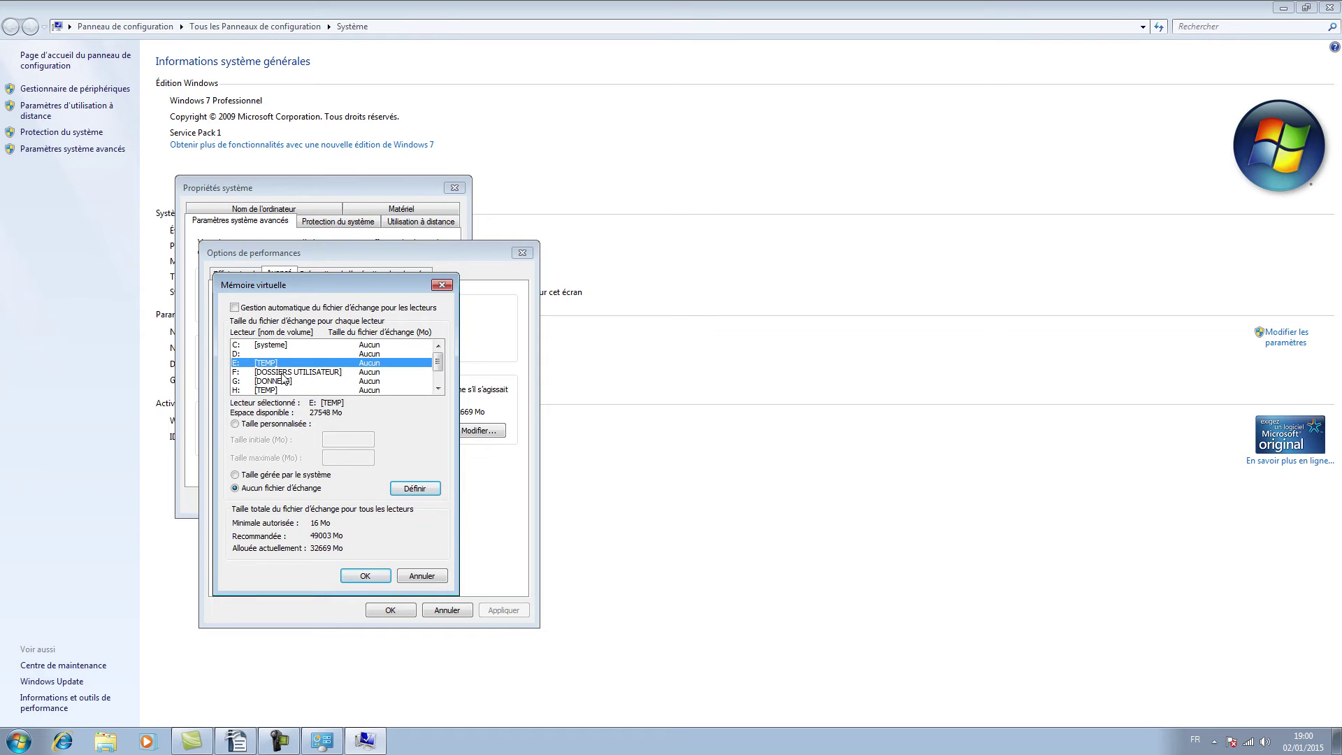
pyautogui.click(283, 381)
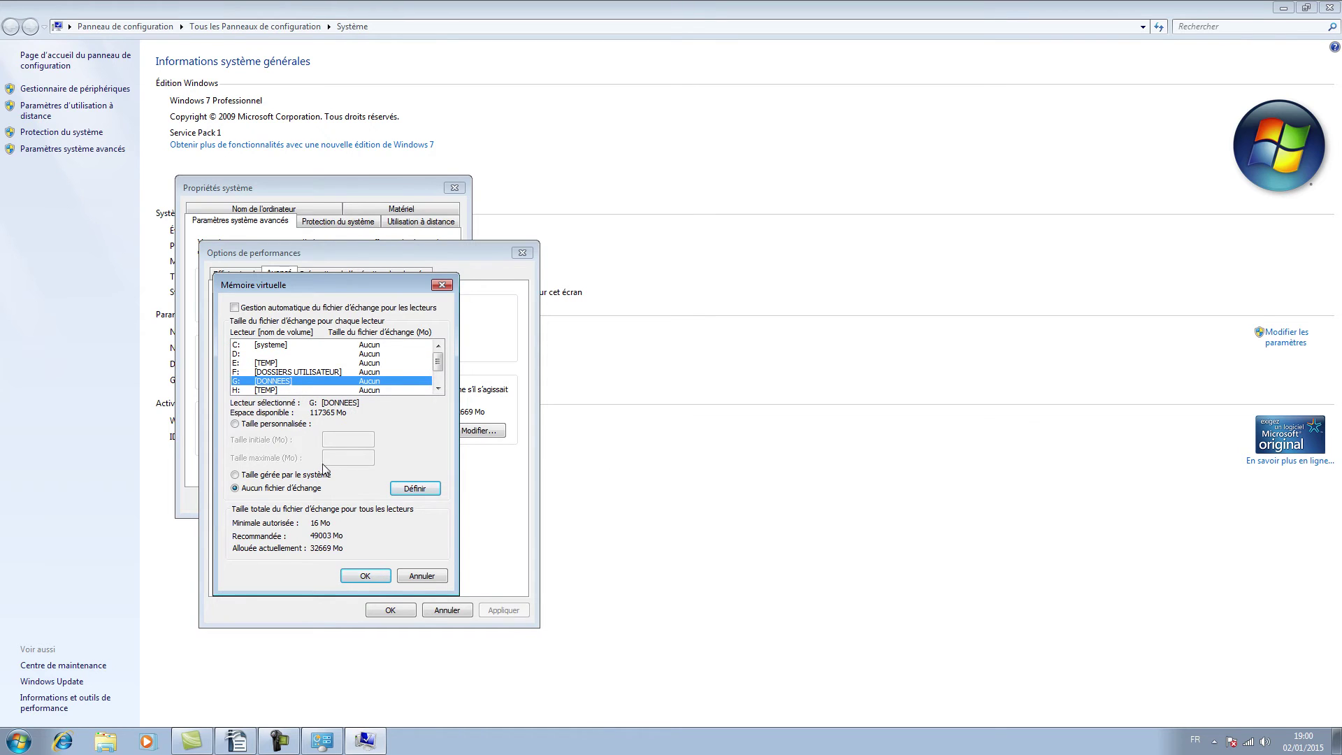
pyautogui.click(283, 424)
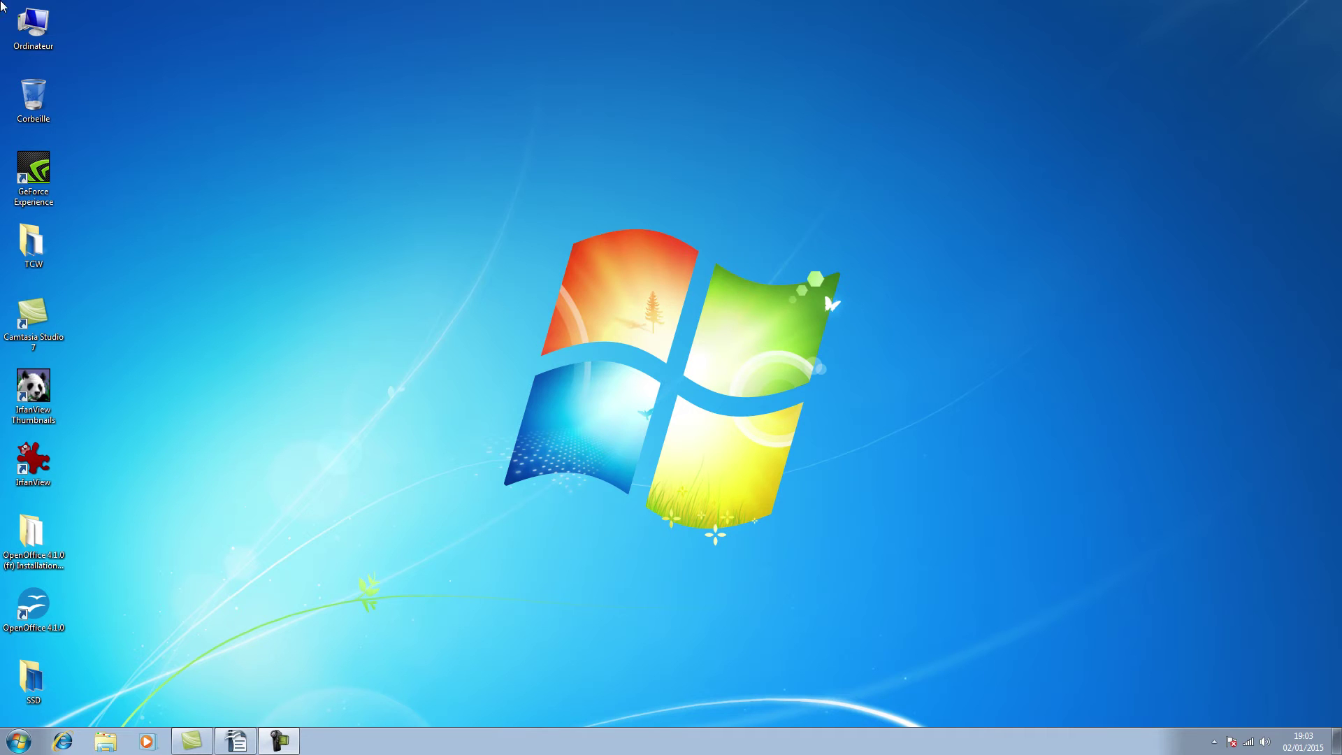
# Open the system protection configuration for drive systeme (C:) through the computer's properties.
pyautogui.rightClick(33, 21)
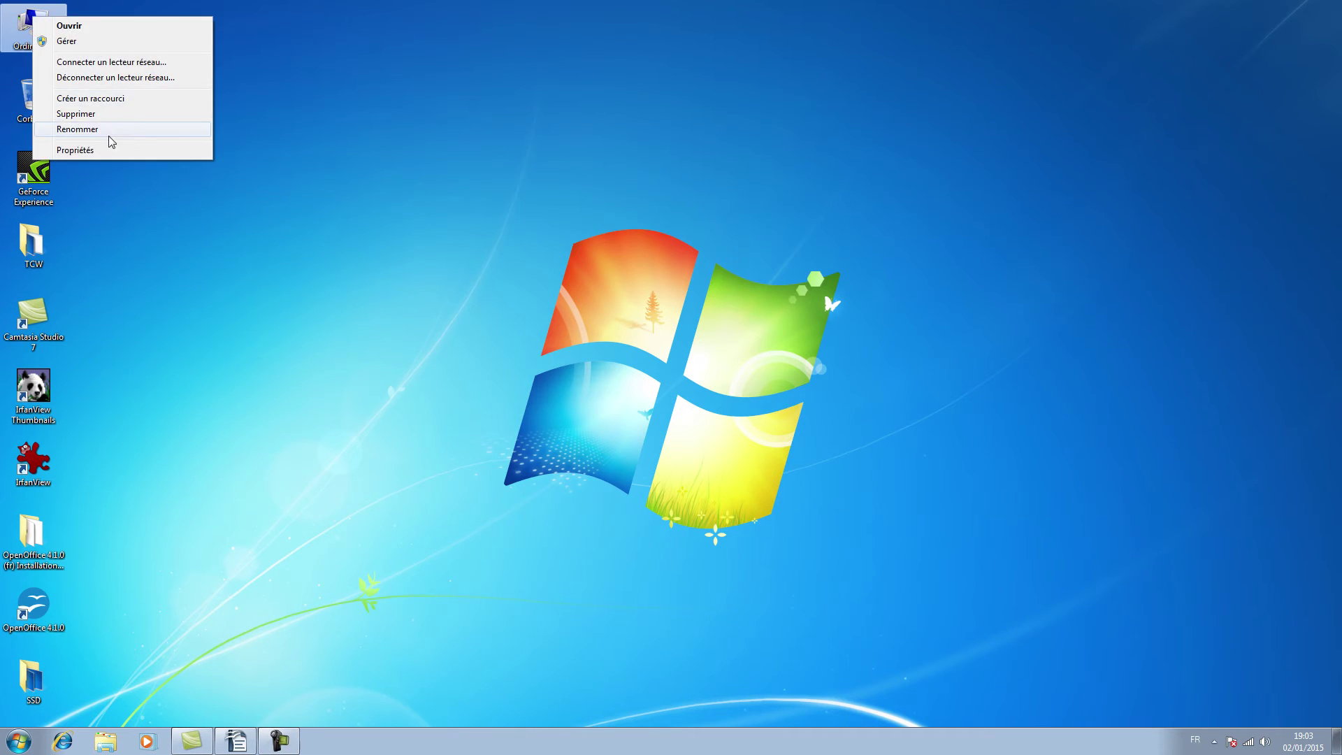
pyautogui.click(101, 149)
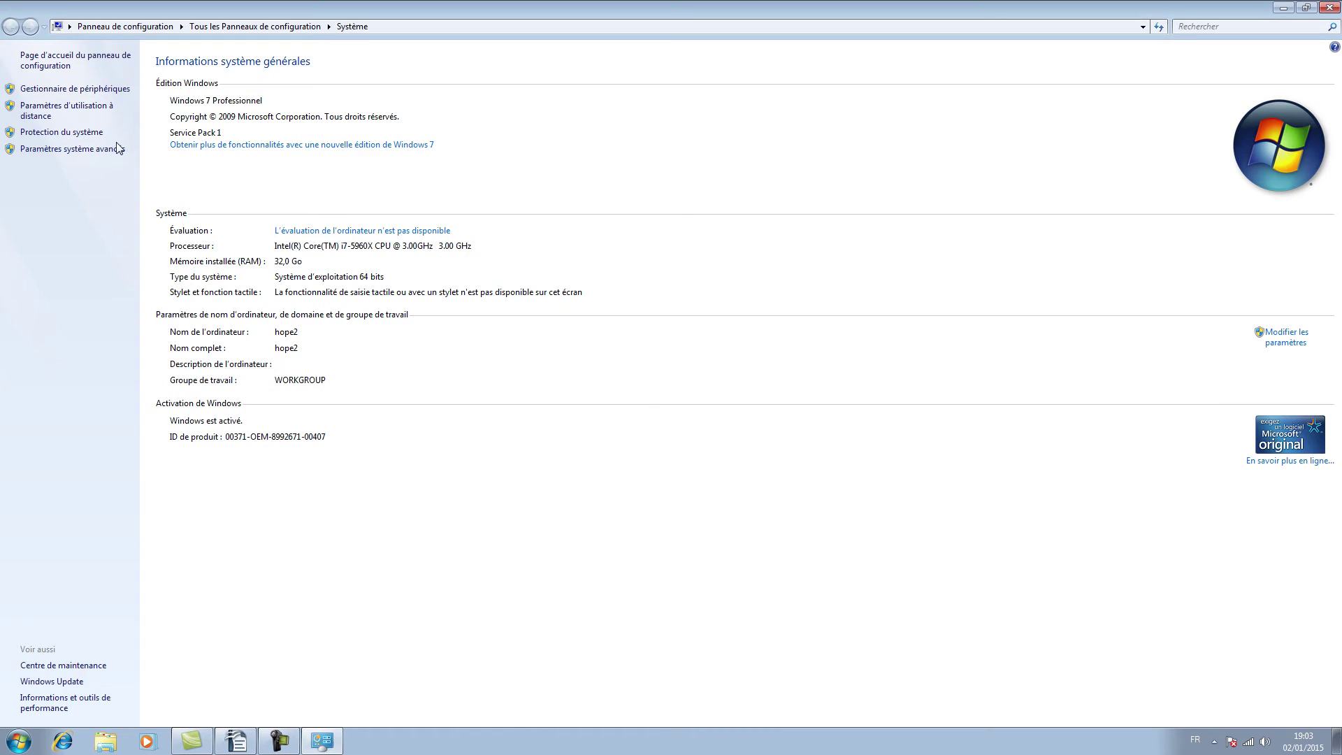
pyautogui.click(74, 139)
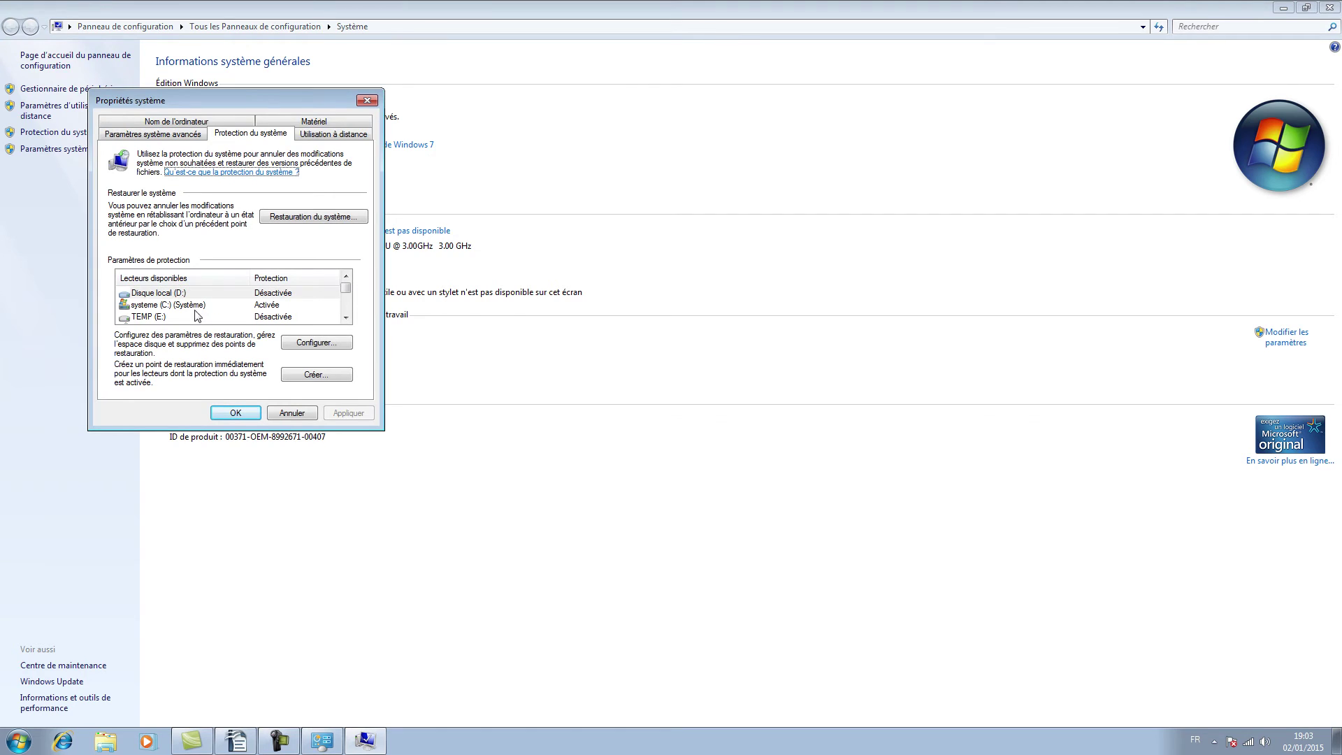
pyautogui.click(193, 306)
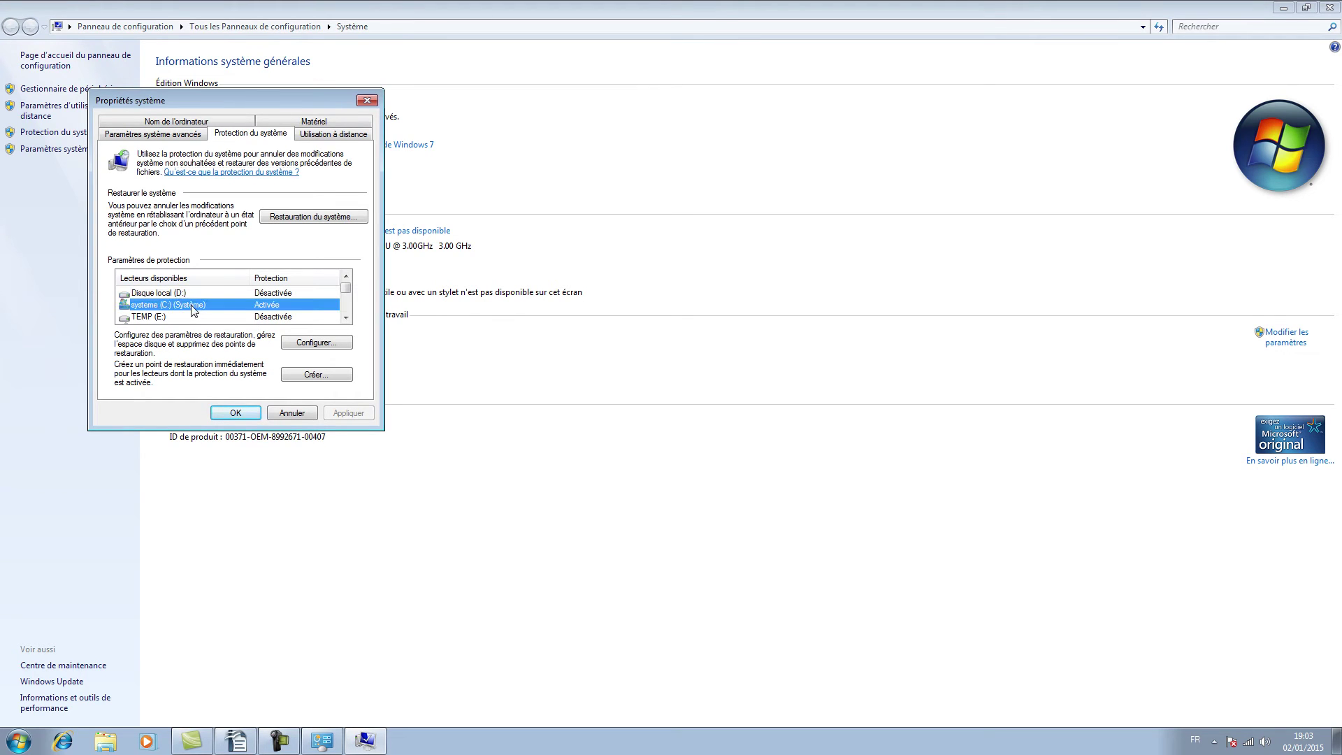
pyautogui.click(318, 342)
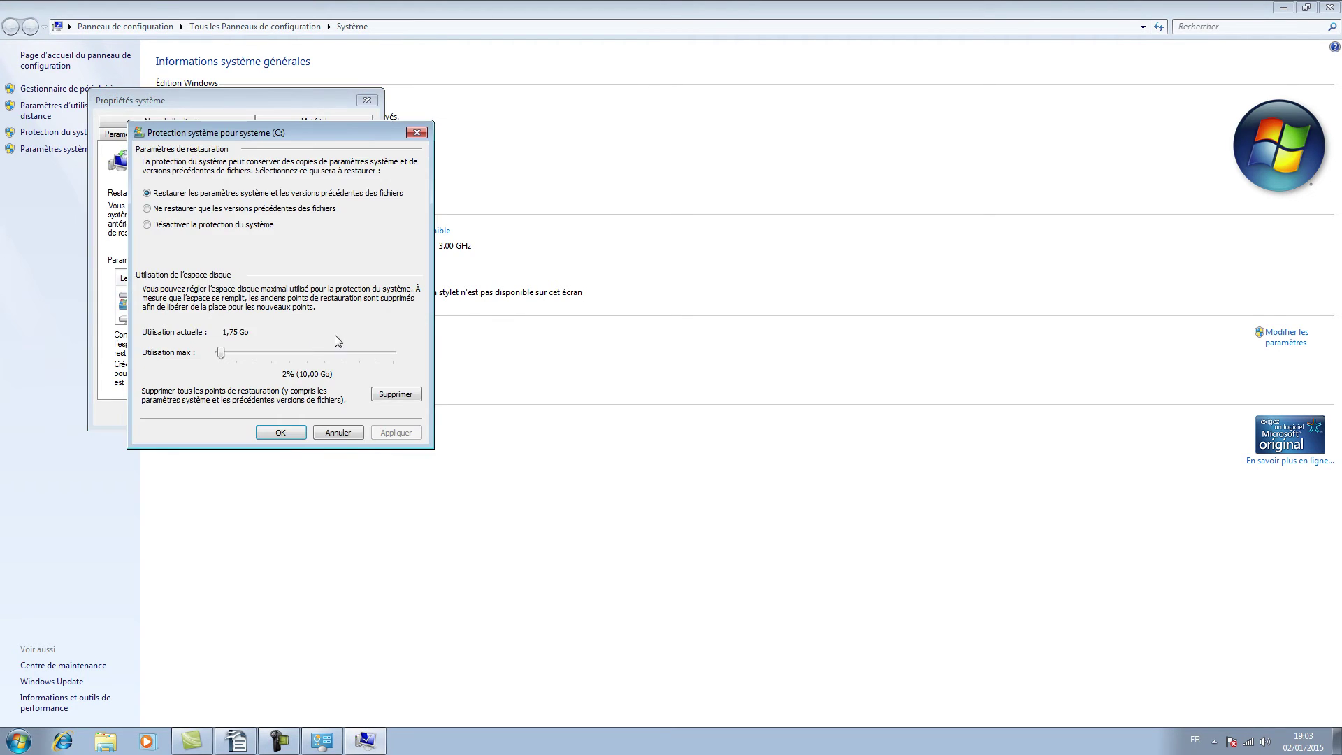
# Disable system protection on drive C:, confirm the deactivation, and close the system properties and information windows.
pyautogui.click(172, 225)
pyautogui.click(293, 433)
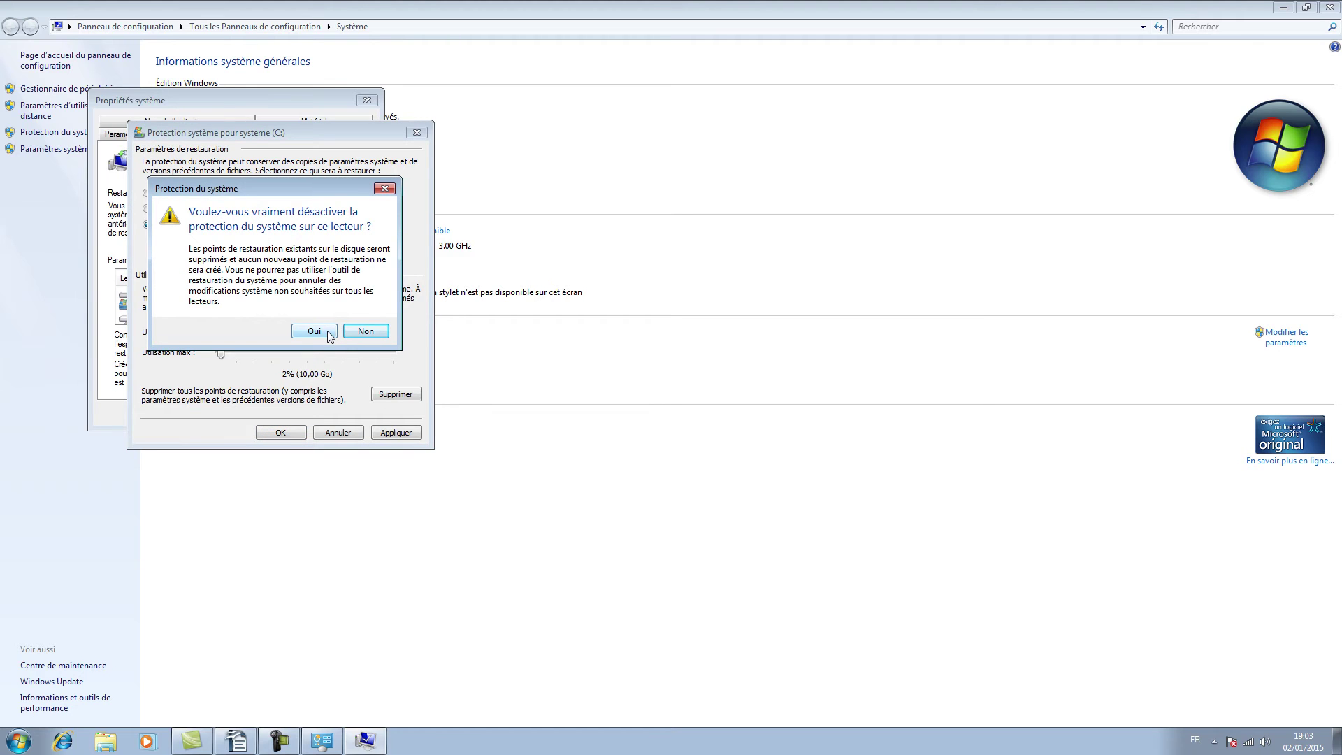
pyautogui.click(313, 332)
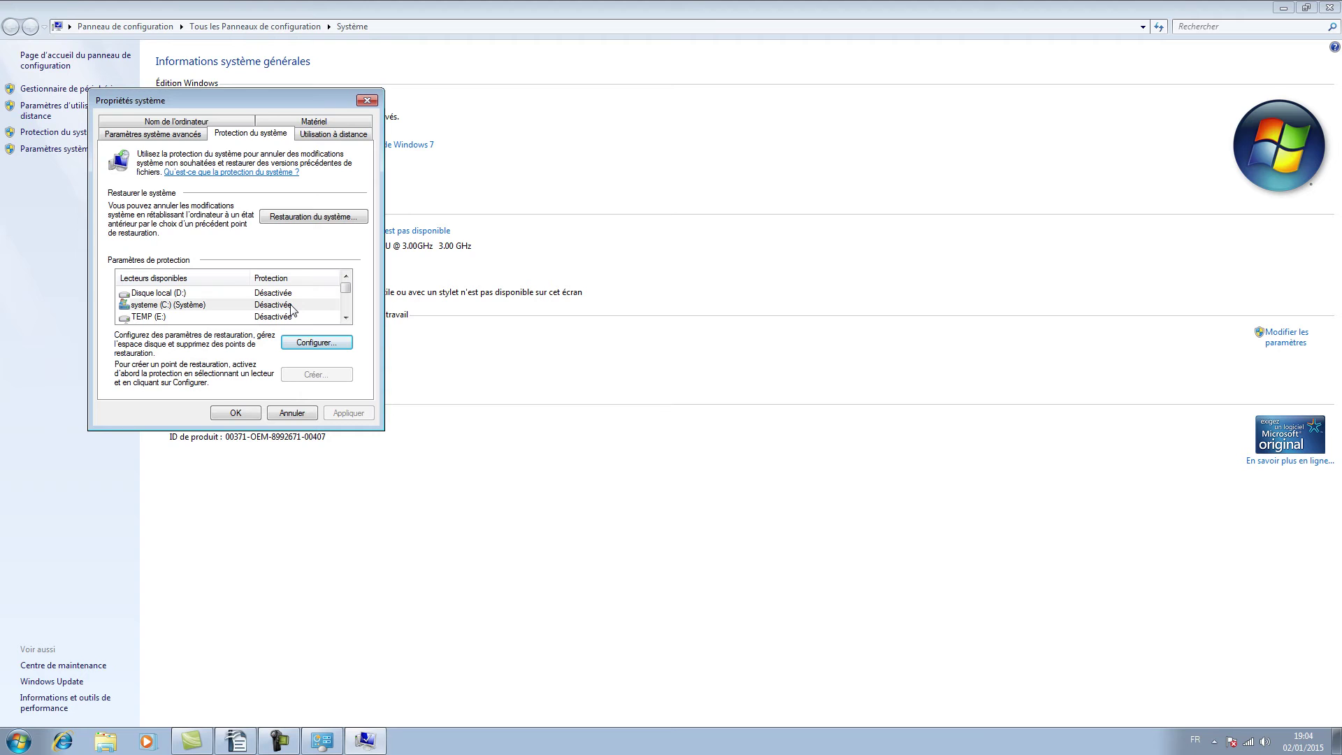
pyautogui.click(232, 411)
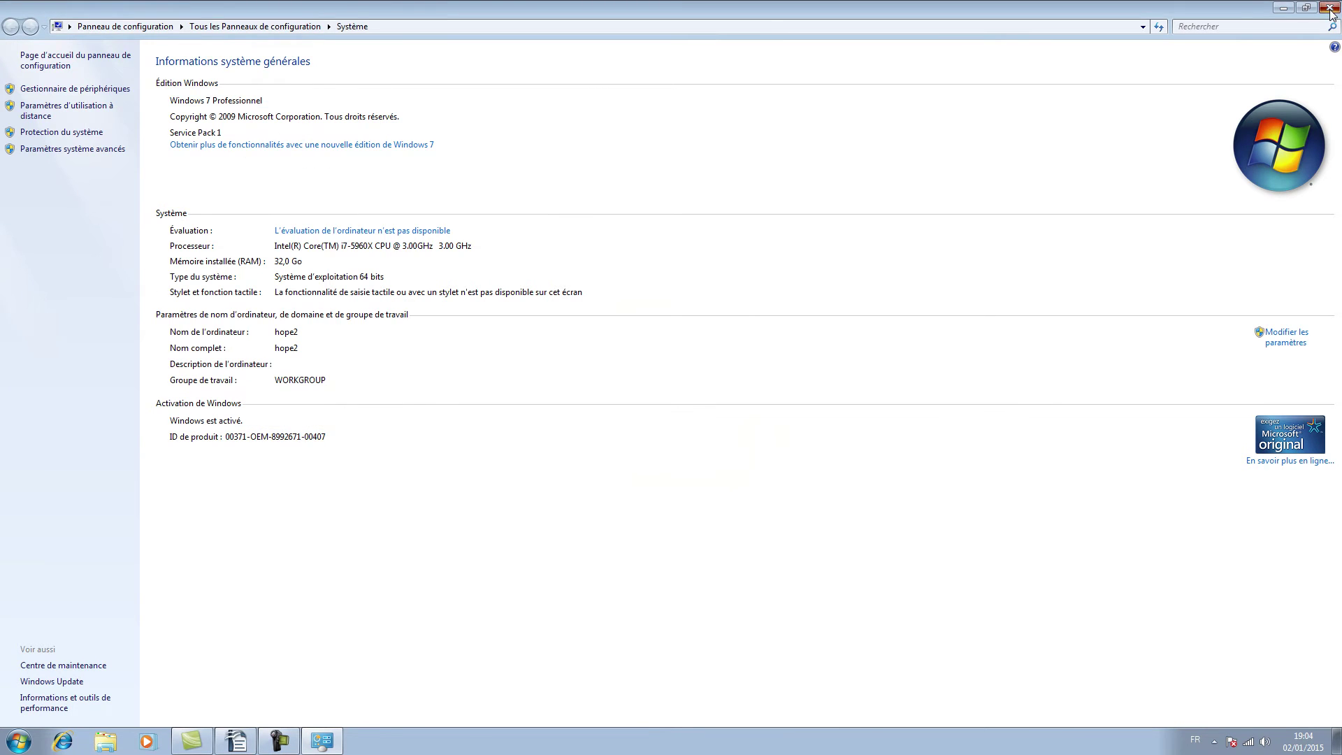
pyautogui.click(1330, 7)
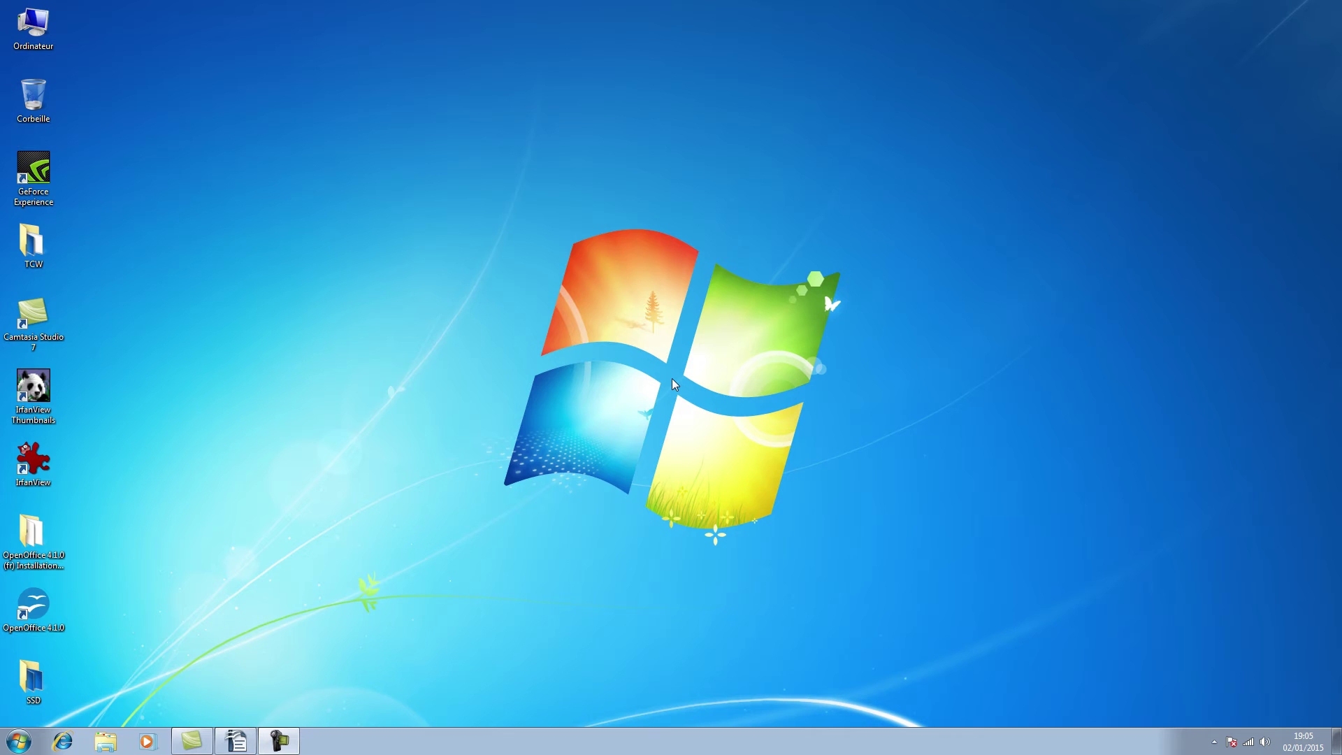
# Find cmd and run it as administrator.
pyautogui.click(19, 741)
pyautogui.click(65, 705)
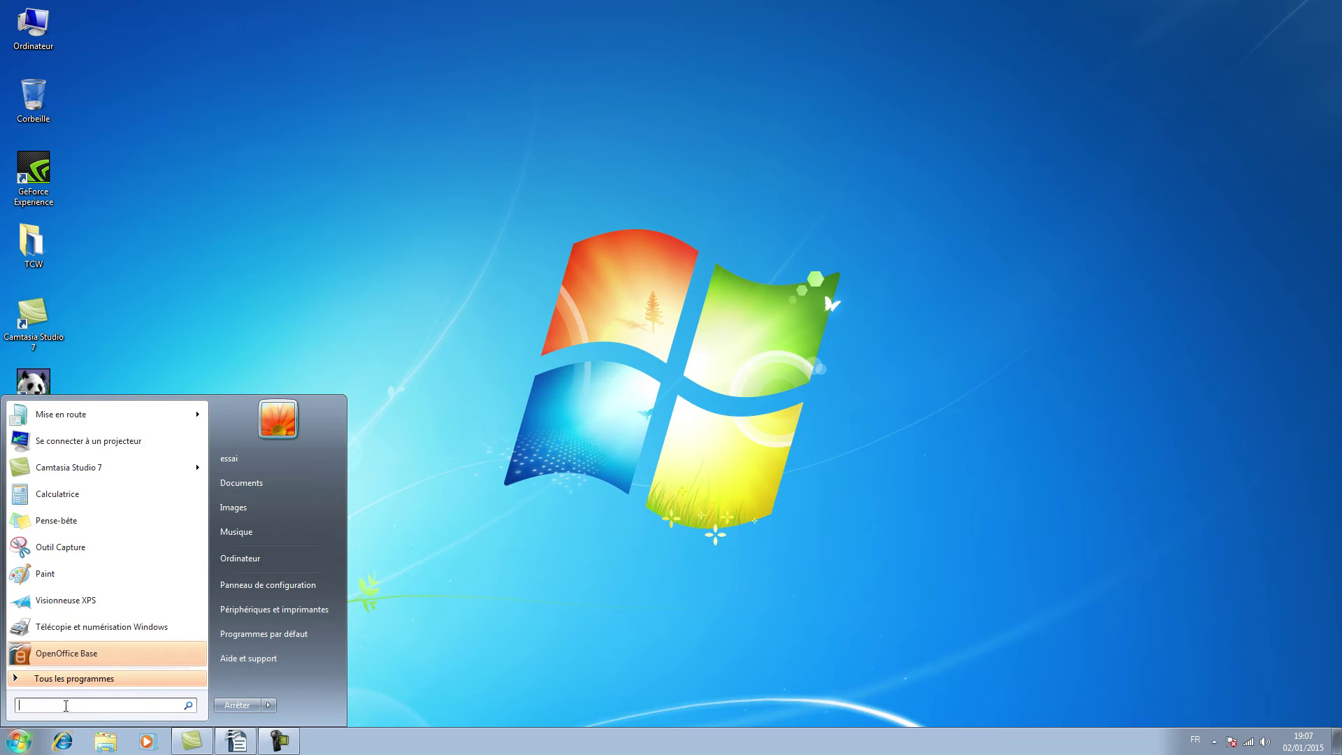
pyautogui.write('cmd')
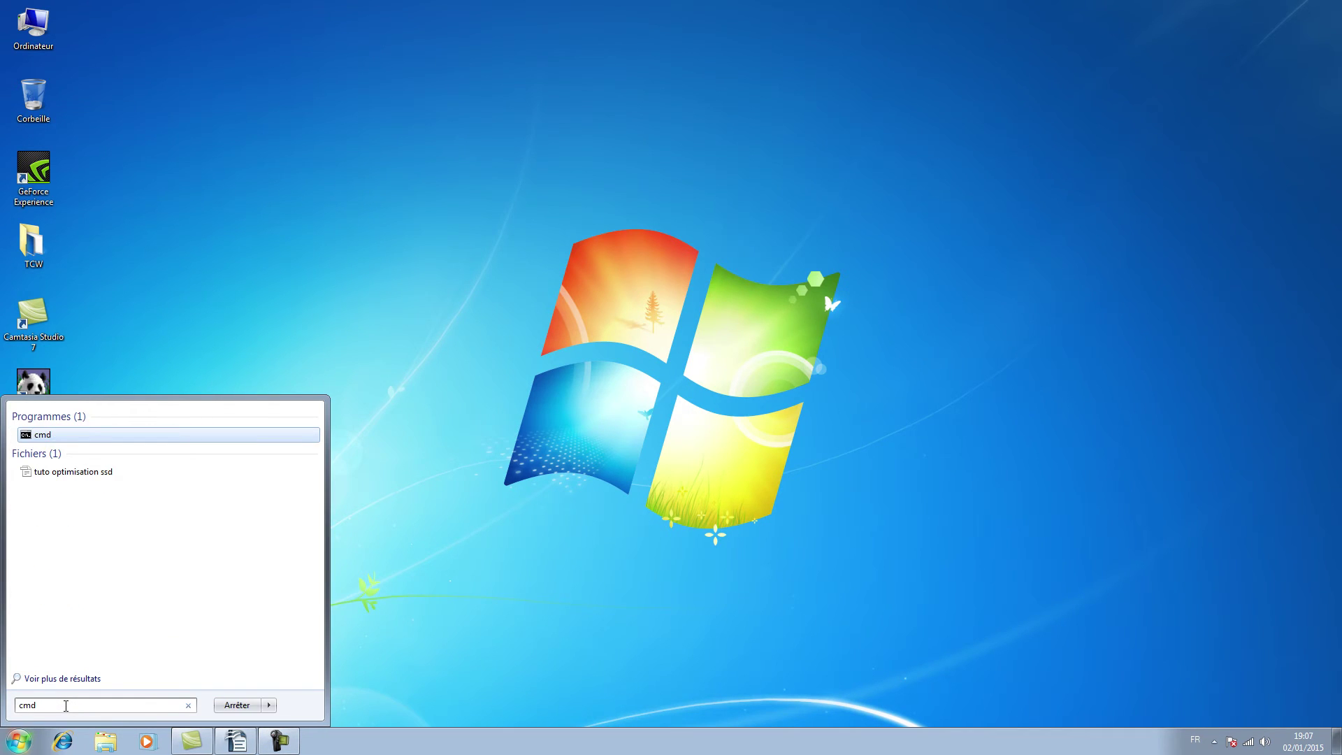
pyautogui.rightClick(51, 437)
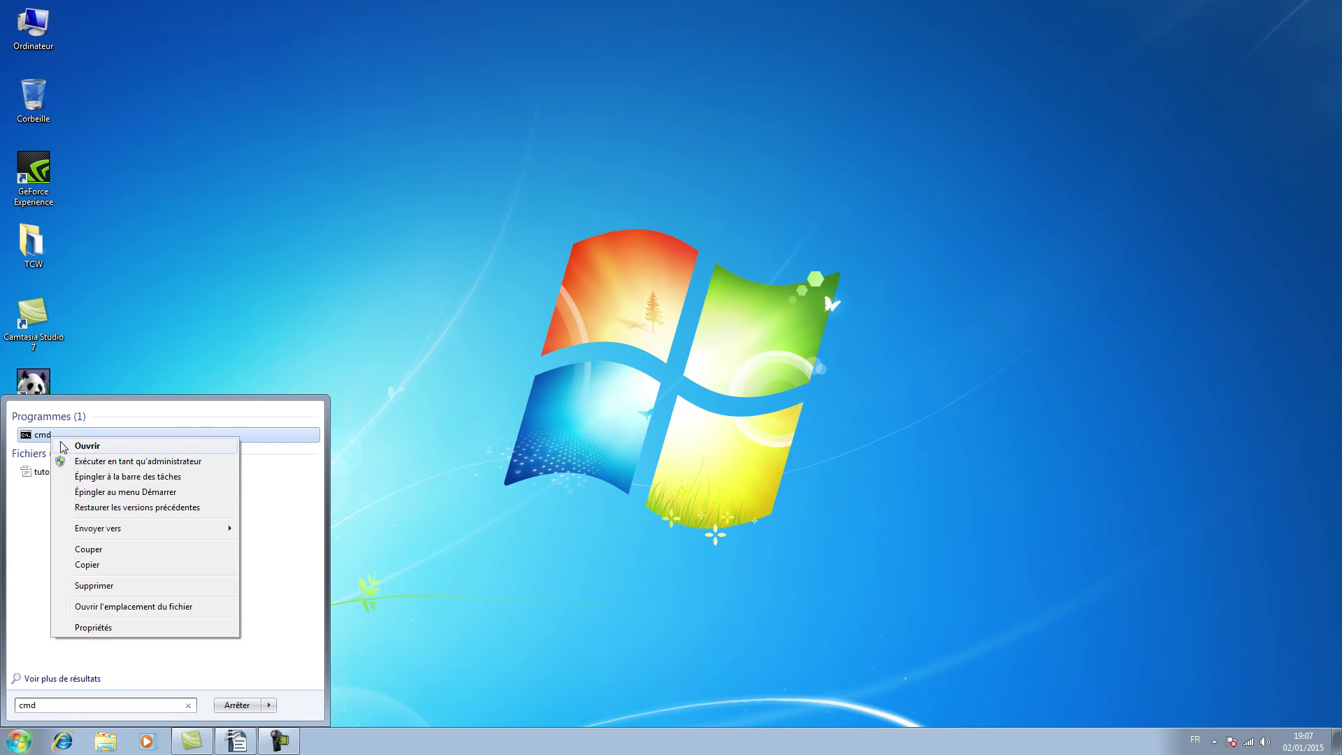
pyautogui.click(85, 463)
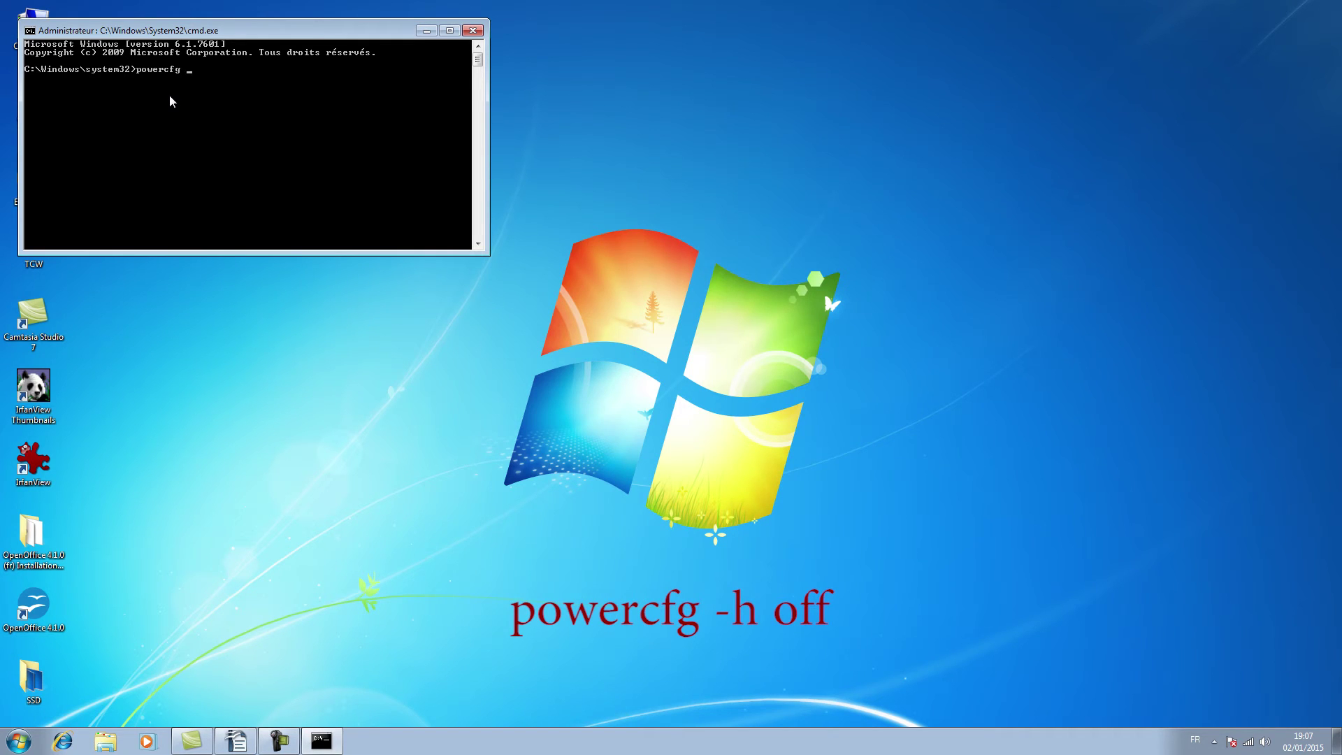
# Disable hibernation with the command powercfg -h off, and close the command prompt.
pyautogui.write('off')
pyautogui.press('Return')
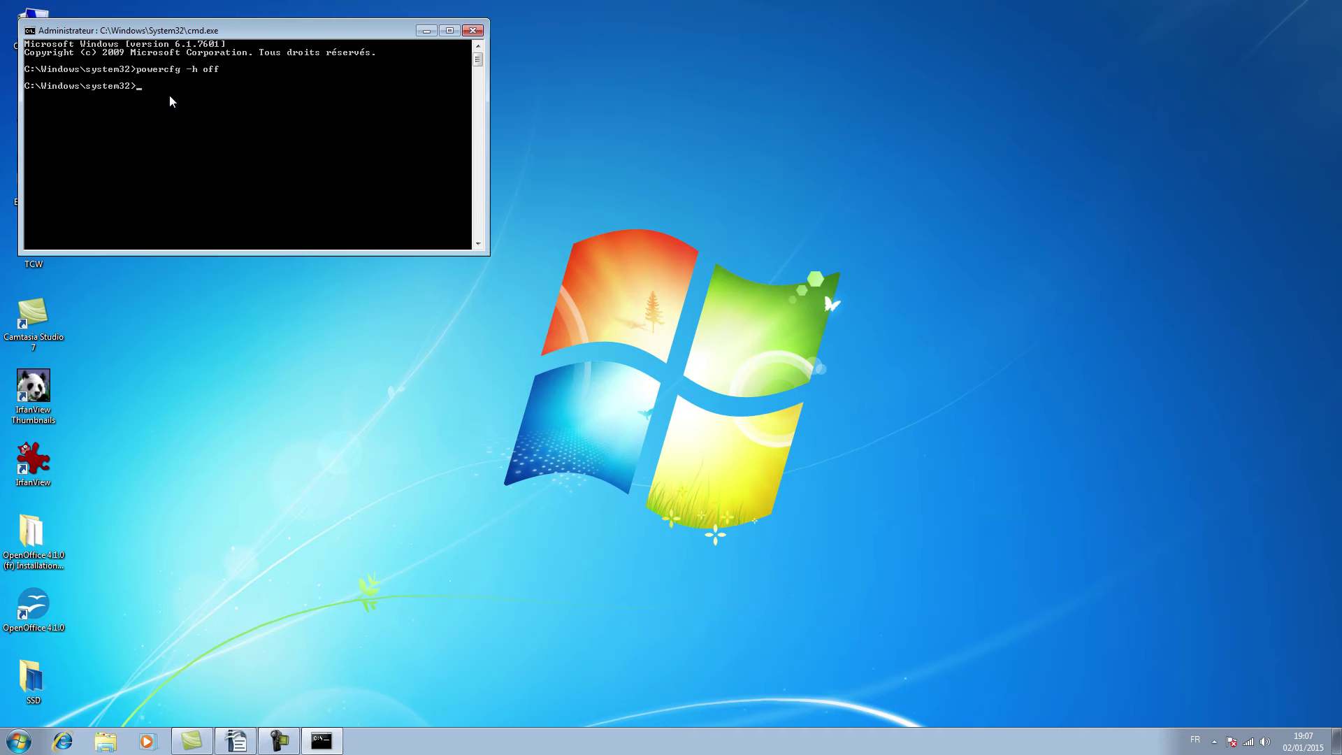
pyautogui.click(474, 32)
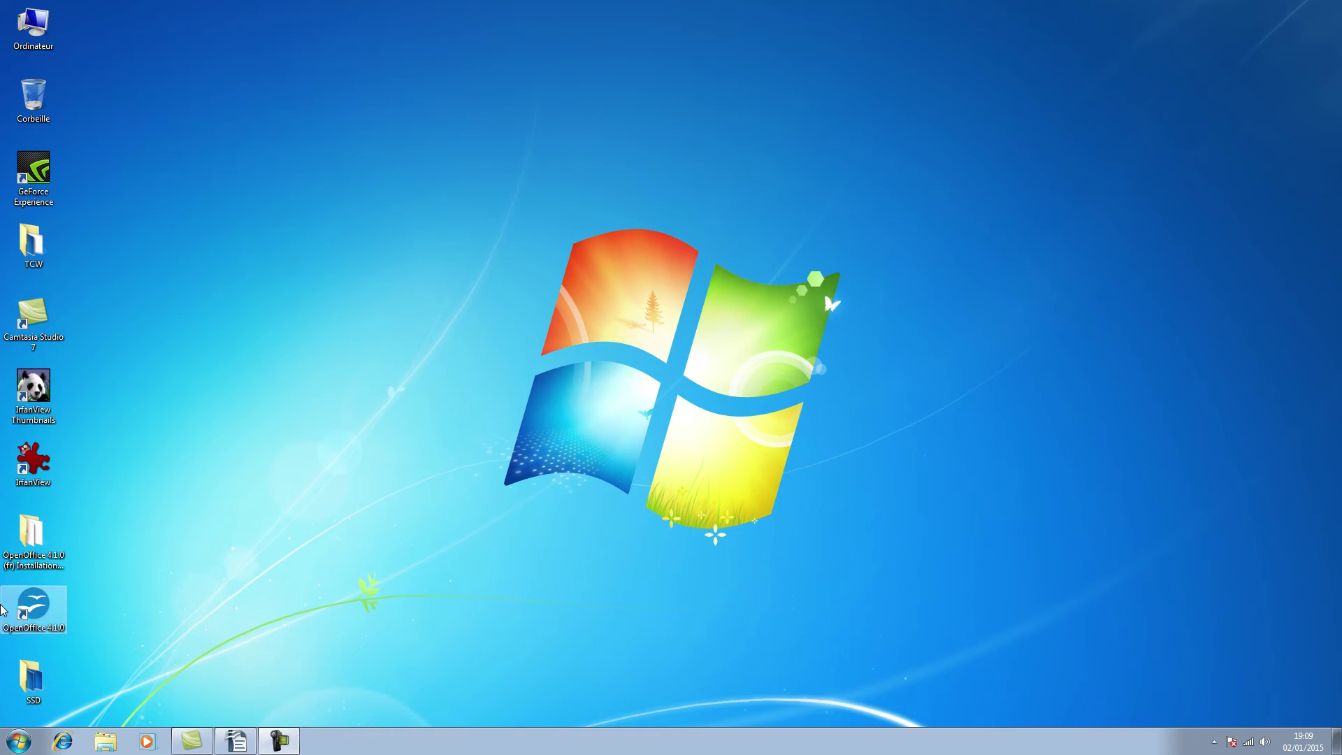
# Search for defrag and open the Disk Defragmenter (Défragmenteur de disque).
pyautogui.click(19, 741)
pyautogui.click(61, 706)
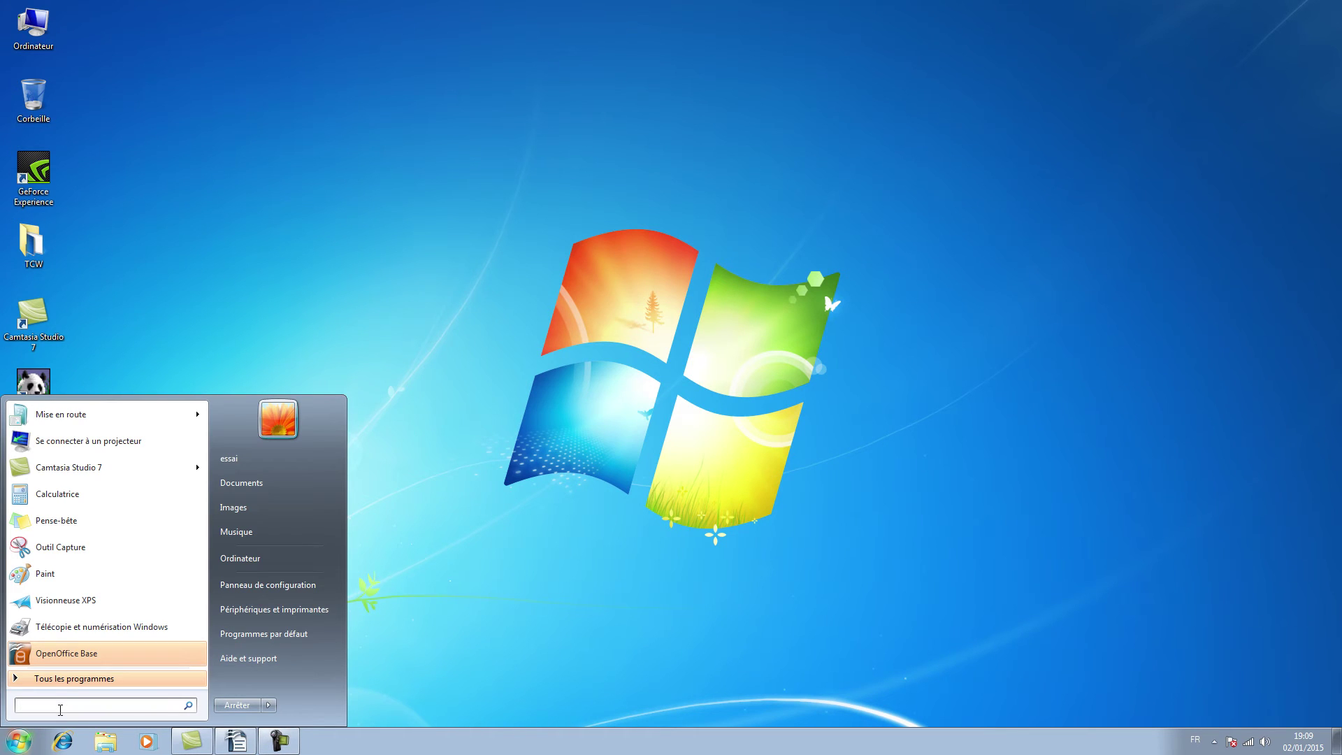
pyautogui.write('defrag')
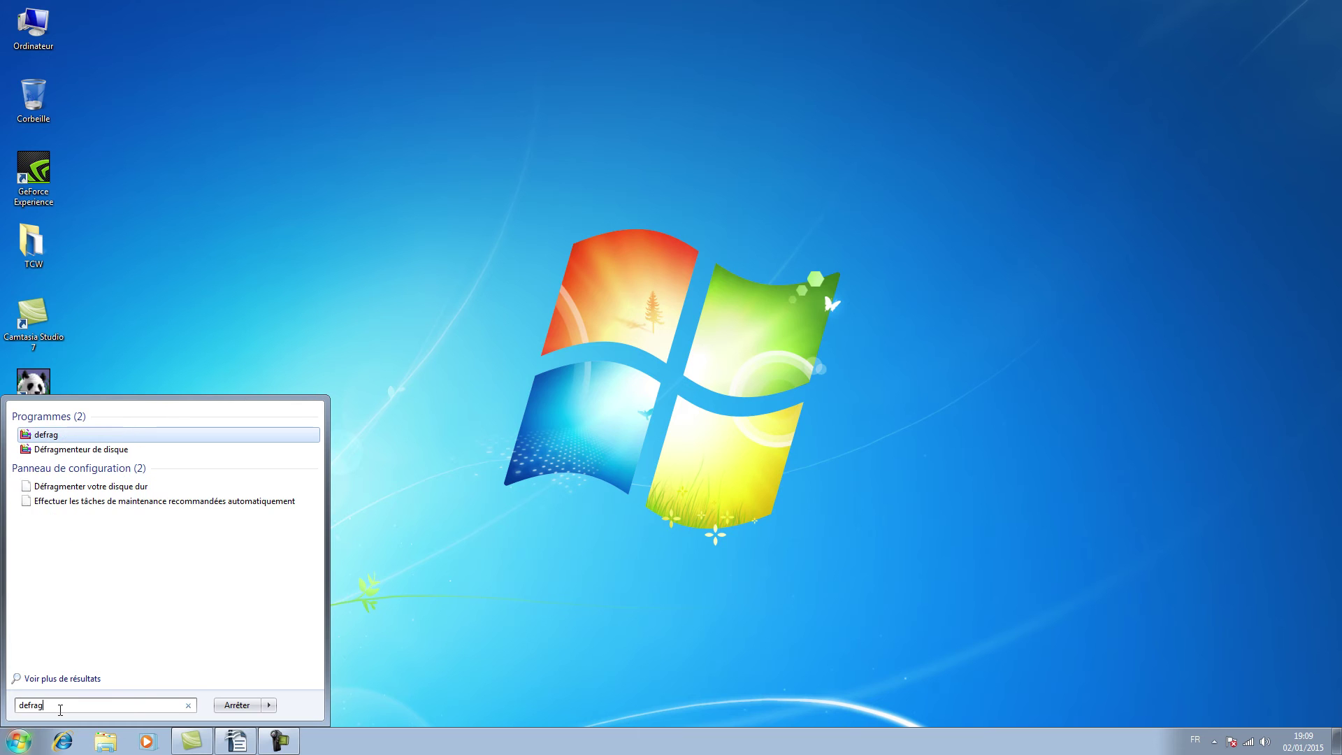
pyautogui.click(67, 450)
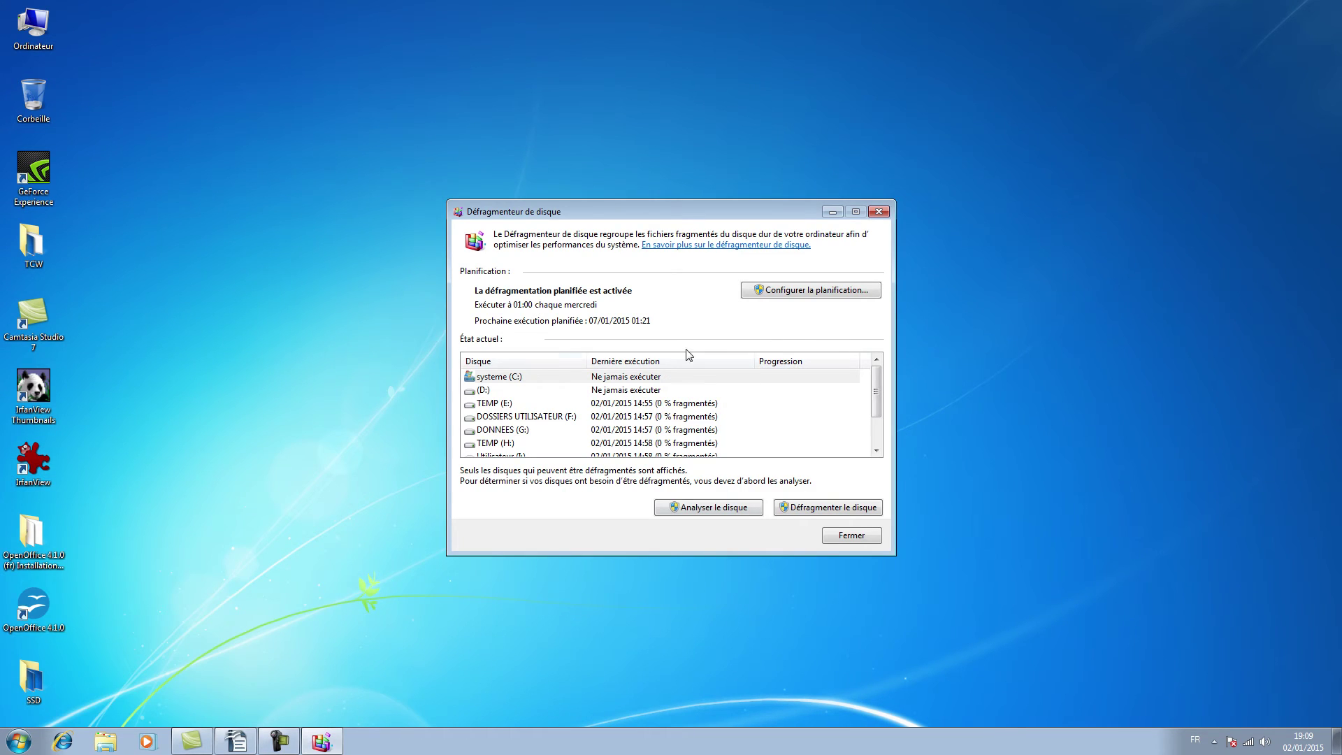
# Turn off the scheduled defragmentation (Exécution planifiée) and close the Disk Defragmenter.
pyautogui.click(520, 378)
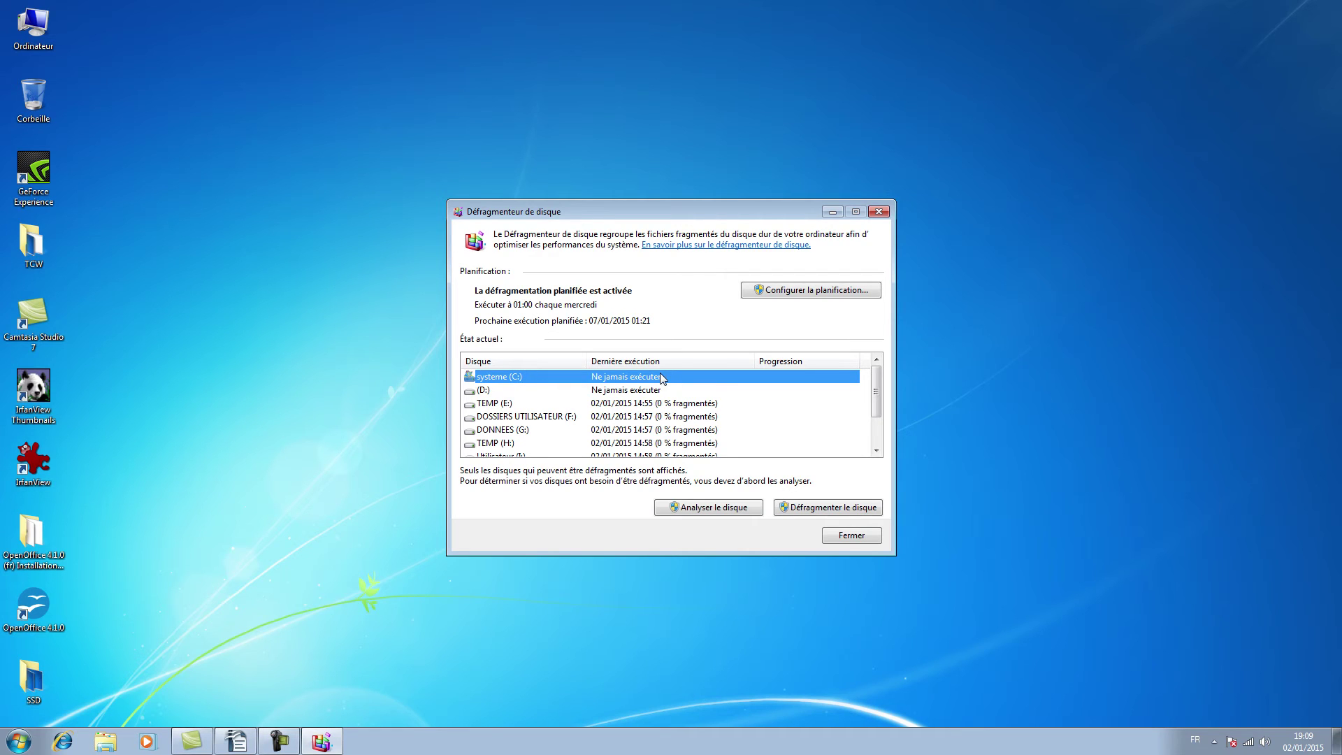
pyautogui.click(806, 291)
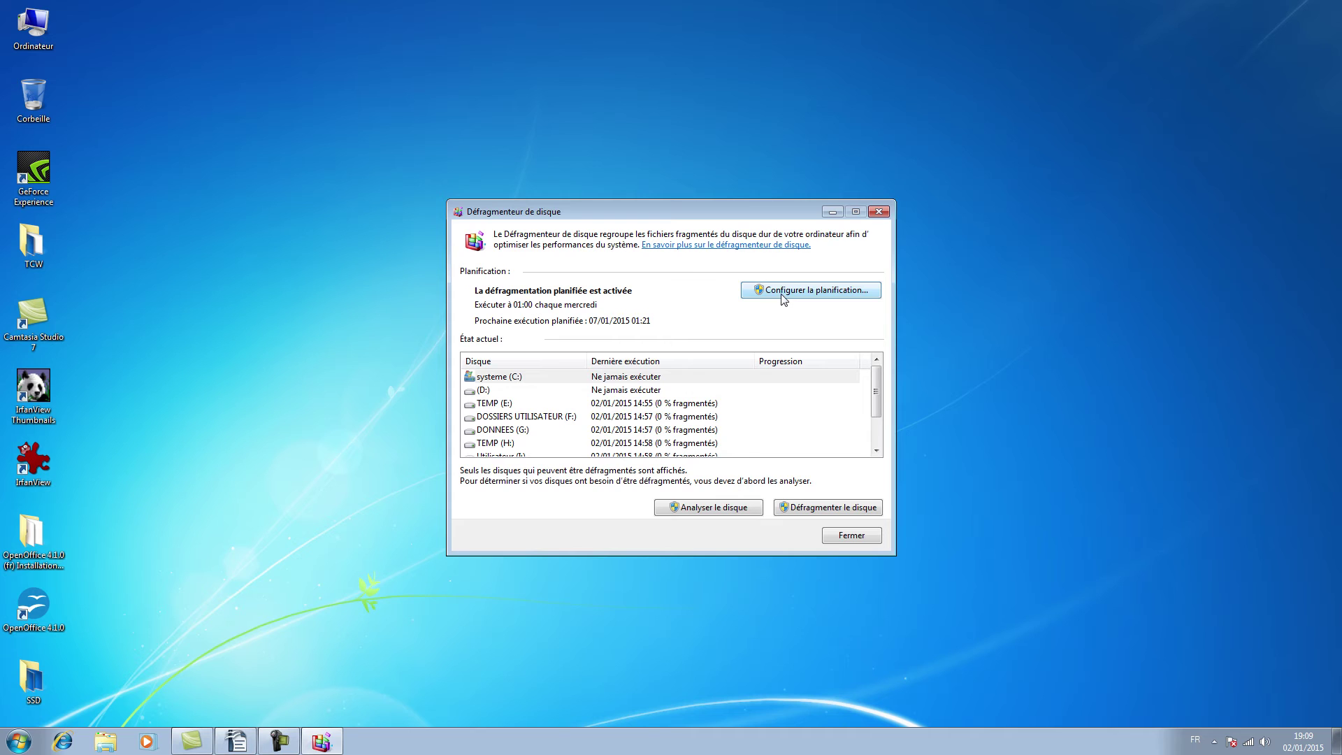
pyautogui.click(784, 298)
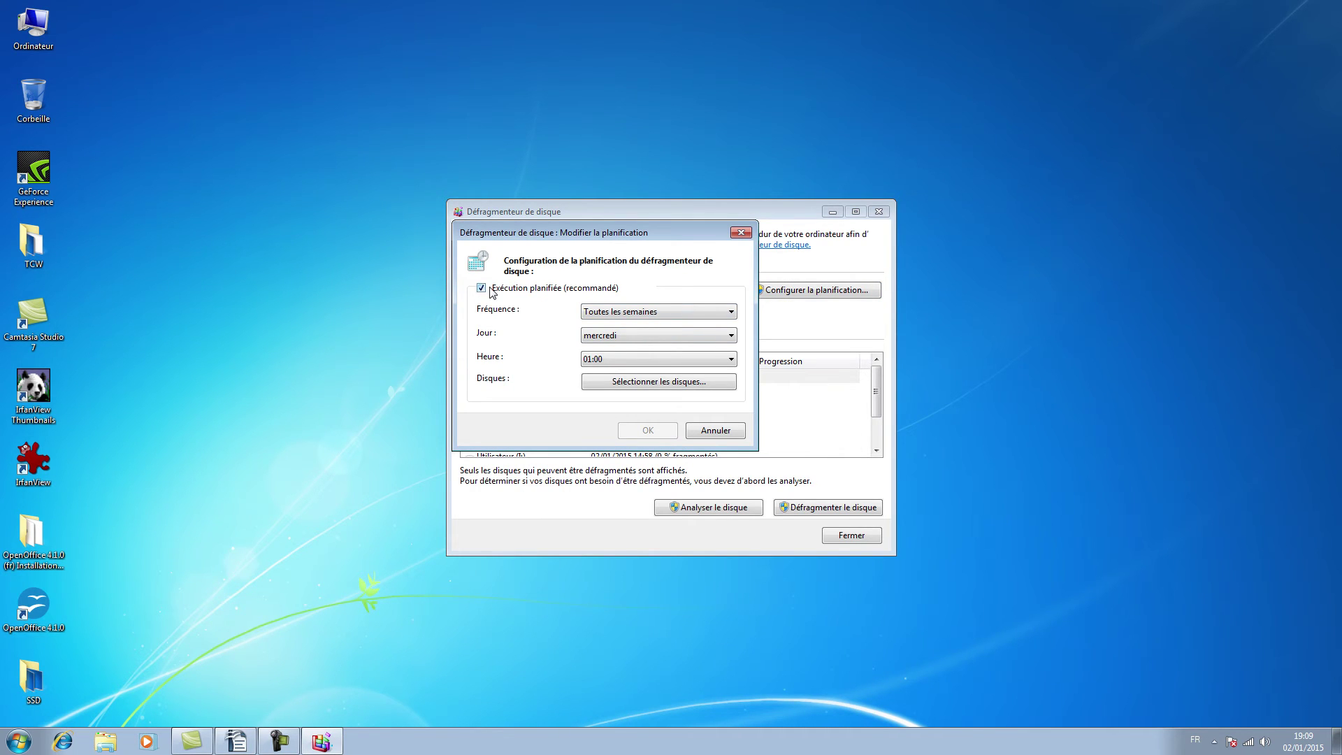
pyautogui.click(502, 290)
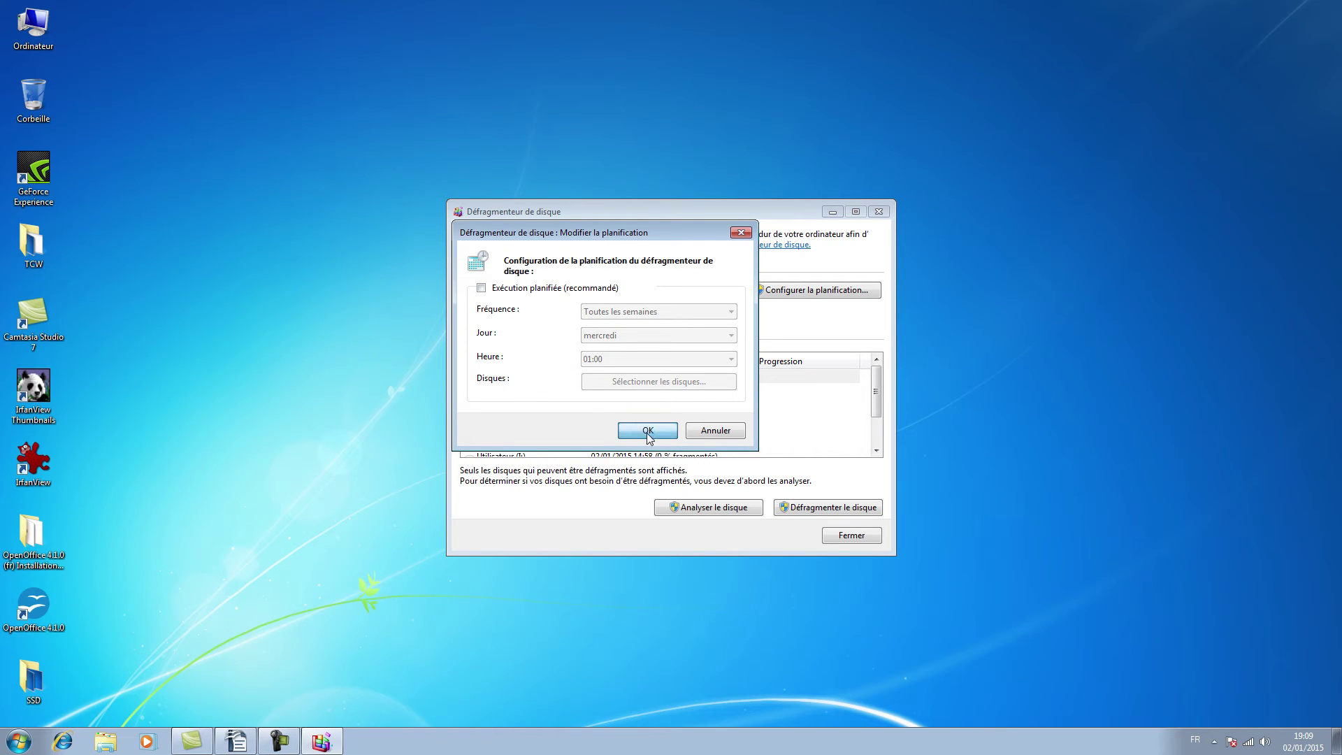
pyautogui.click(648, 431)
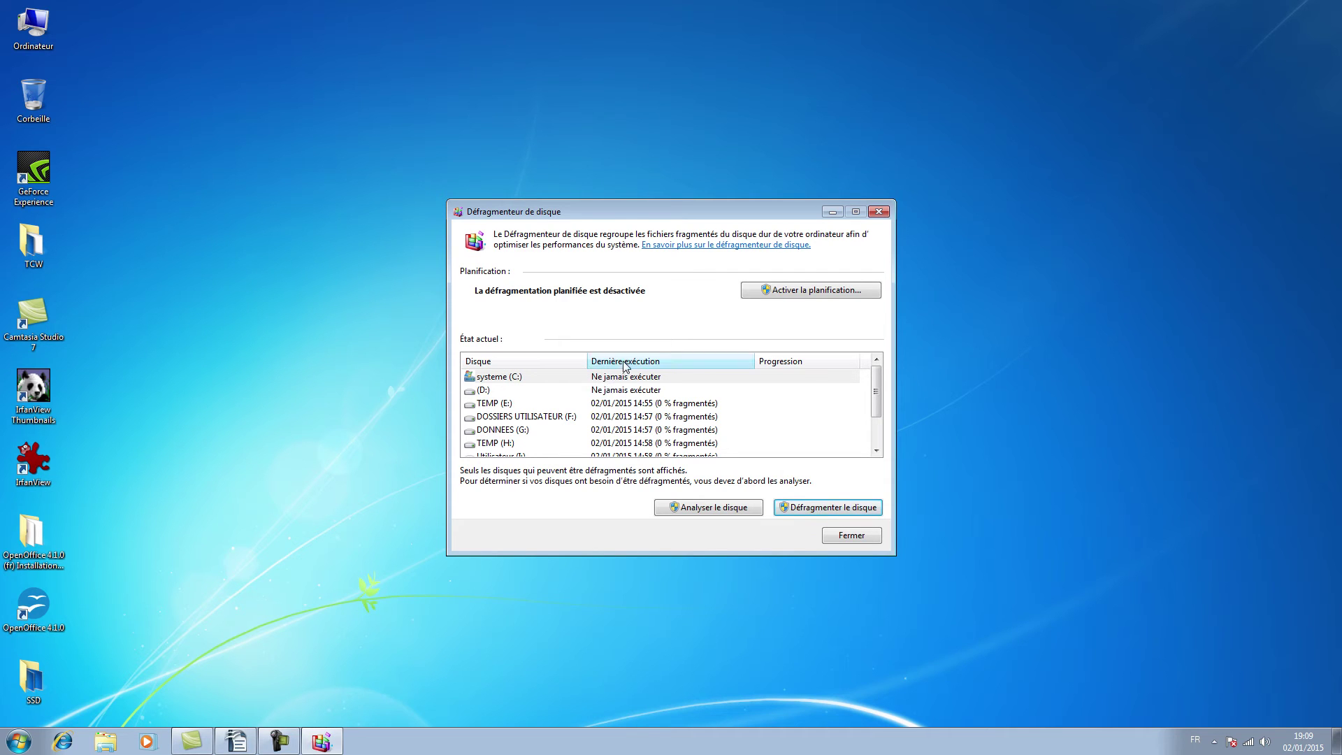
pyautogui.click(856, 537)
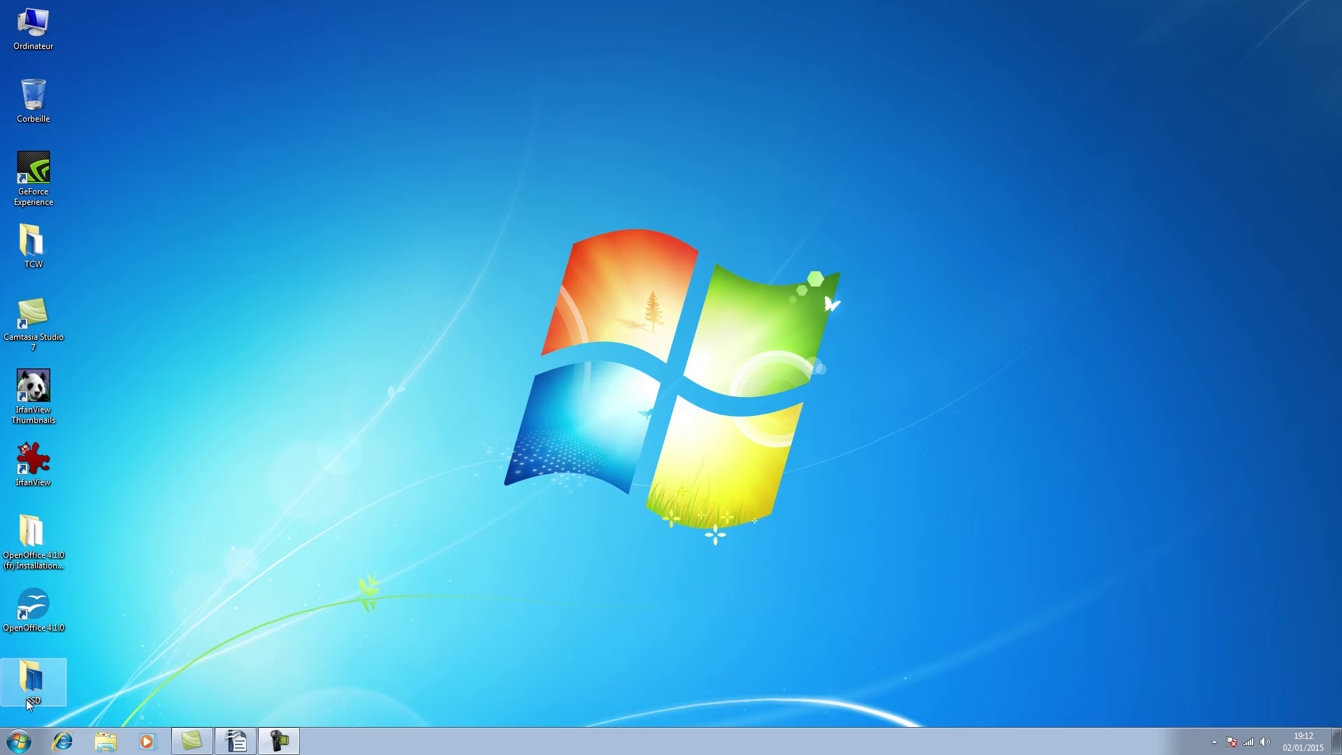
# Open the startup and recovery settings (Démarrage et récupération) through the computer's advanced system properties.
pyautogui.rightClick(33, 25)
pyautogui.click(115, 158)
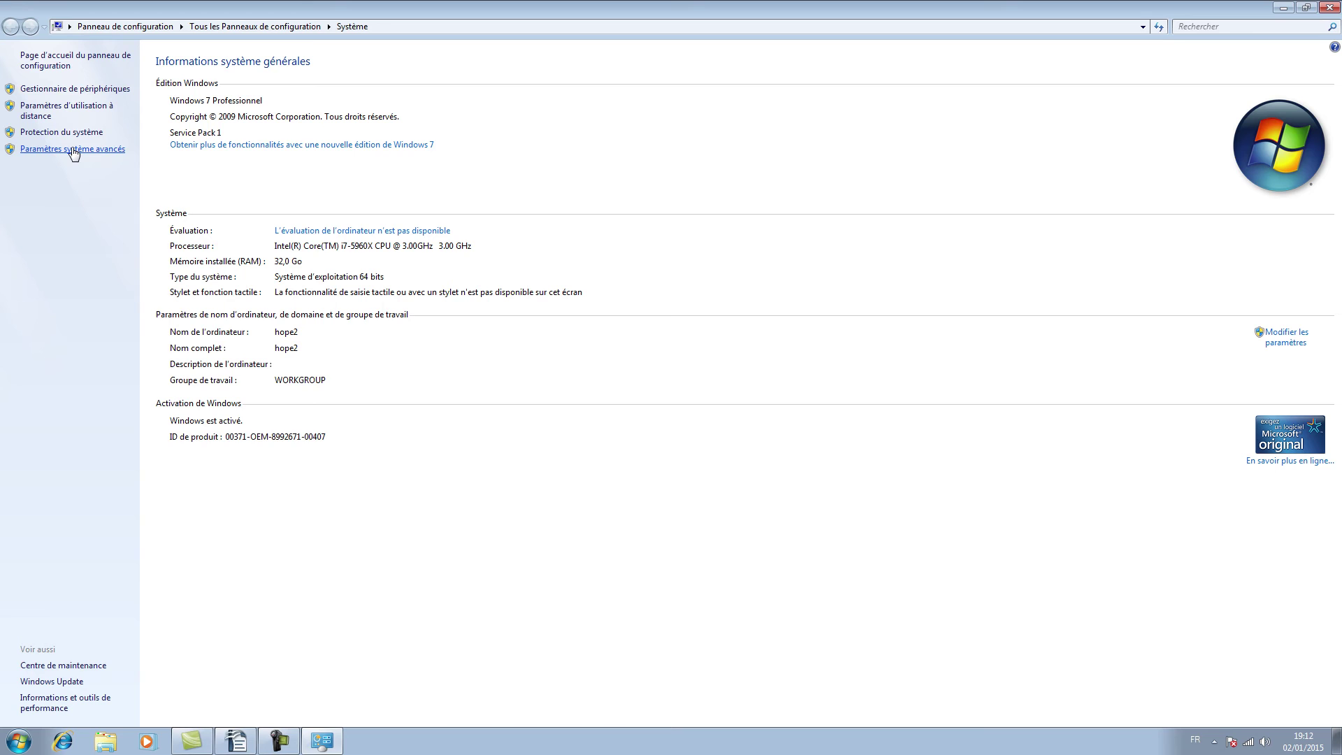
pyautogui.click(74, 149)
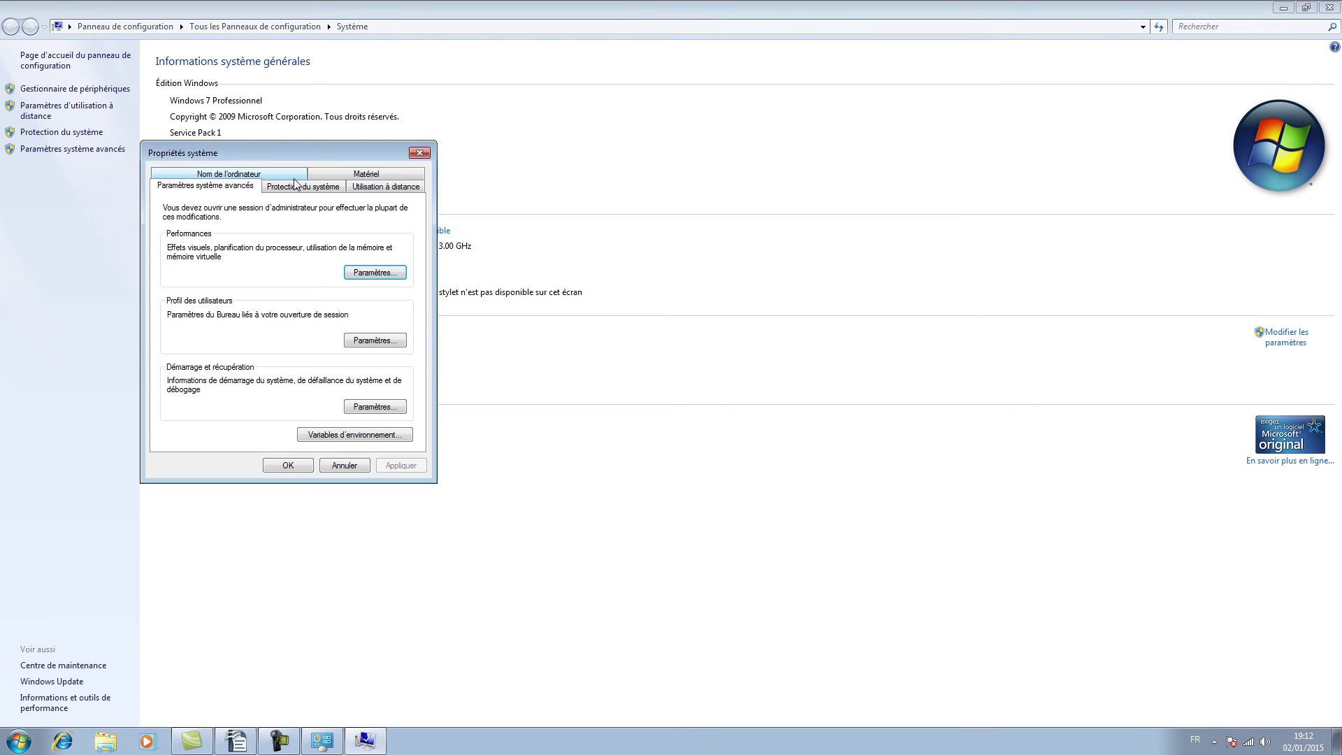
pyautogui.click(390, 407)
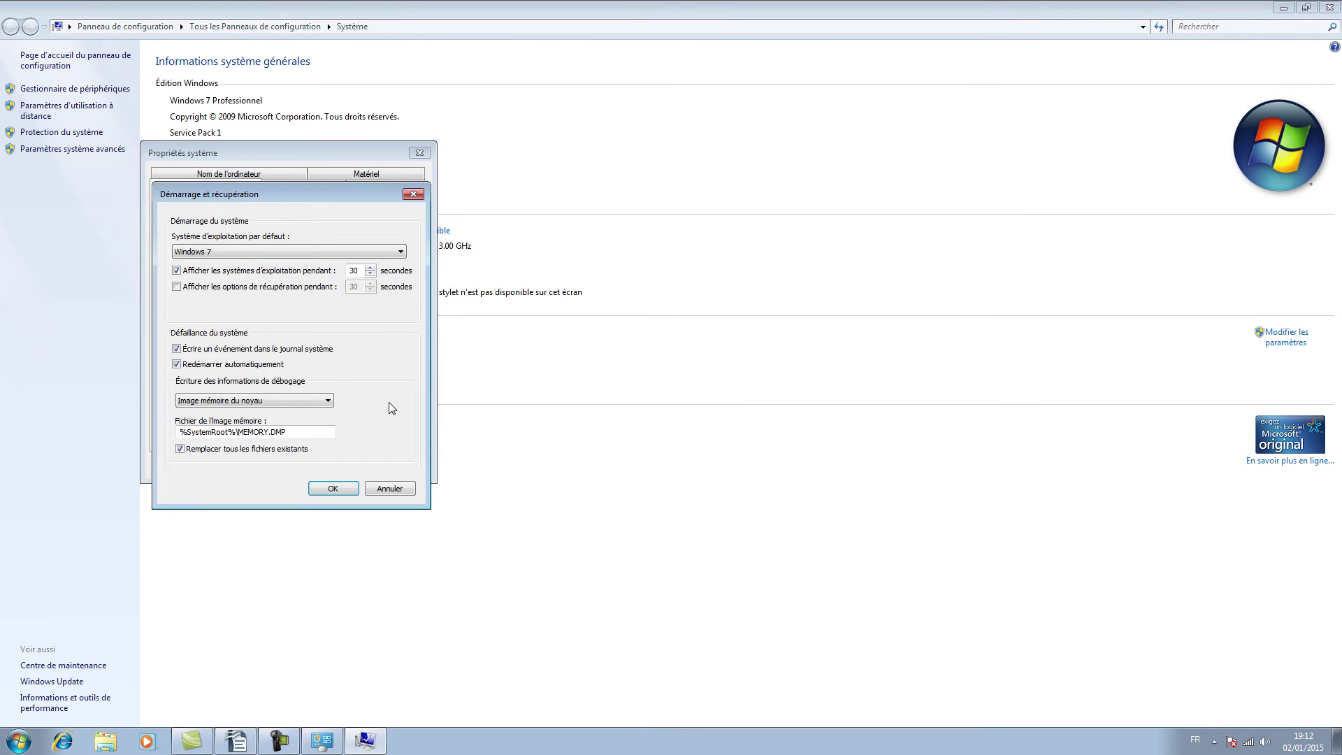
# Disable writing events to the system log, set debugging information to (aucun), confirm both dialogs, and close the System window.
pyautogui.click(177, 349)
pyautogui.click(289, 401)
pyautogui.click(209, 411)
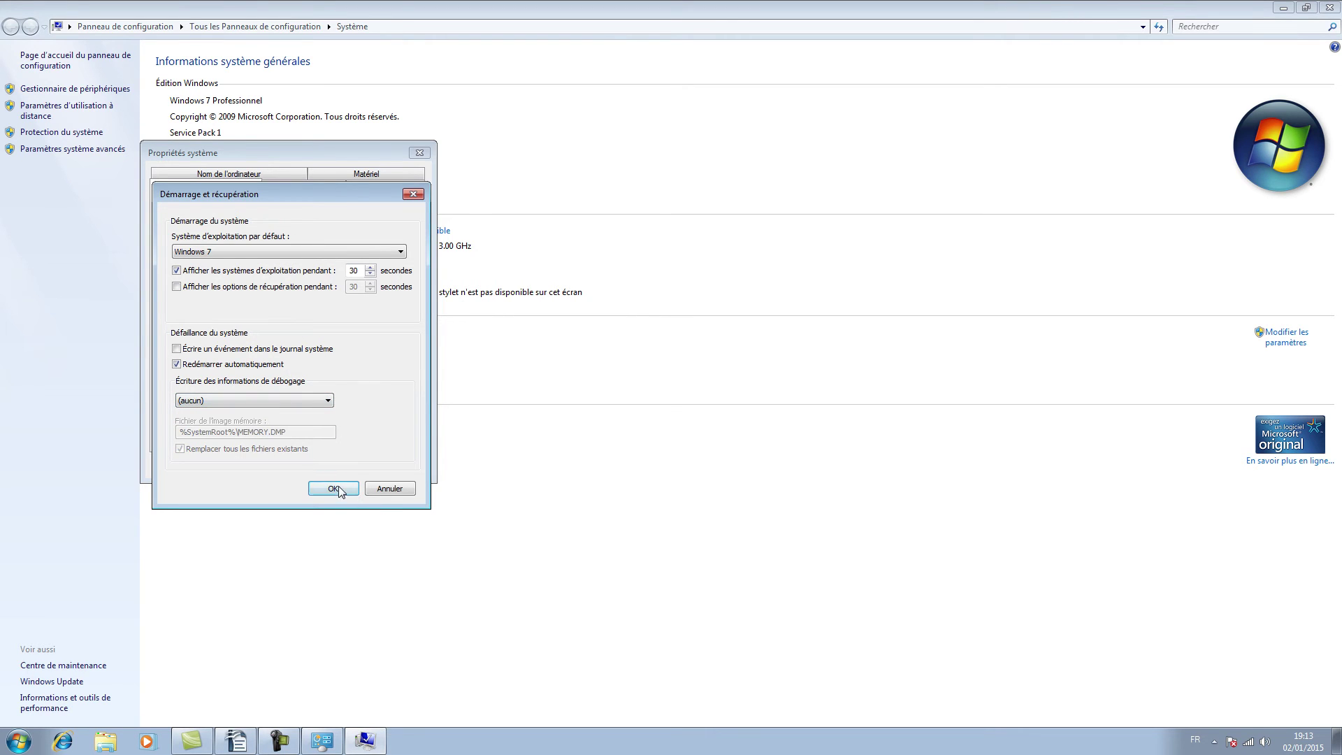
pyautogui.click(340, 488)
pyautogui.click(288, 464)
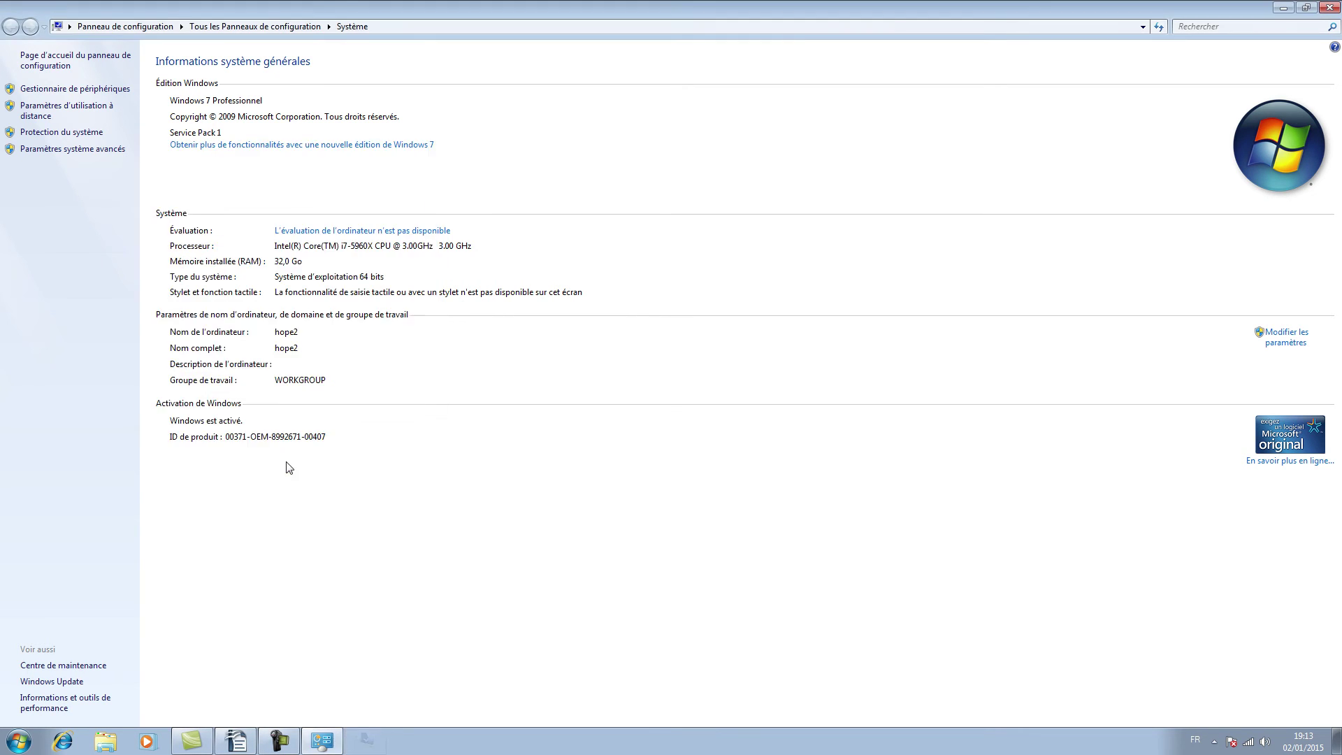
pyautogui.click(1330, 7)
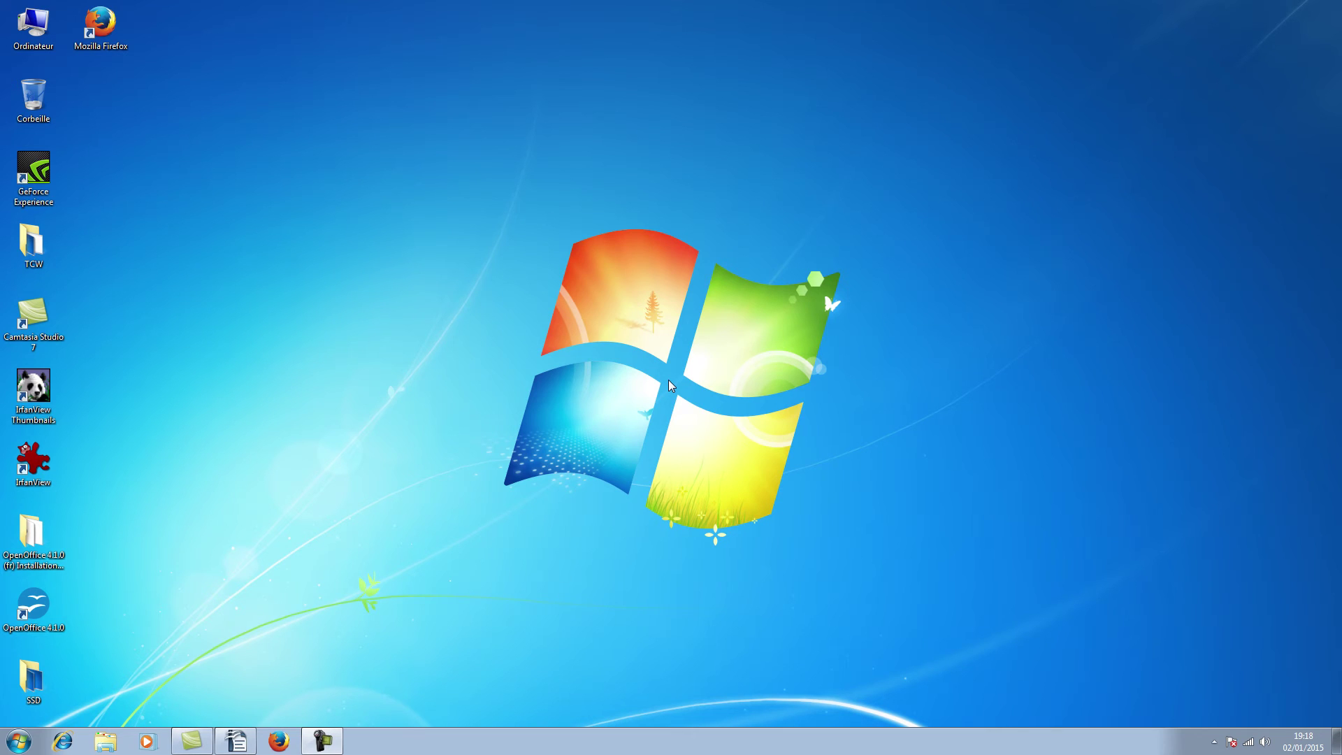
# Switch to Firefox, load the about:config page, and accept the advanced preferences warning.
pyautogui.click(279, 742)
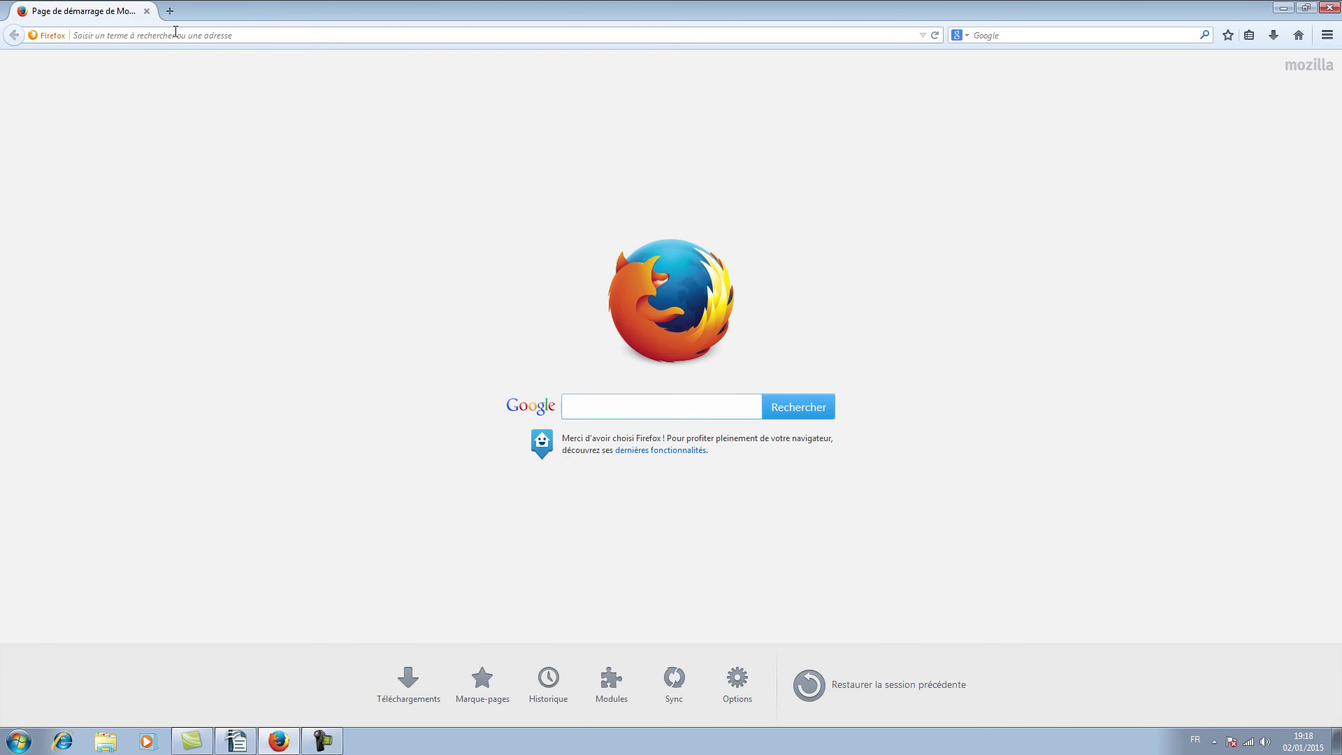
pyautogui.click(175, 36)
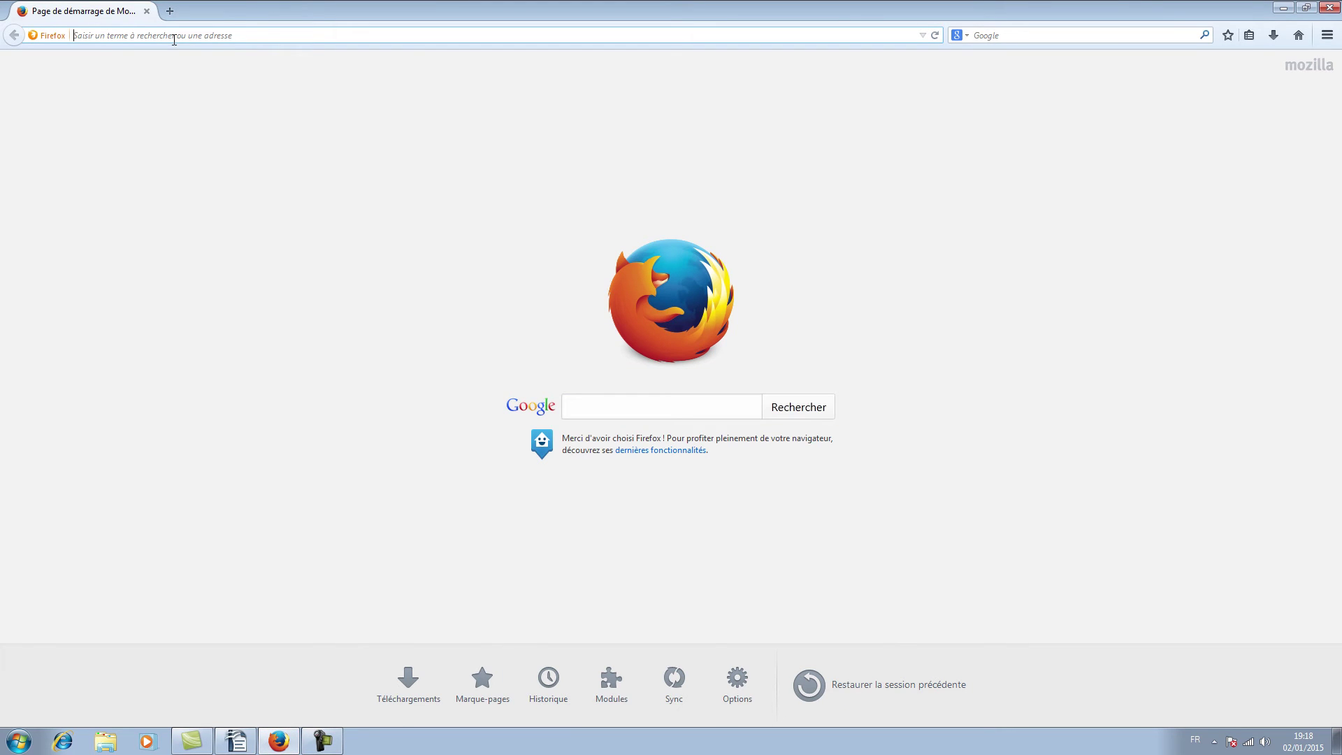
pyautogui.write('about')
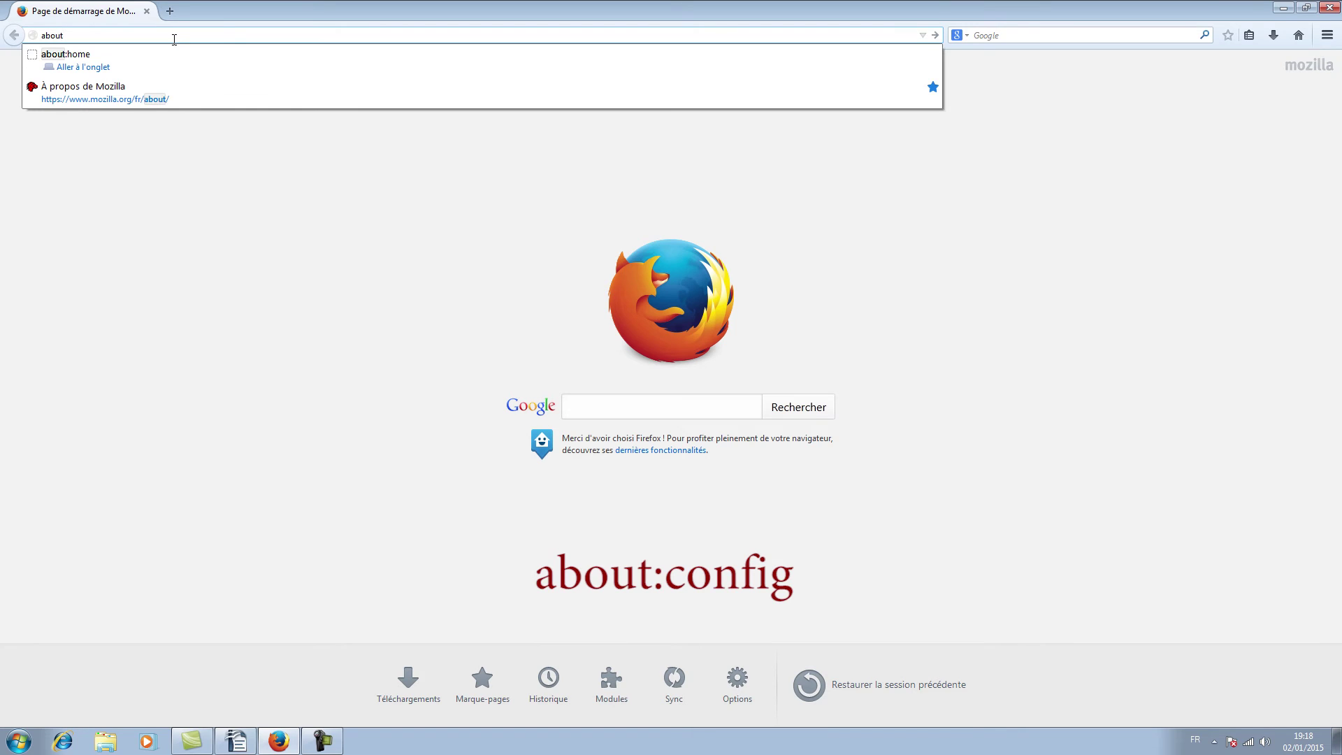
pyautogui.write(':config')
pyautogui.press('Return')
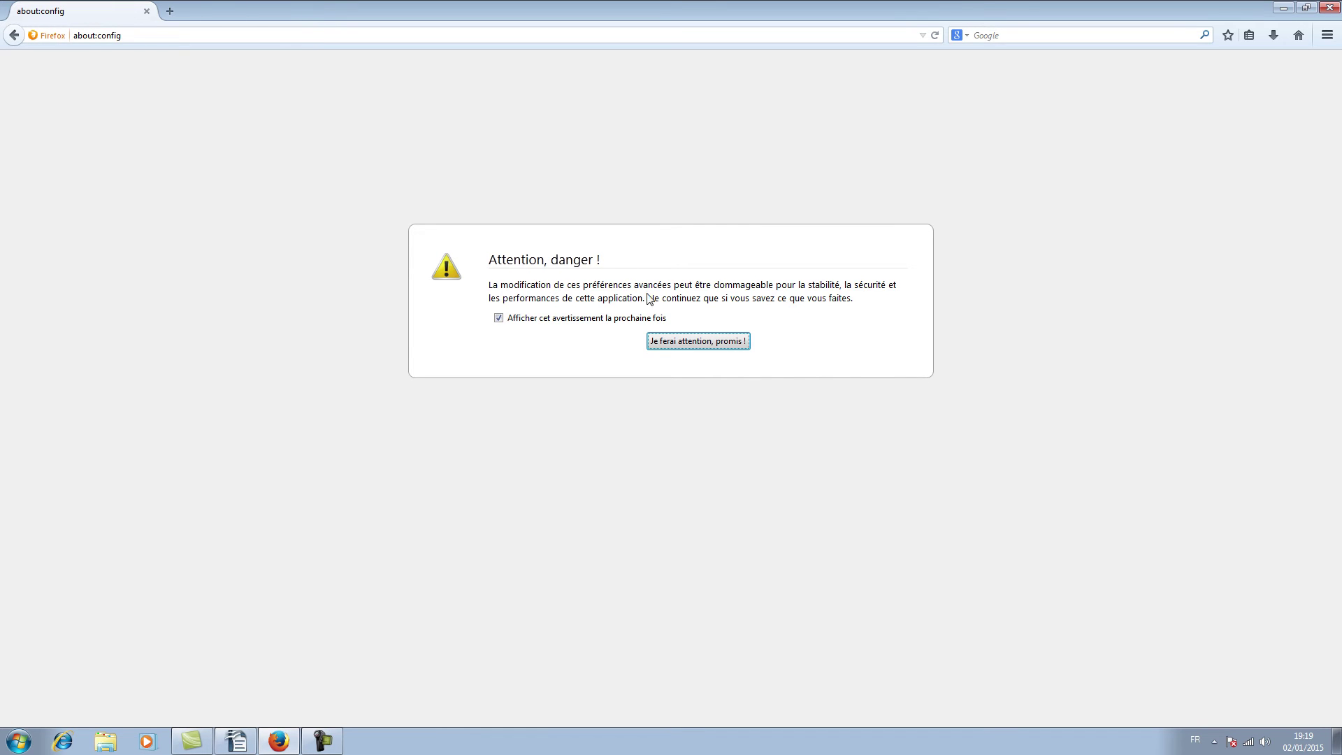
pyautogui.click(717, 347)
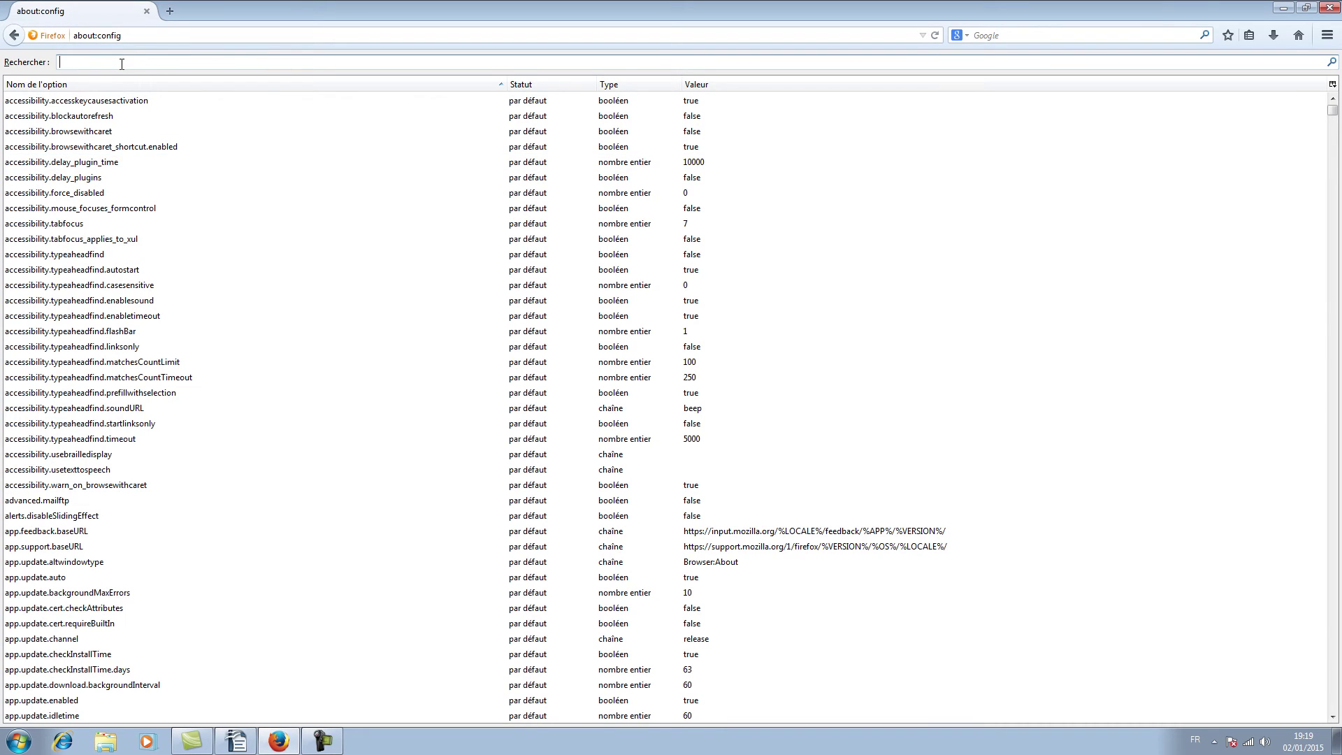
# Filter the preferences by browser.cache to set browser.cache.disk.enable to false, and check the value of browser.cache.memory.enable.
pyautogui.write('browser')
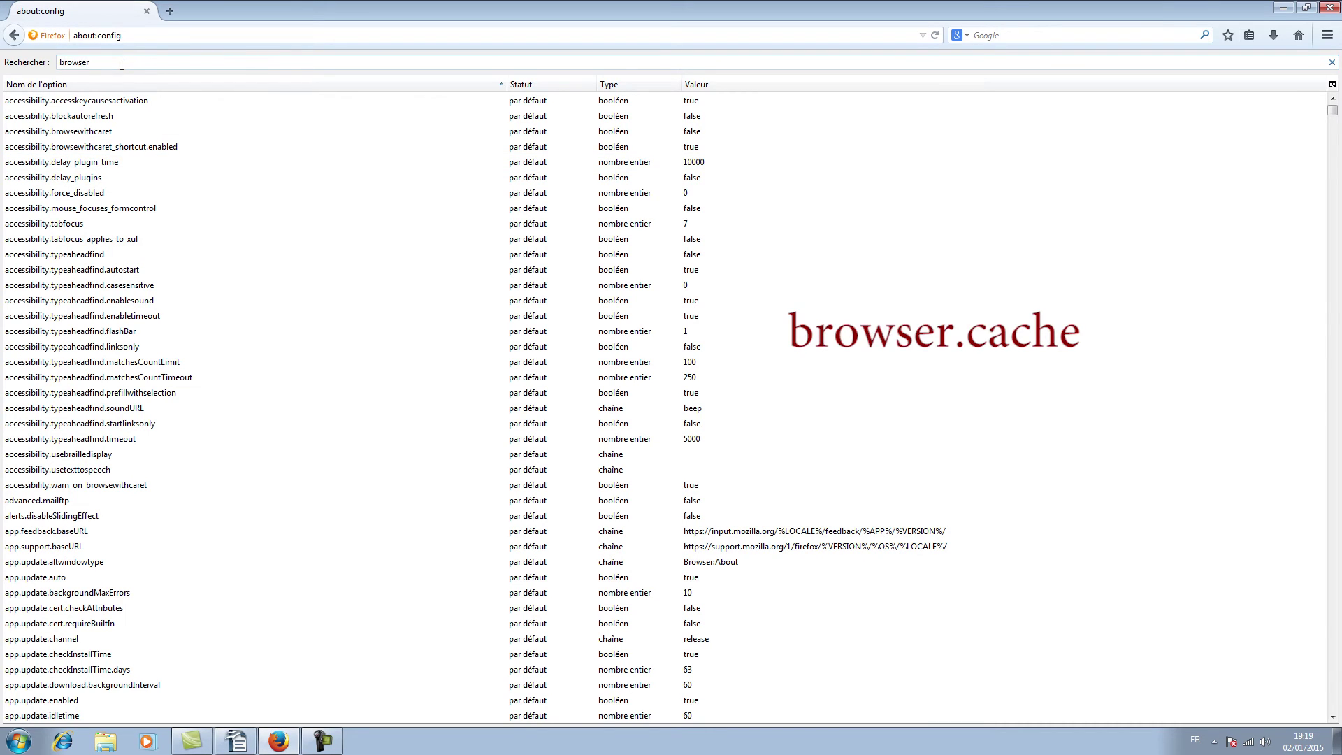
pyautogui.write('.cache')
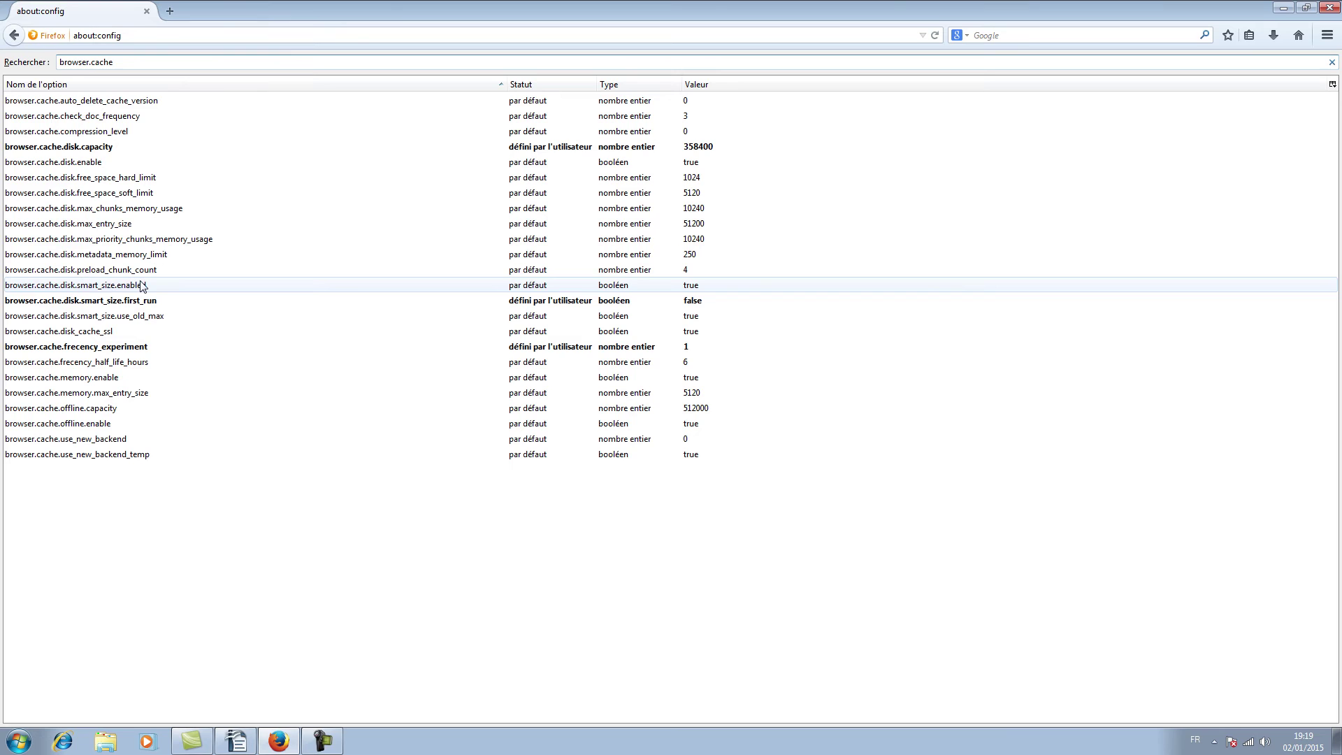
pyautogui.click(101, 165)
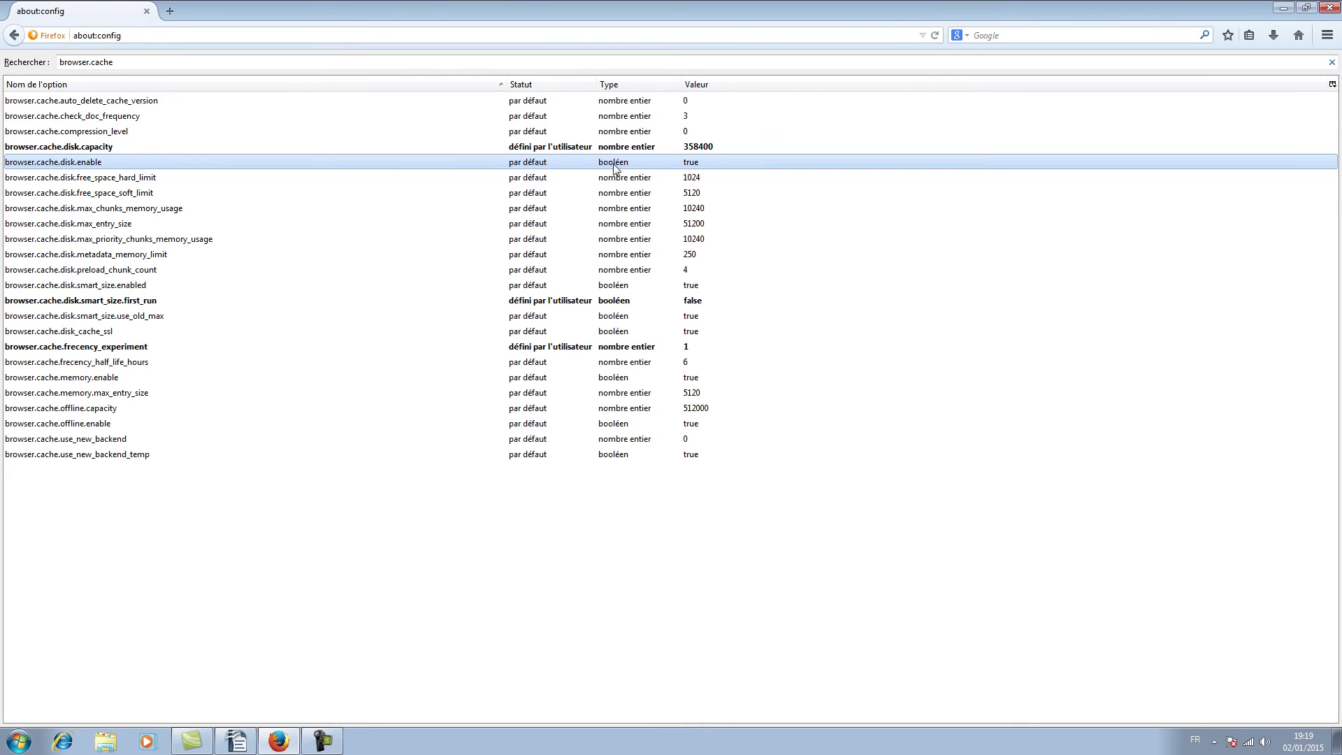
pyautogui.doubleClick(713, 164)
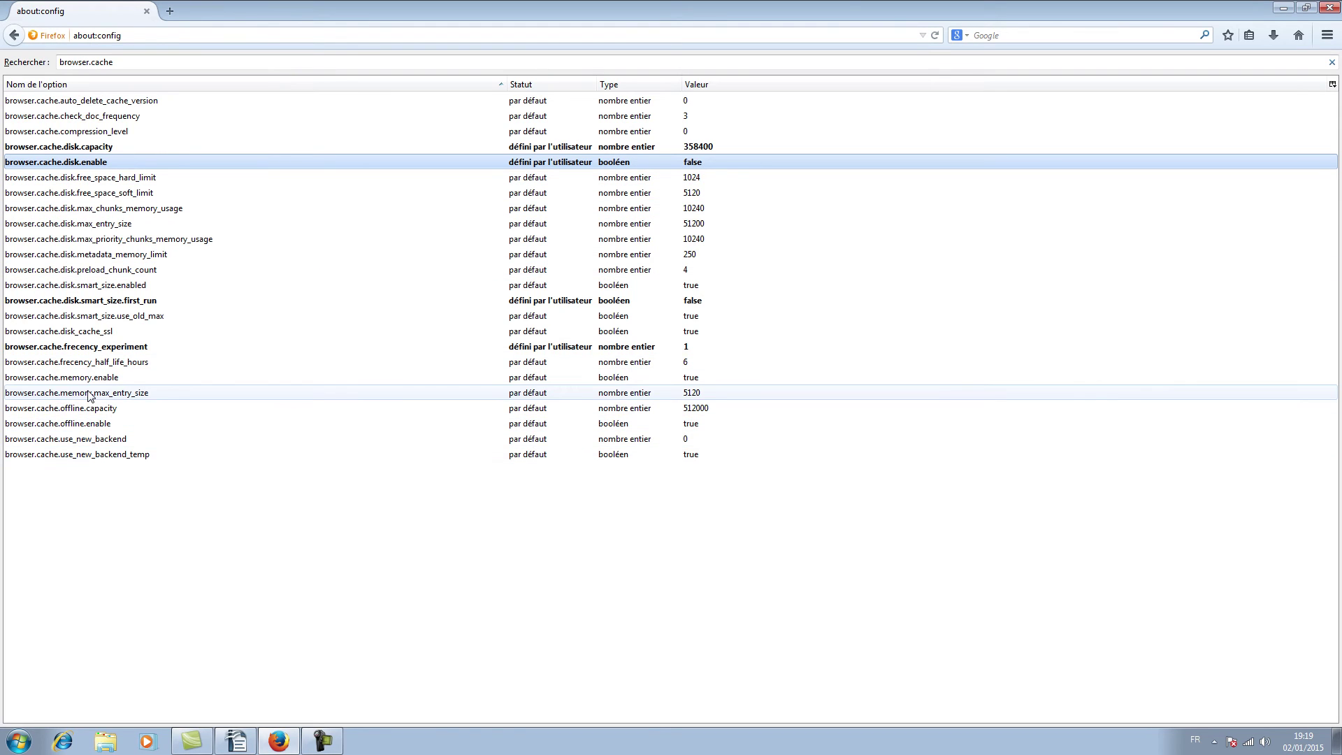
pyautogui.click(53, 379)
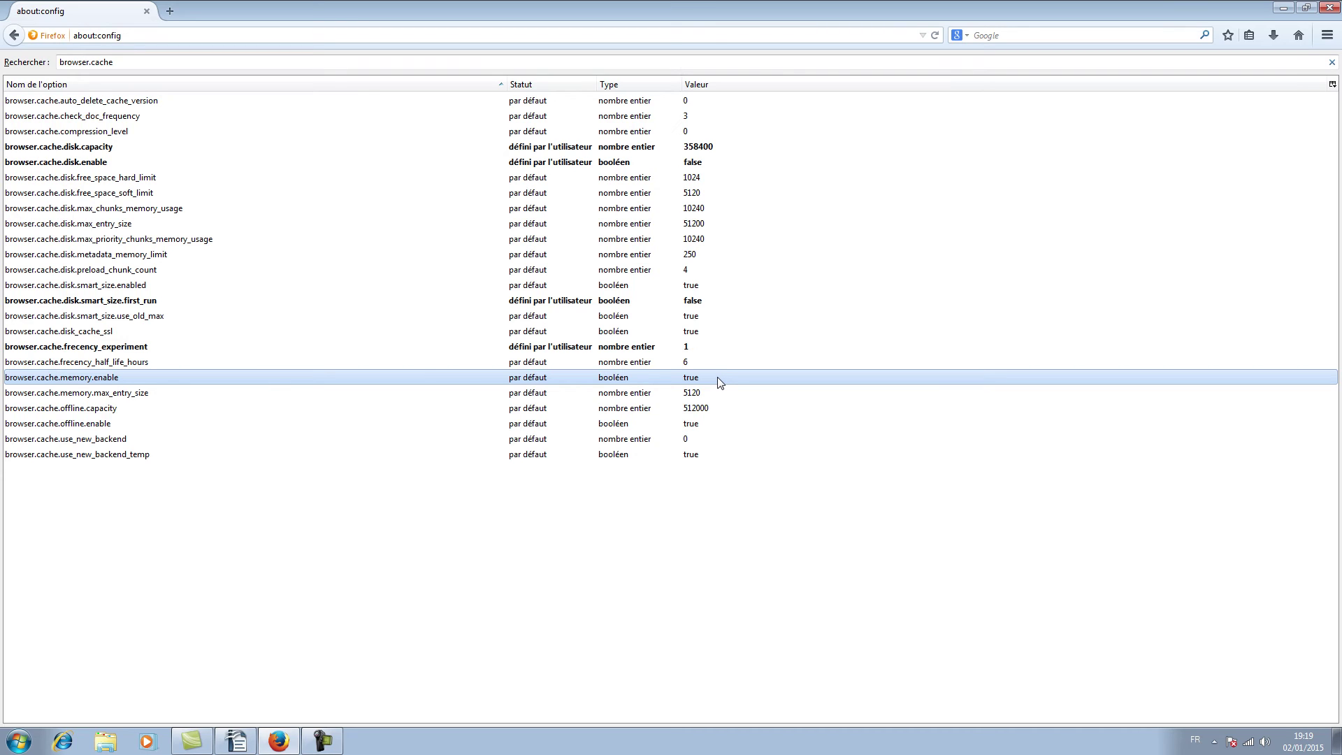
# Create a new integer preference (Nombre entier) named ram.cache.firefox with the value 75000, and close Firefox.
pyautogui.rightClick(334, 551)
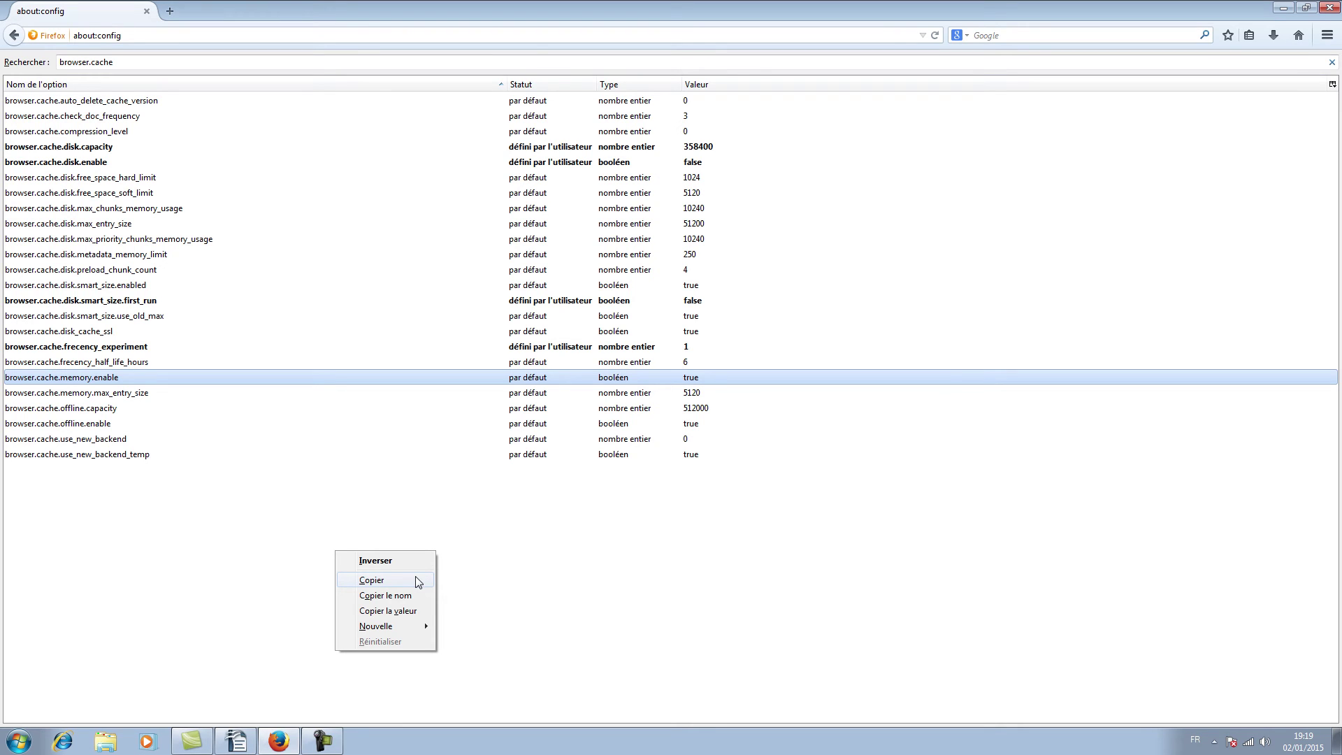
pyautogui.click(289, 551)
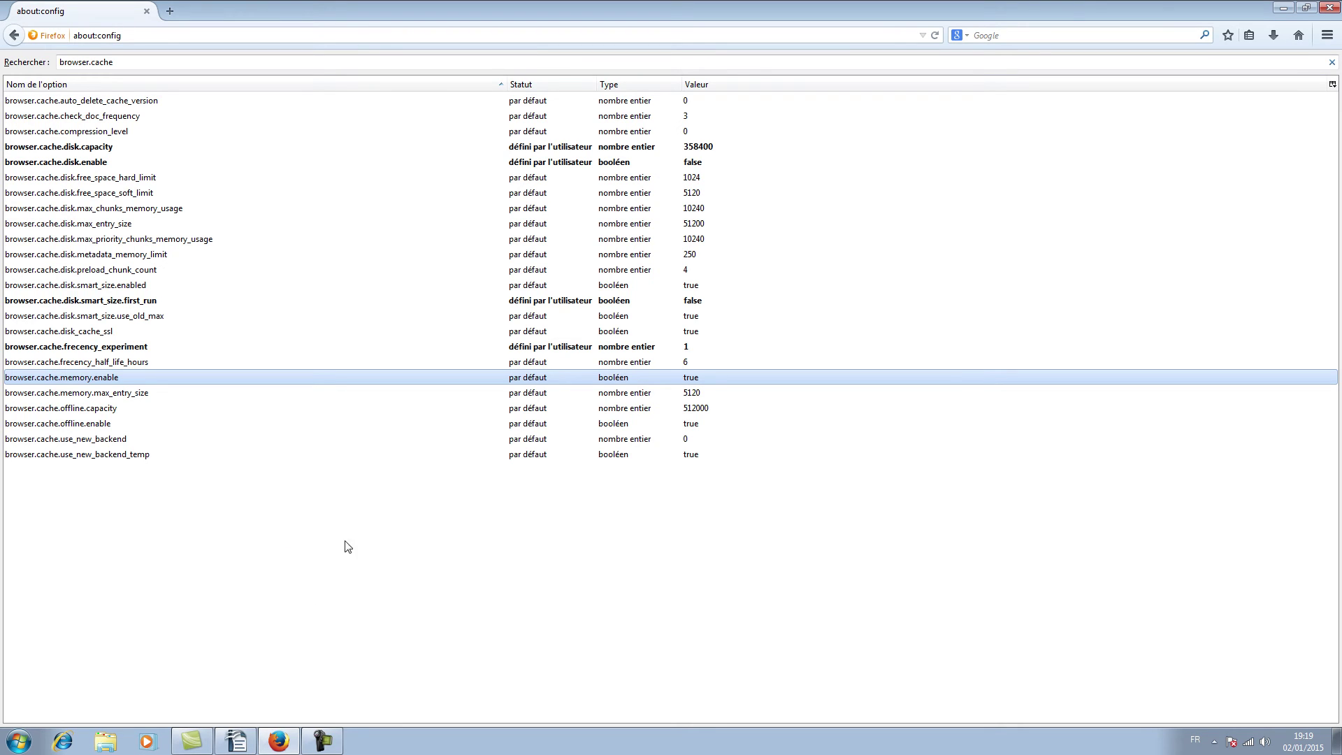
pyautogui.rightClick(333, 580)
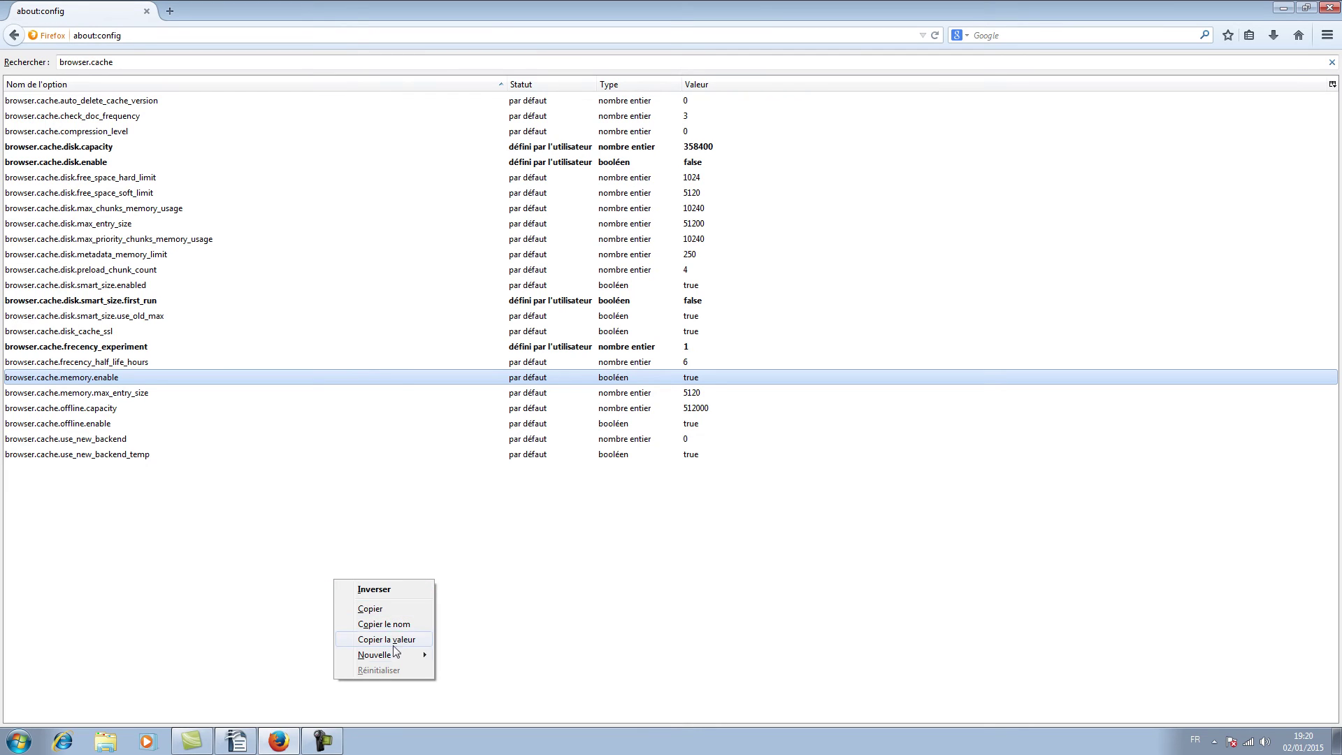
pyautogui.moveTo(403, 657)
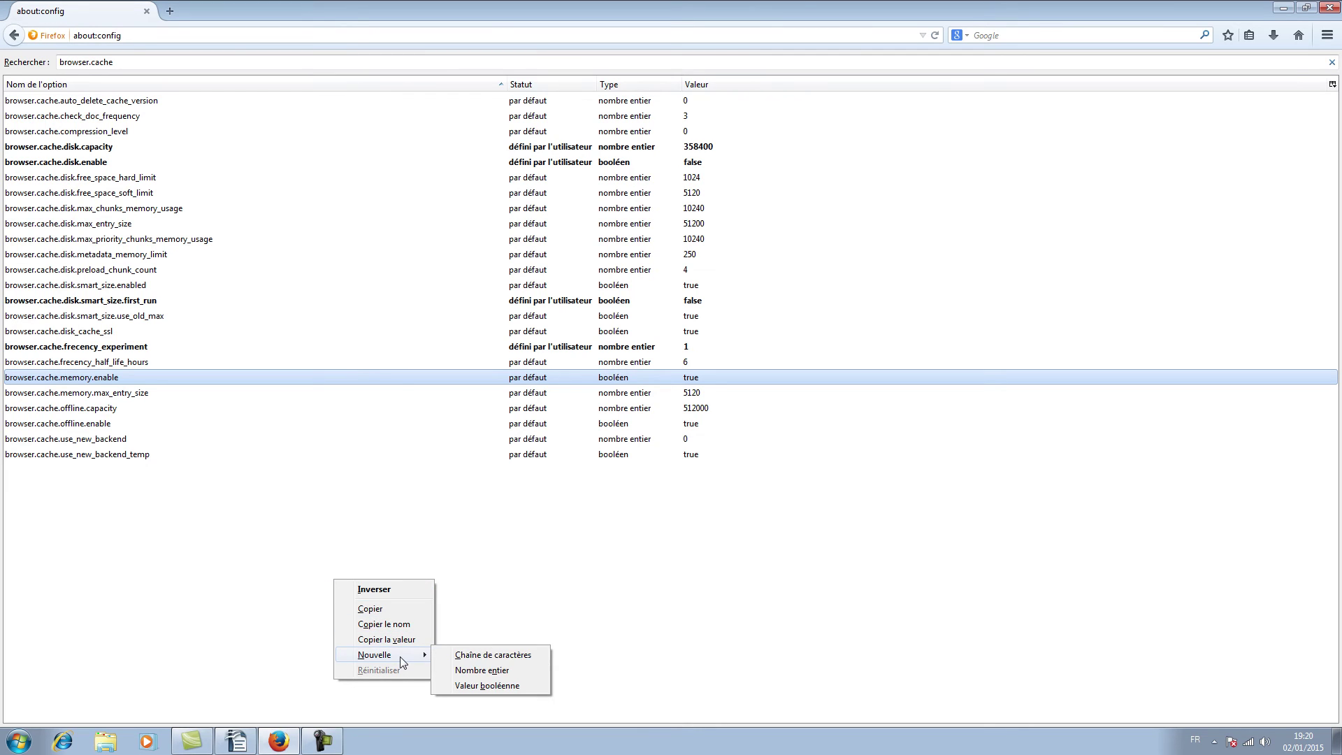
pyautogui.click(496, 672)
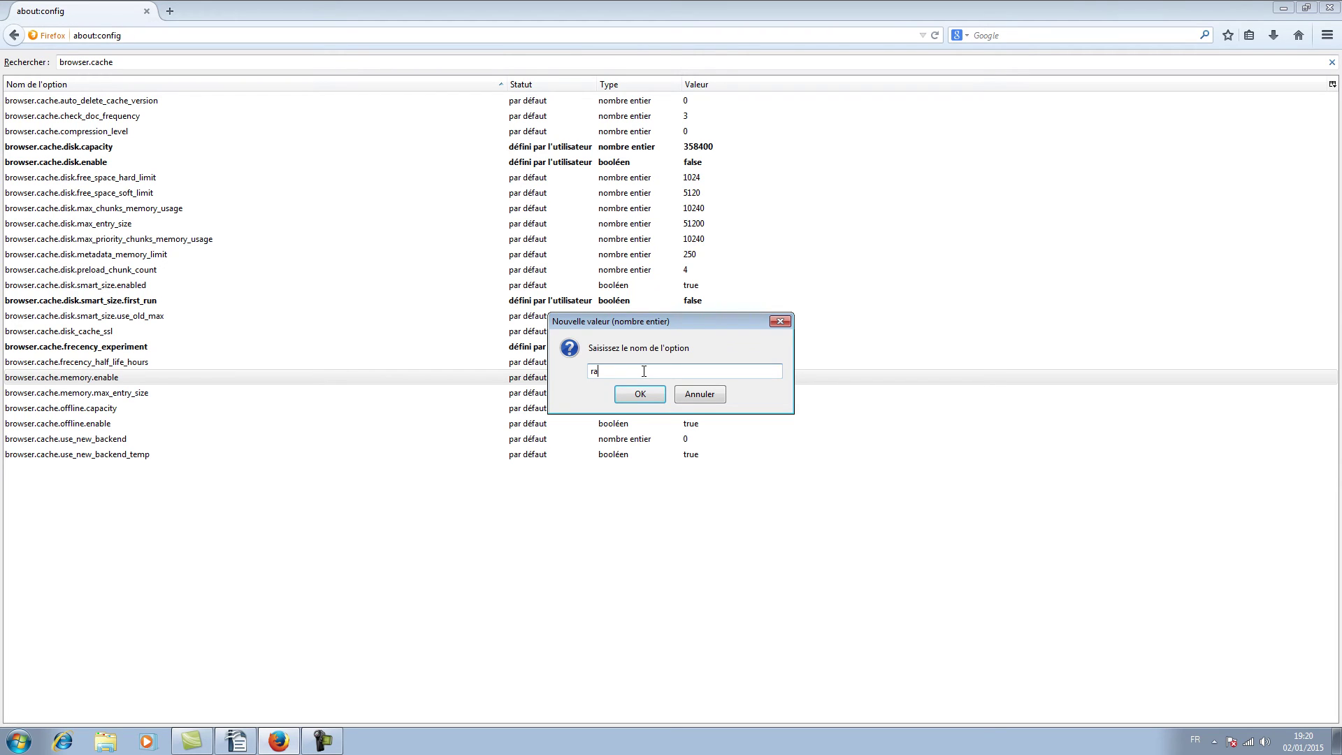
pyautogui.write('ram.cache.firefox')
pyautogui.click(643, 394)
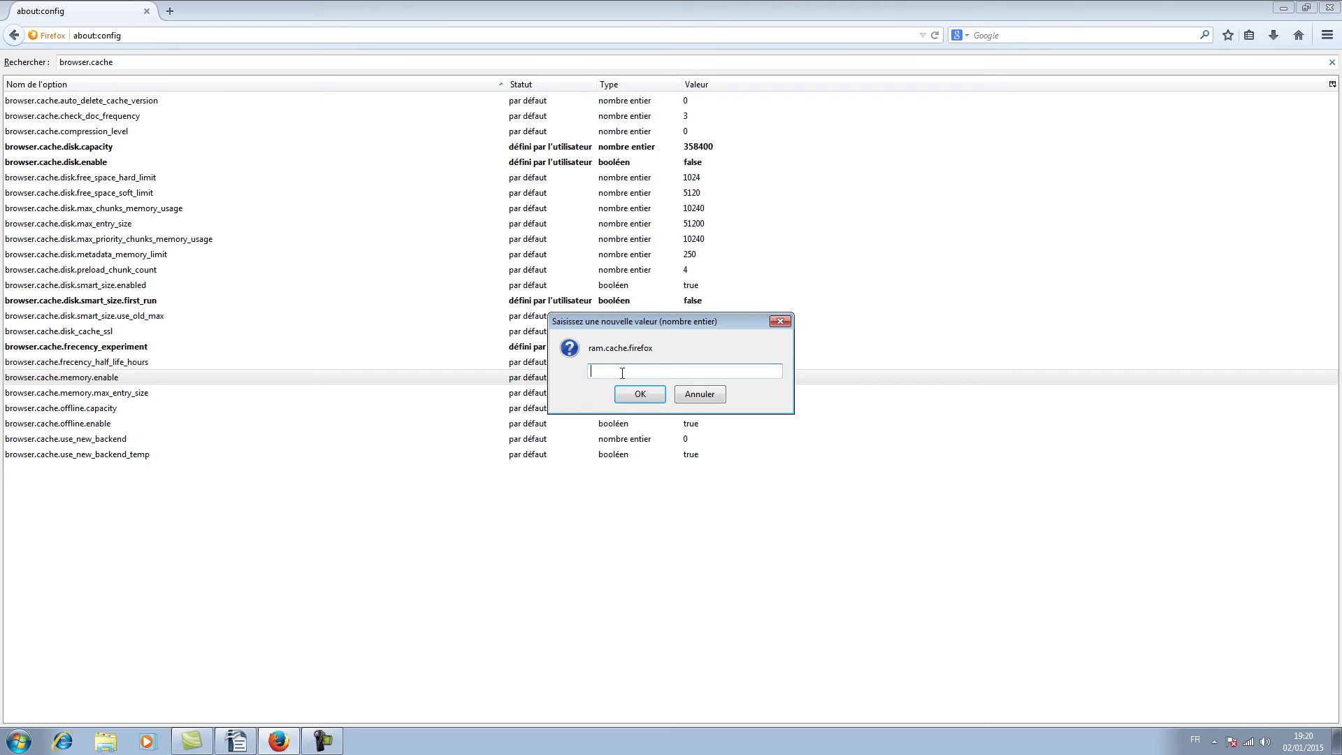
pyautogui.write('75000')
pyautogui.click(639, 395)
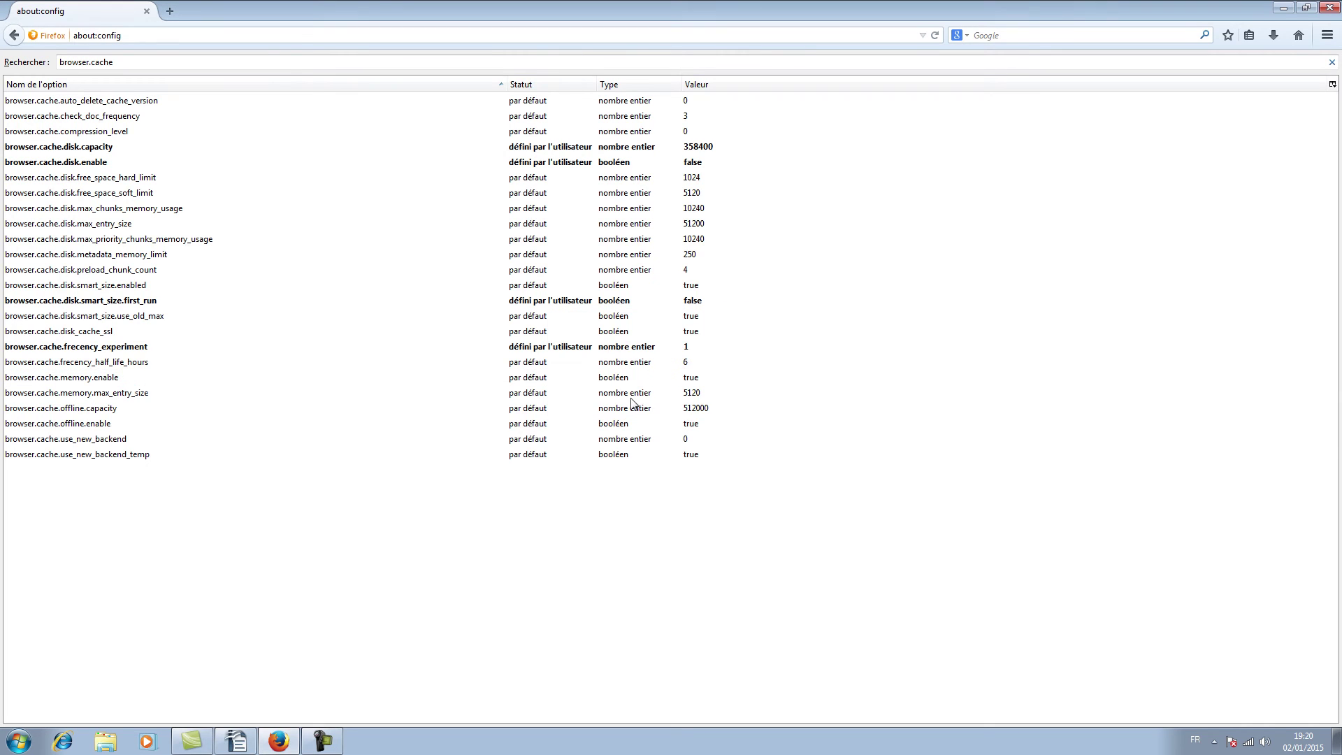
pyautogui.click(1330, 8)
pyautogui.click(277, 743)
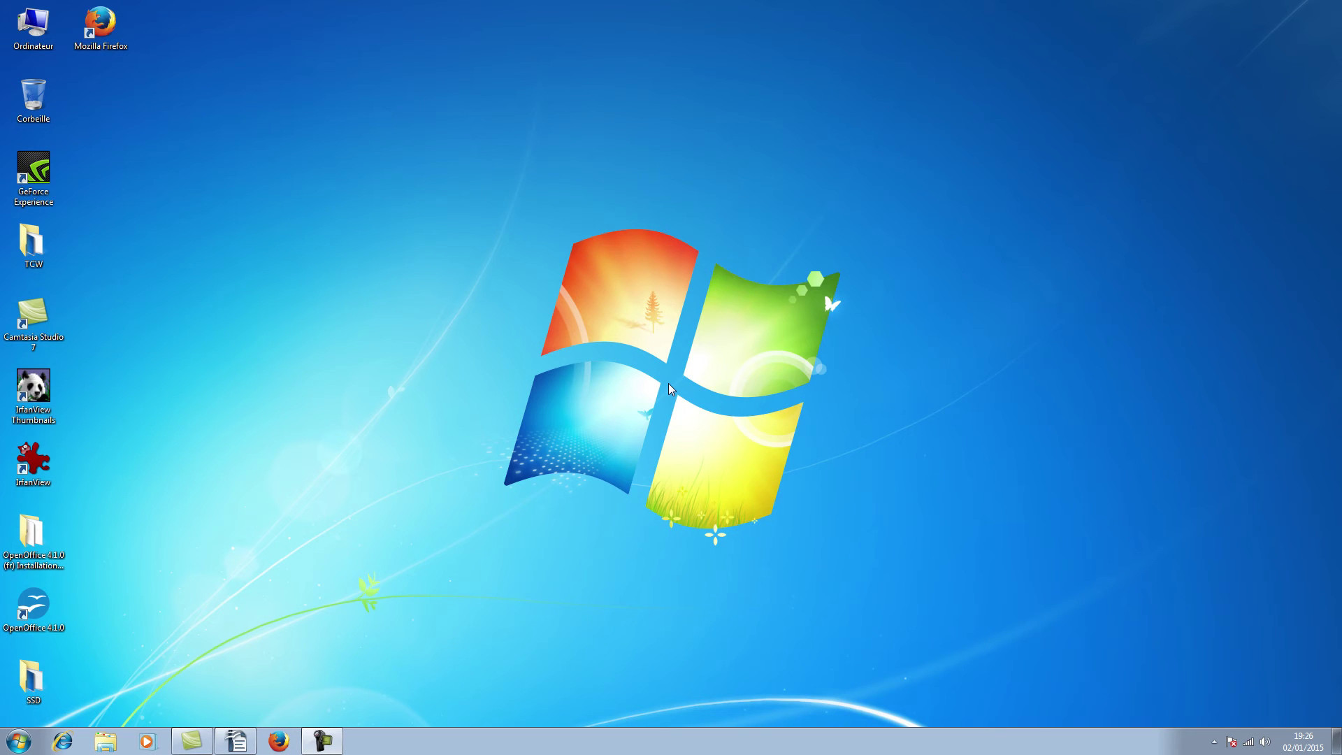
# Search Windows for regedit and open the Registry Editor (Éditeur du Registre).
pyautogui.click(20, 741)
pyautogui.click(51, 709)
pyautogui.write('regedit')
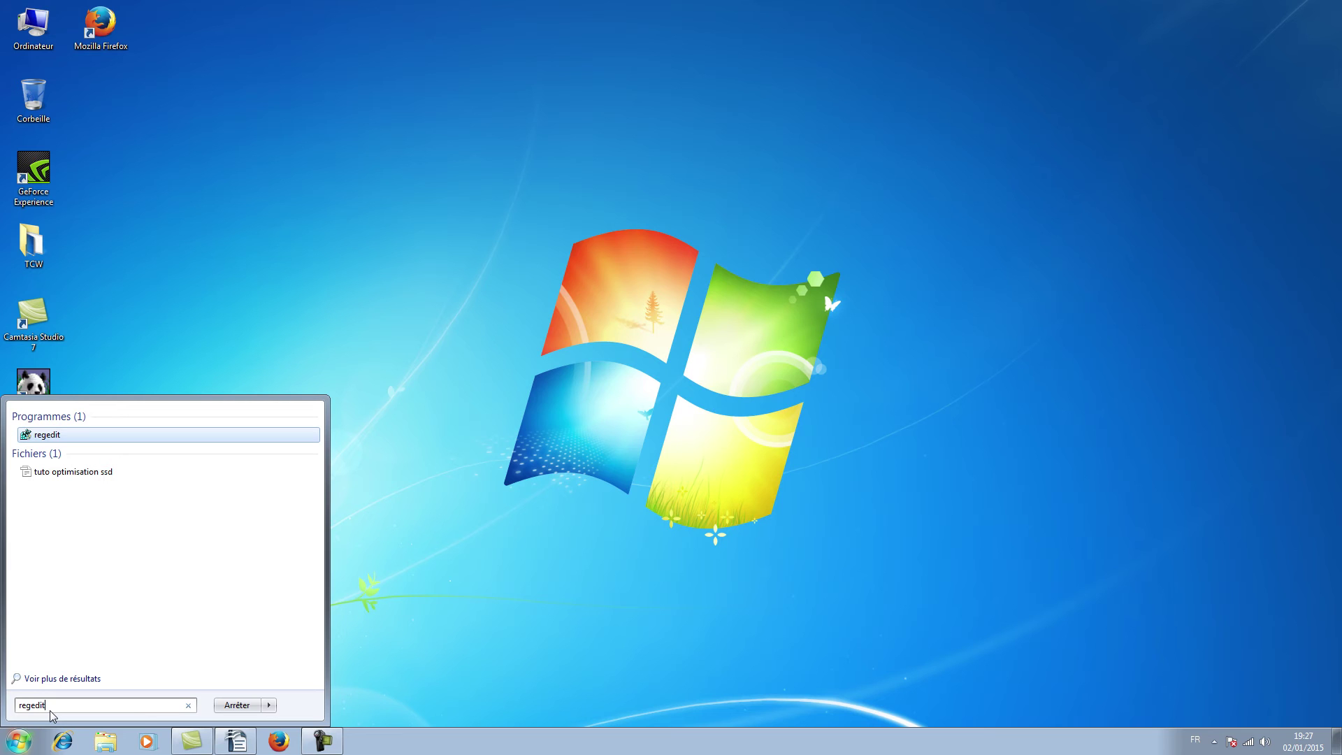
pyautogui.press('Return')
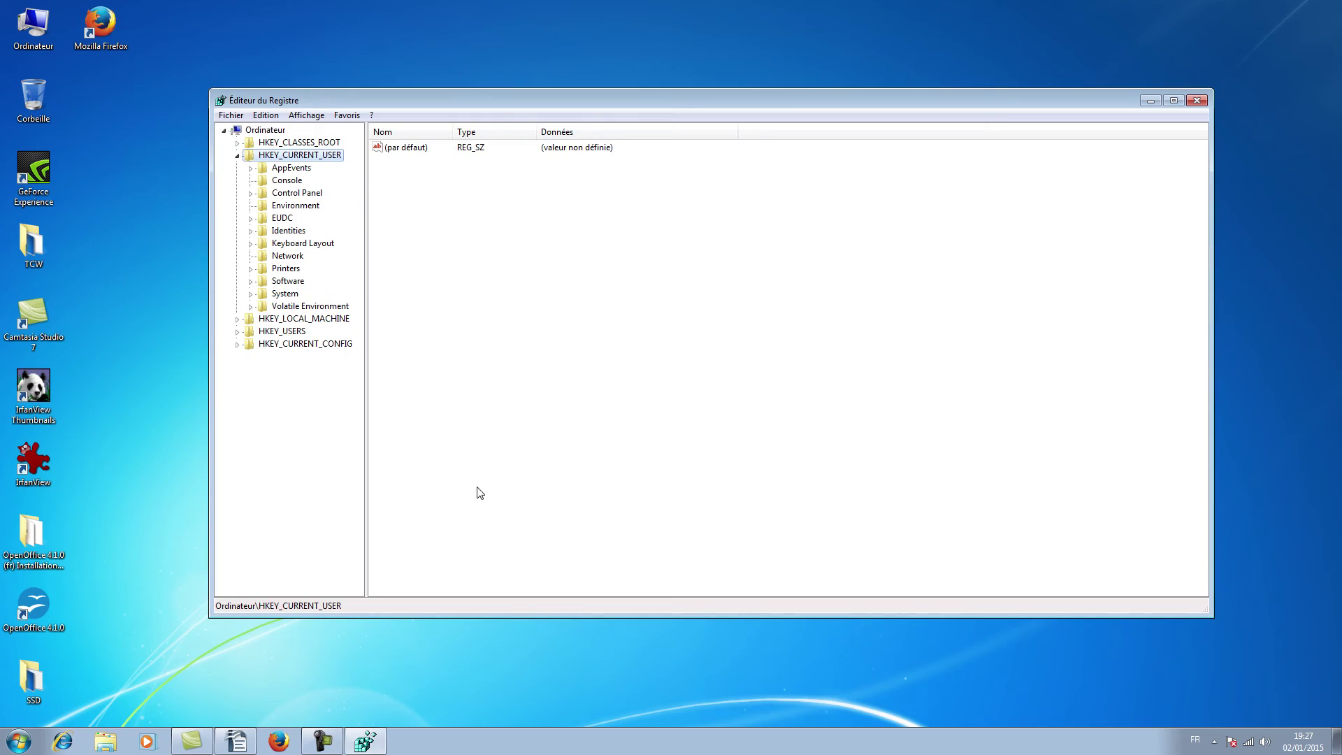
# Display the values of the registry key HKEY_CURRENT_USER\Control Panel\Desktop.
pyautogui.click(237, 155)
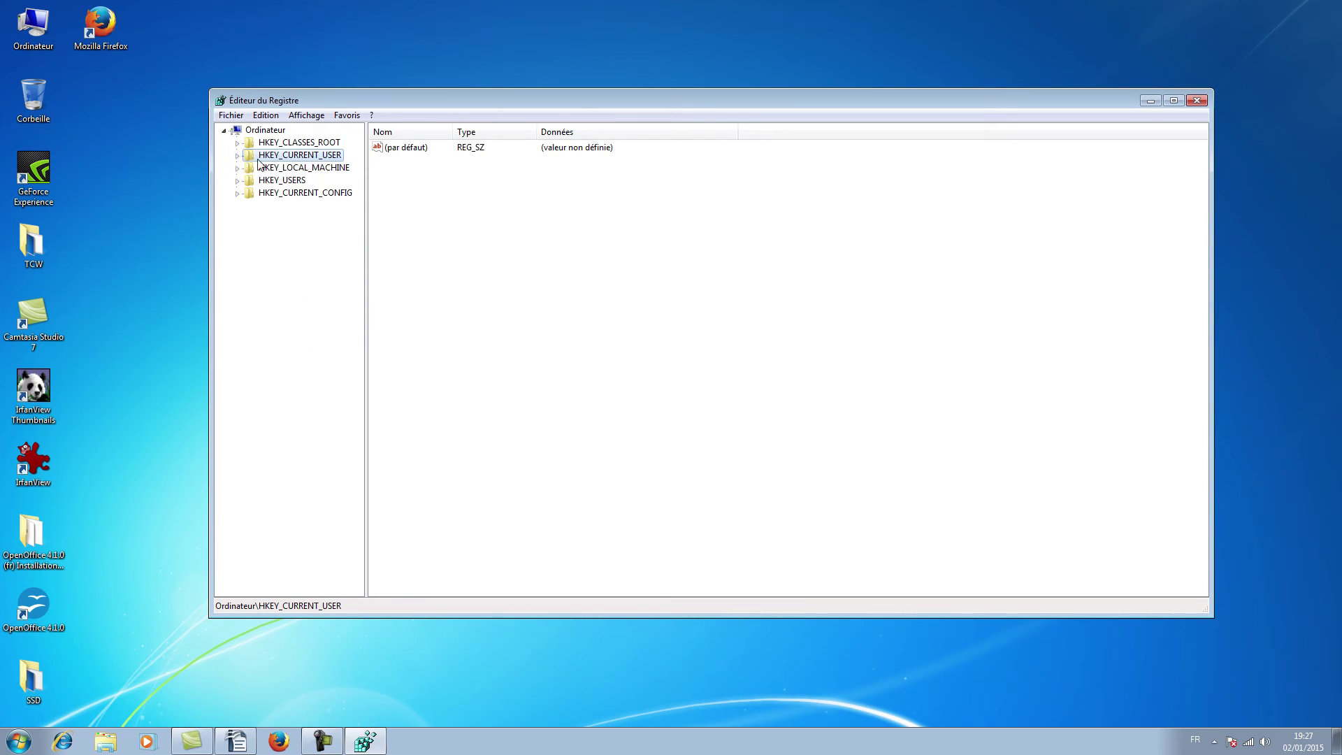
pyautogui.click(245, 154)
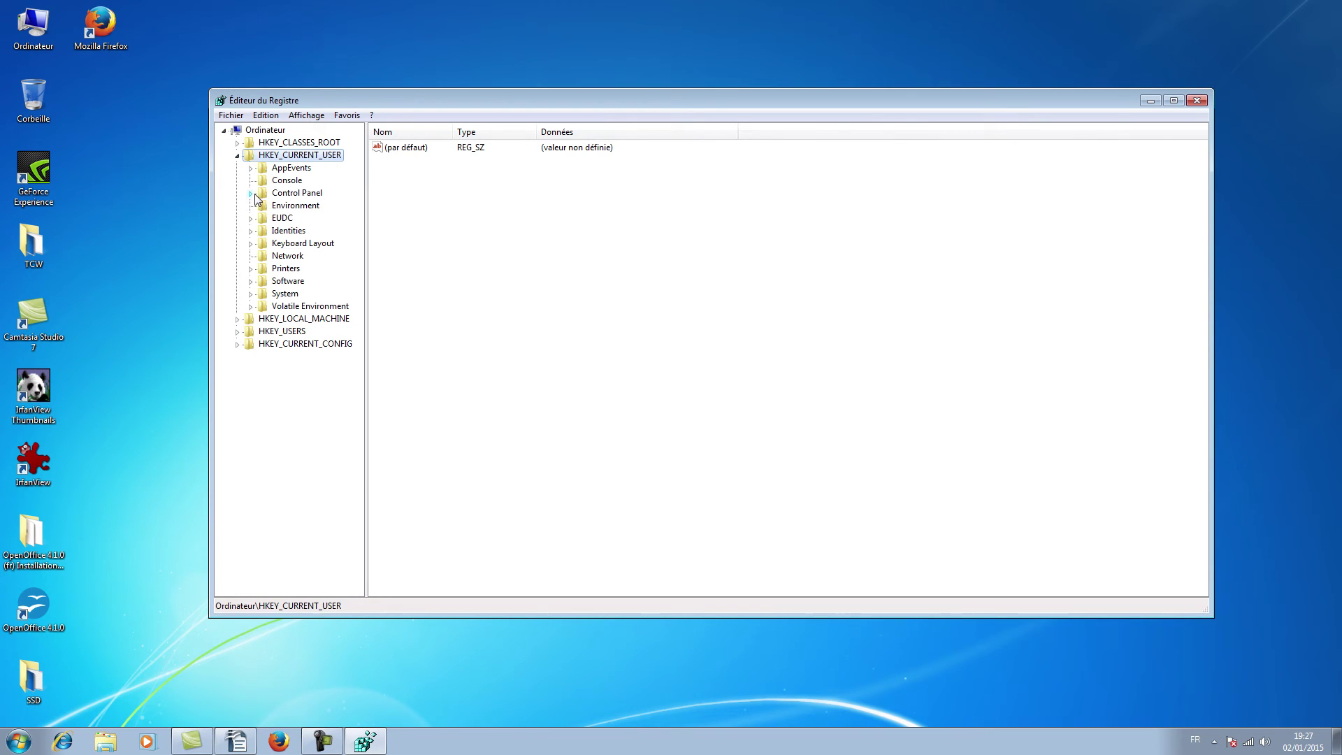
pyautogui.click(250, 192)
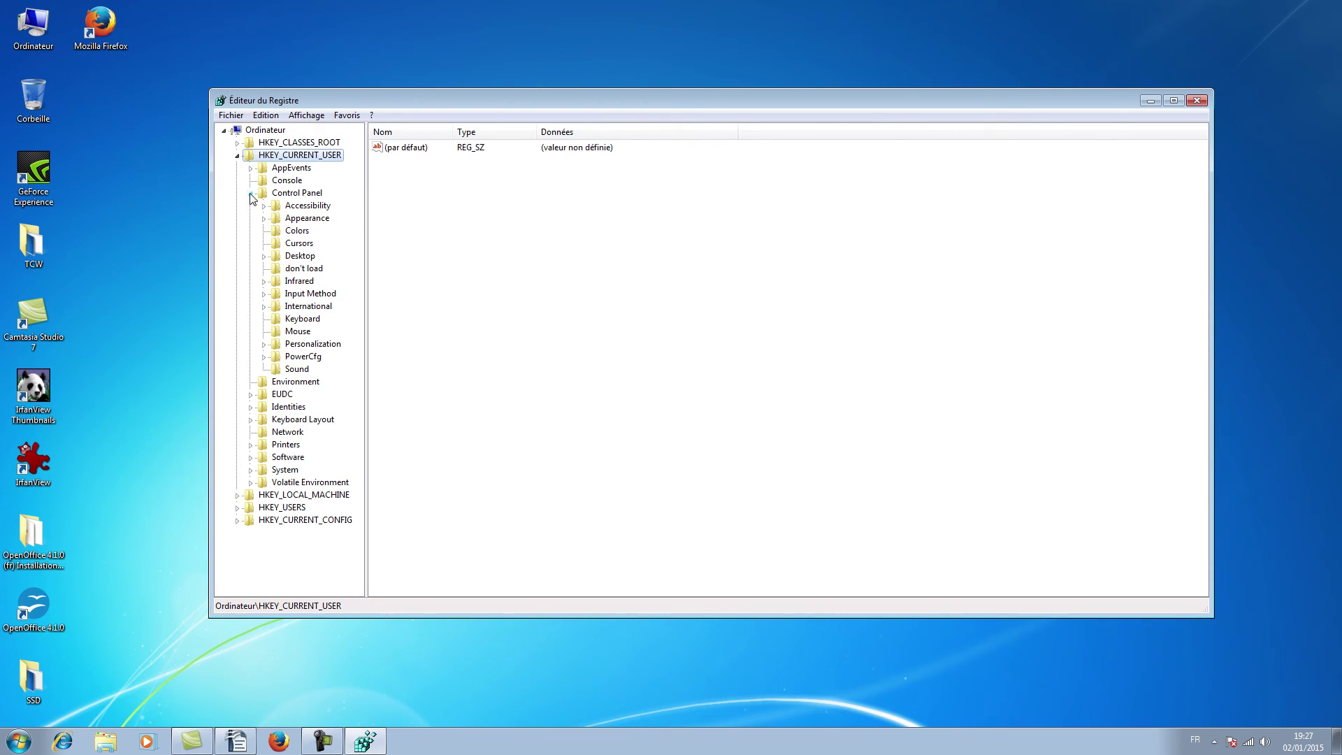
pyautogui.click(264, 256)
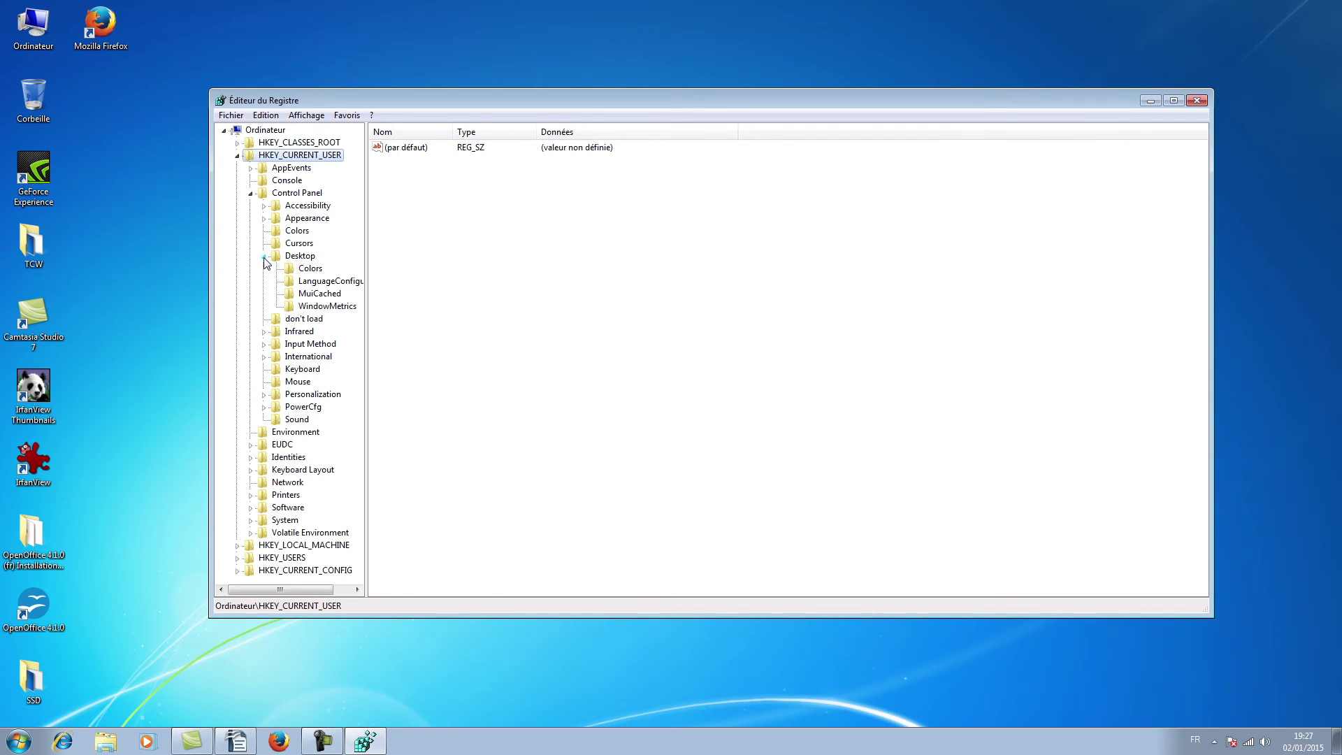
pyautogui.click(312, 257)
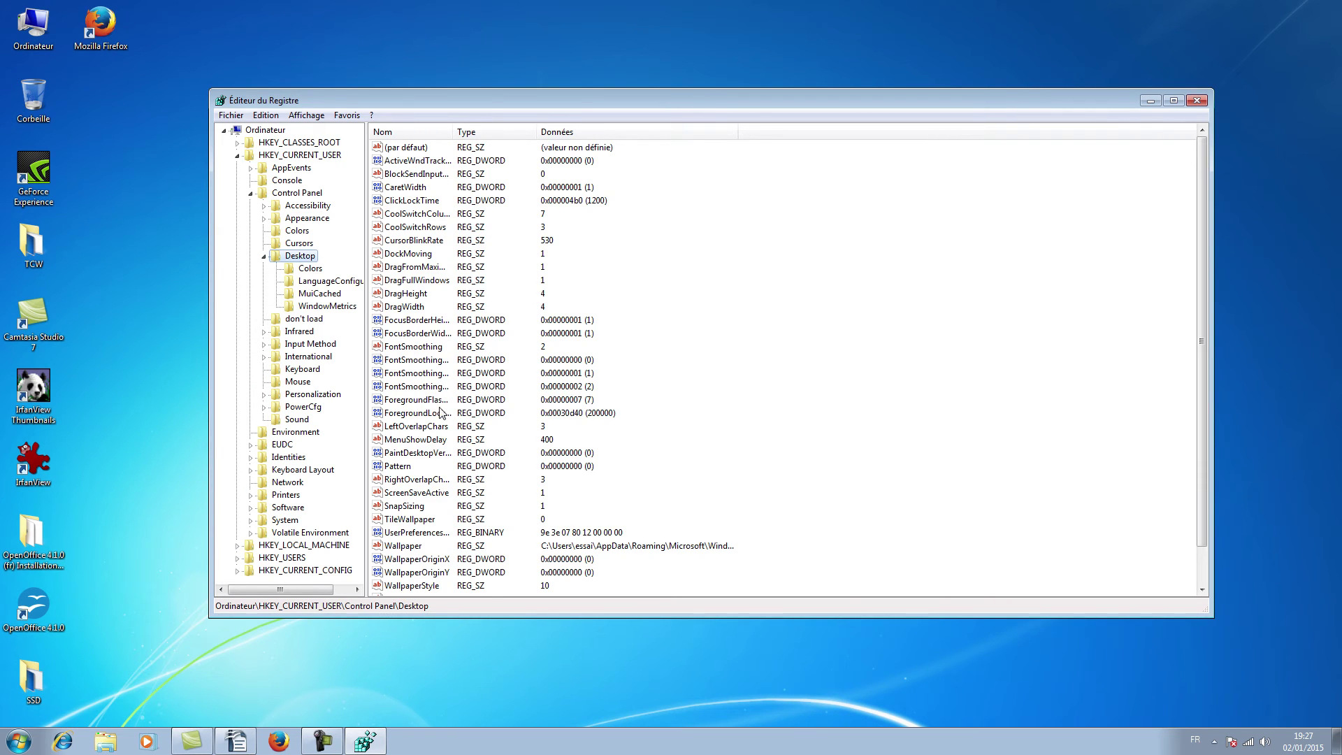
# Set the MenuShowDelay value data to 0 and close the Registry Editor.
pyautogui.click(413, 442)
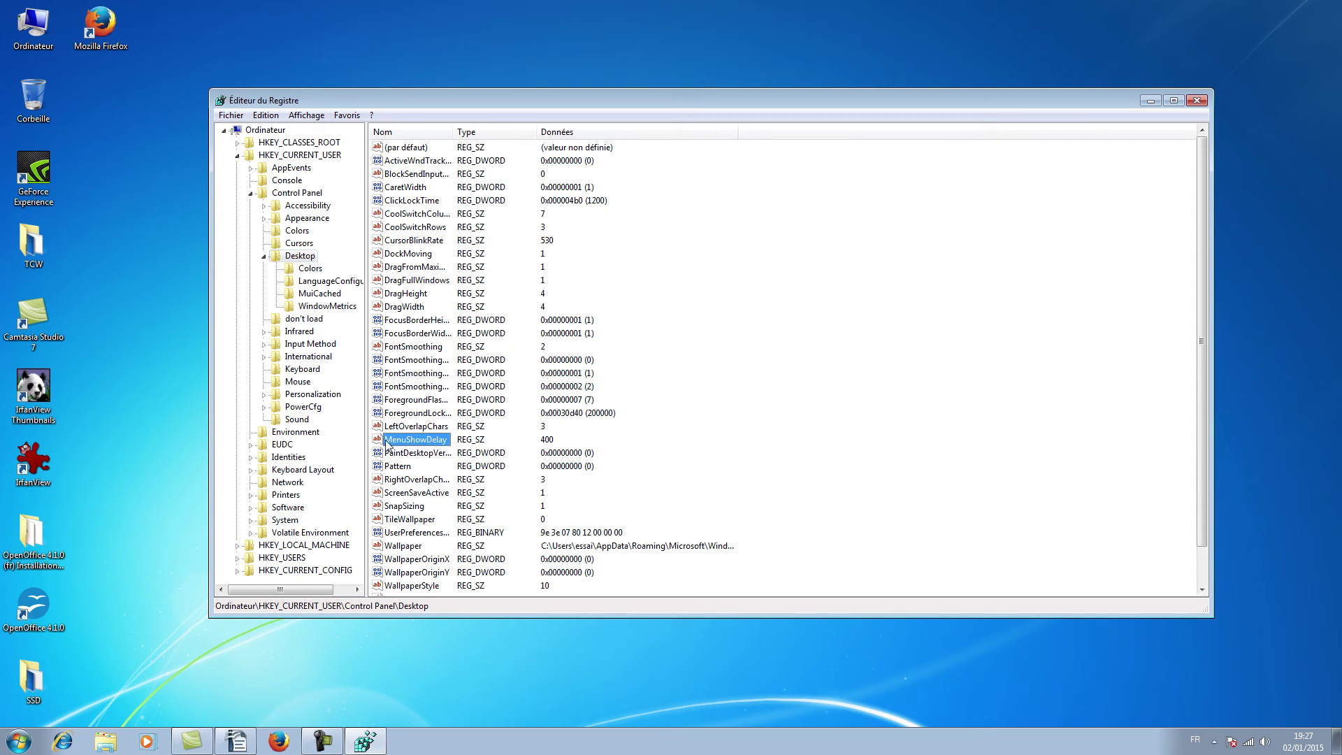
pyautogui.doubleClick(437, 442)
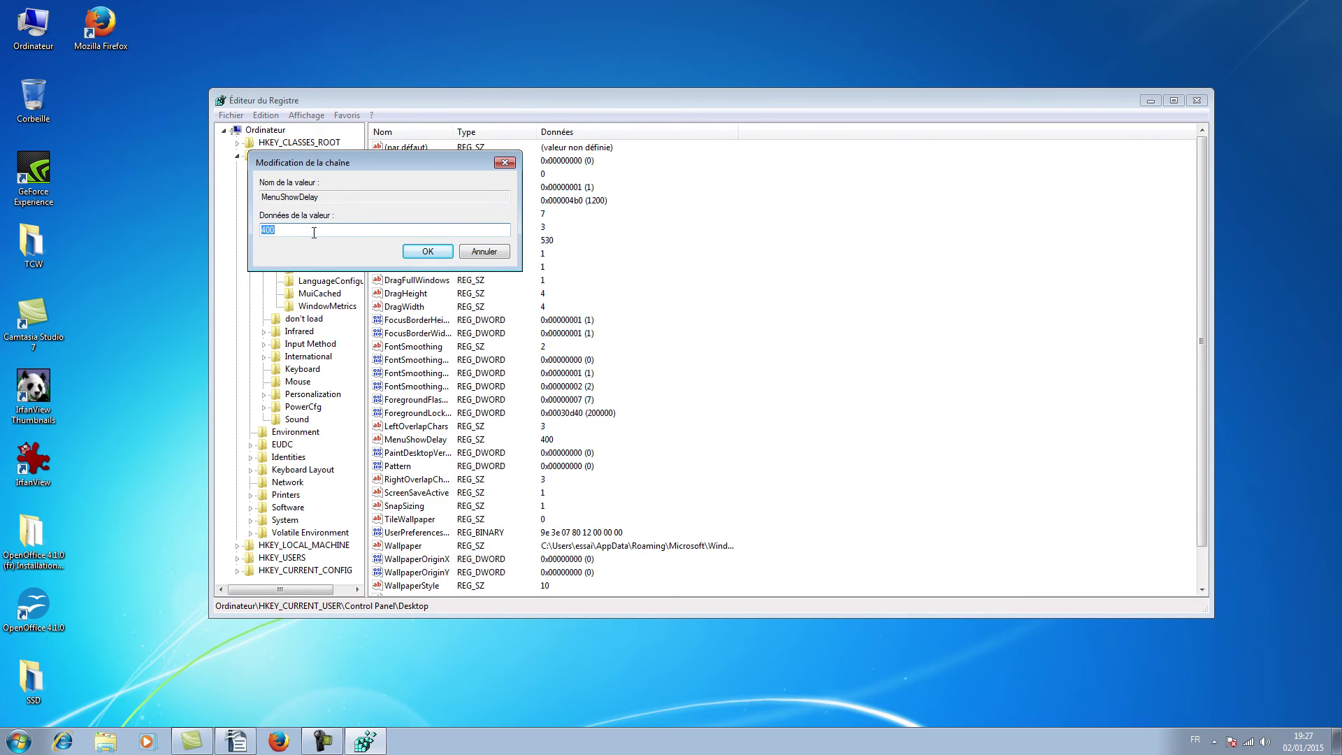
pyautogui.write('0')
pyautogui.click(433, 253)
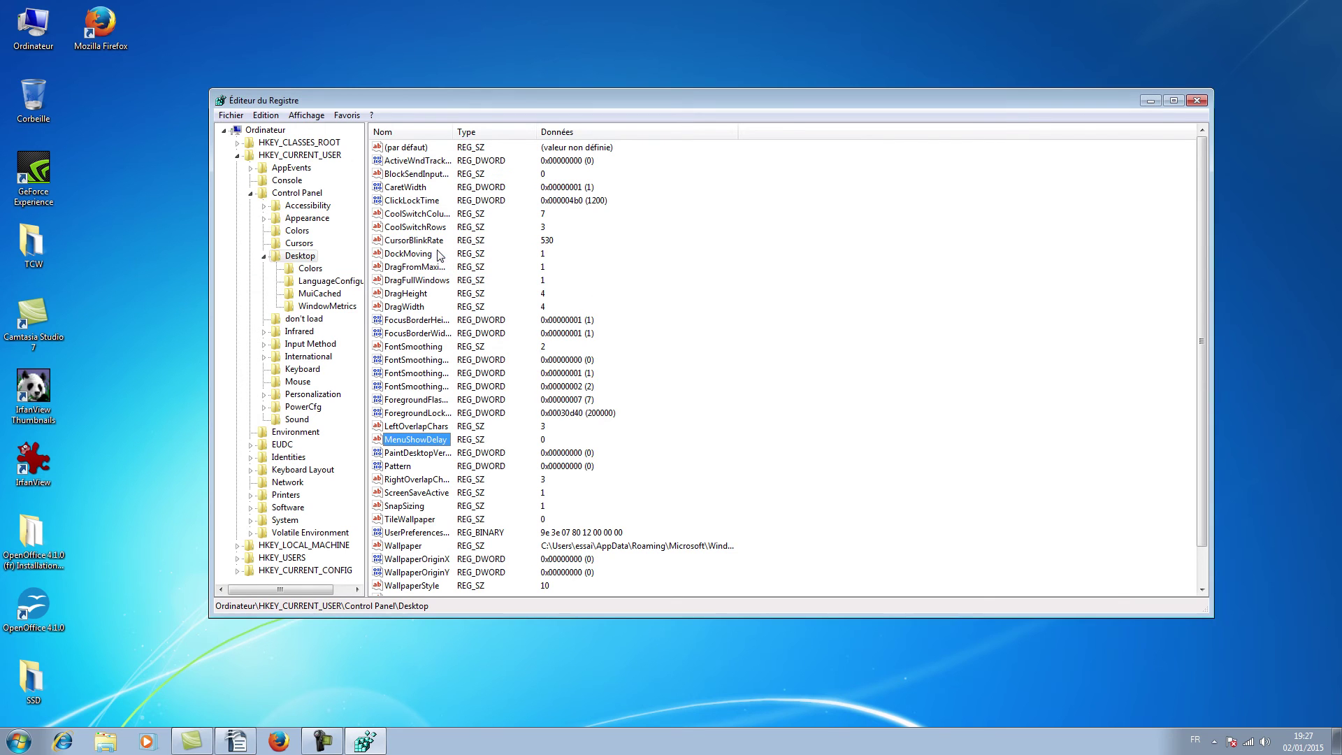
pyautogui.click(1197, 101)
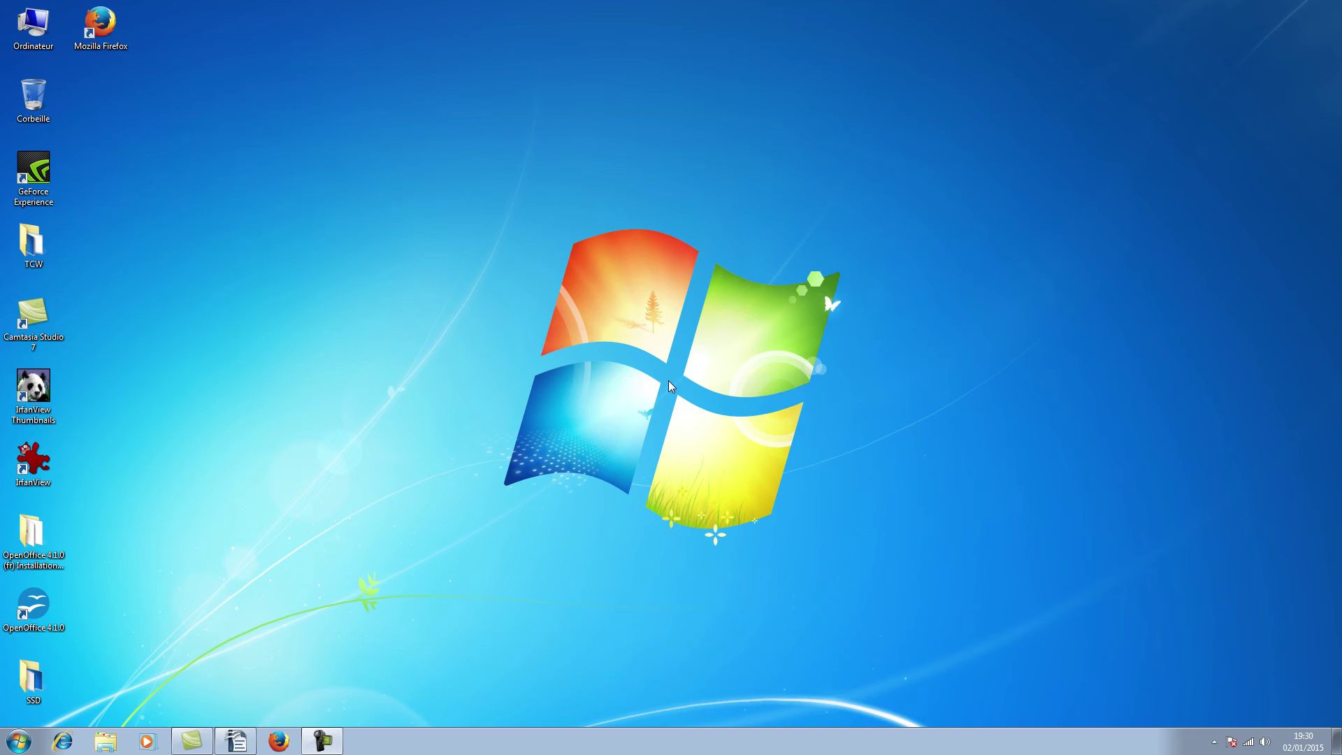
# Open the computer's drive list (Ordinateur) and examine the hard disk partitions and external drives.
pyautogui.doubleClick(38, 14)
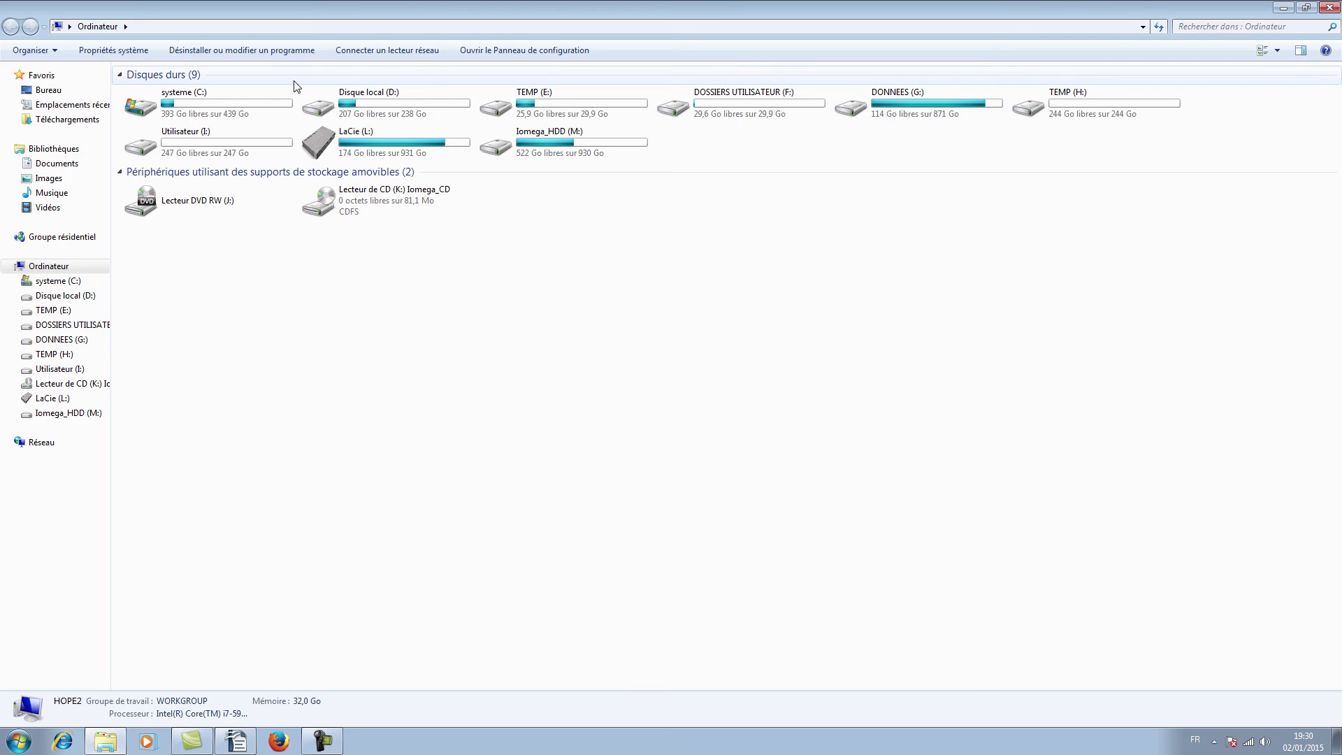
pyautogui.click(1058, 108)
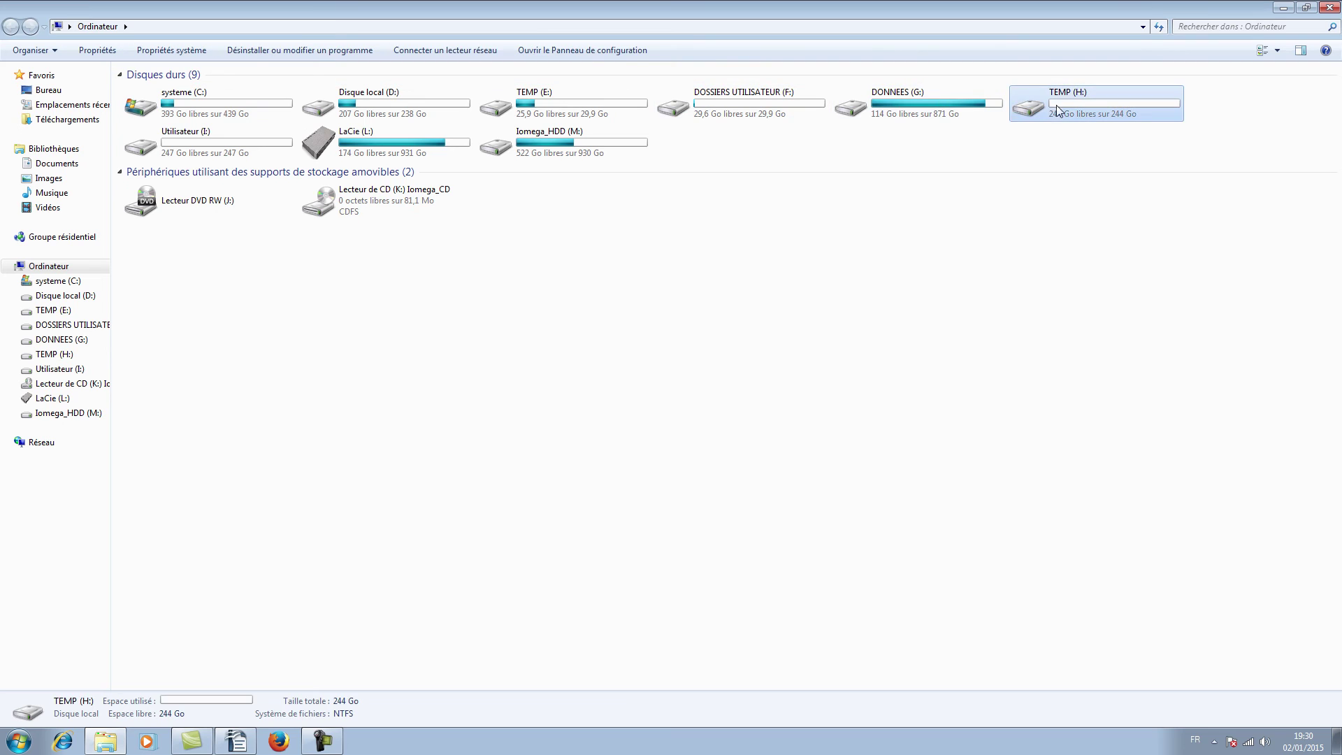
pyautogui.click(937, 106)
pyautogui.click(754, 93)
pyautogui.click(572, 98)
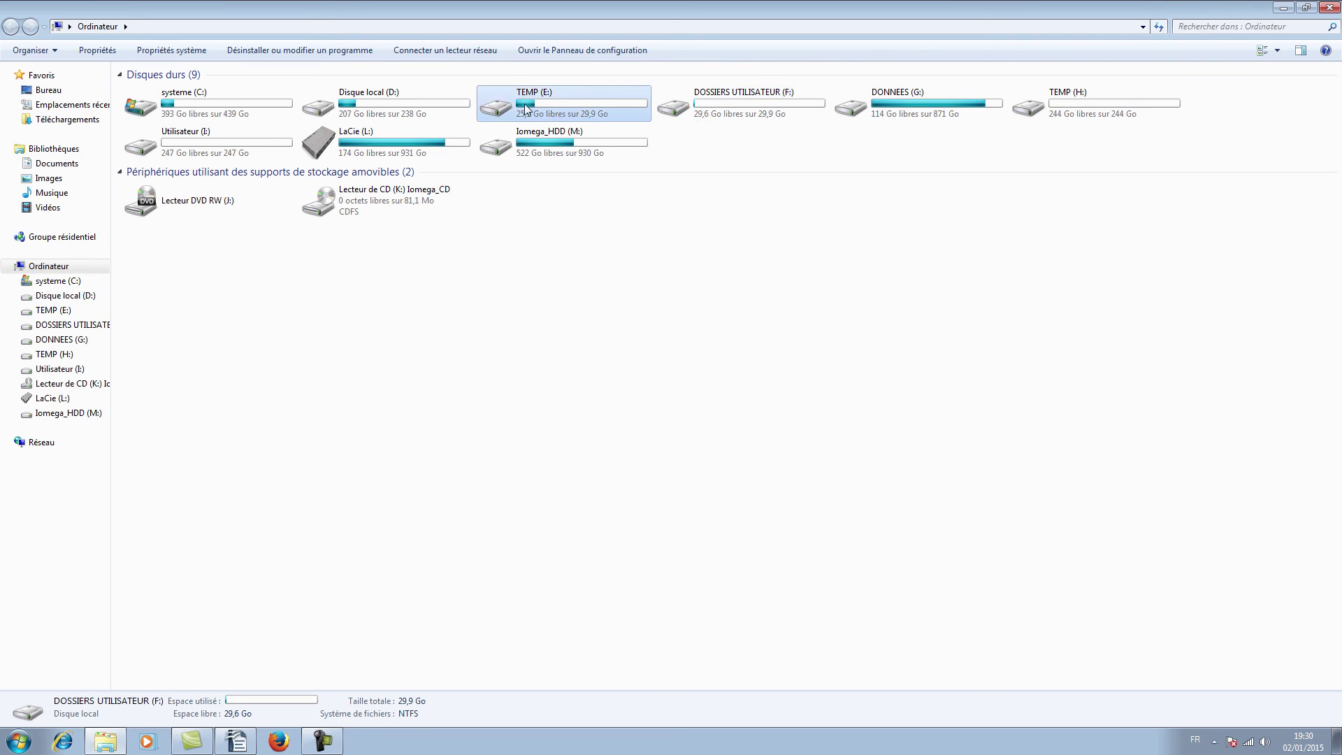
pyautogui.click(423, 103)
pyautogui.click(258, 103)
pyautogui.click(234, 135)
pyautogui.click(407, 129)
pyautogui.click(553, 136)
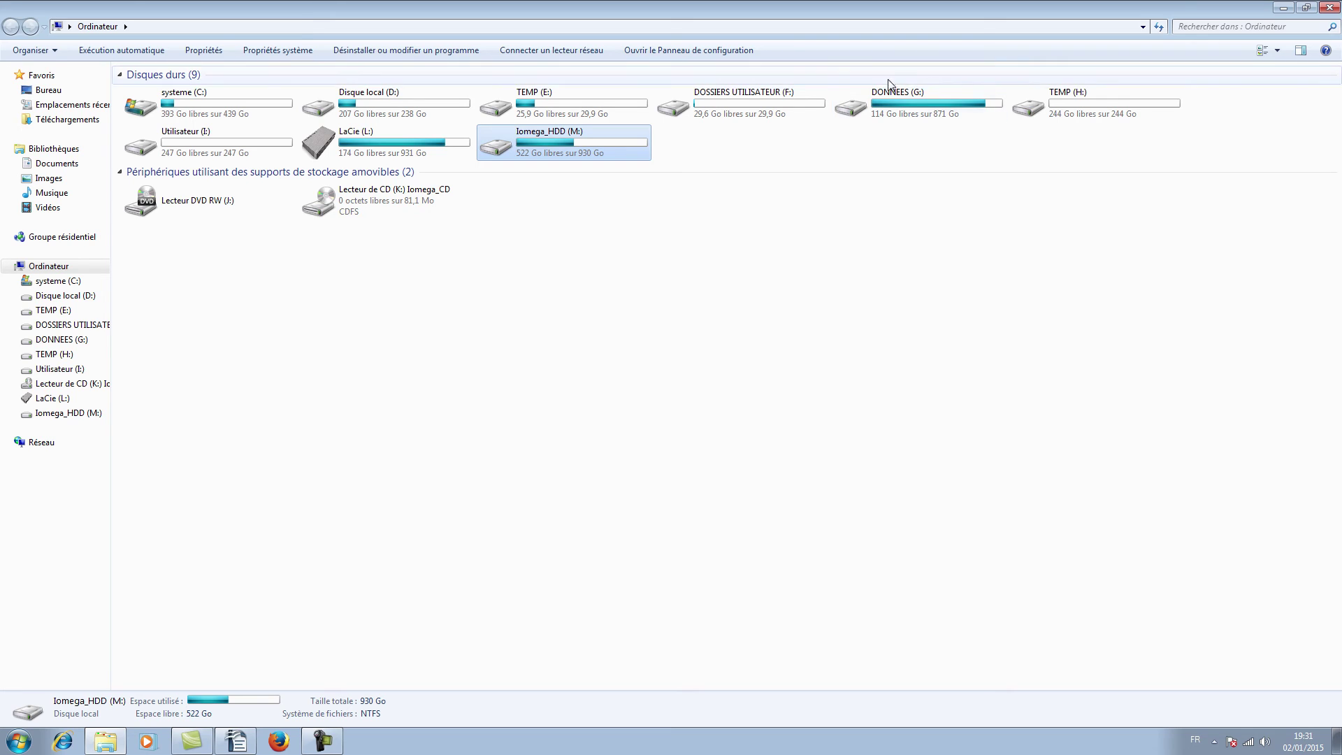
# Create a folder named TEMP at the root of the TEMP (H:) drive and minimise the Explorer window.
pyautogui.click(1071, 103)
pyautogui.doubleClick(1071, 102)
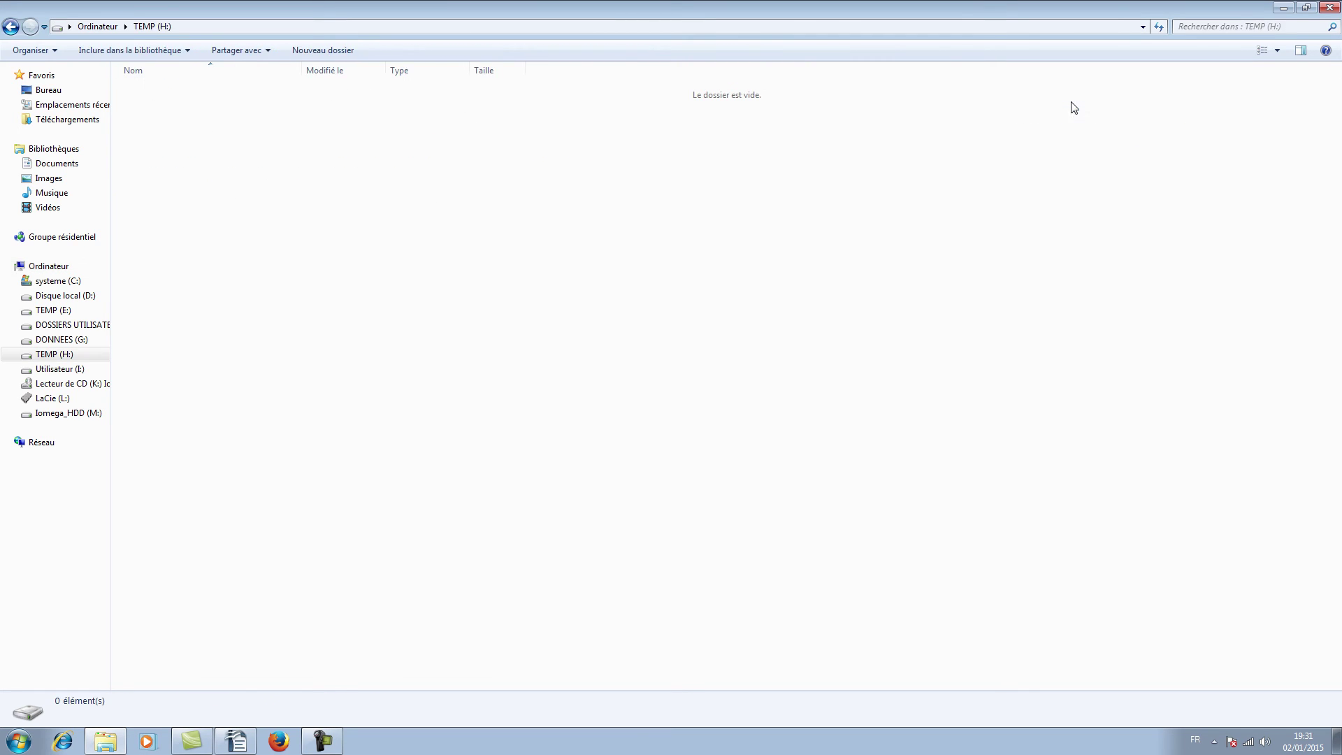
pyautogui.rightClick(601, 208)
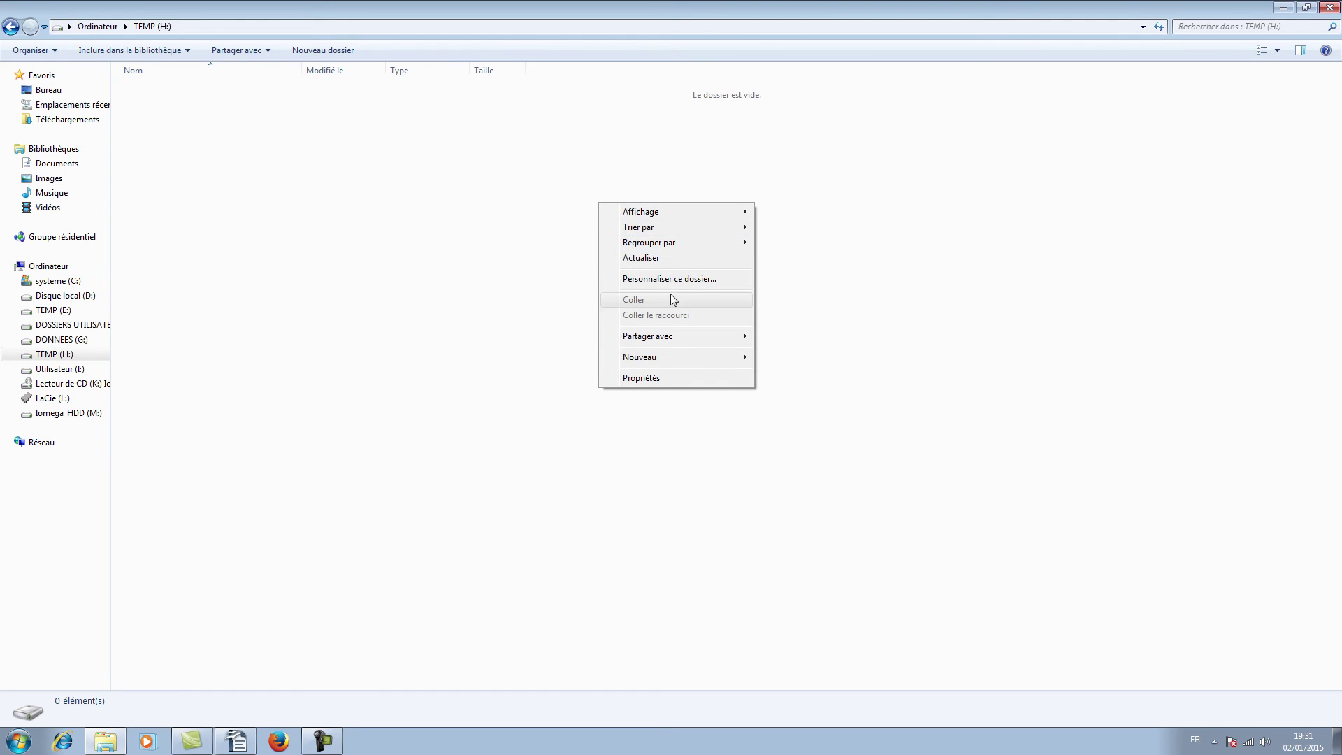
pyautogui.moveTo(696, 360)
pyautogui.click(777, 360)
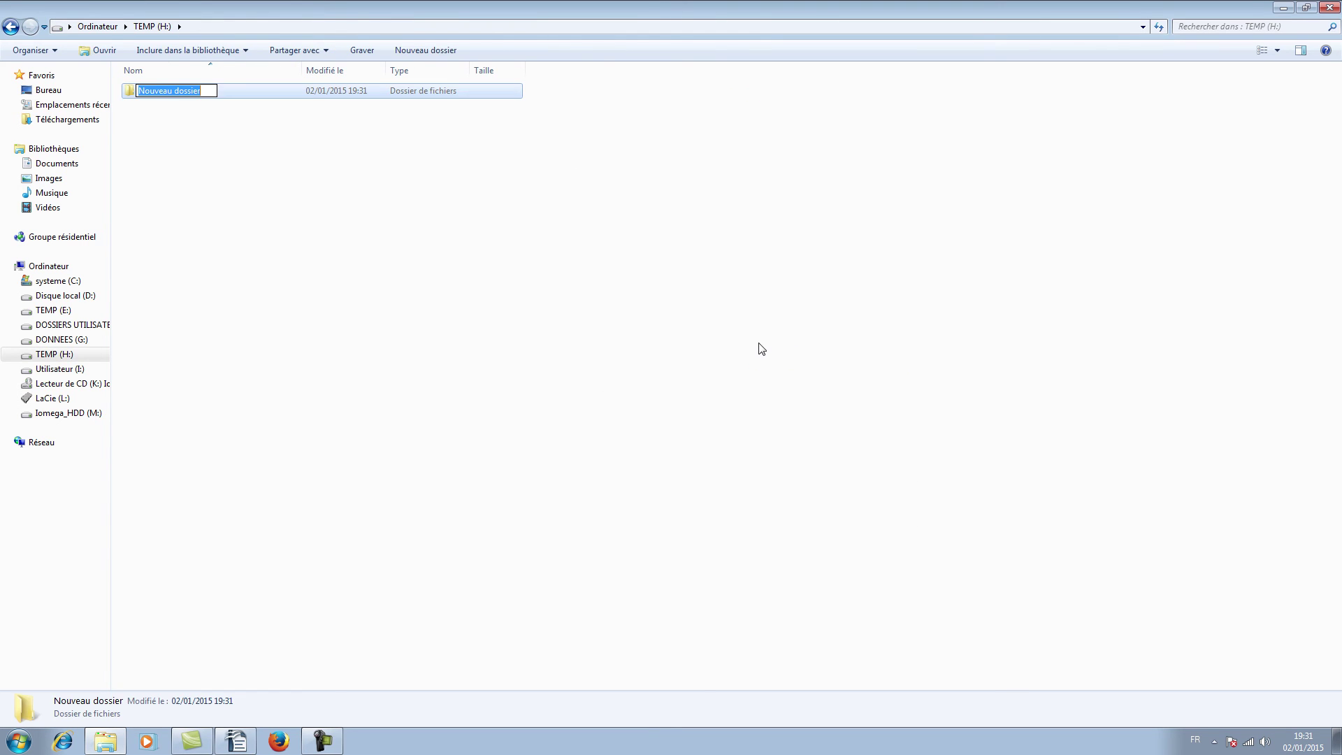
pyautogui.write('TEMP')
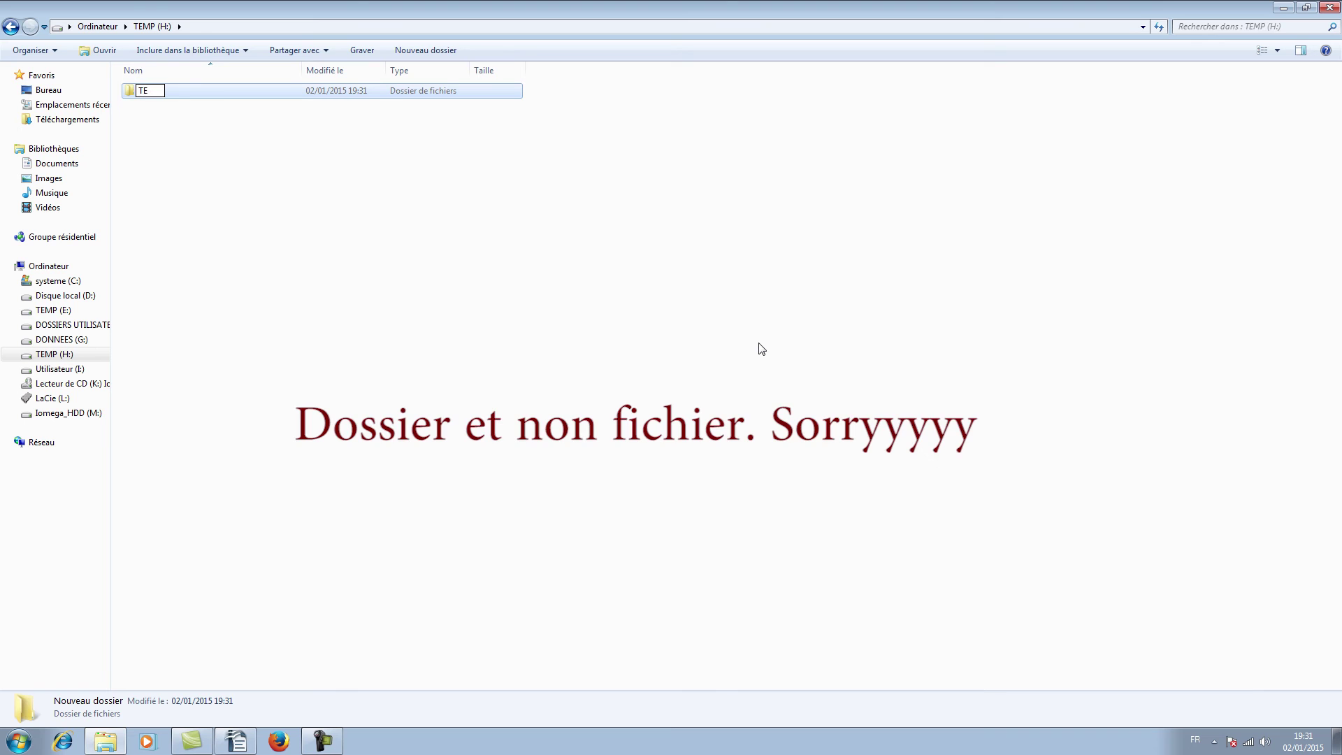
pyautogui.click(640, 359)
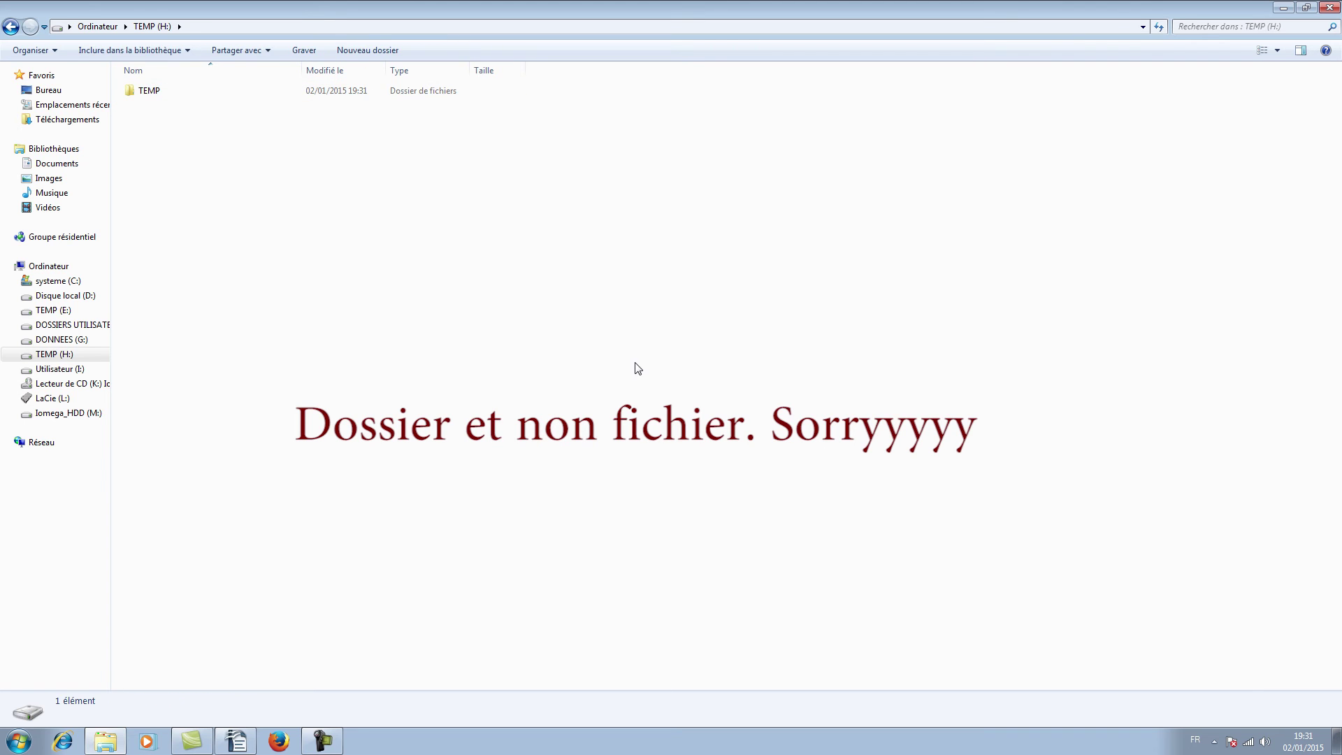
pyautogui.click(1286, 7)
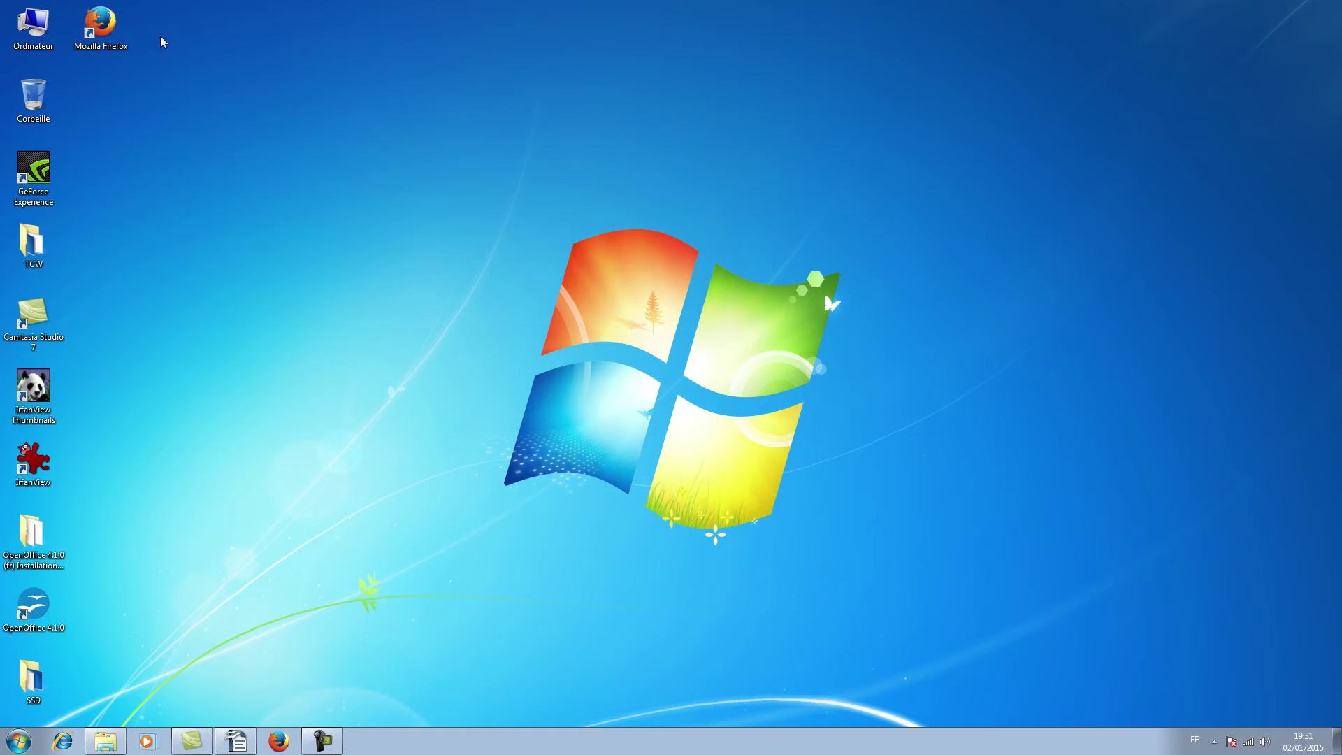
# Open the environment variables (Variables d'environnement) from the computer's advanced system settings.
pyautogui.rightClick(35, 31)
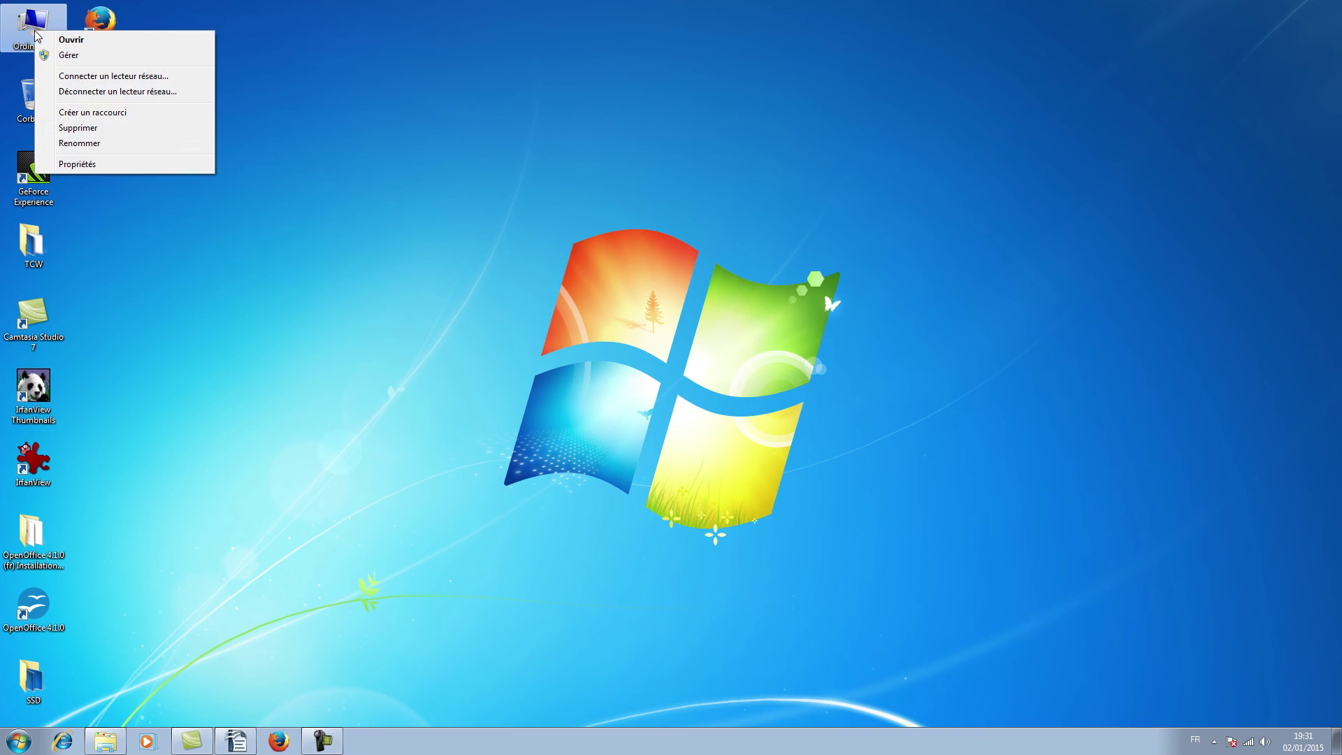
pyautogui.click(100, 166)
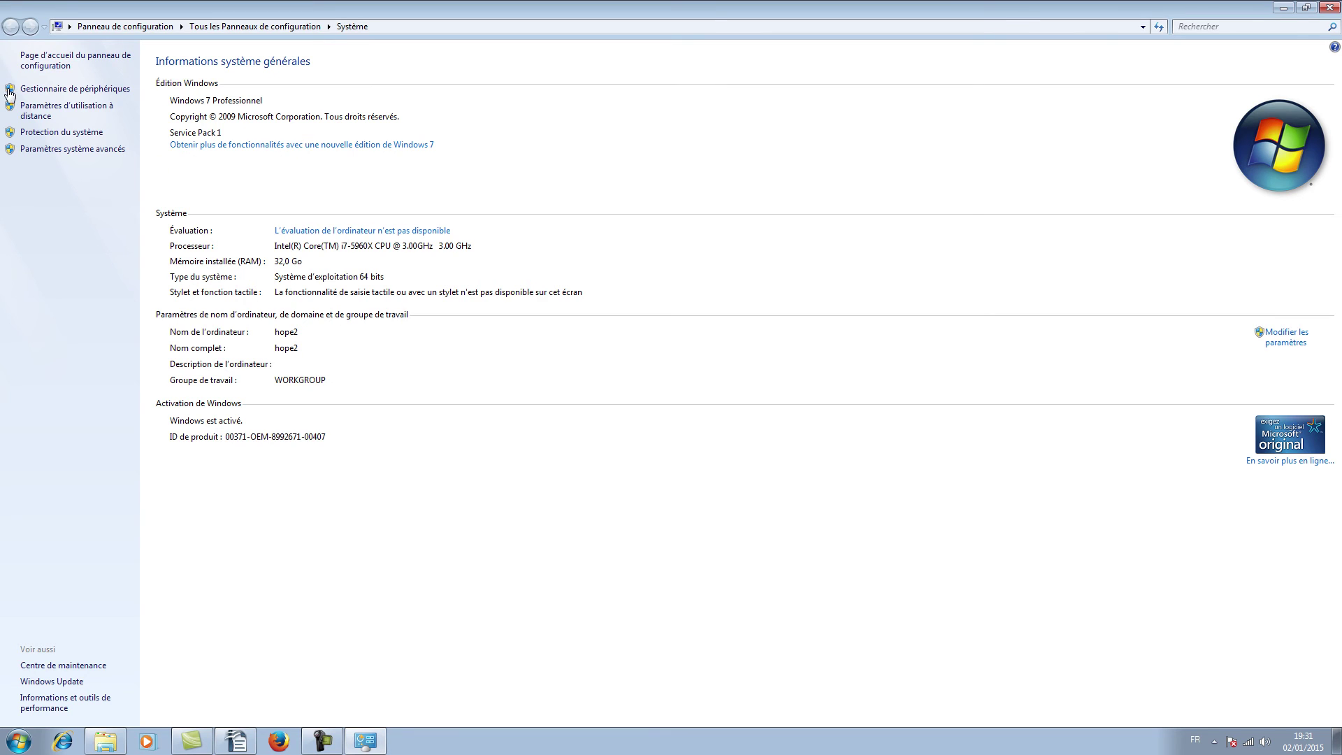
pyautogui.click(83, 149)
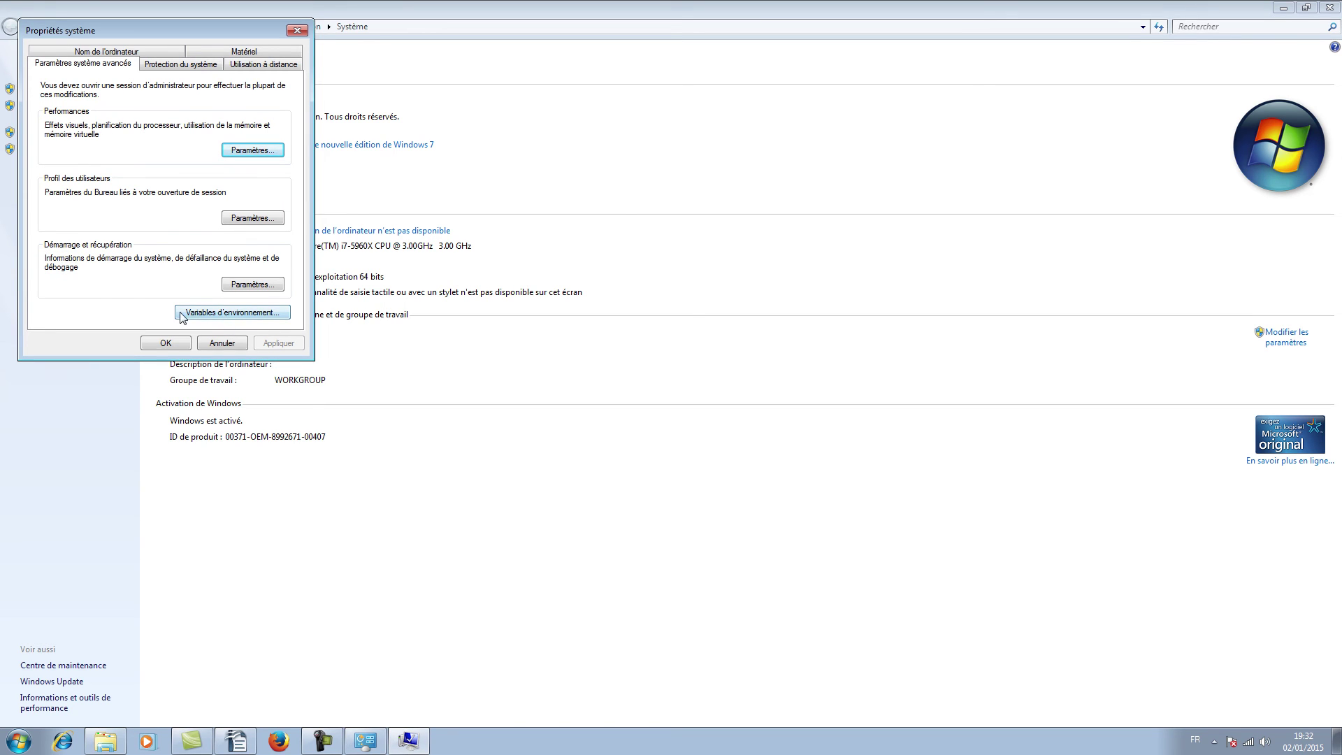
pyautogui.click(224, 316)
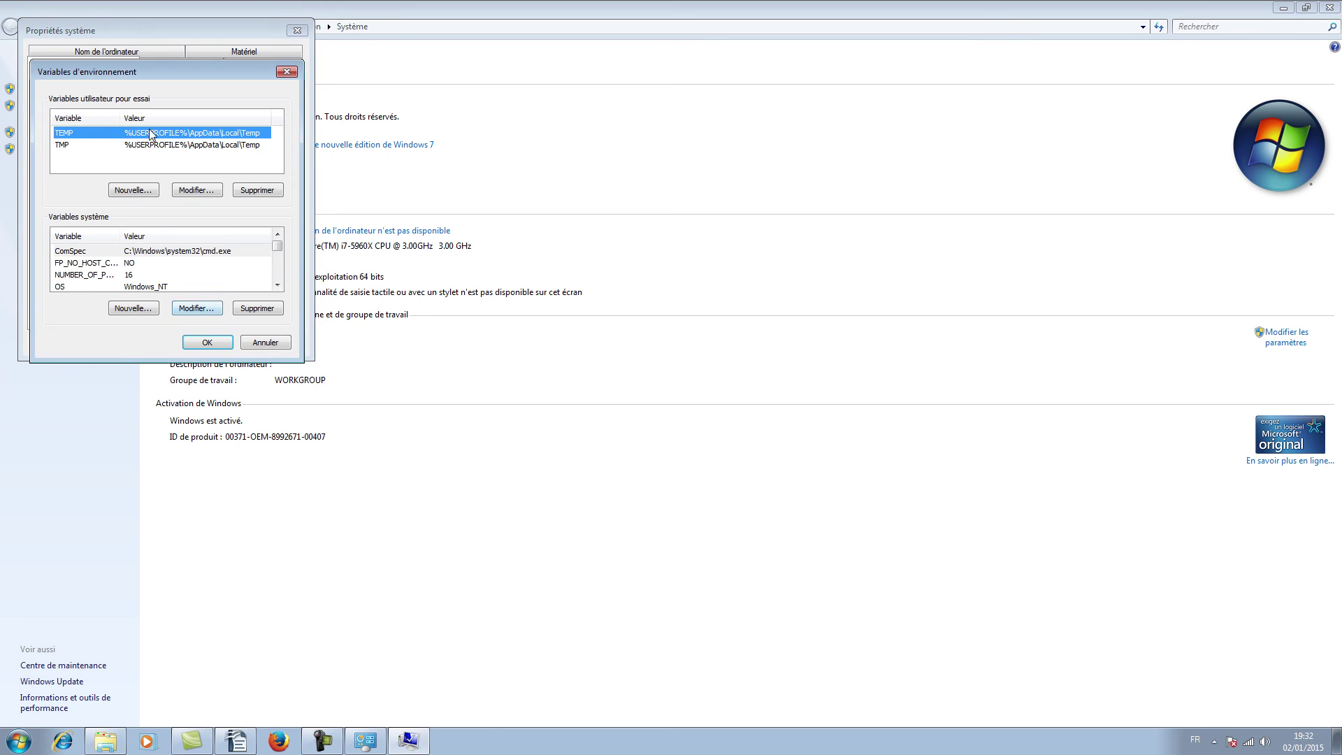
# Examine the TEMP and TMP user variables and their current paths.
pyautogui.click(63, 145)
pyautogui.click(70, 136)
pyautogui.click(68, 146)
pyautogui.click(70, 135)
pyautogui.click(68, 145)
pyautogui.click(70, 134)
pyautogui.click(70, 142)
# Open the TEMP user variable for editing and select its entire value.
pyautogui.click(70, 134)
pyautogui.click(197, 190)
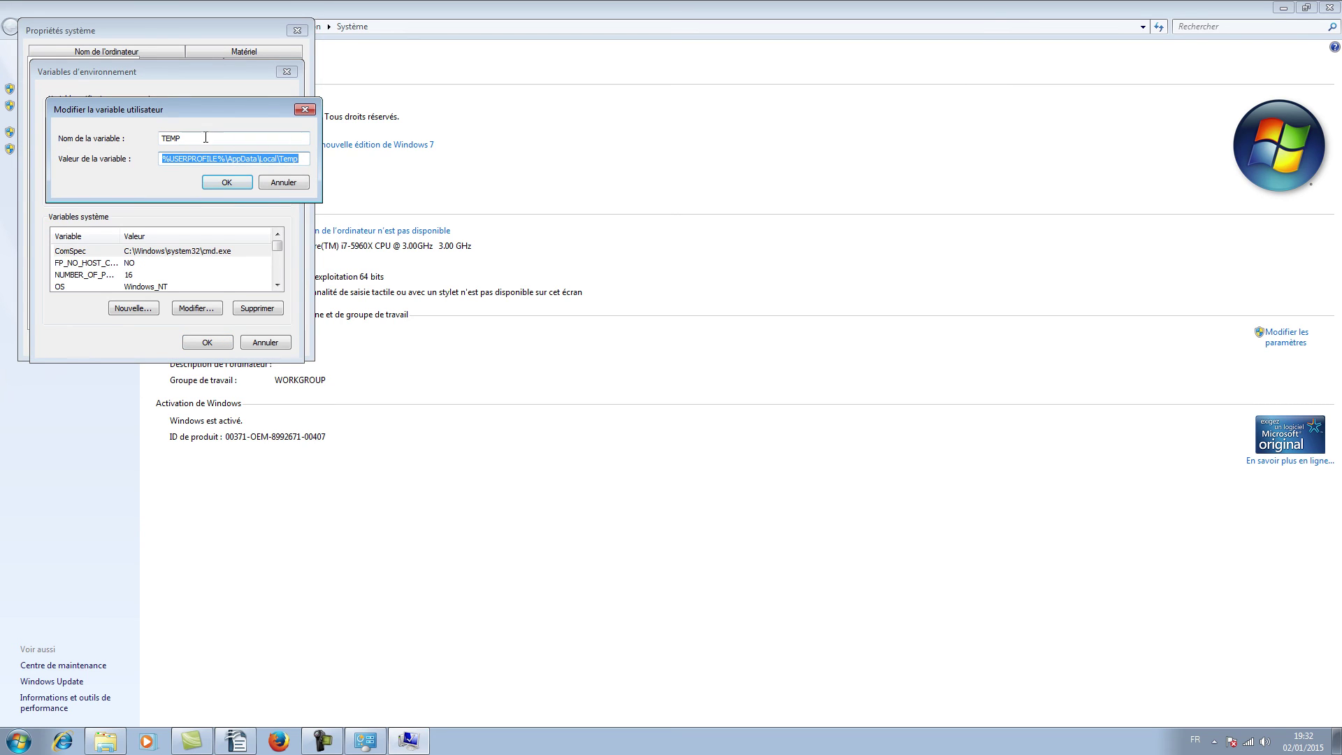
pyautogui.click(181, 161)
pyautogui.moveTo(300, 161); pyautogui.dragTo(131, 174)
# Switch to Windows Explorer, open the TEMP folder on drive H: and copy its path H:\TEMP.
pyautogui.click(115, 741)
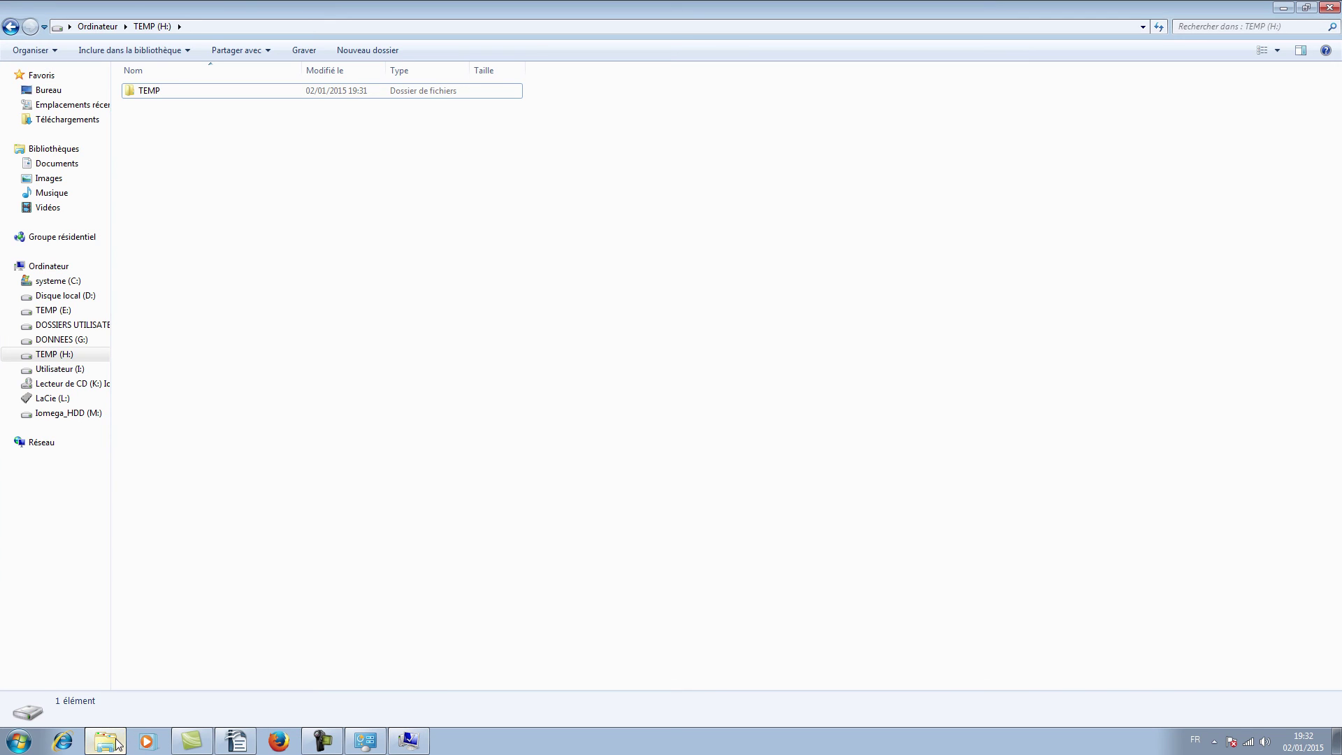
pyautogui.click(233, 26)
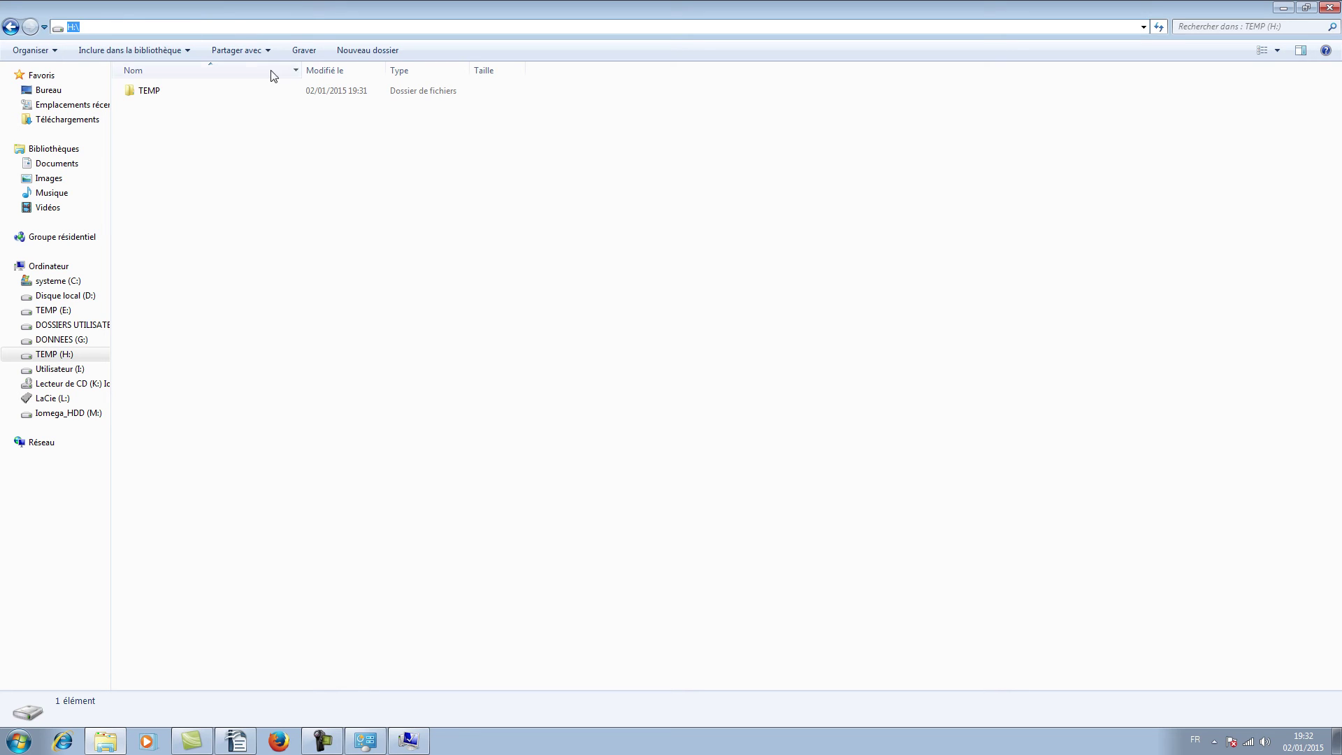
pyautogui.doubleClick(168, 95)
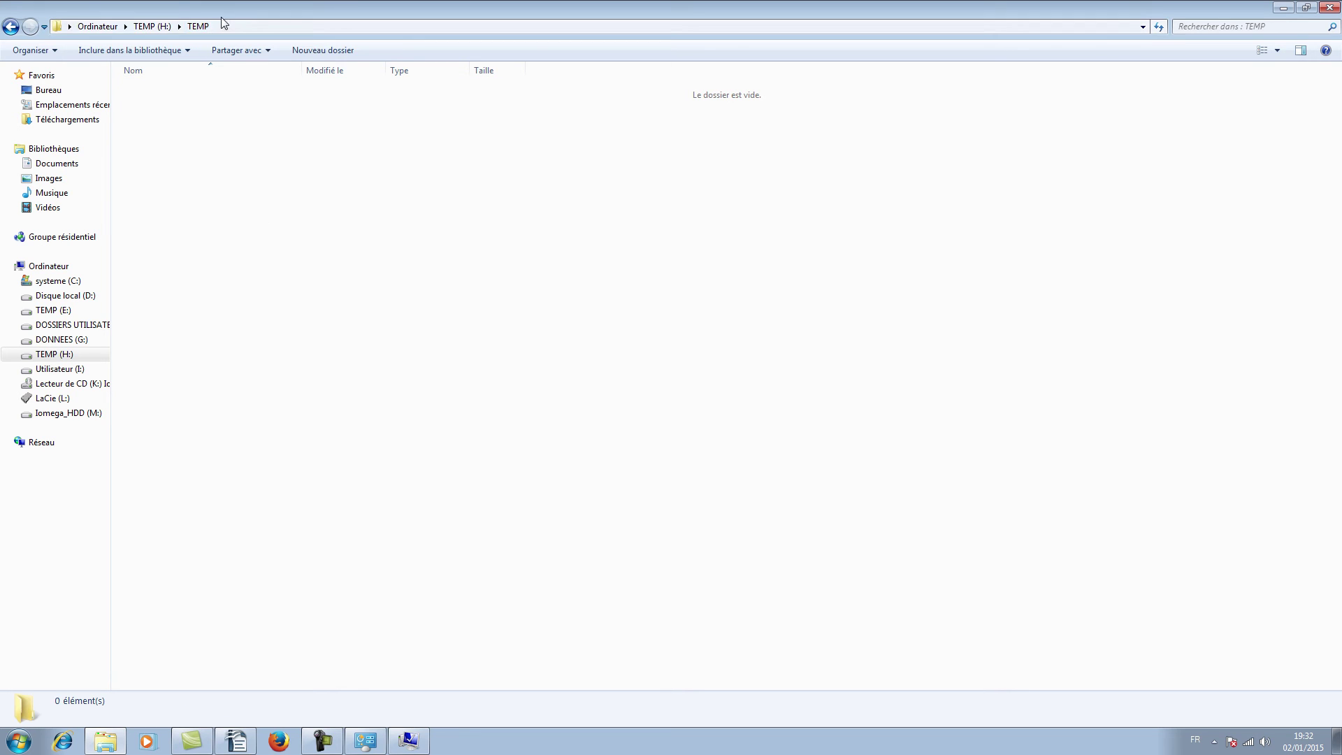
pyautogui.click(112, 26)
pyautogui.hotkey('ctrl', 'c')
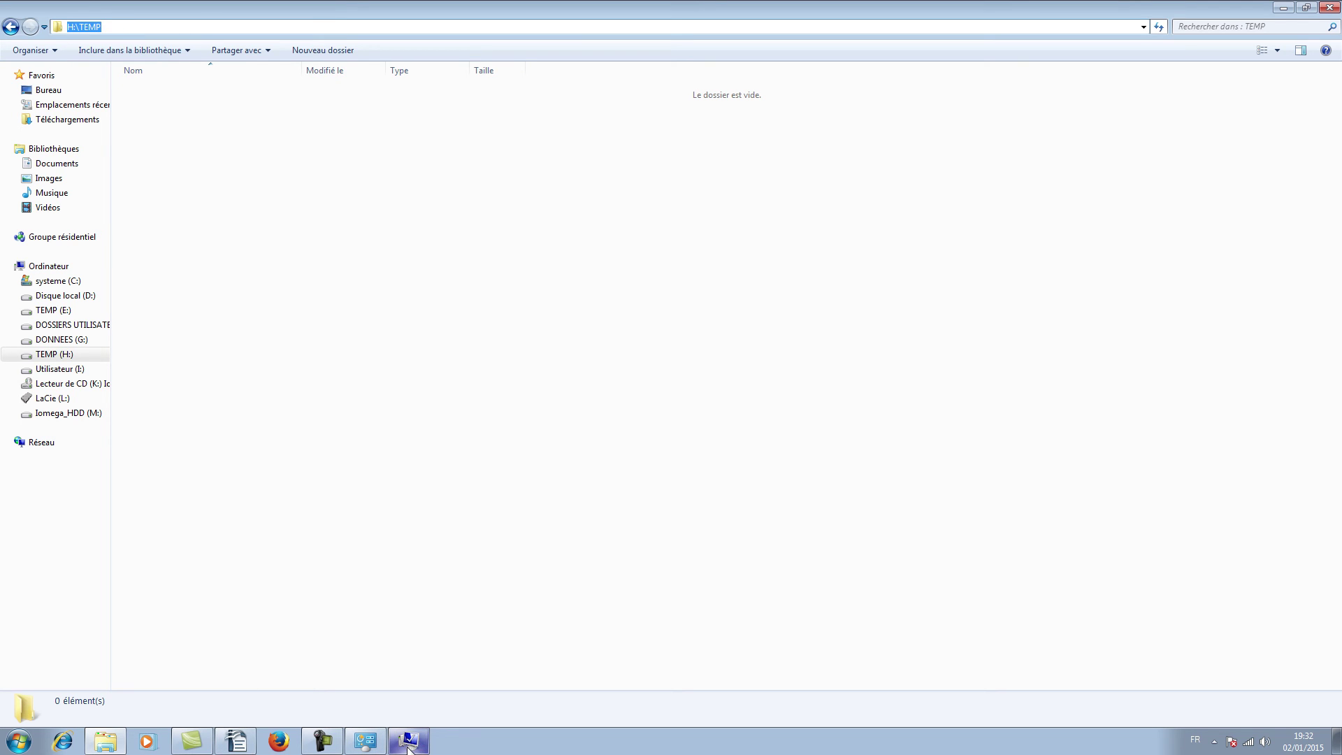
pyautogui.rightClick(121, 28)
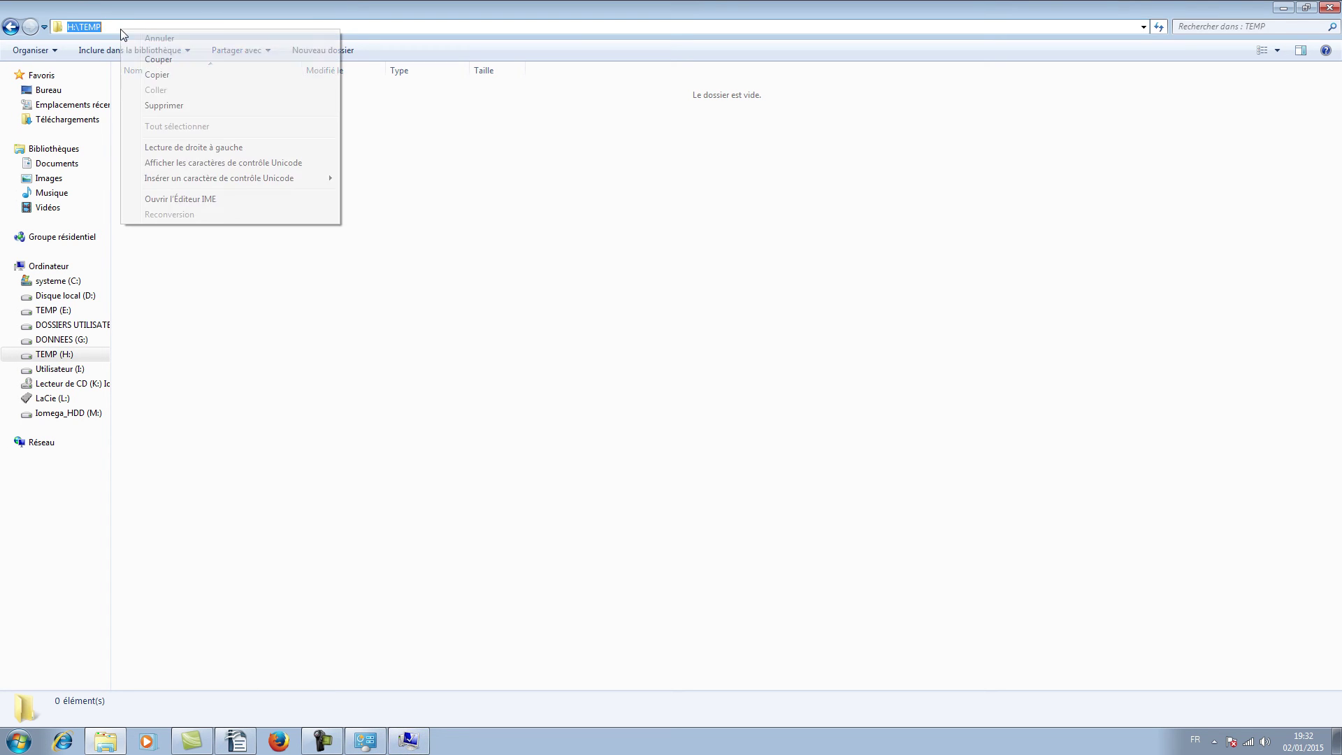
pyautogui.click(157, 75)
# Replace the TEMP user variable's value with the copied path H:\TEMP.
pyautogui.click(409, 743)
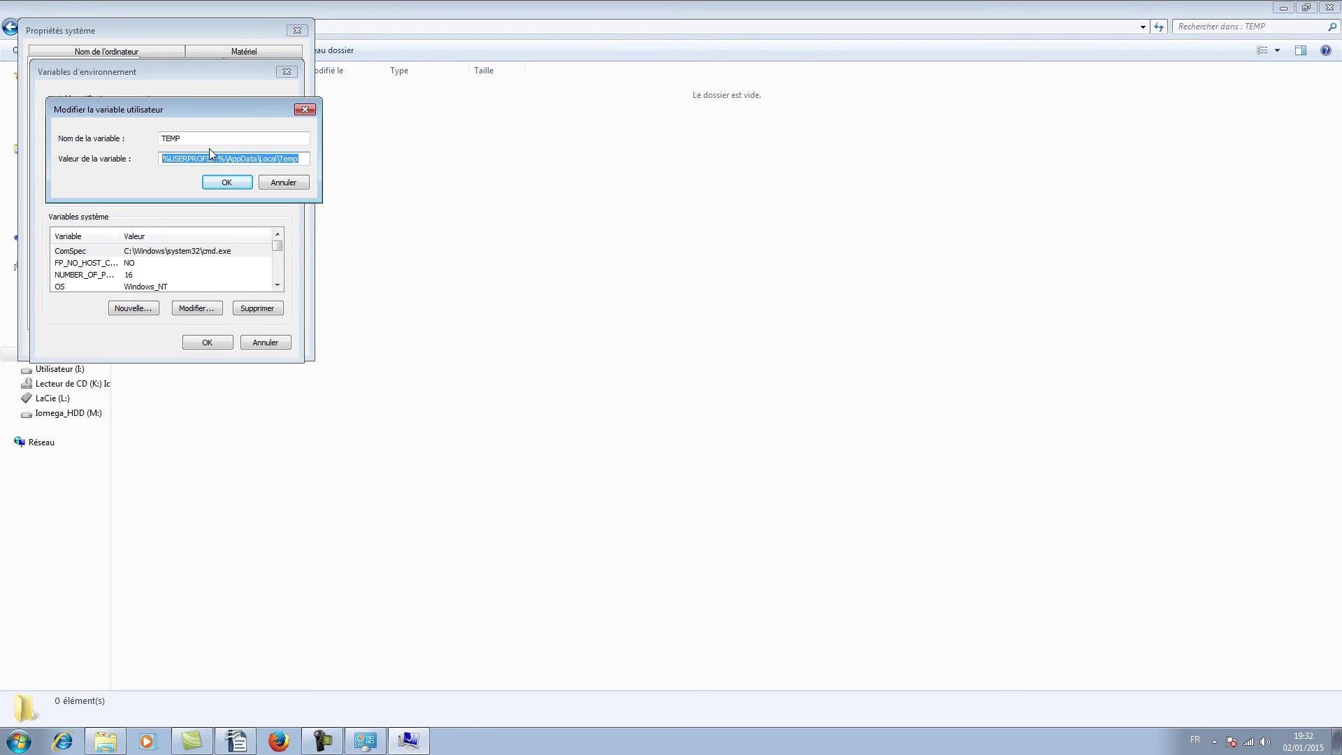
pyautogui.hotkey('ctrl', 'v')
pyautogui.click(240, 183)
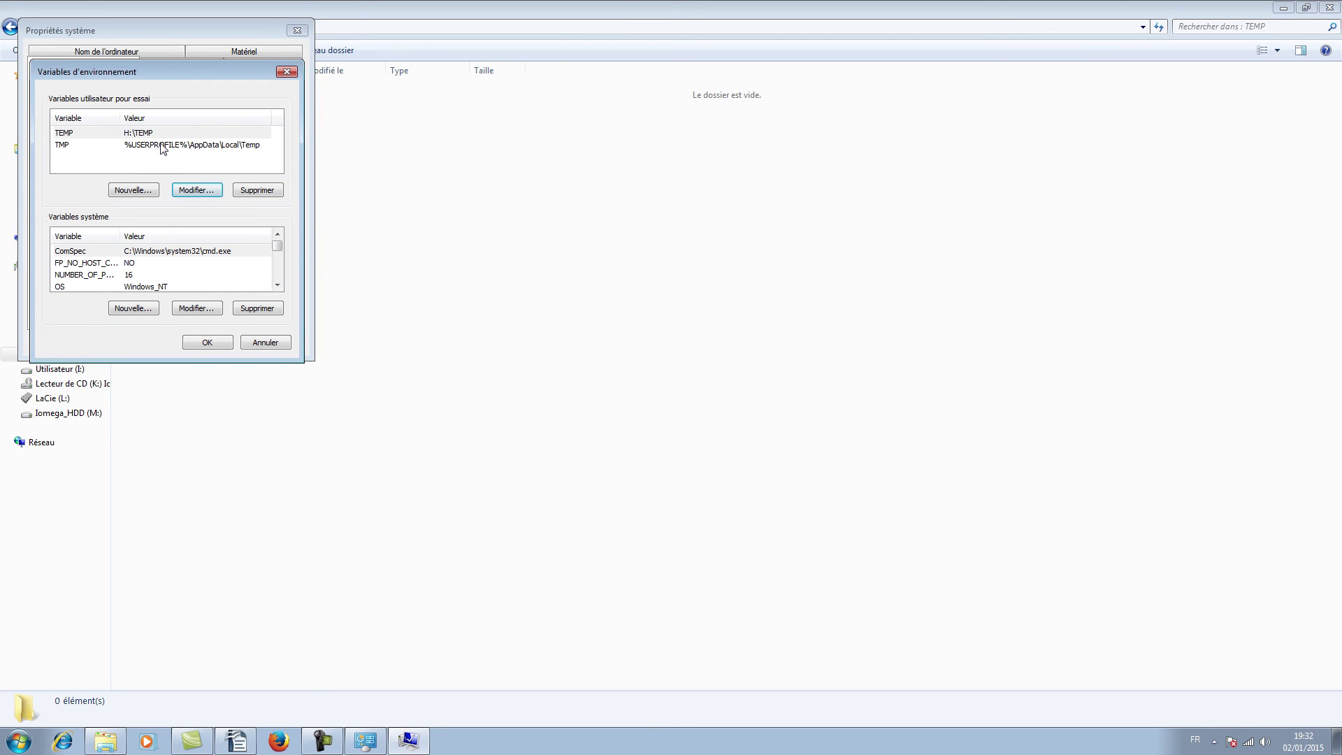
# Set the TMP user variable to H:\TEMP, apply the environment variables and close the remaining system and Explorer windows.
pyautogui.click(161, 145)
pyautogui.click(200, 191)
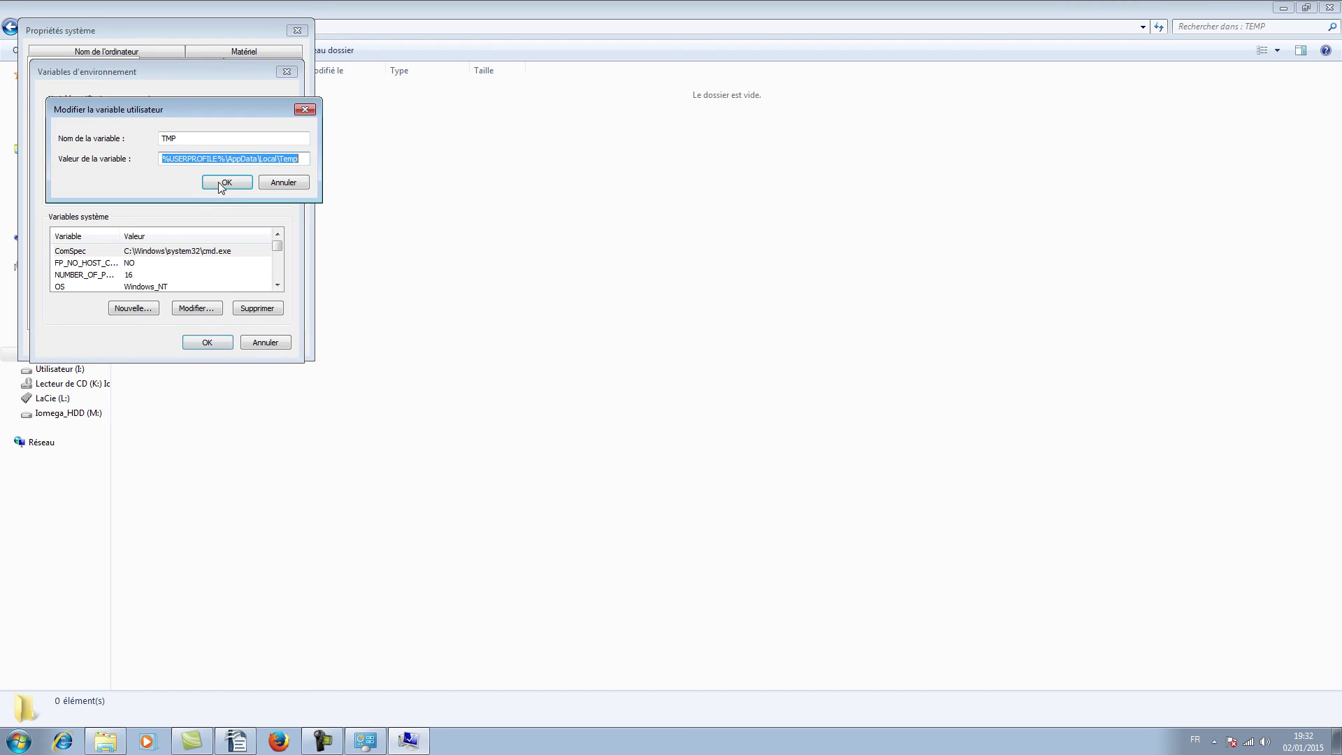
pyautogui.hotkey('ctrl', 'v')
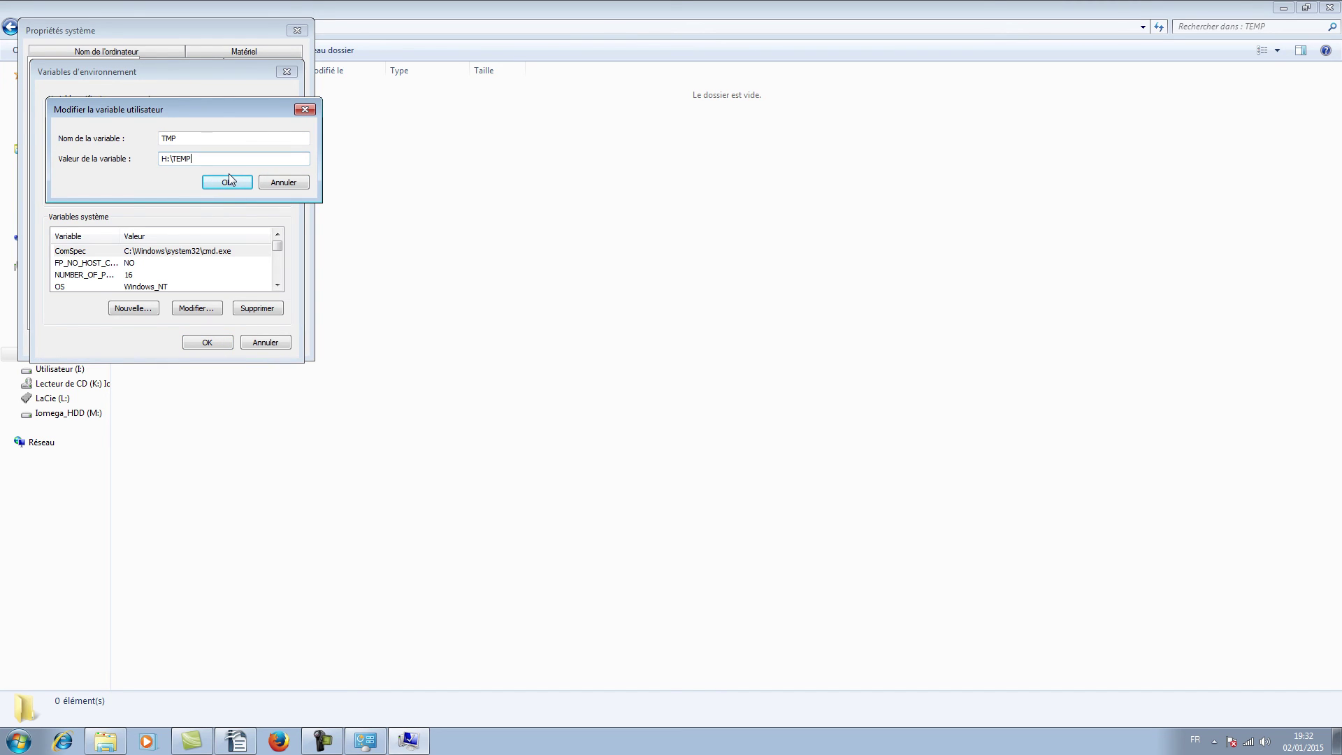
pyautogui.click(228, 181)
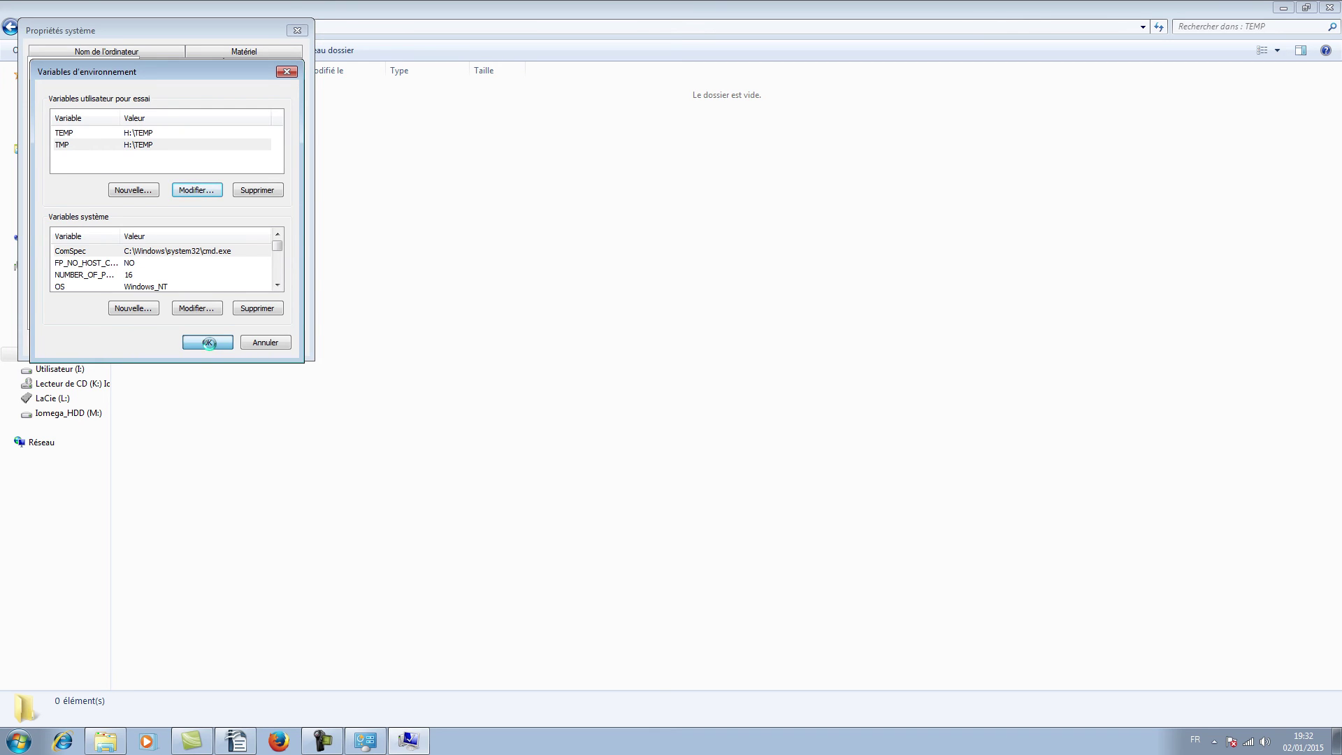
pyautogui.click(208, 343)
pyautogui.click(184, 344)
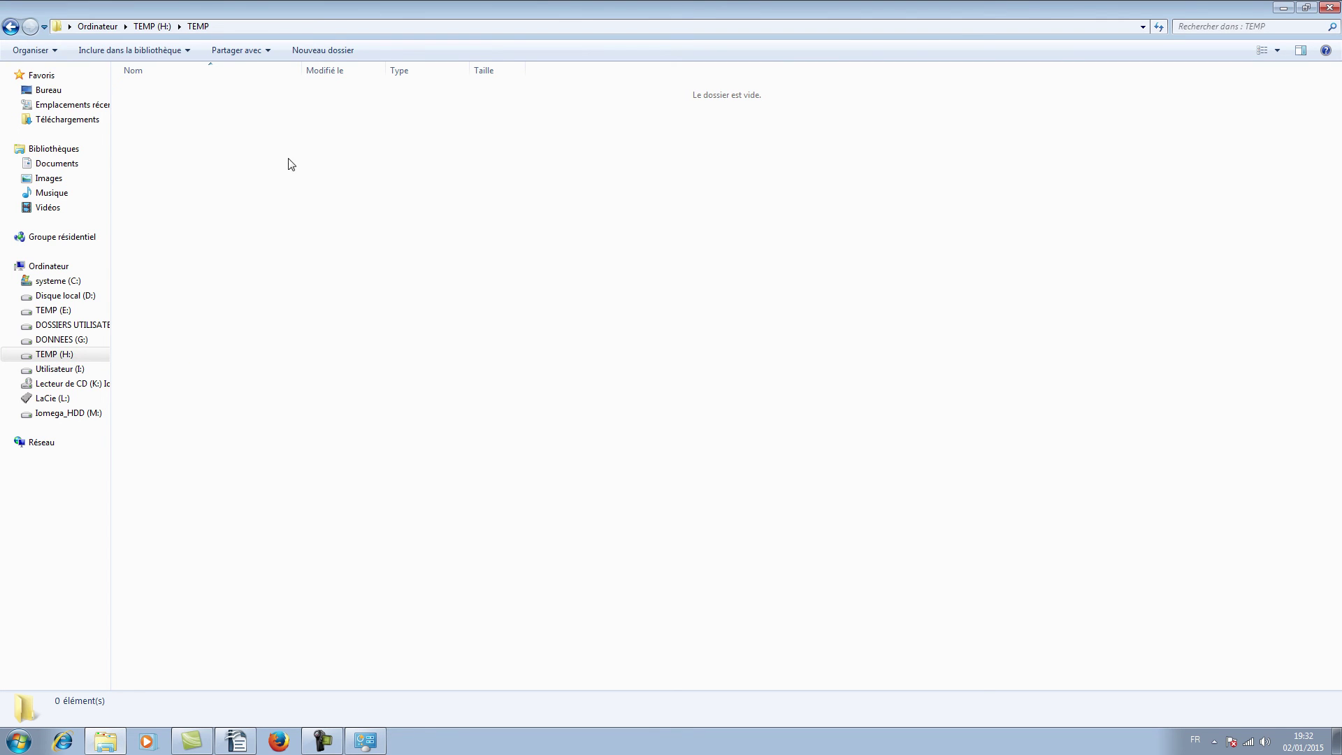
pyautogui.click(1330, 8)
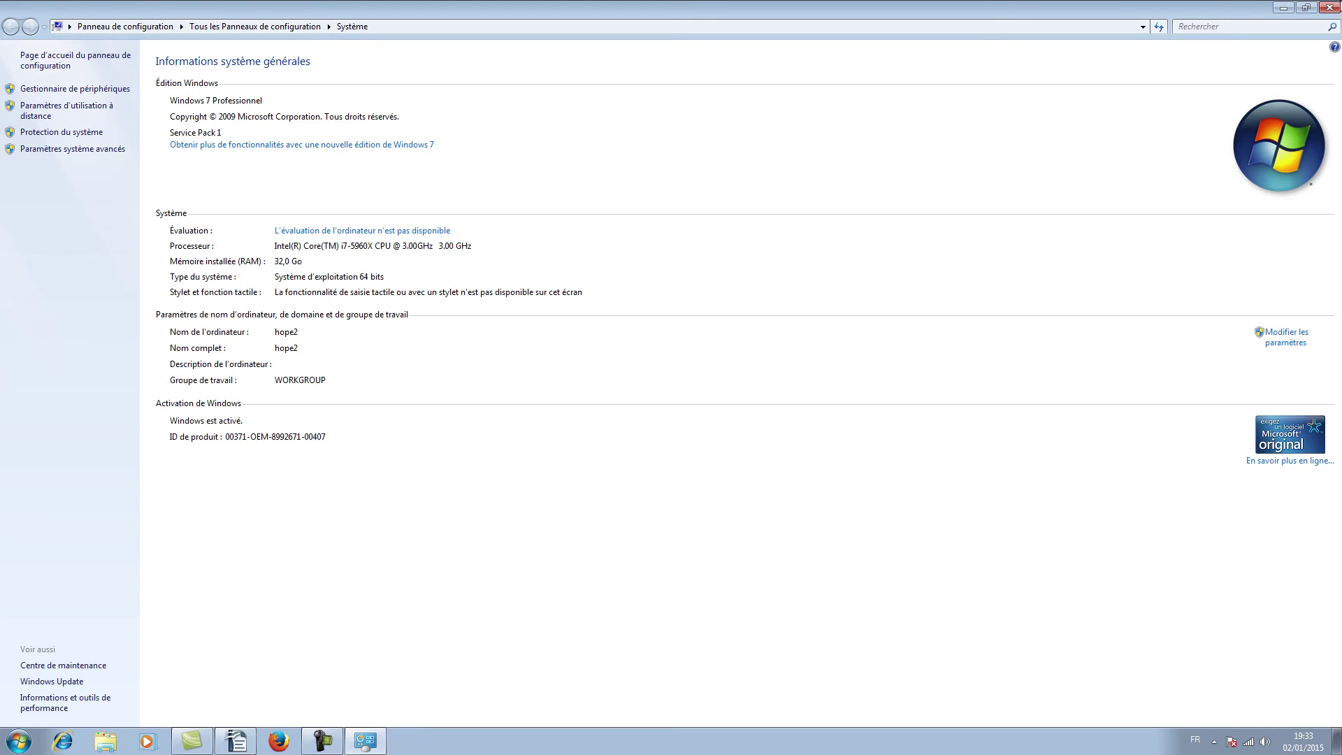
pyautogui.click(1323, 7)
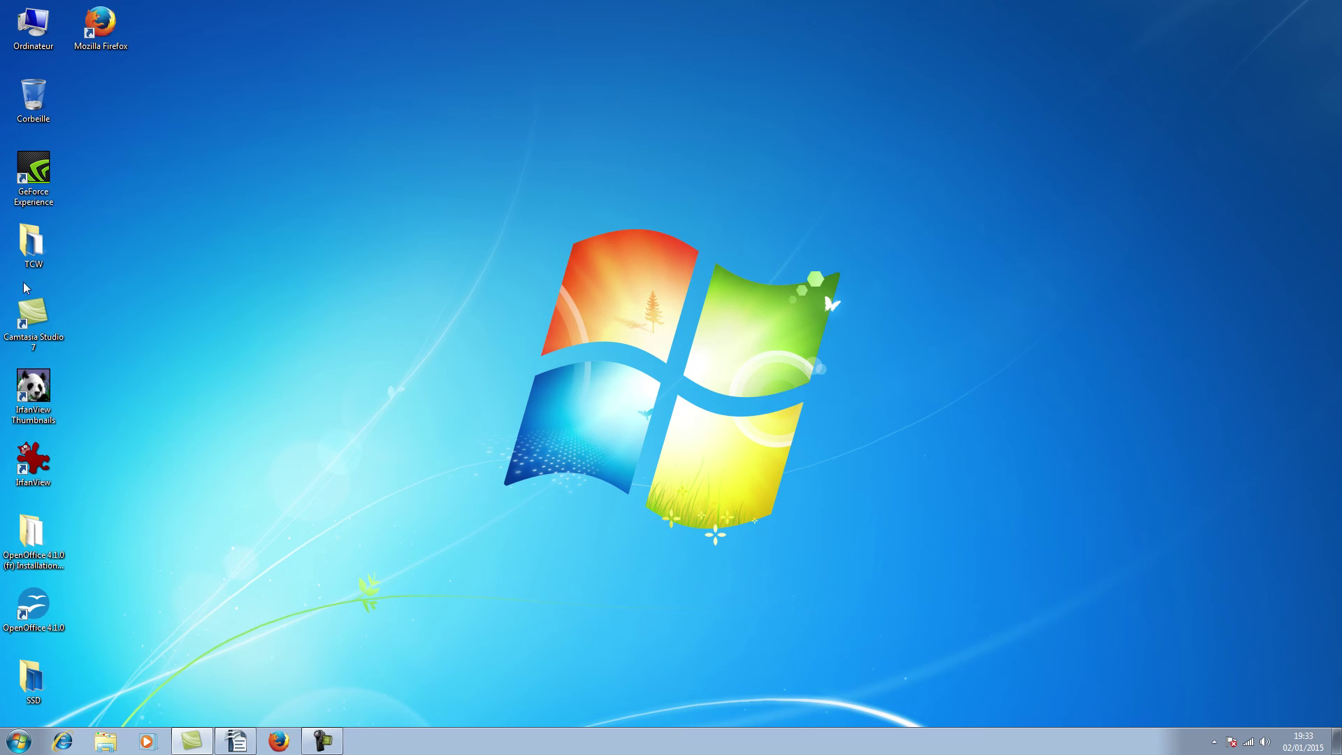
# Check the contents of the TEMP folder on drive H: and close the Explorer window.
pyautogui.click(106, 742)
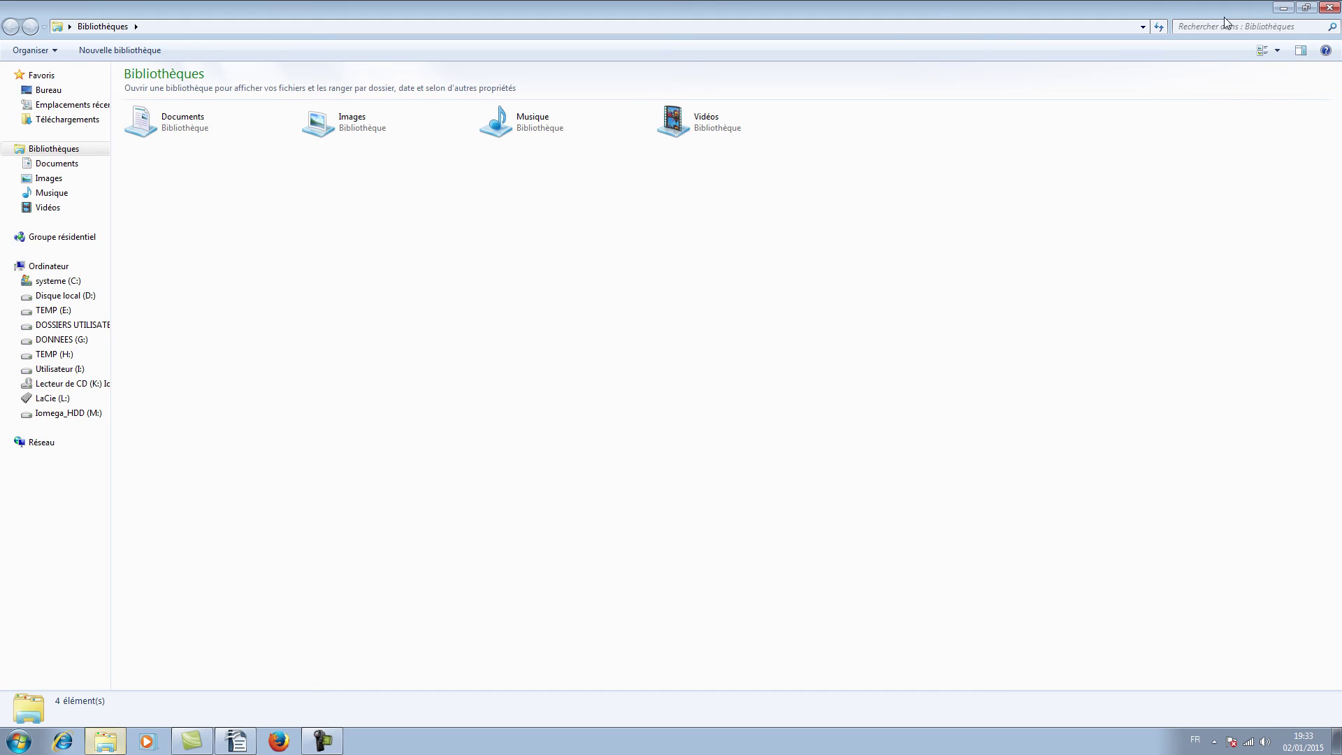
pyautogui.click(71, 272)
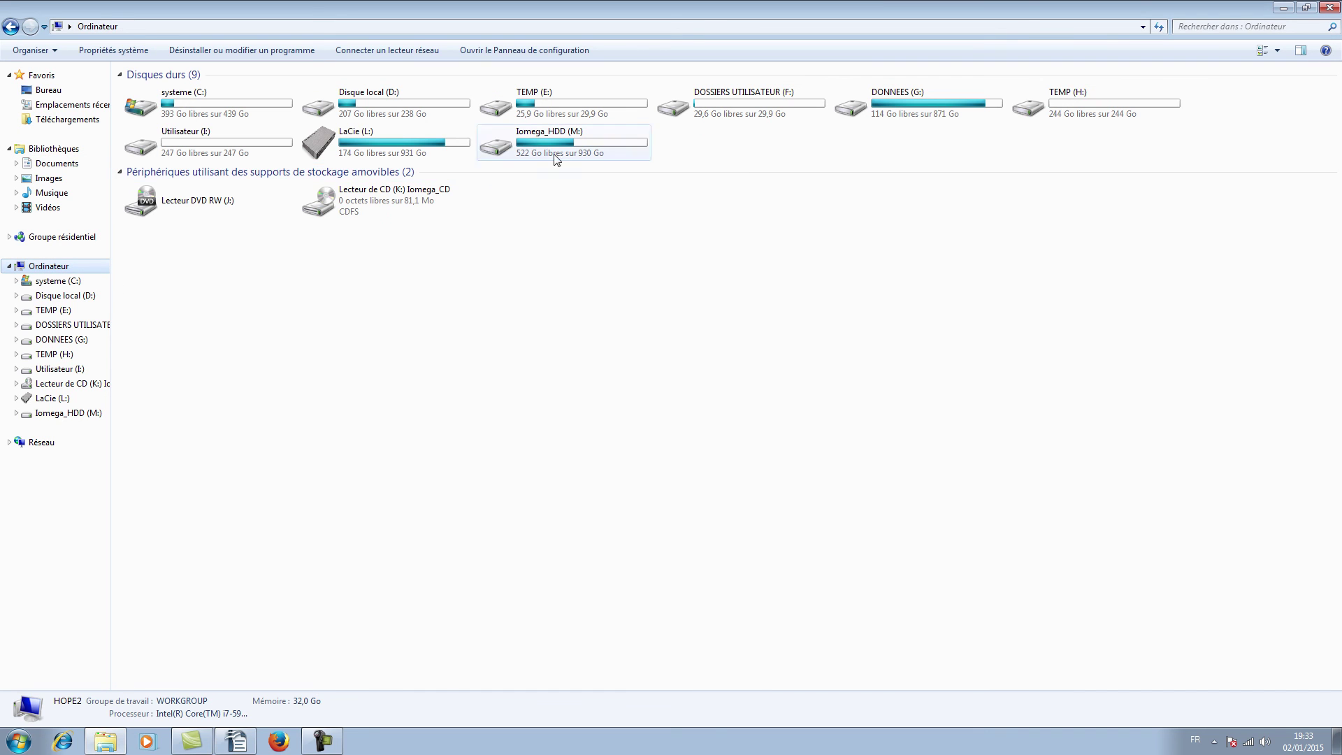
pyautogui.doubleClick(1088, 107)
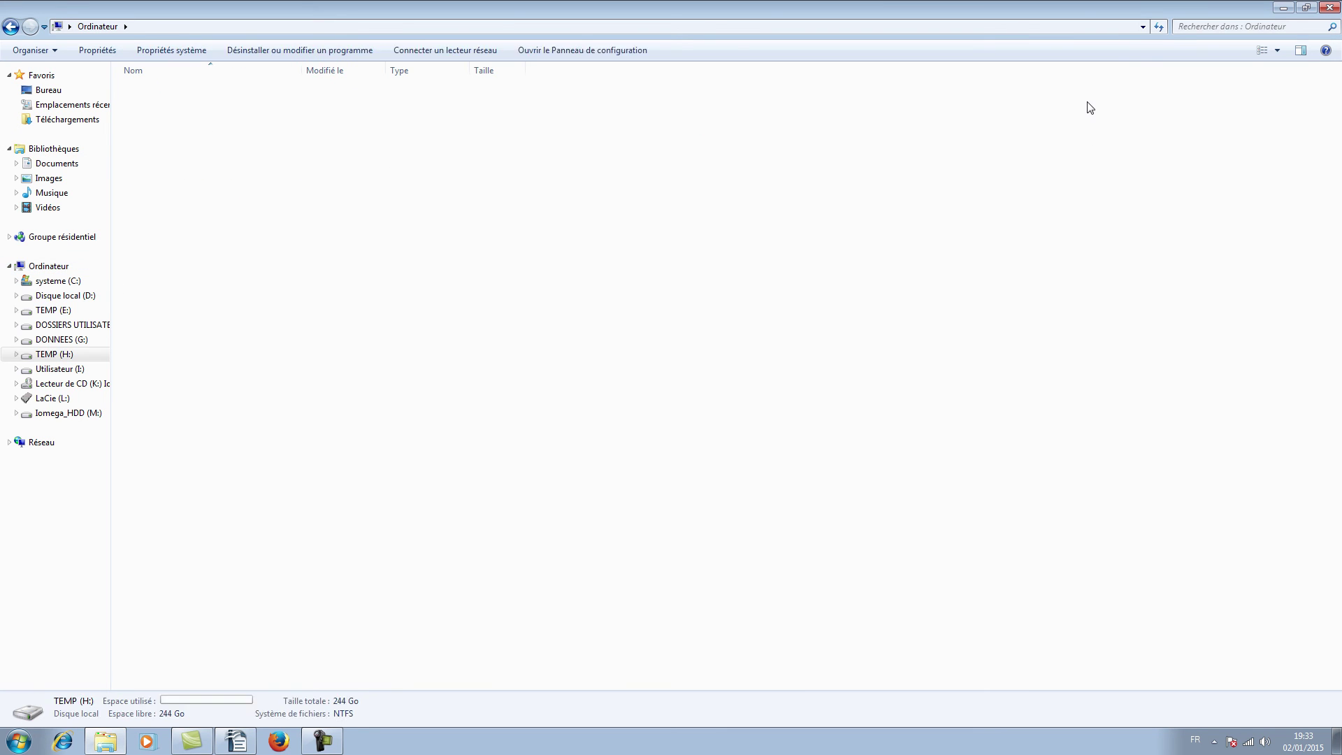
pyautogui.doubleClick(157, 94)
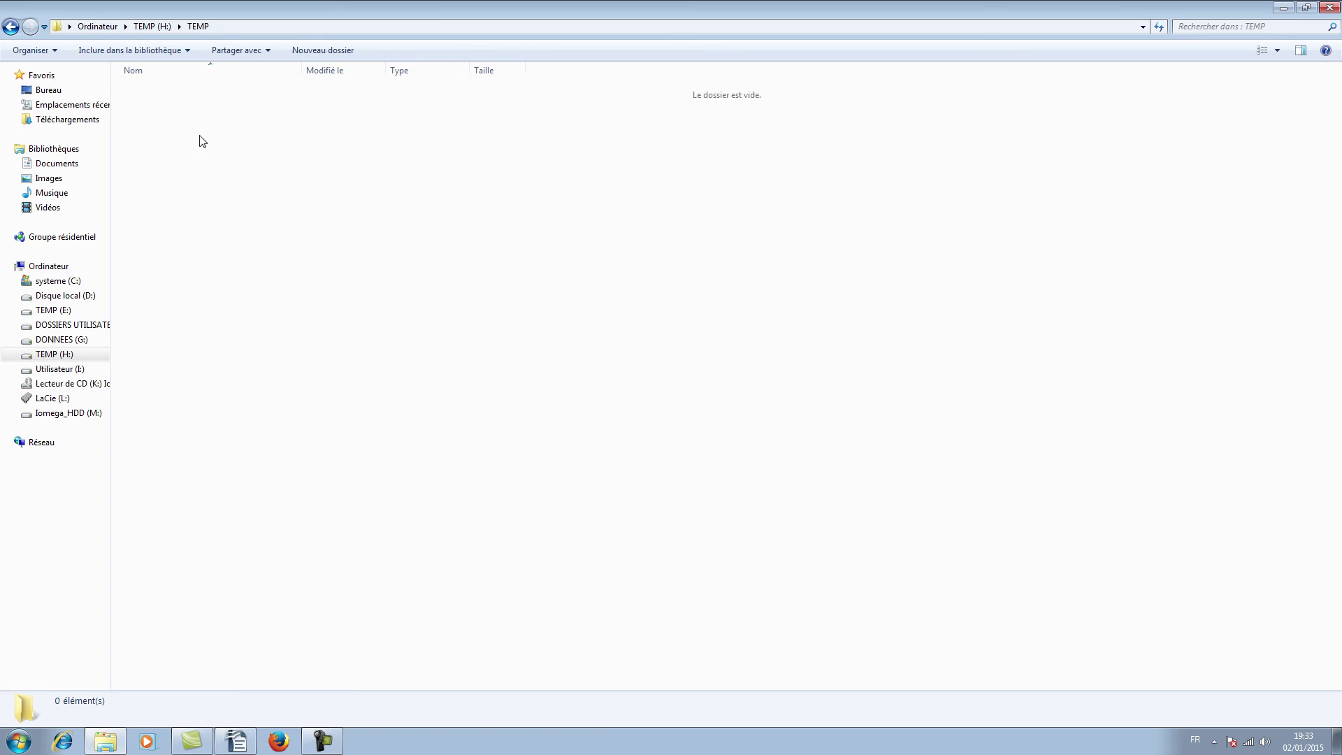
pyautogui.click(1337, 11)
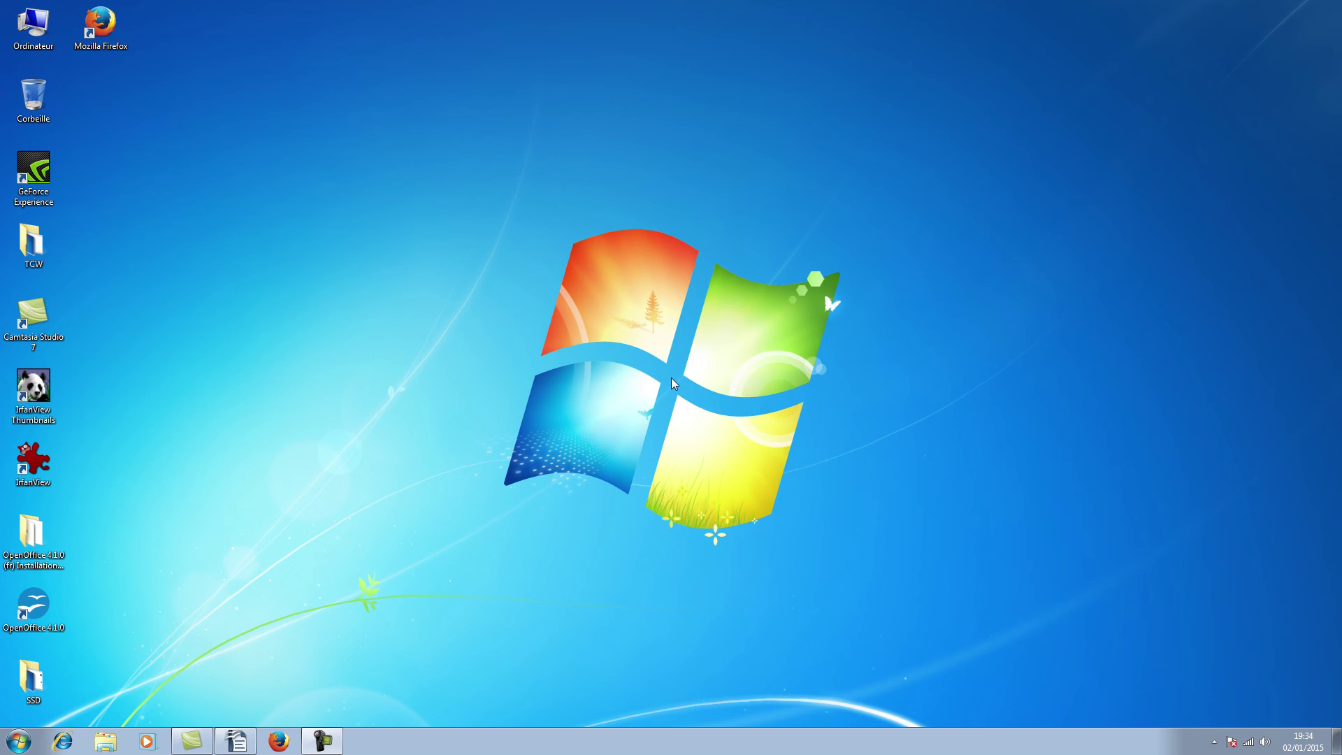
# Browse from Ordinateur to the essai folder under Utilisateurs on drive C: and select its Téléchargements folder.
pyautogui.doubleClick(47, 26)
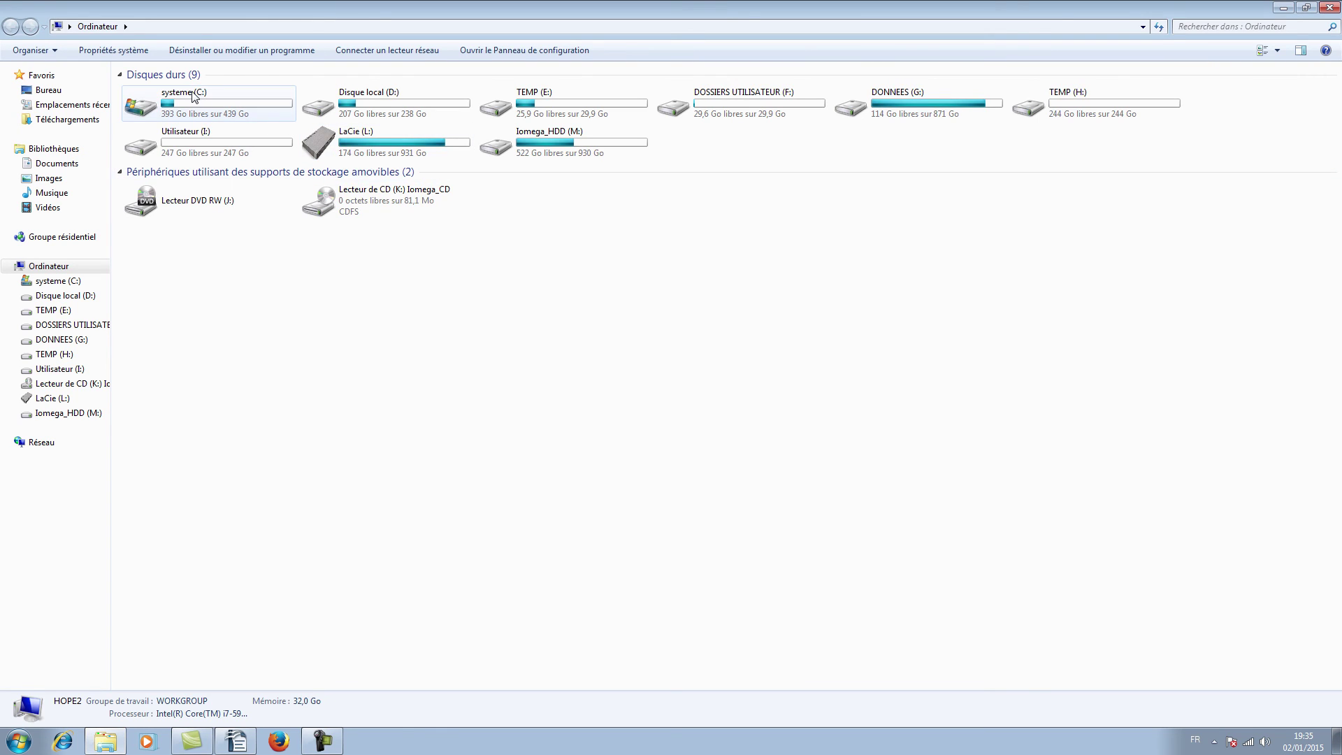
pyautogui.doubleClick(195, 103)
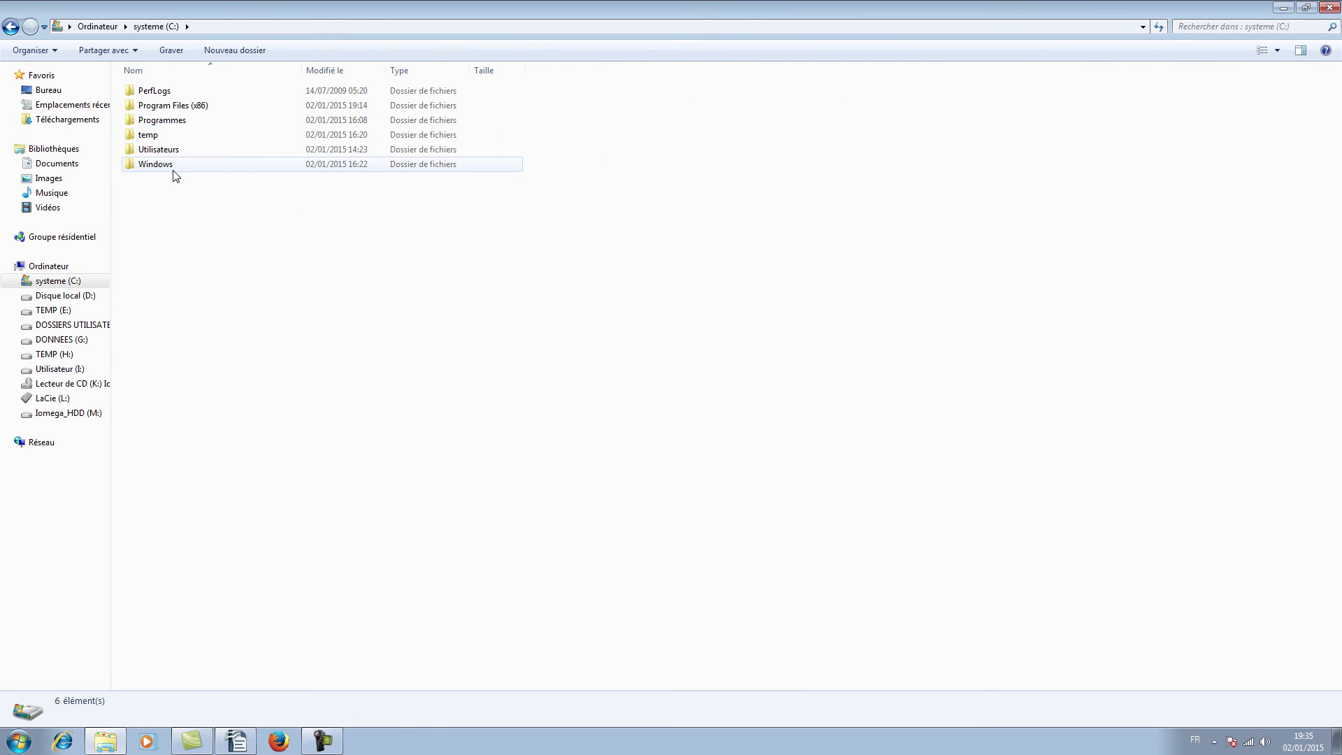
pyautogui.doubleClick(170, 152)
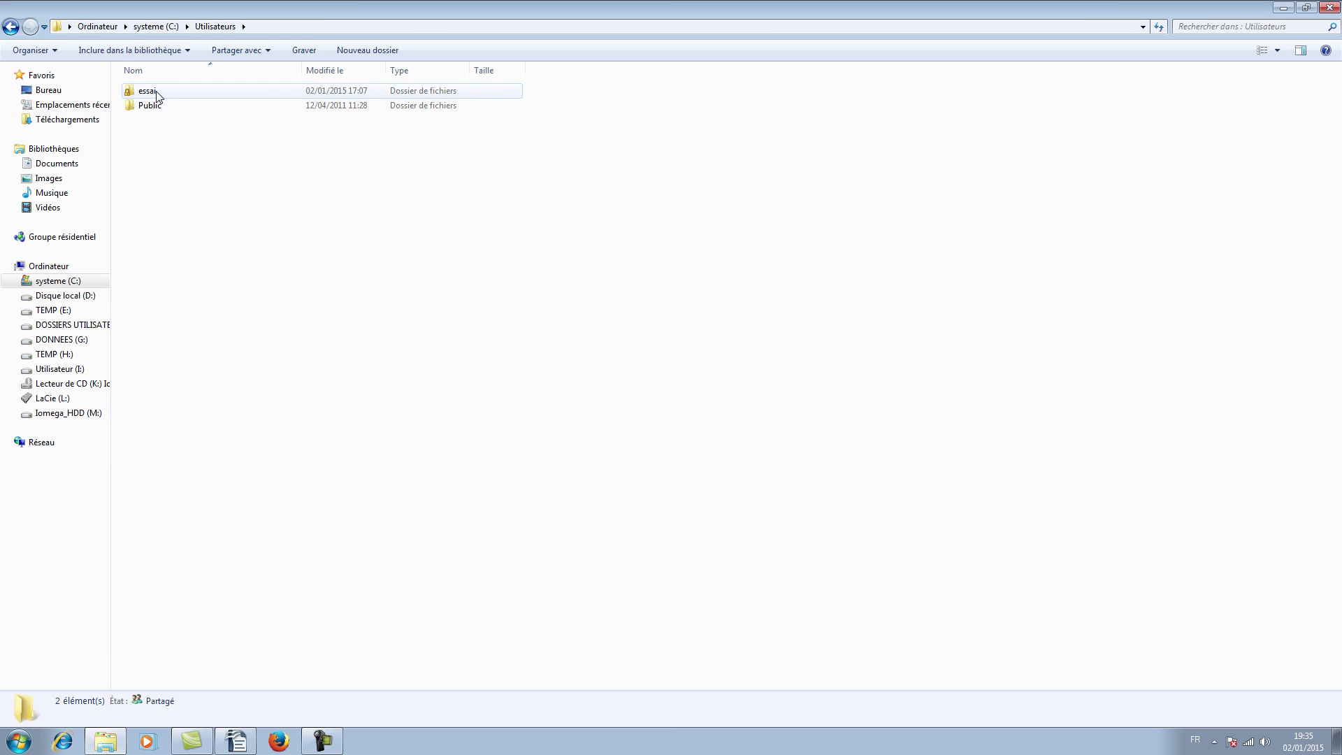
pyautogui.doubleClick(159, 95)
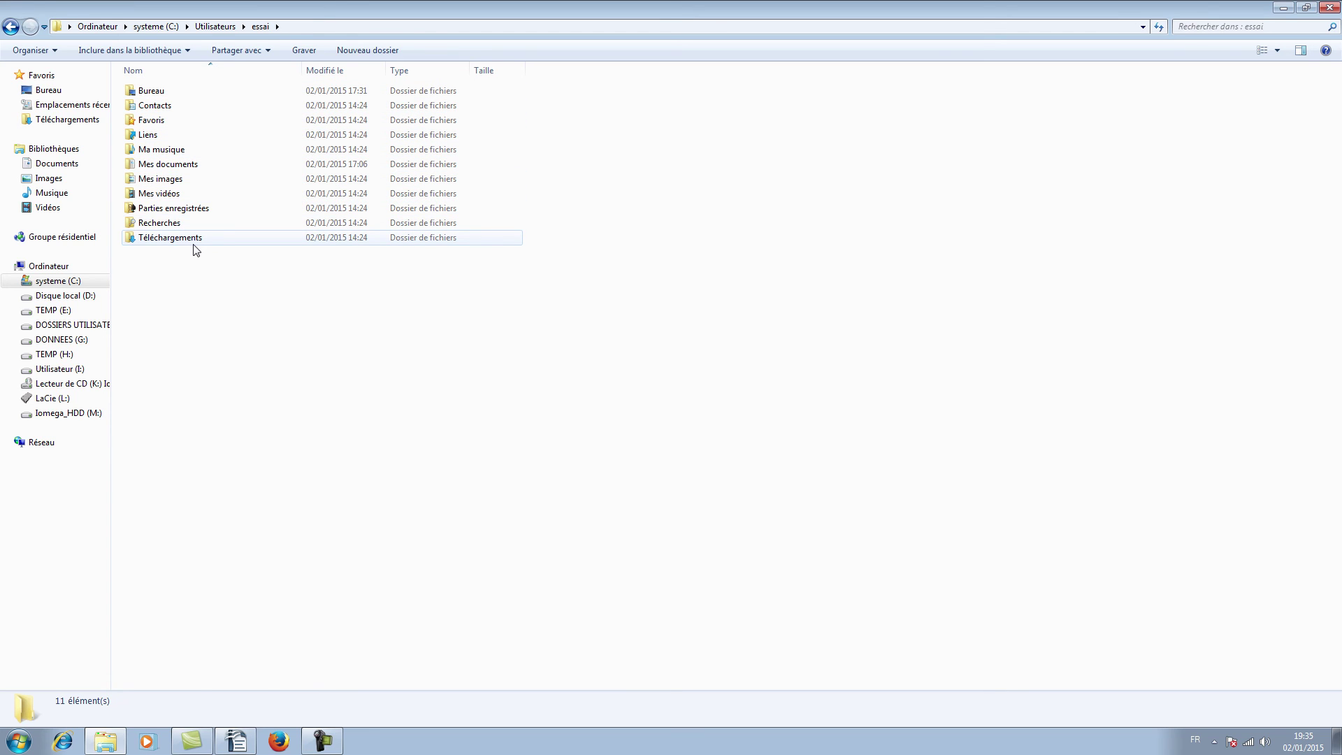
pyautogui.moveTo(197, 250)
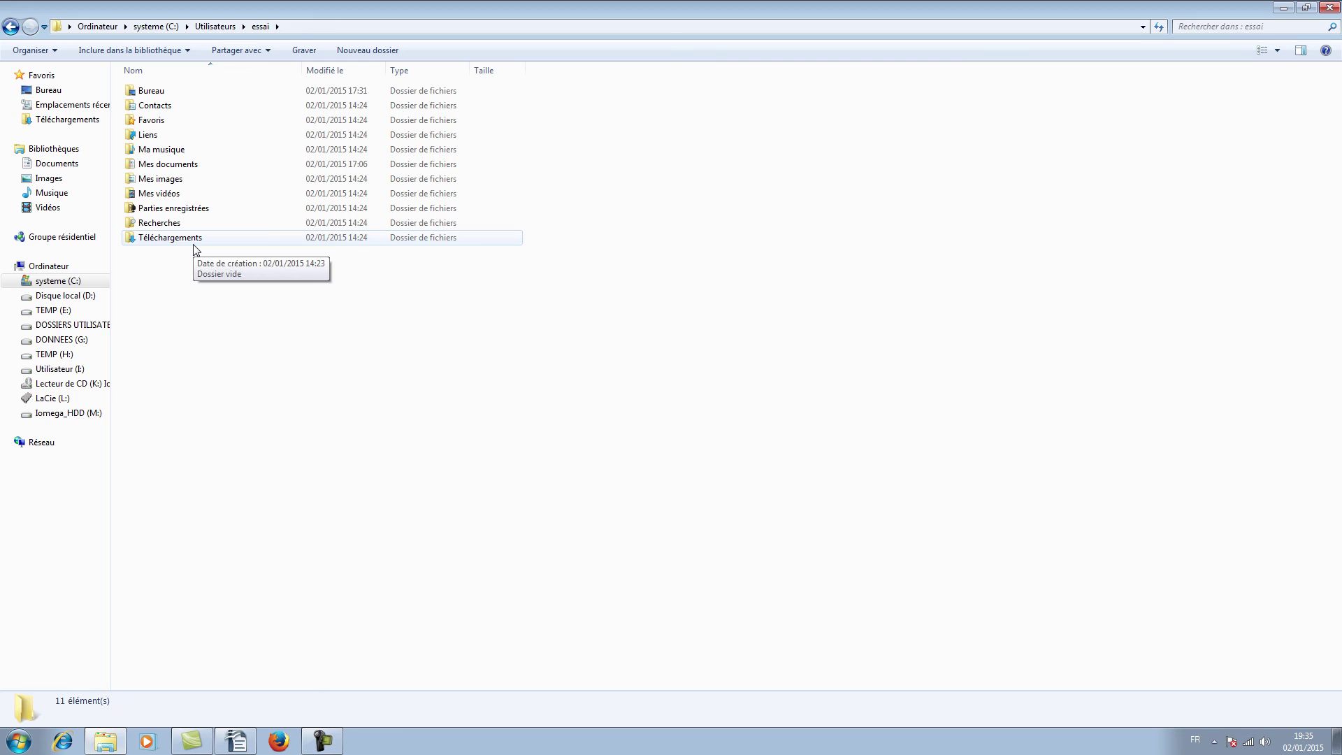
pyautogui.click(194, 244)
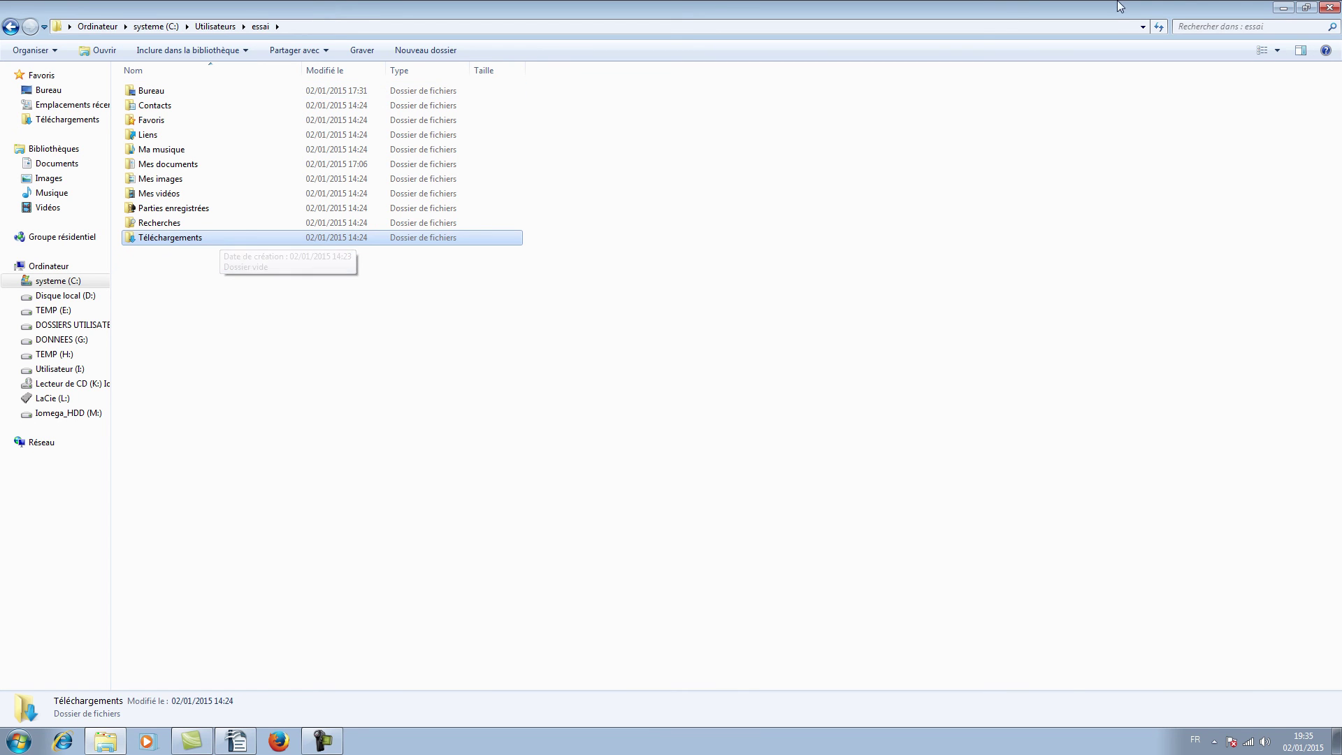
# Minimise the essai folder window, open the Utilisateur (I:) drive from Ordinateur and create a folder named Bureau there.
pyautogui.click(1283, 7)
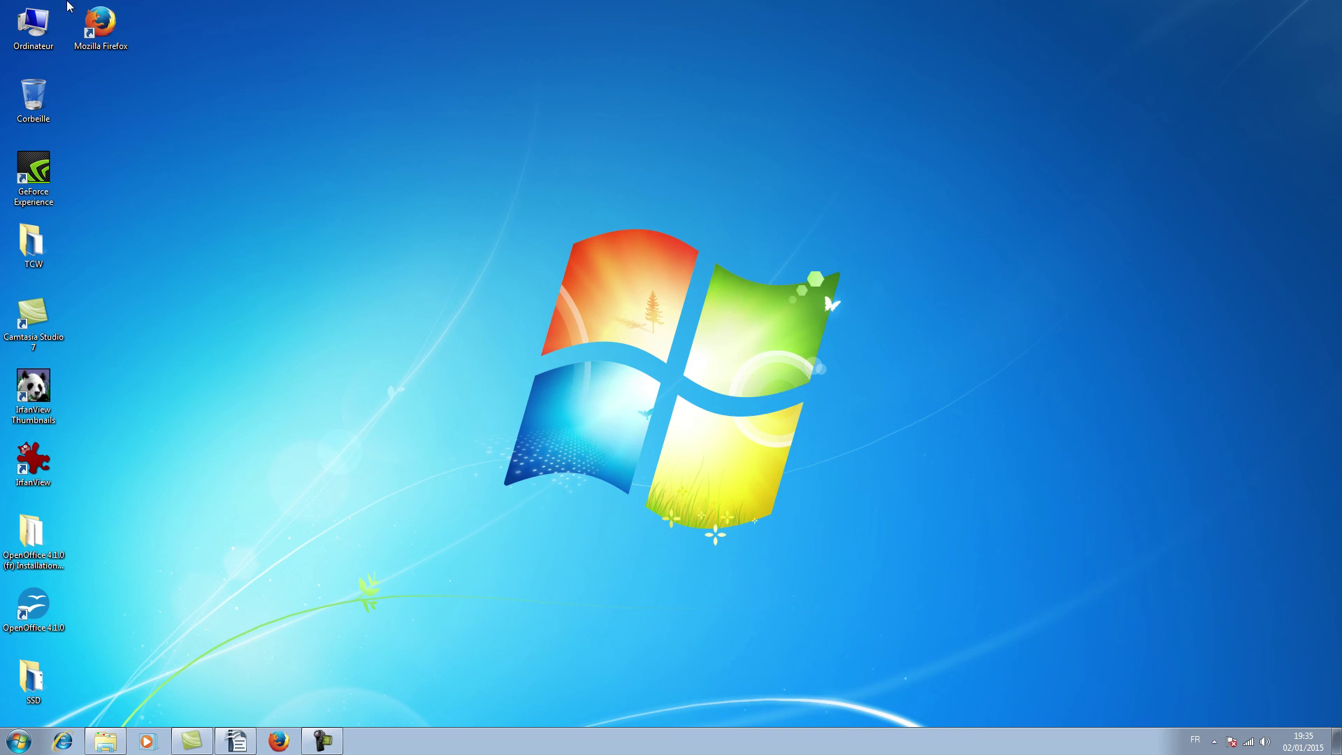
pyautogui.doubleClick(42, 33)
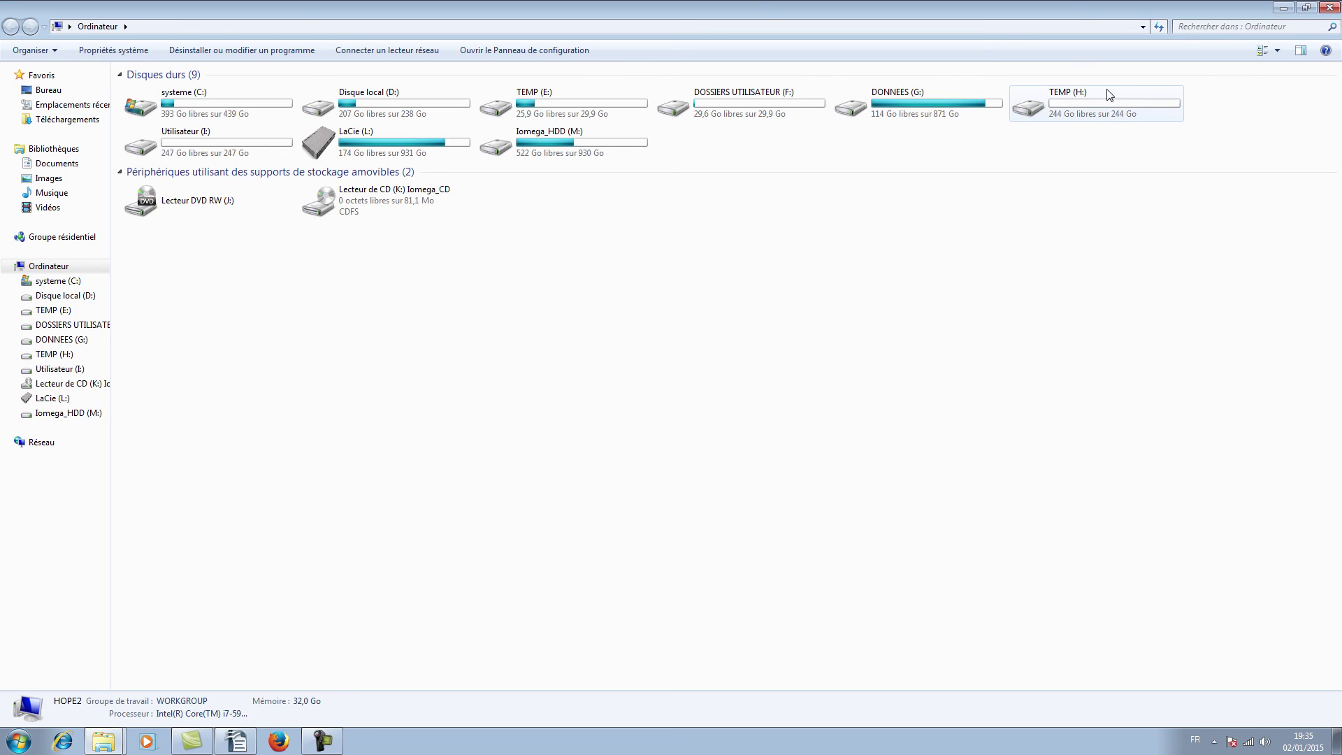
pyautogui.doubleClick(210, 148)
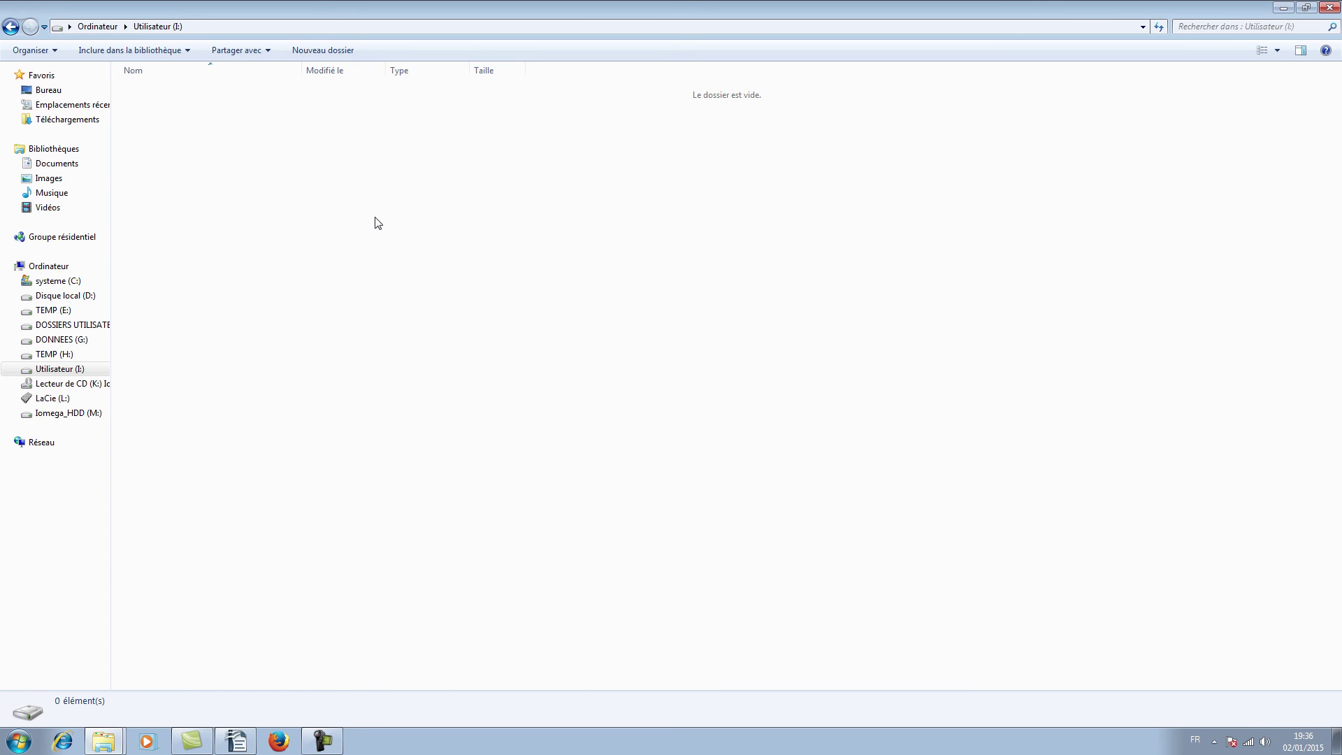
pyautogui.rightClick(394, 233)
pyautogui.moveTo(504, 400)
pyautogui.click(636, 404)
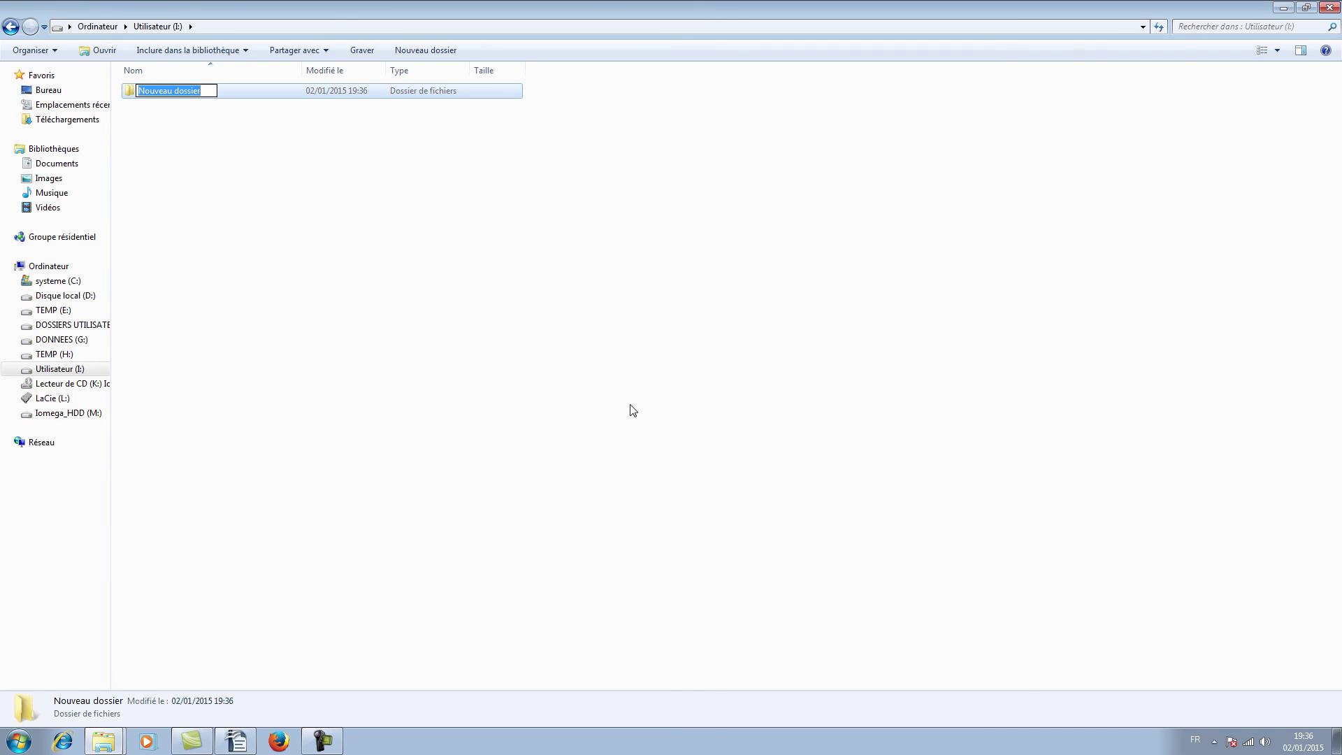
pyautogui.write('Bureau')
pyautogui.press('Return')
# Create two more folders on the Utilisateur (I:) drive, named Mes documents and Mes videos.
pyautogui.rightClick(631, 405)
pyautogui.moveTo(736, 579)
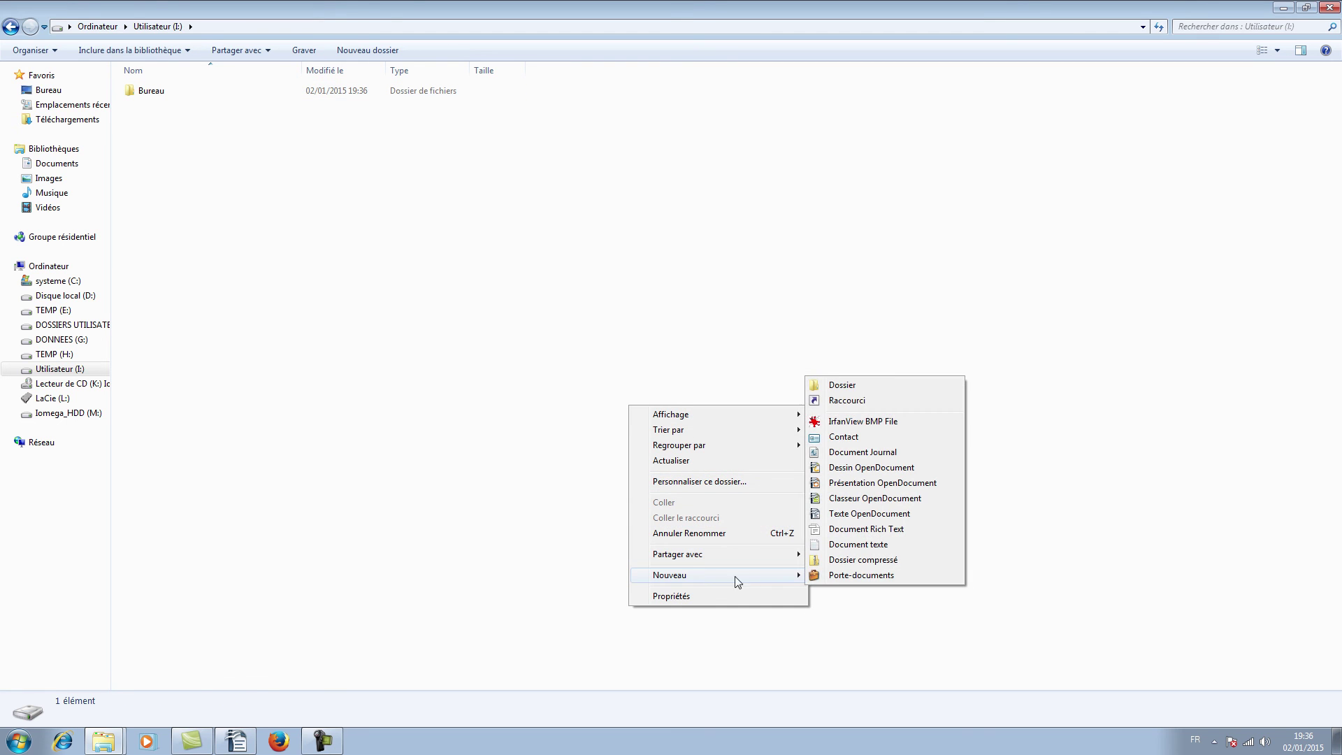
pyautogui.click(842, 389)
pyautogui.write('Mes documents')
pyautogui.rightClick(260, 304)
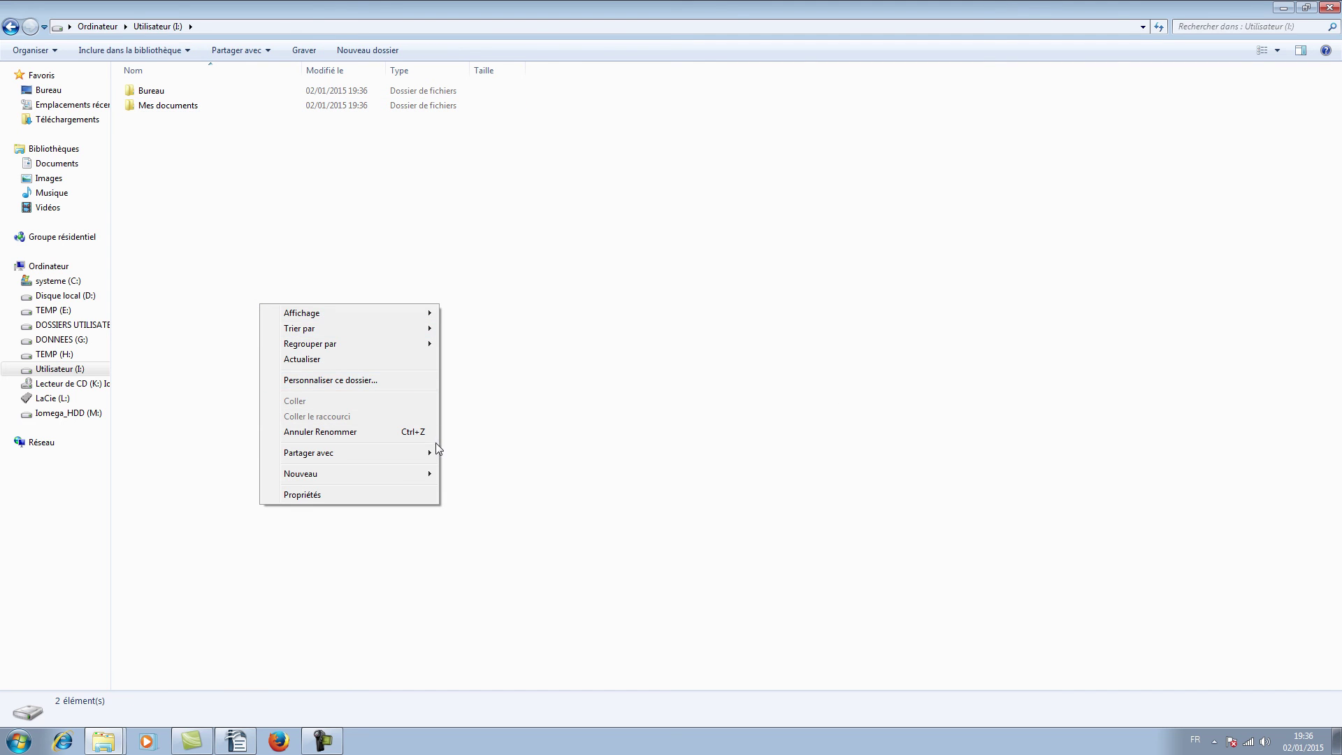
pyautogui.moveTo(416, 471)
pyautogui.click(469, 474)
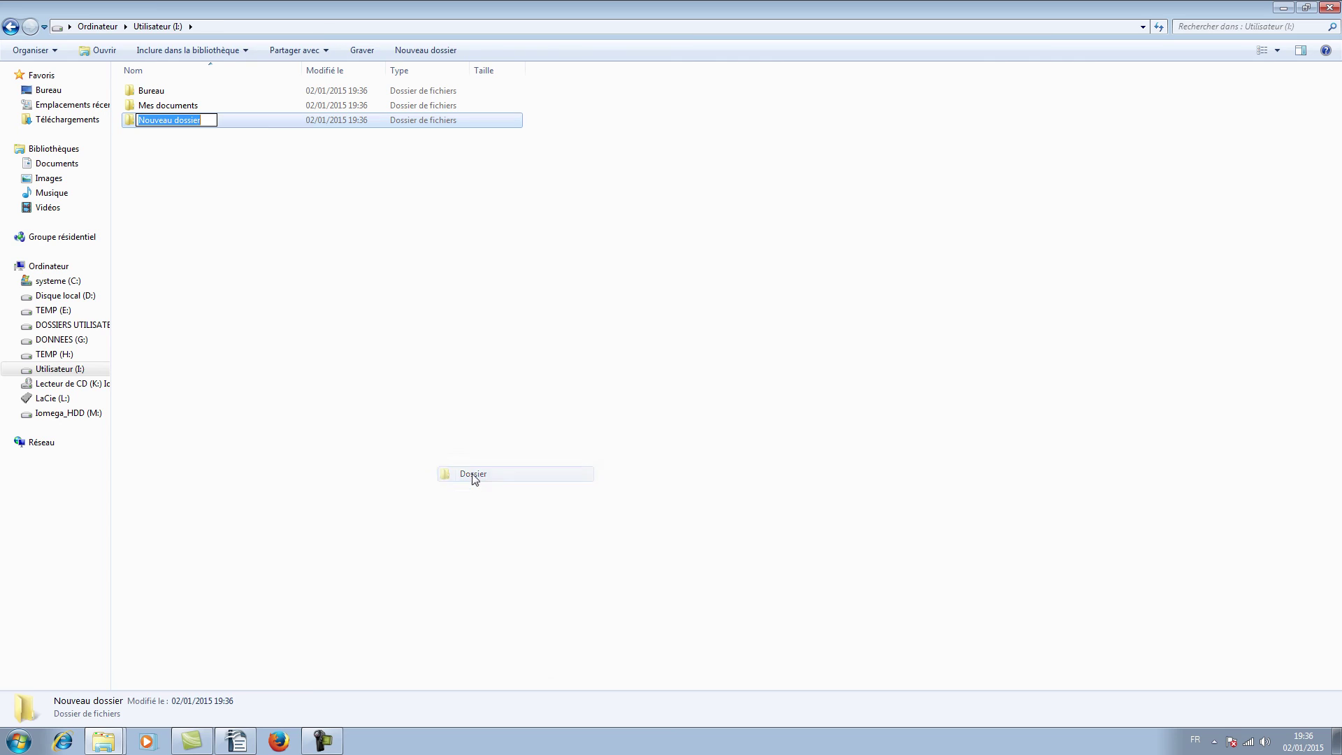
pyautogui.write('Mes videos')
# Add the folders Mes images and Téléchargements to the Utilisateur (I:) drive.
pyautogui.rightClick(312, 414)
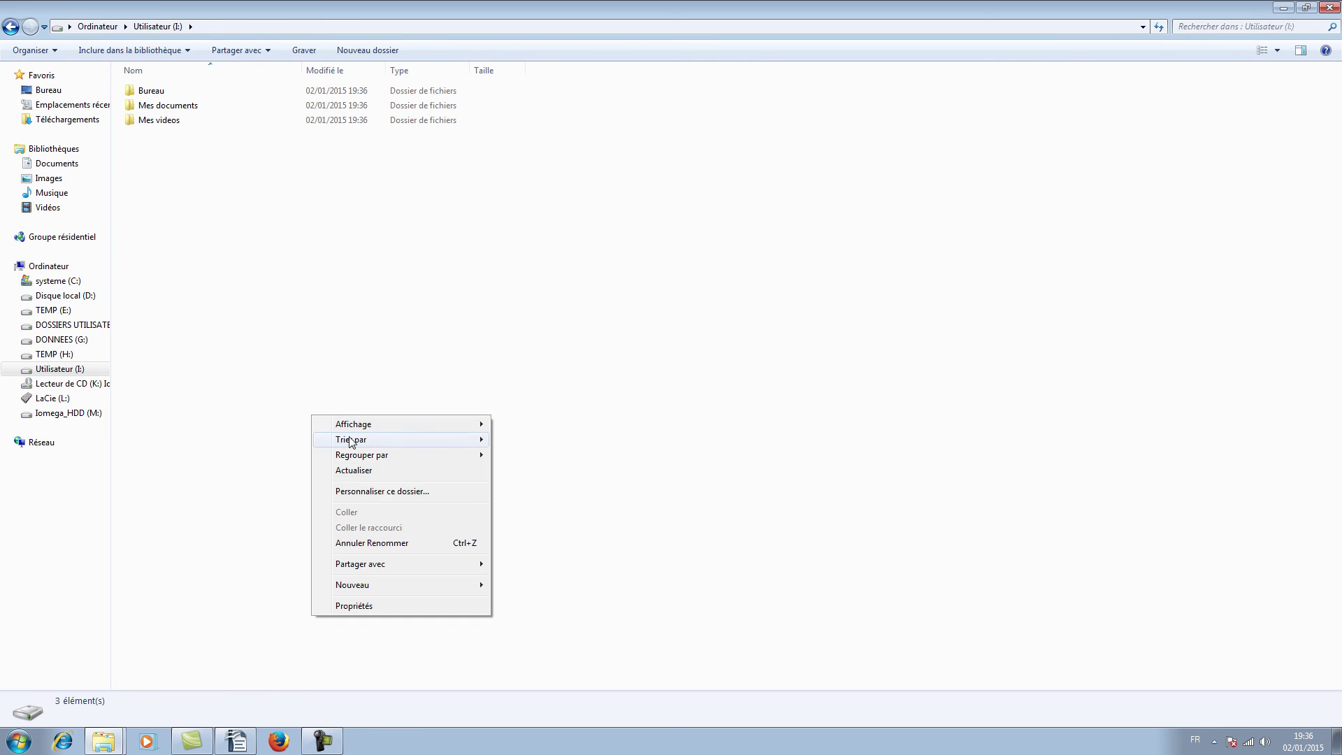
pyautogui.moveTo(390, 587)
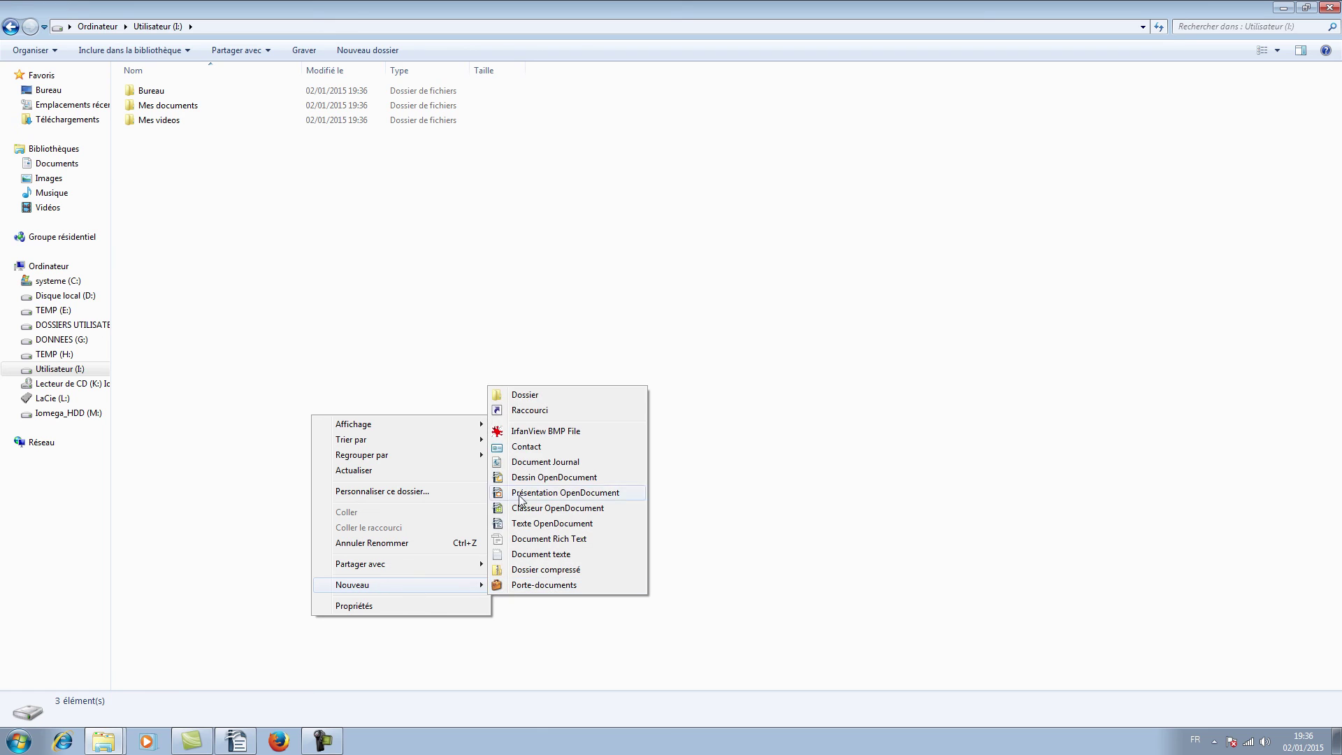
pyautogui.click(524, 396)
pyautogui.write('Mes images')
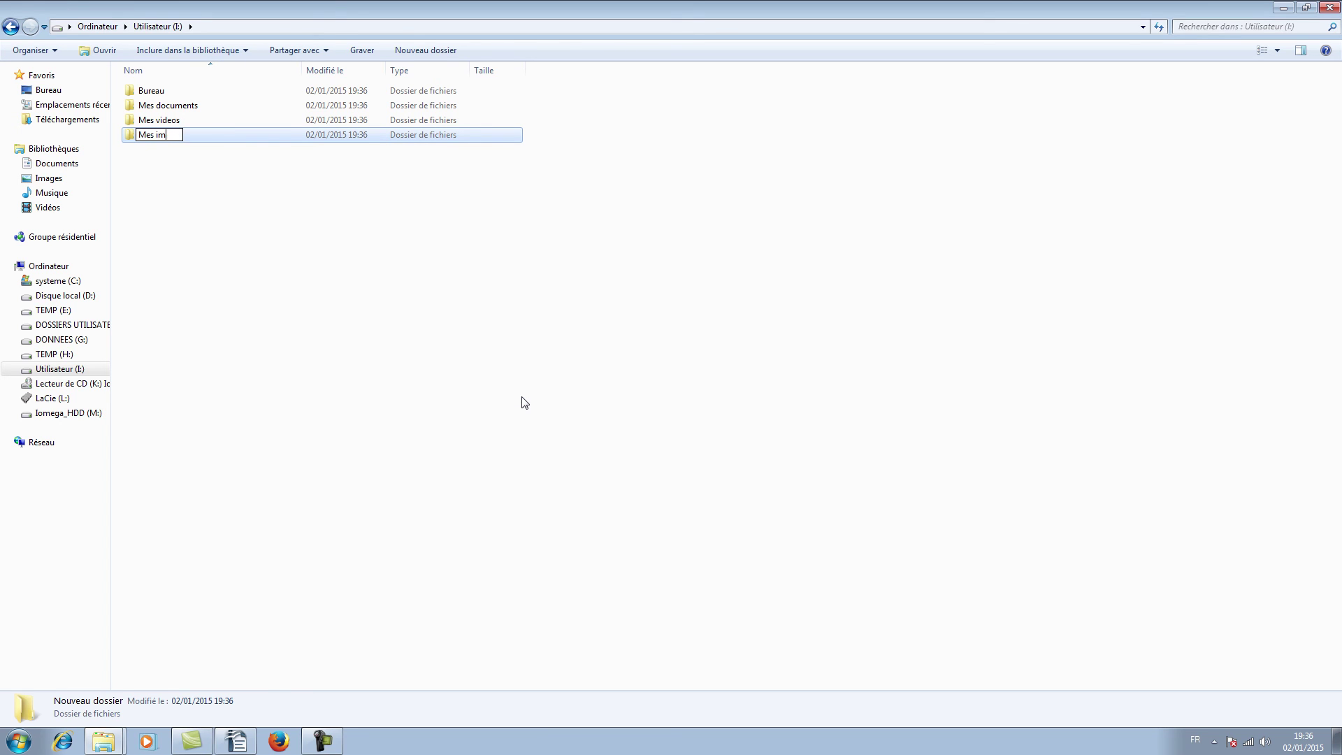
pyautogui.rightClick(484, 373)
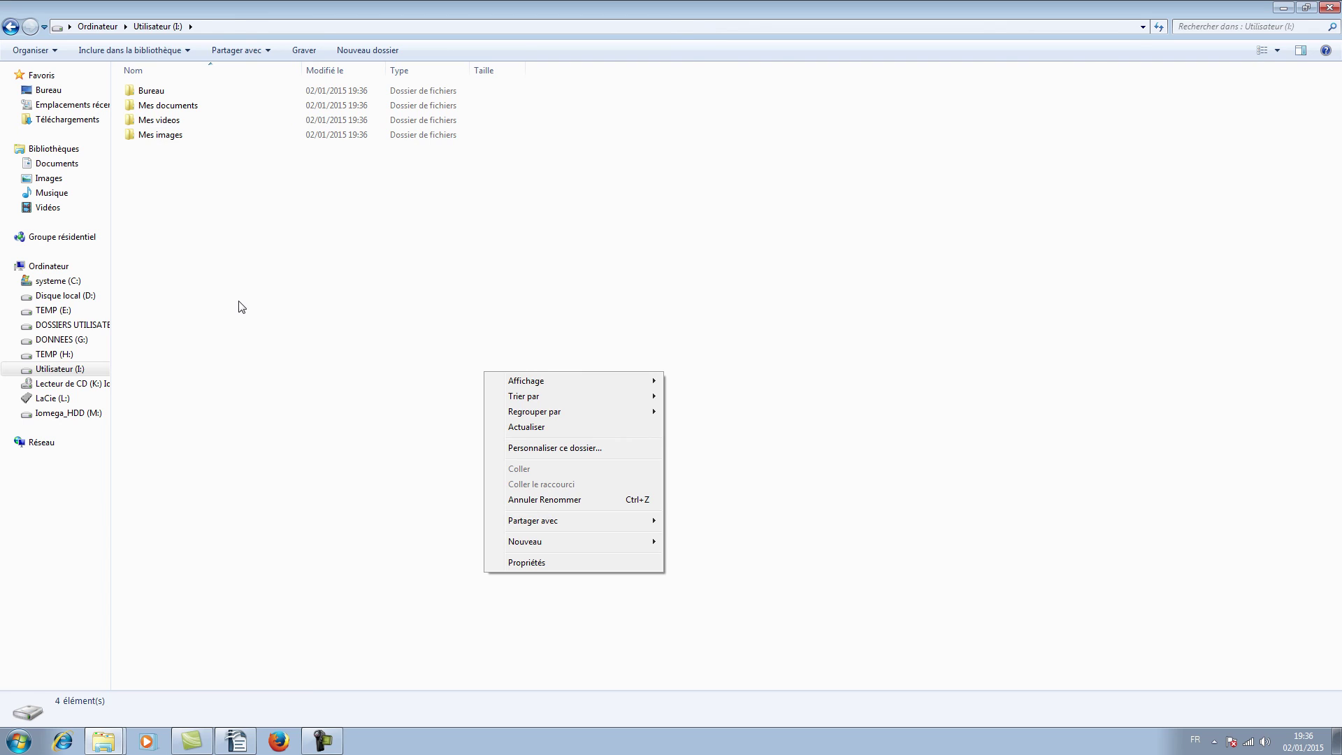
pyautogui.moveTo(538, 544)
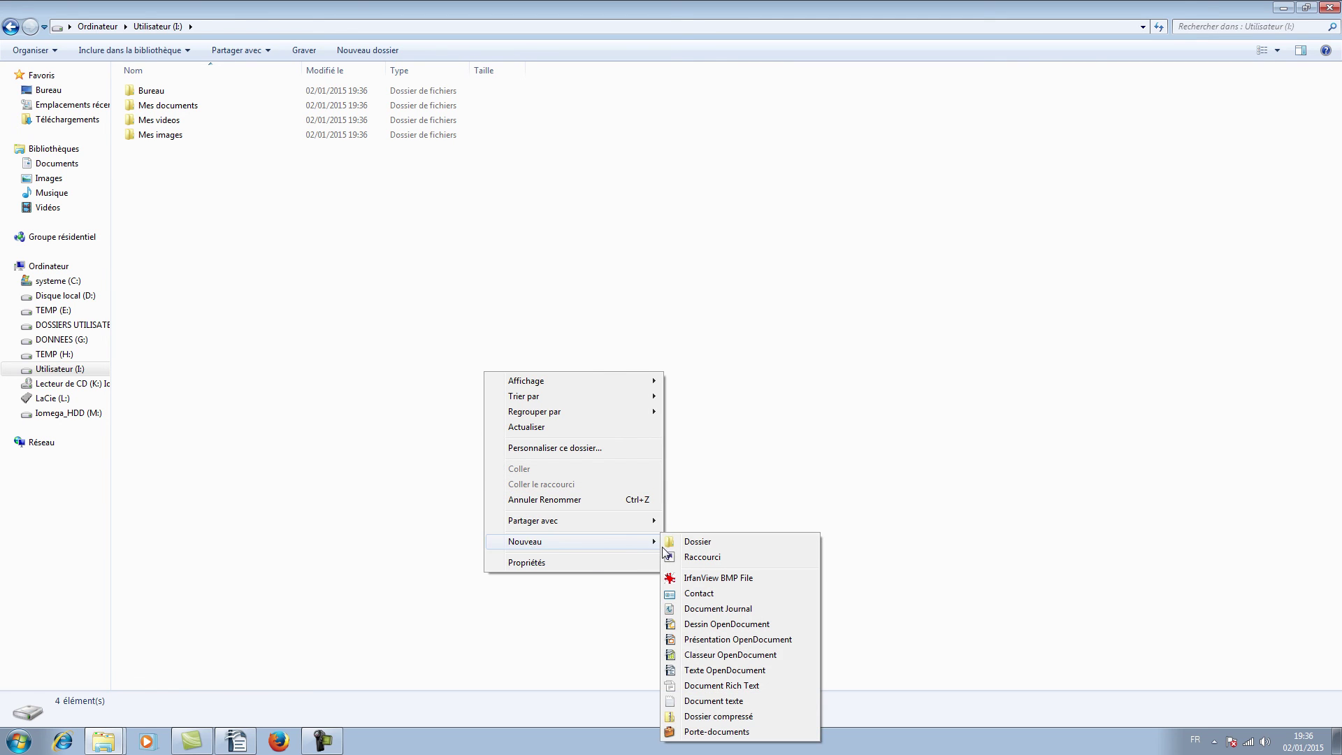
pyautogui.click(696, 543)
pyautogui.write('Téléchargements')
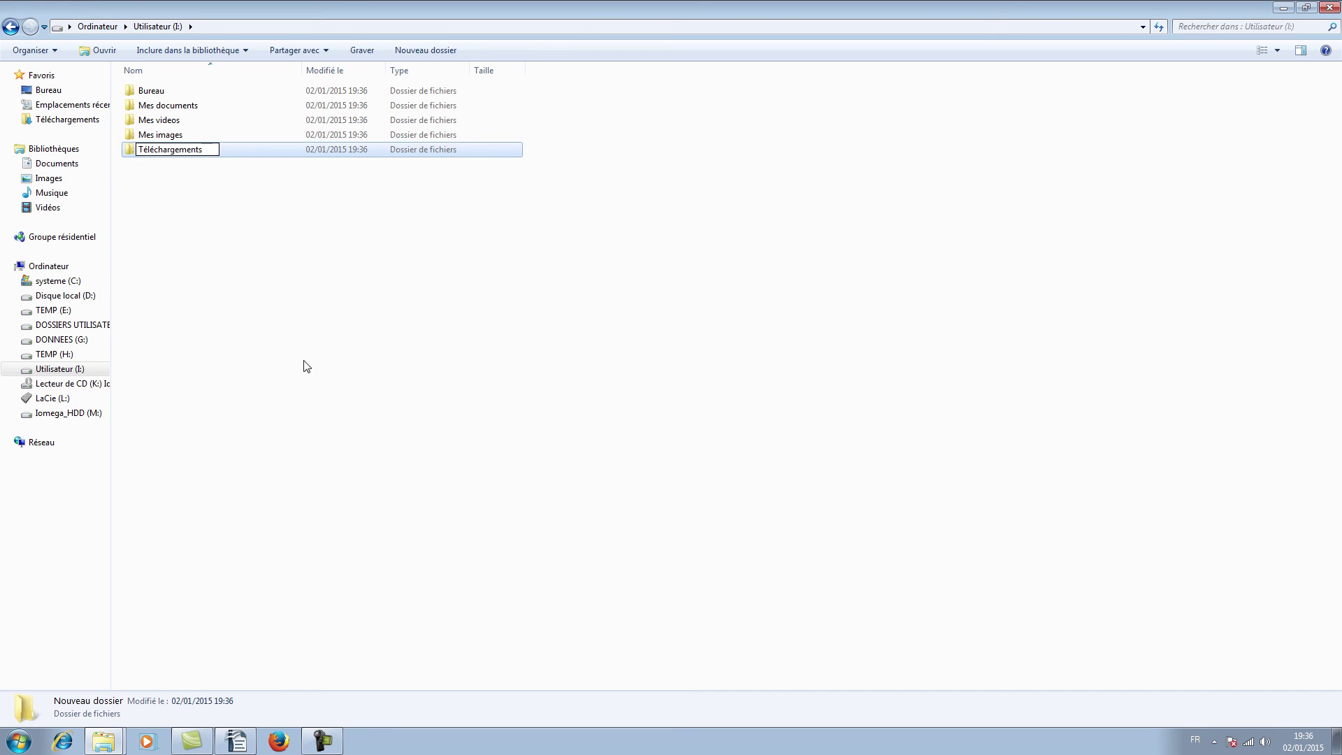
pyautogui.click(303, 365)
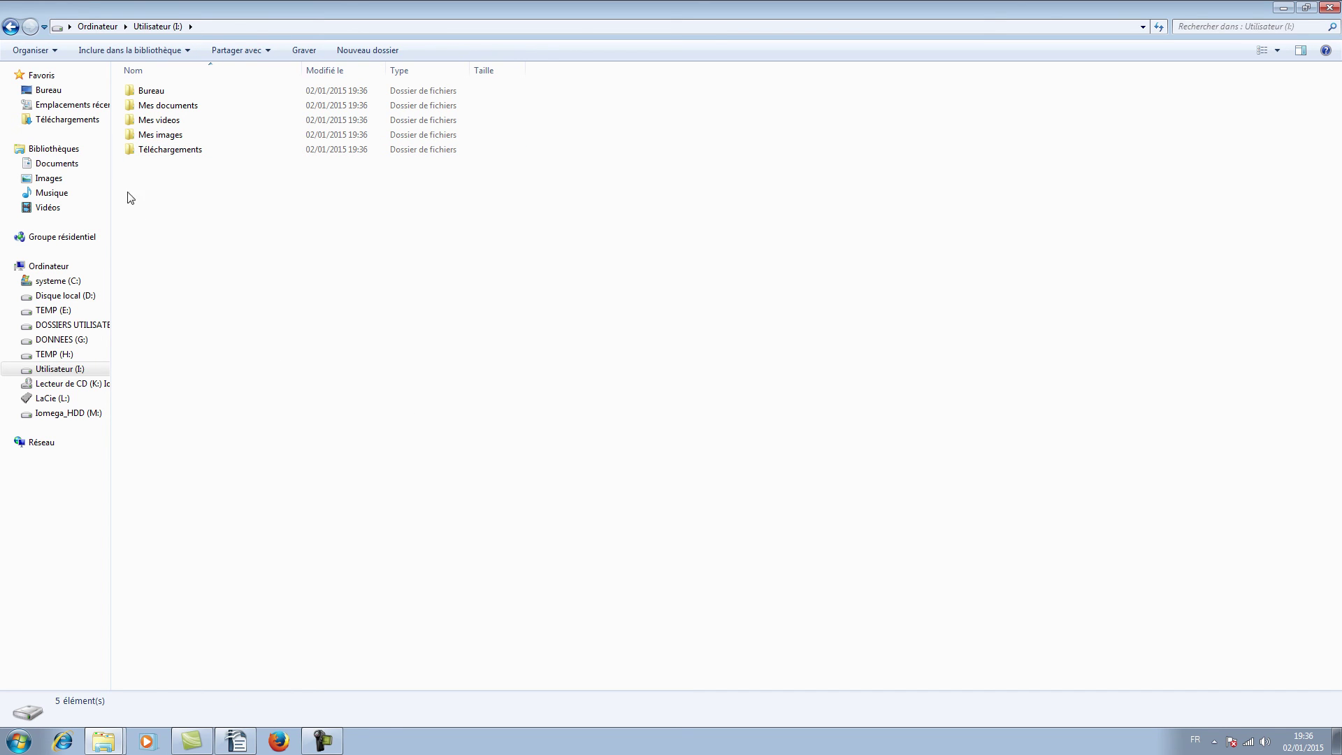
# Restore the Utilisateur (I:) window to a smaller size, narrow it and place it on the right half of the desktop.
pyautogui.click(1306, 8)
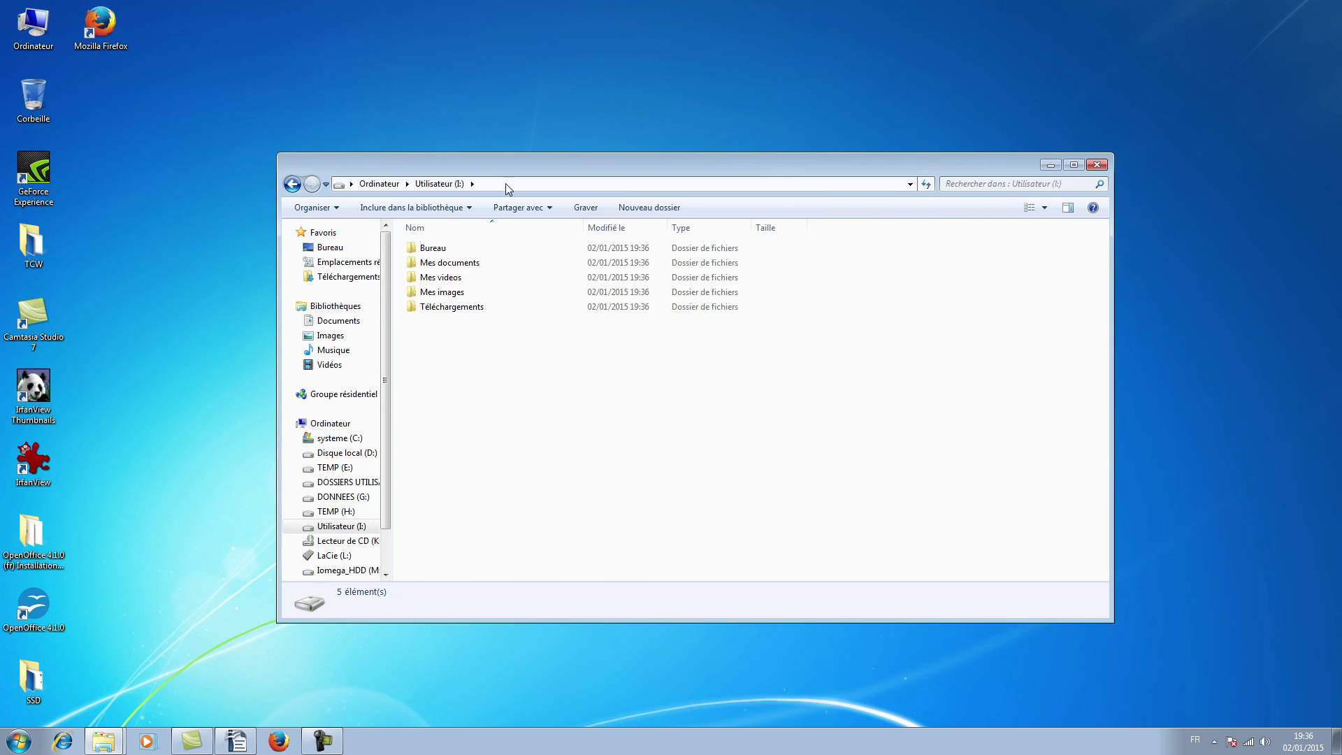
pyautogui.moveTo(1113, 384); pyautogui.dragTo(678, 440)
pyautogui.moveTo(558, 165); pyautogui.dragTo(1182, 44)
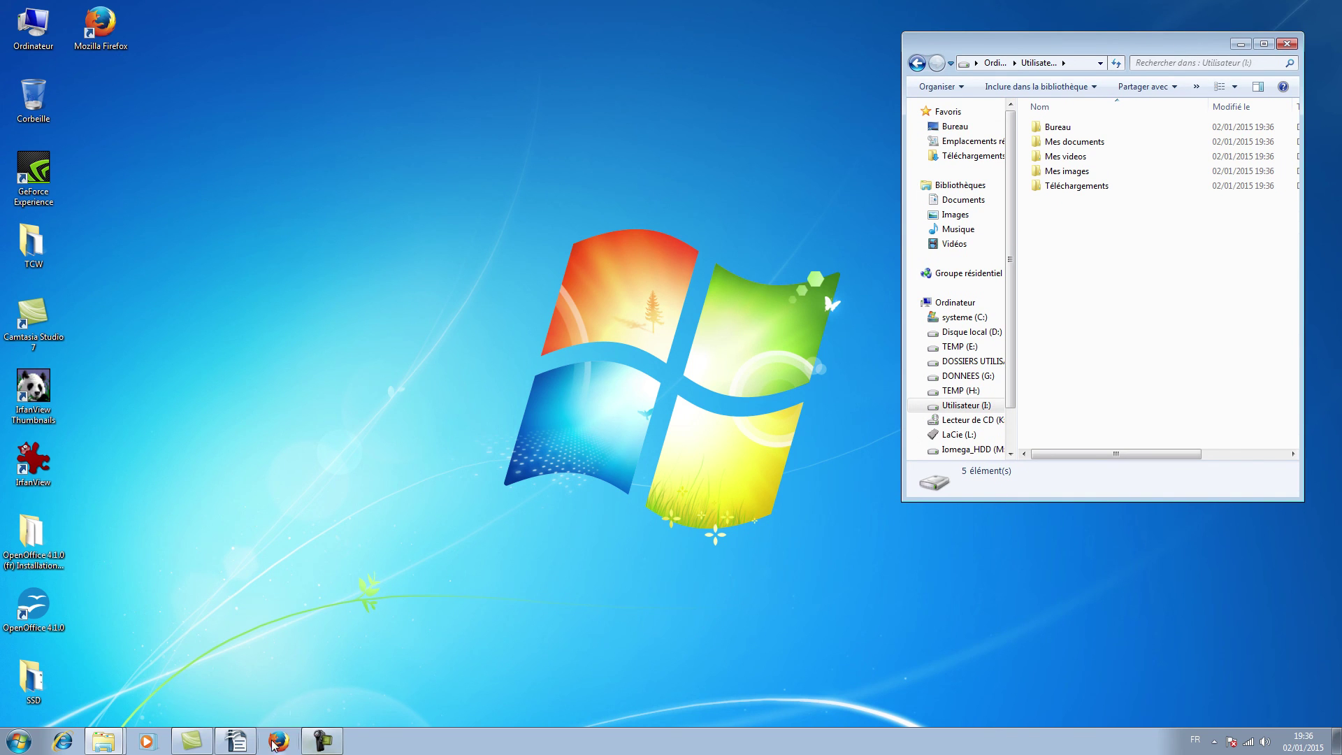
# Bring back the essai folder window, reduce its size and place it beside the Utilisateur (I:) window.
pyautogui.click(125, 742)
pyautogui.click(98, 686)
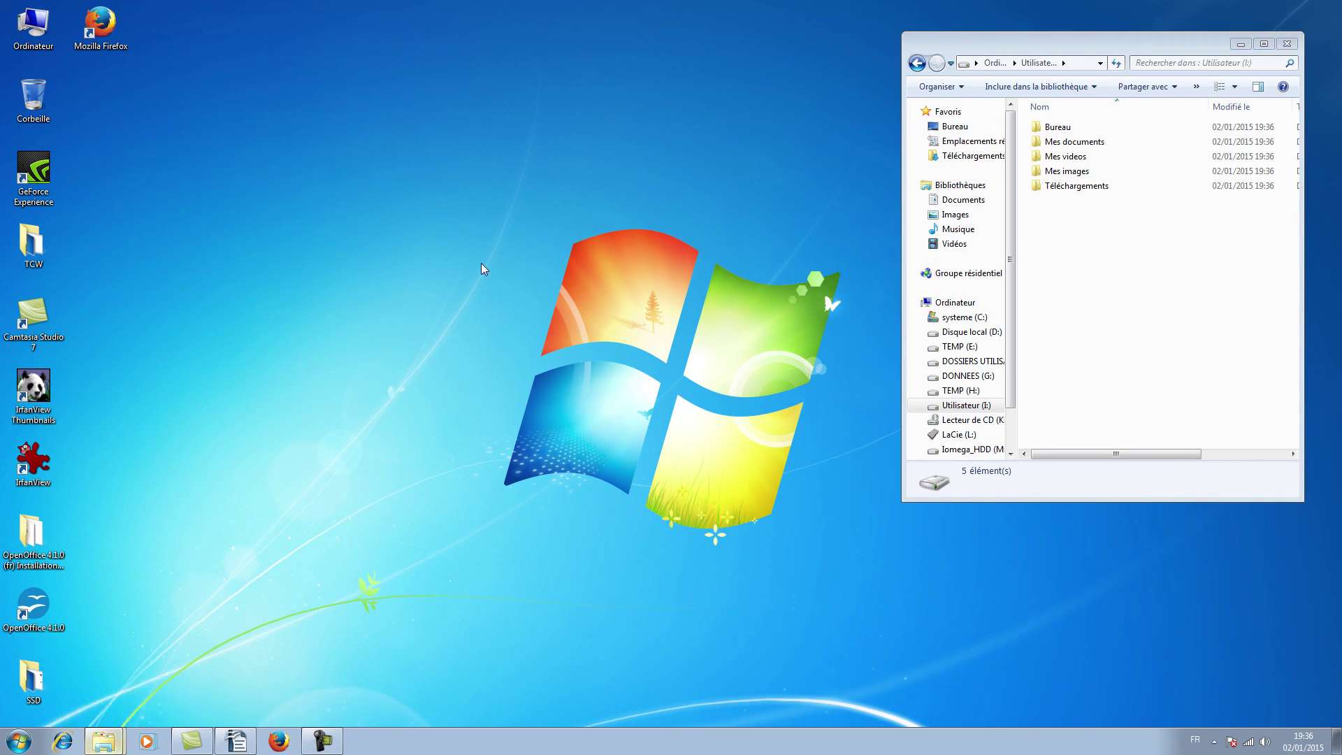
pyautogui.click(1306, 7)
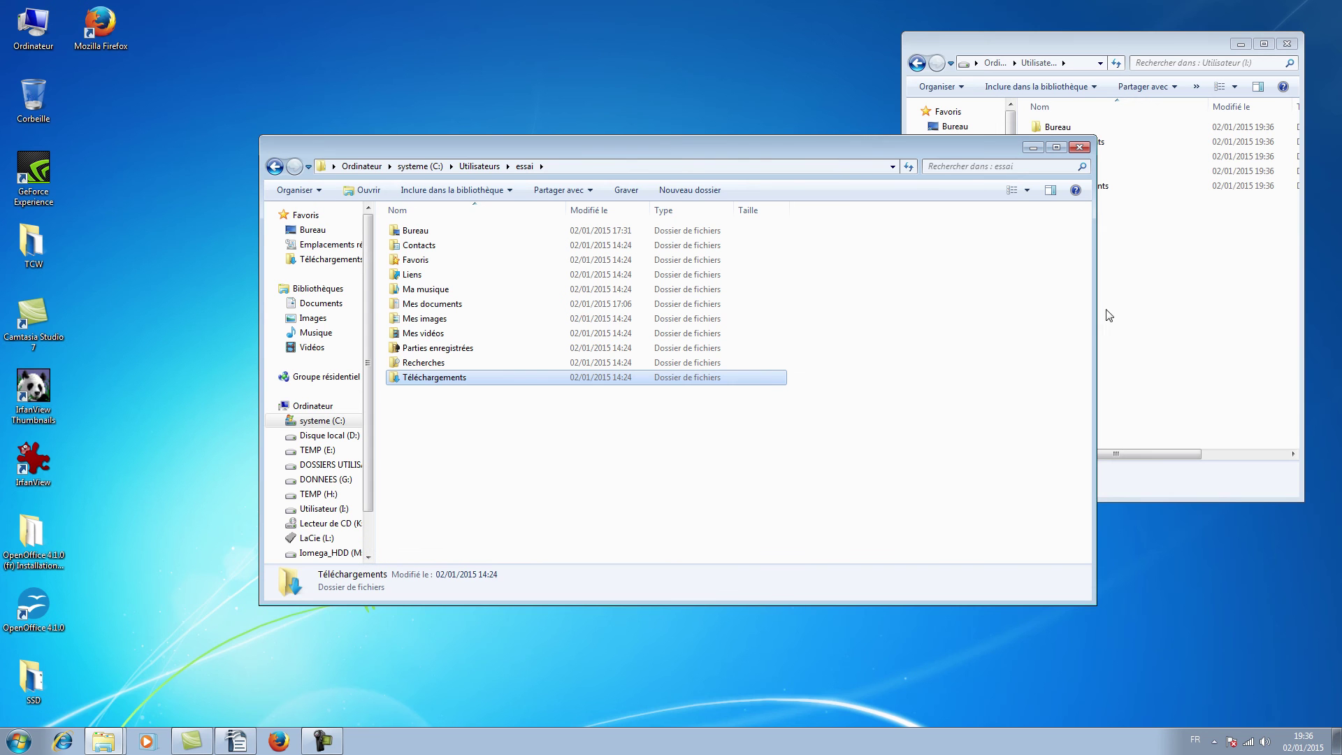
pyautogui.moveTo(1094, 322); pyautogui.dragTo(770, 336)
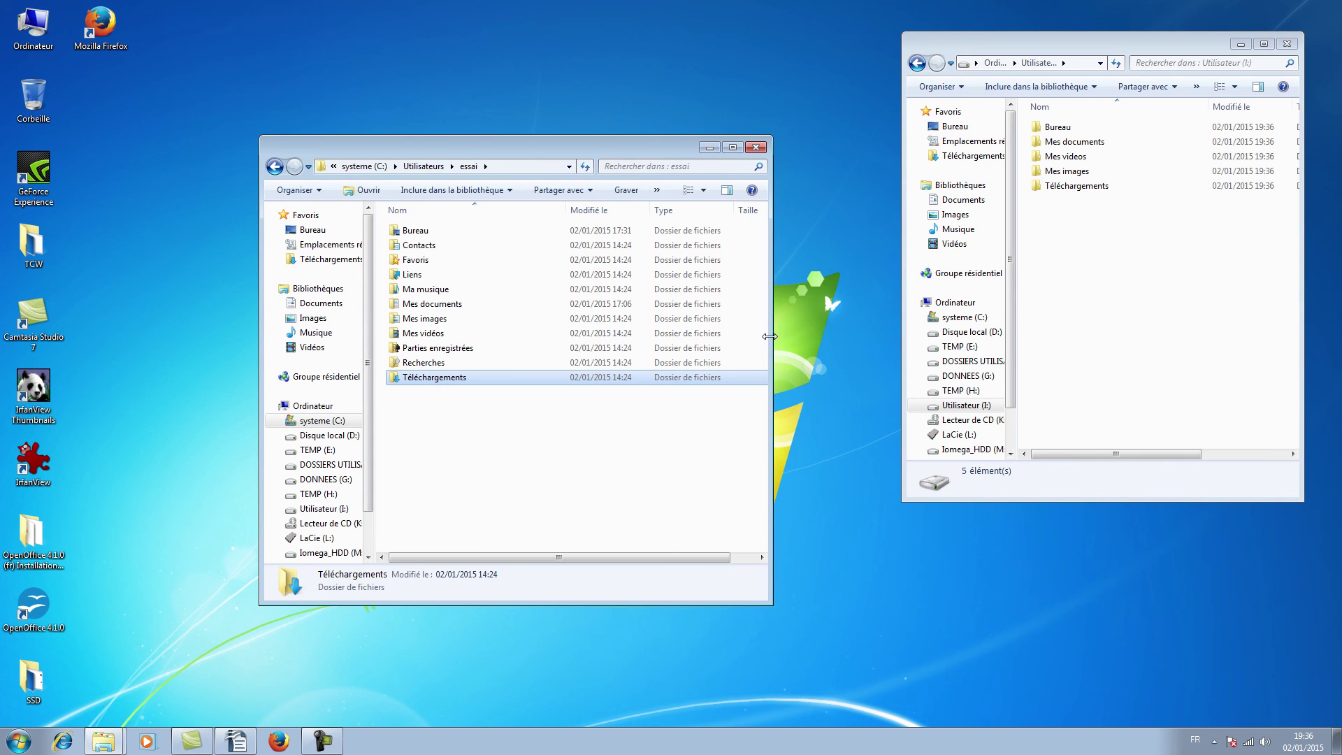
pyautogui.moveTo(522, 149); pyautogui.dragTo(431, 40)
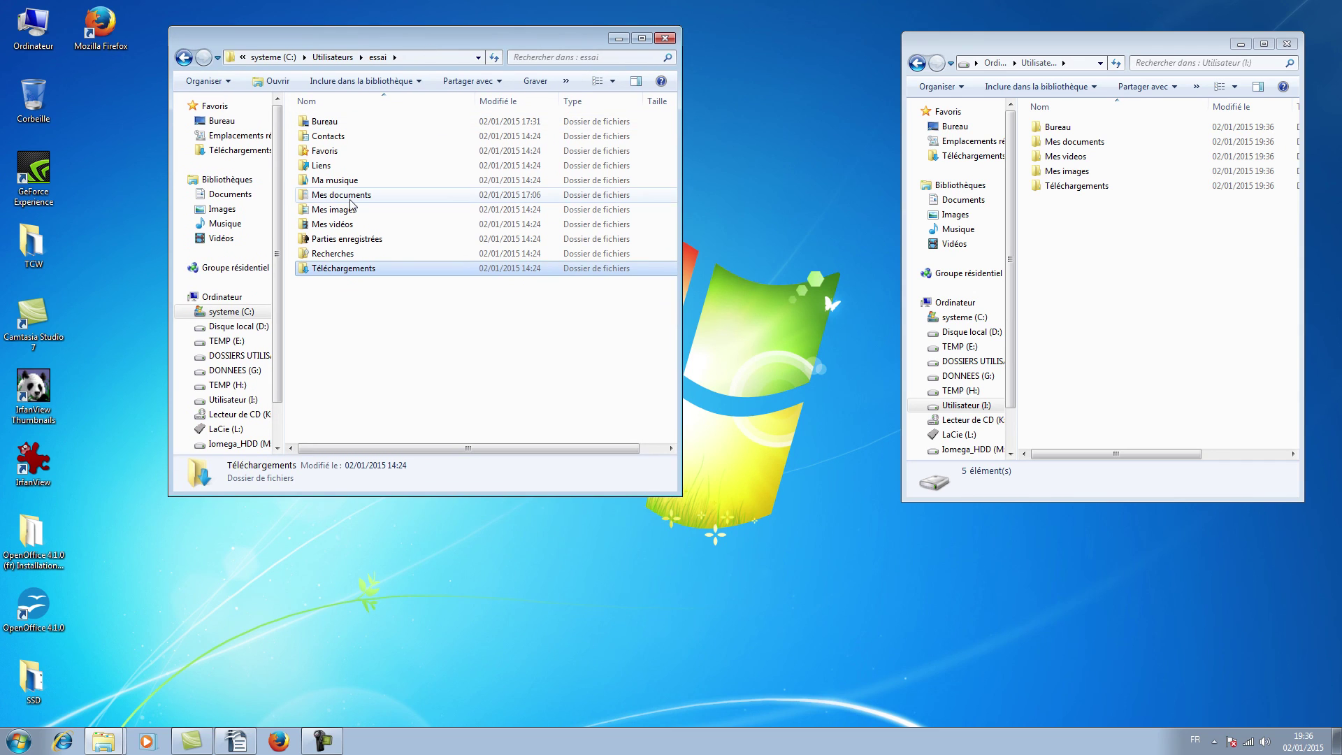
# In the properties of the Bureau folder in essai, choose I:\Bureau as the new target location.
pyautogui.click(308, 123)
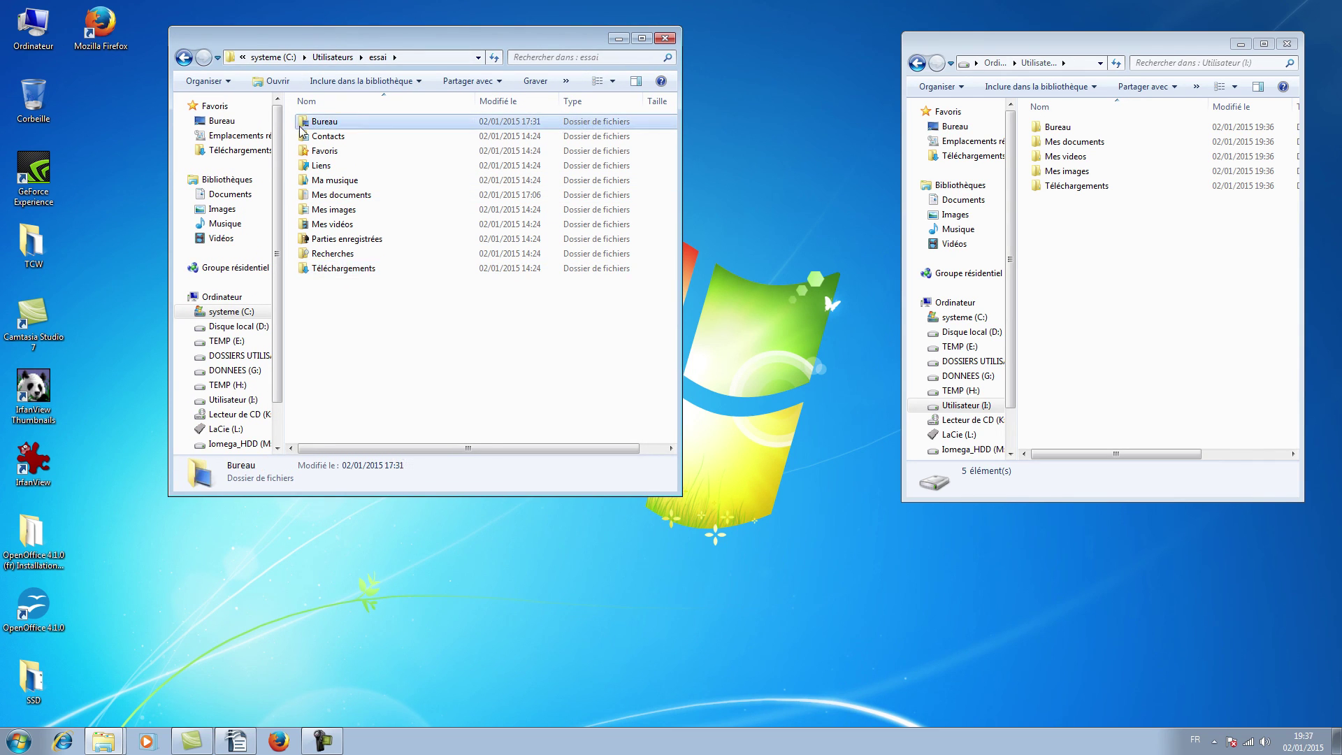
pyautogui.rightClick(304, 123)
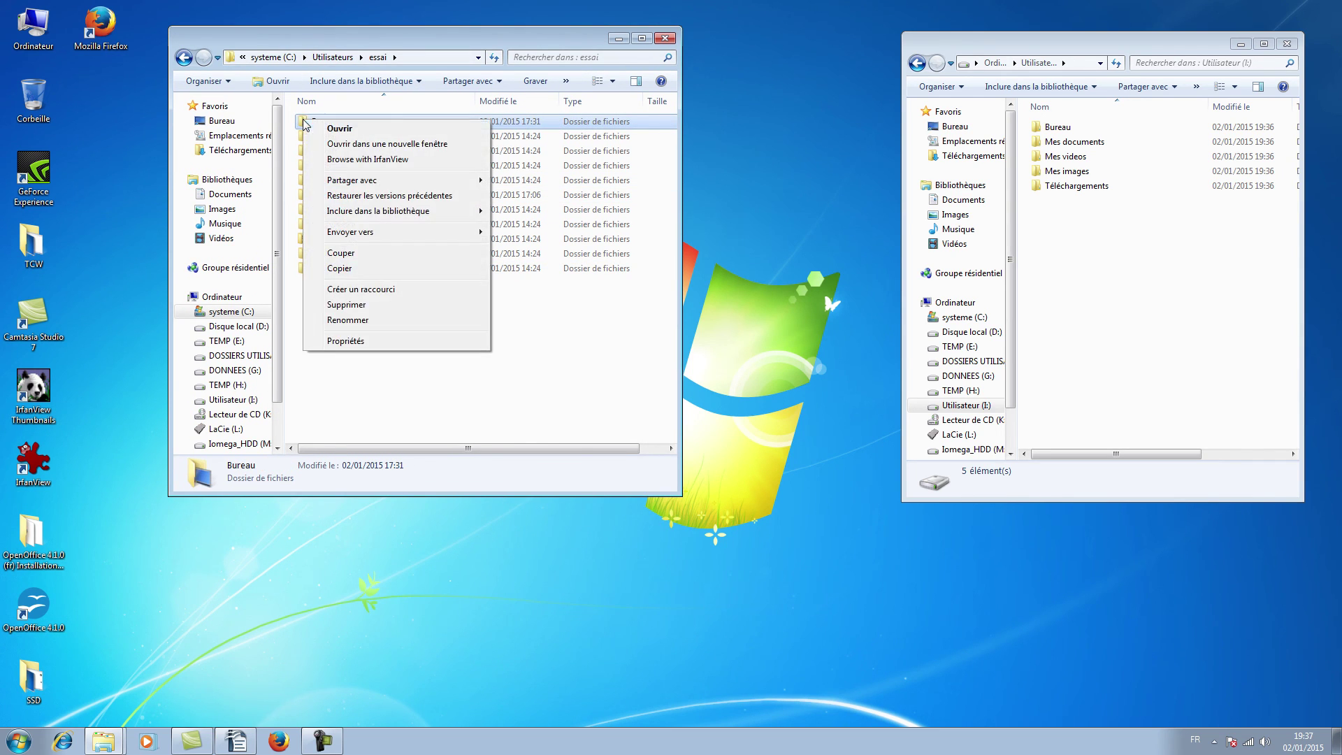
pyautogui.click(357, 340)
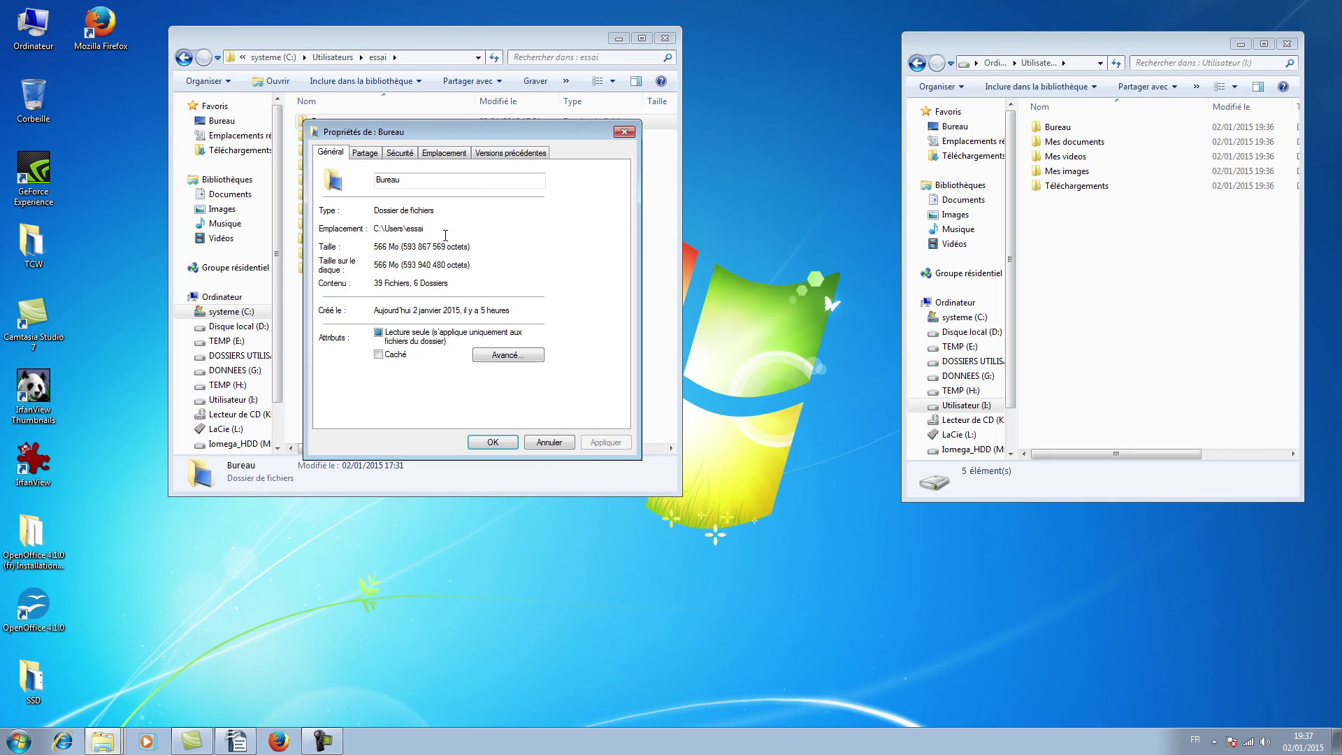
pyautogui.click(445, 153)
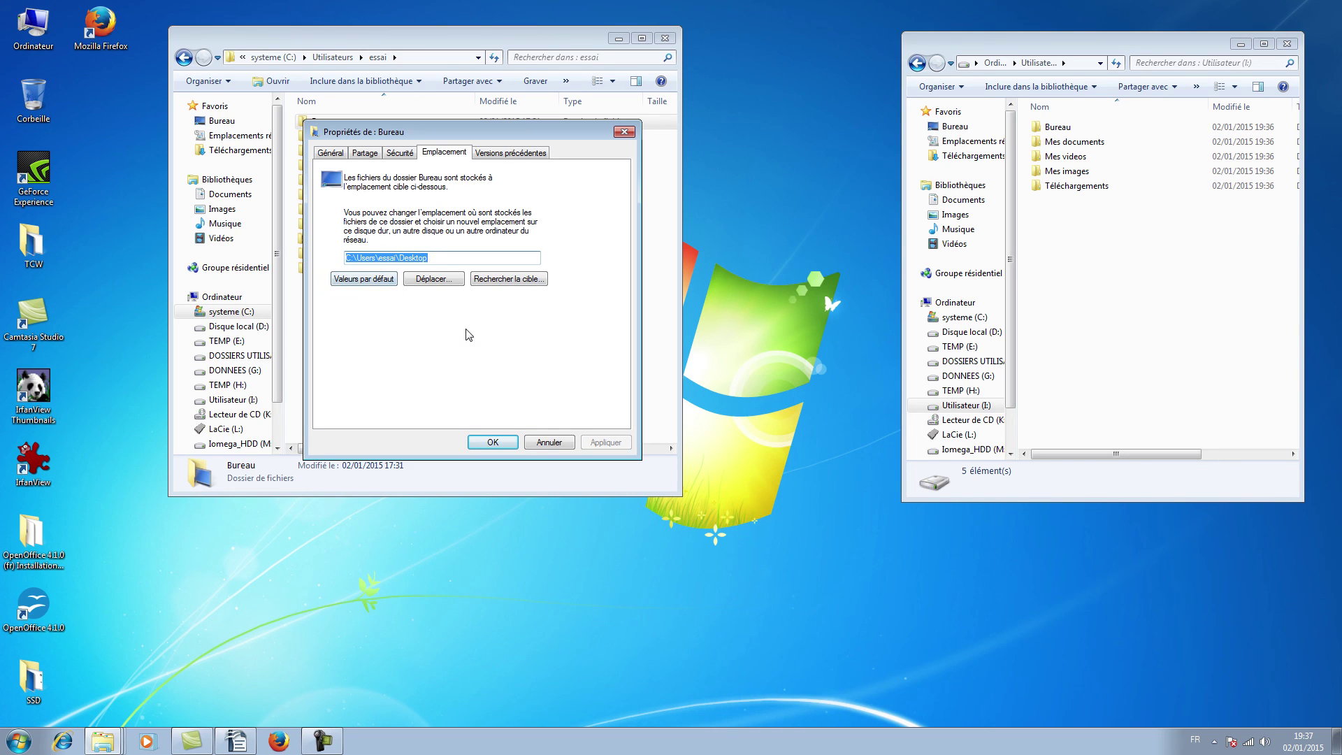
pyautogui.click(433, 279)
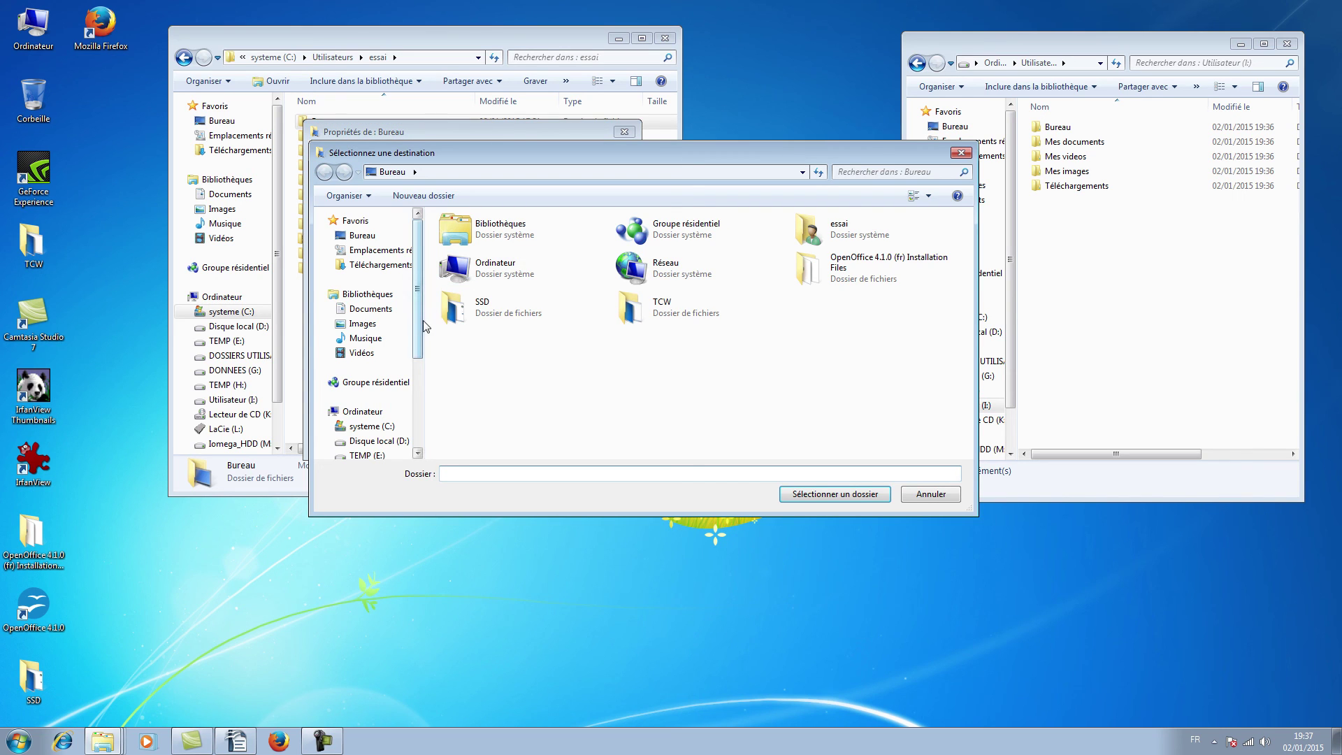
pyautogui.scroll(-4, 418, 305)
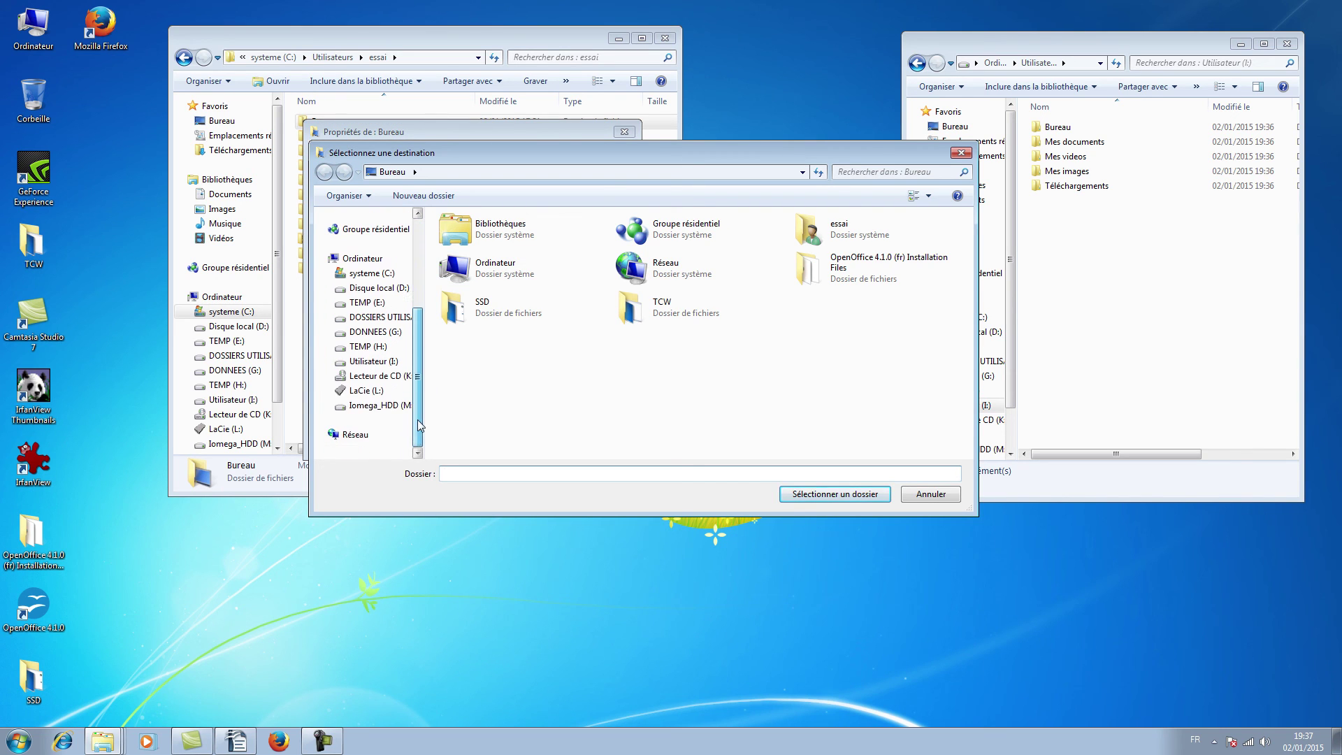
pyautogui.click(370, 361)
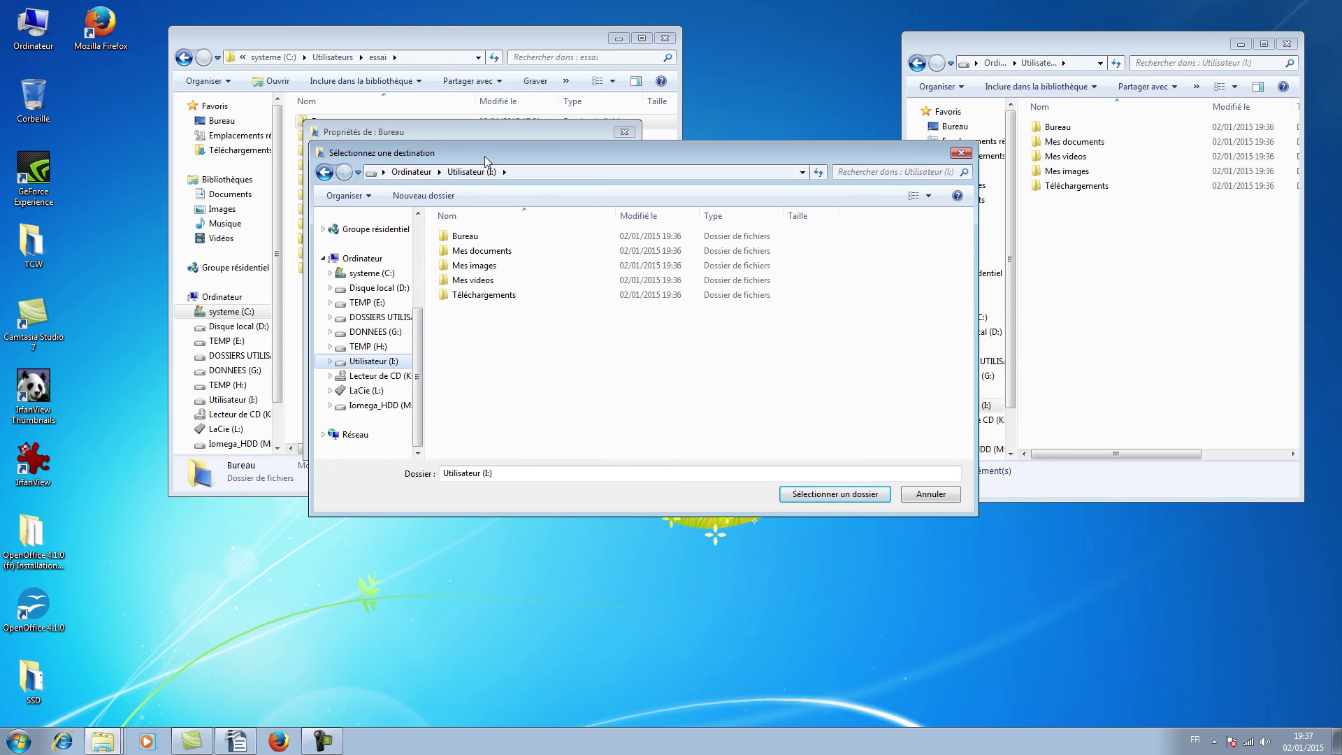
pyautogui.moveTo(484, 157); pyautogui.dragTo(307, 169)
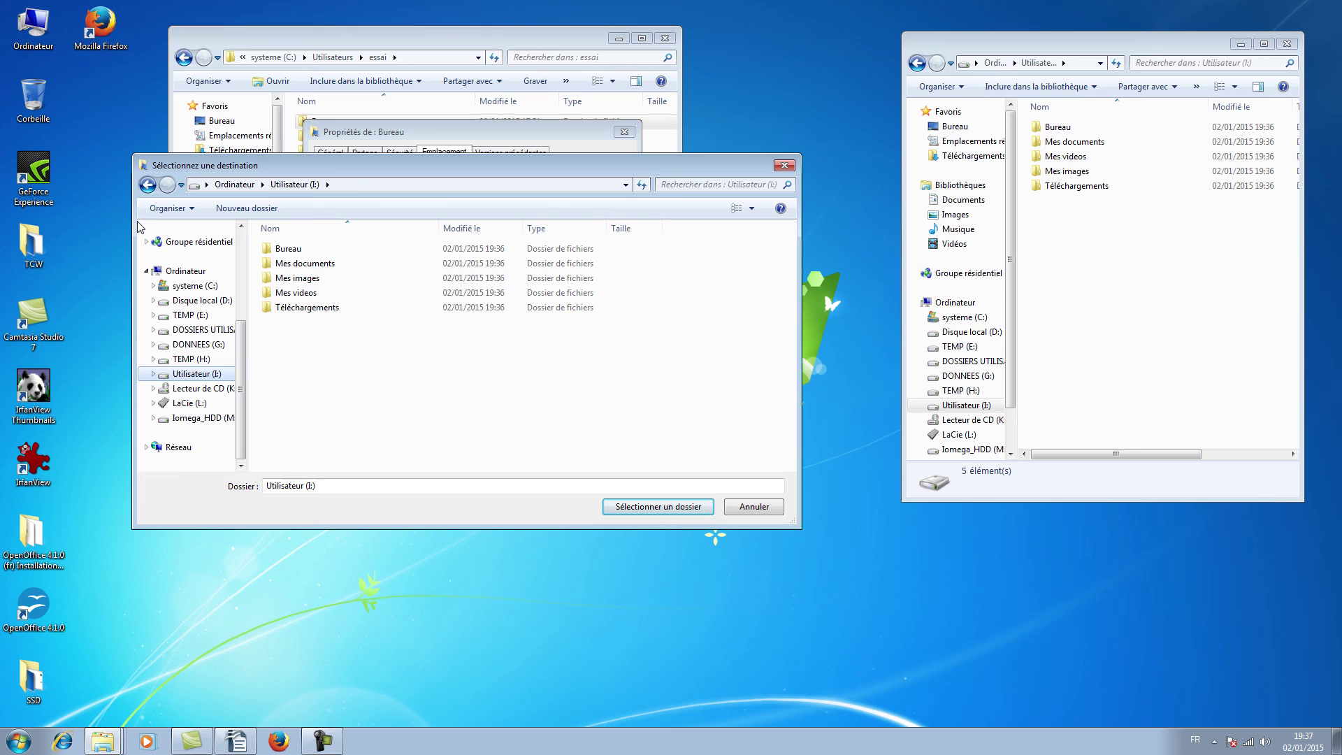
pyautogui.click(289, 250)
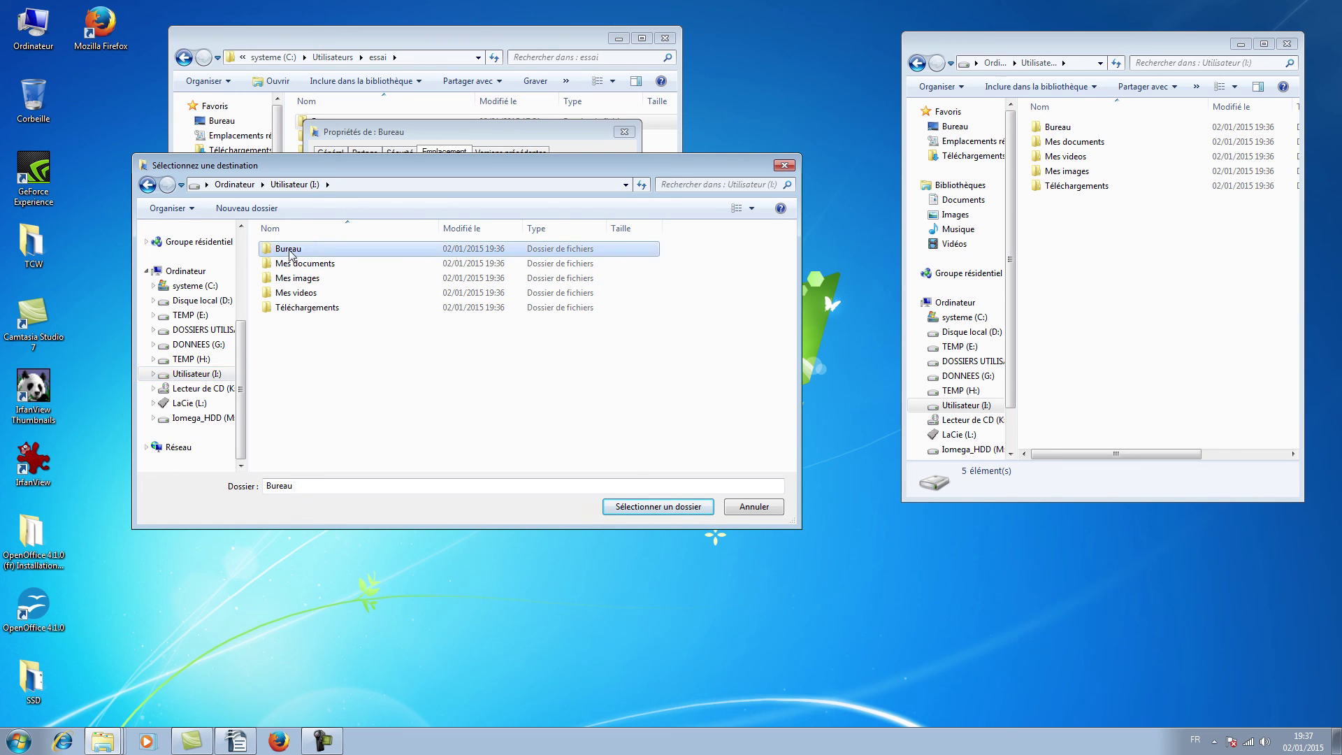
pyautogui.click(674, 509)
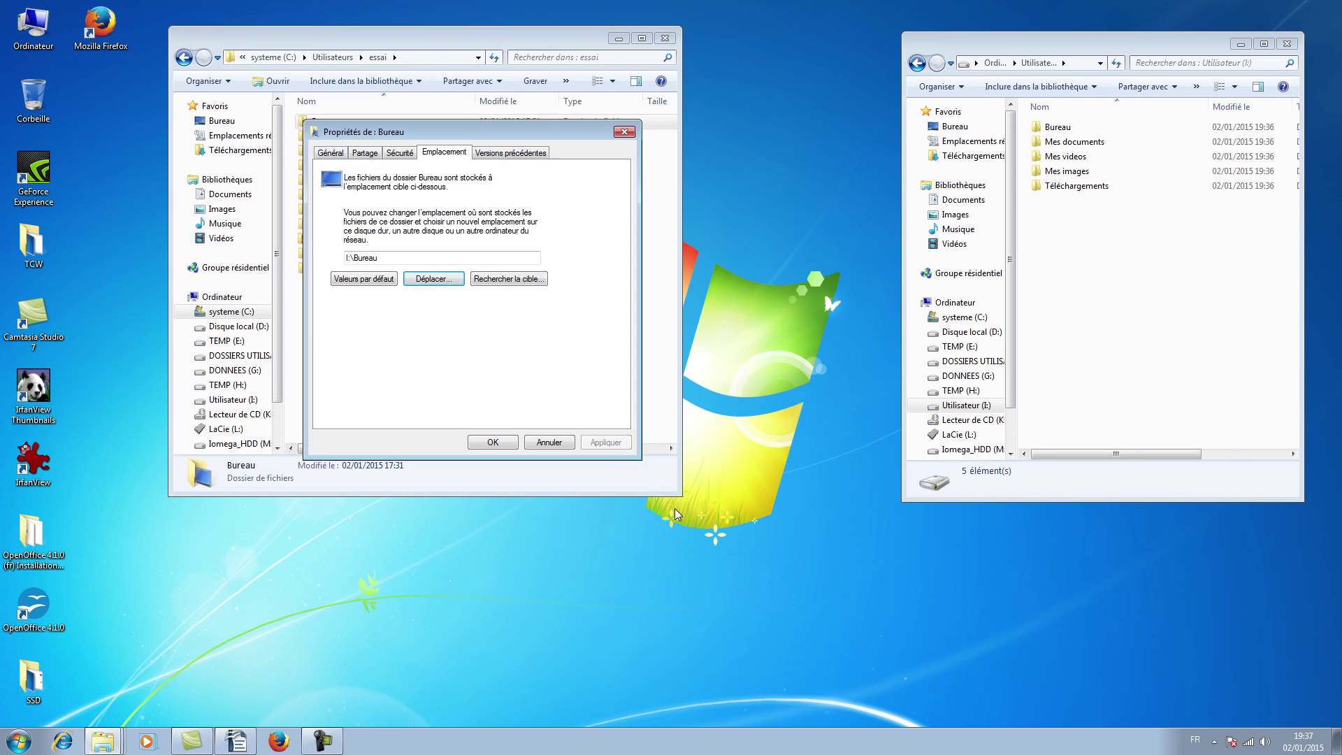
# Apply the Bureau folder's new location, agree to move all its files there and close its properties.
pyautogui.click(494, 442)
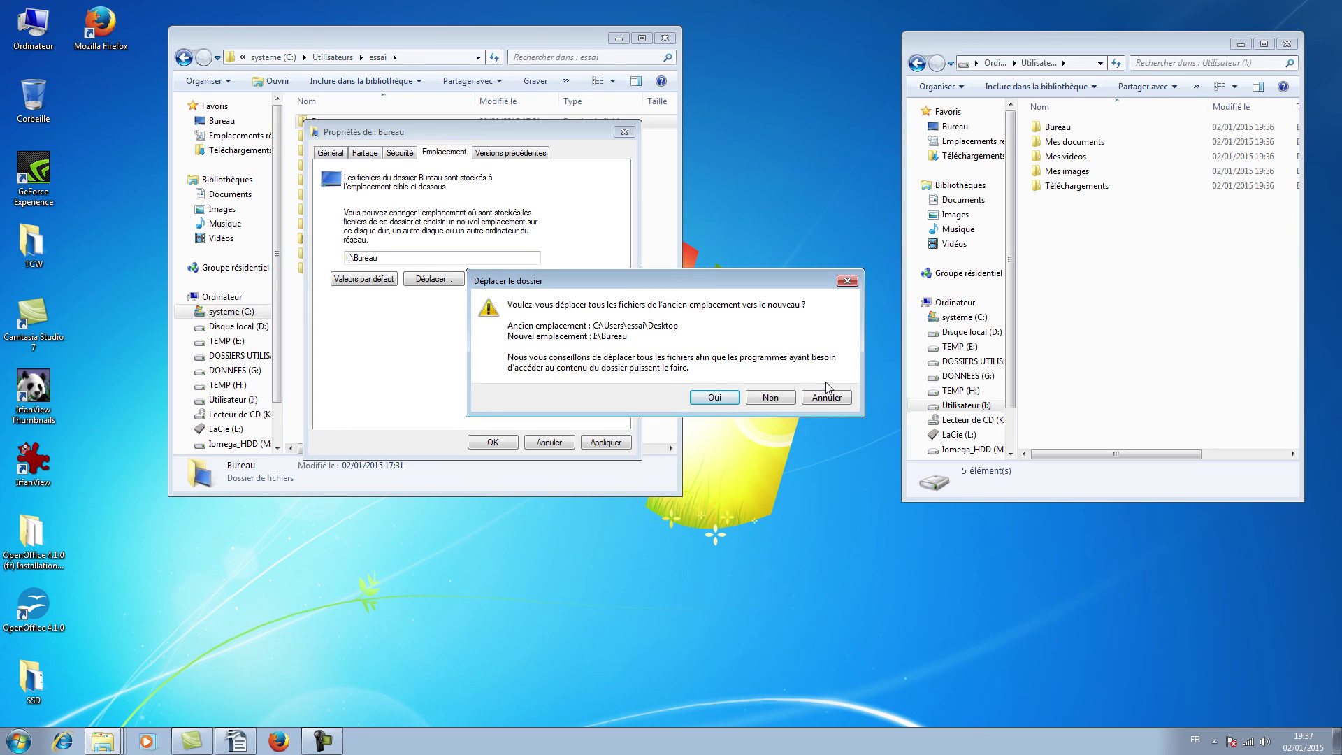
pyautogui.click(704, 395)
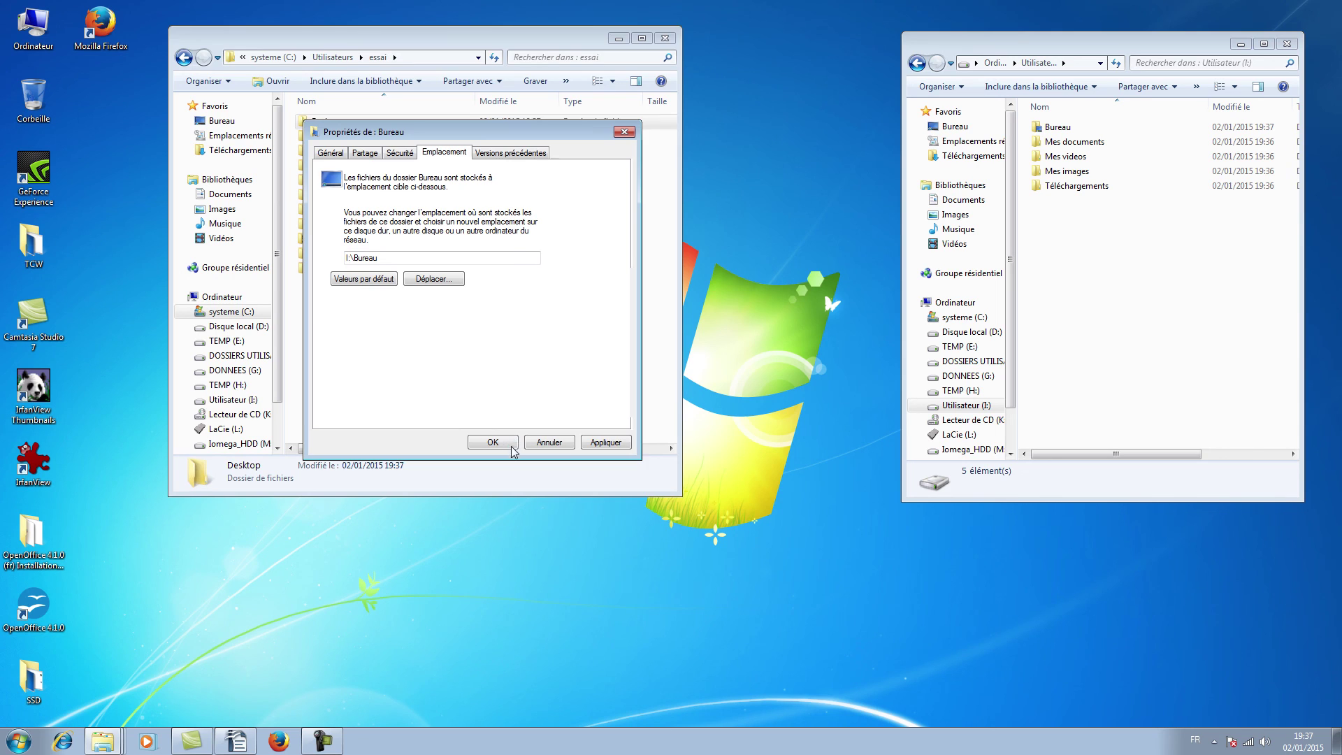
pyautogui.click(493, 442)
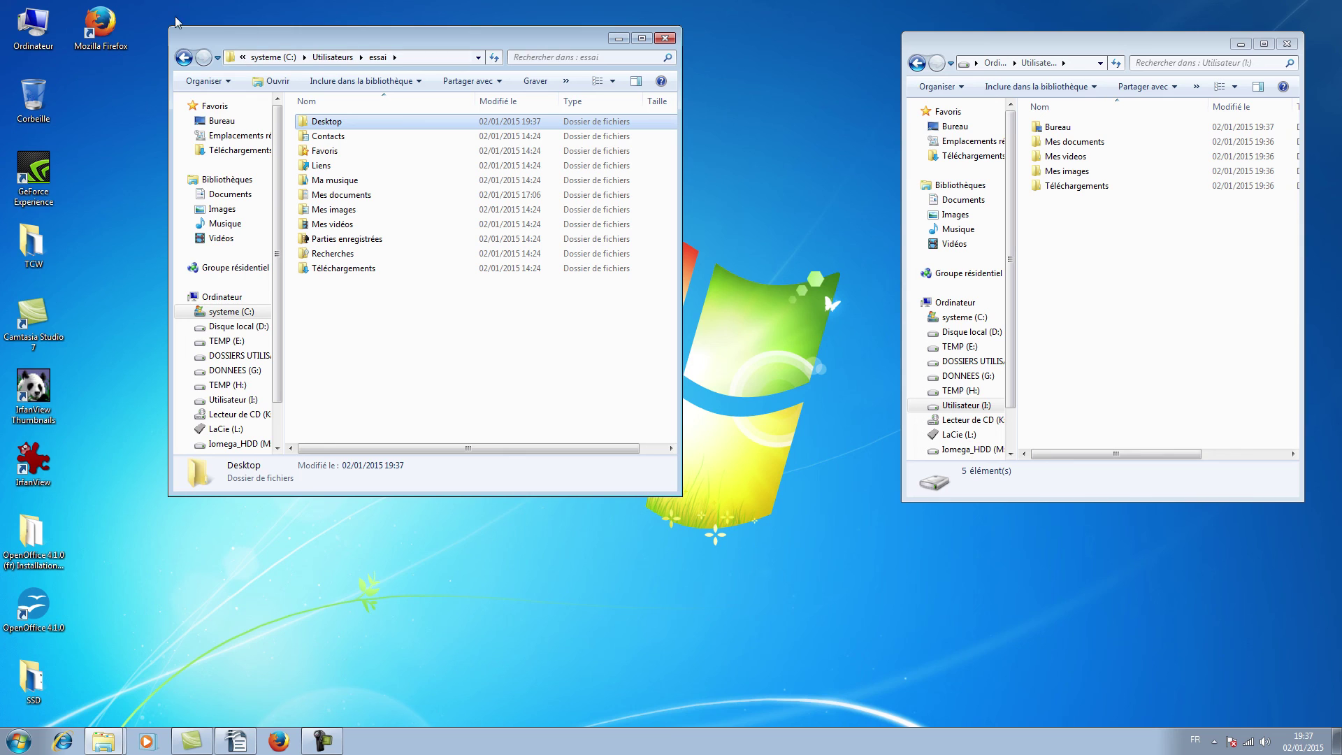
# Relocate the Mes documents folder of essai to I:\Mes documents through its properties and agree to move all its files there.
pyautogui.rightClick(305, 195)
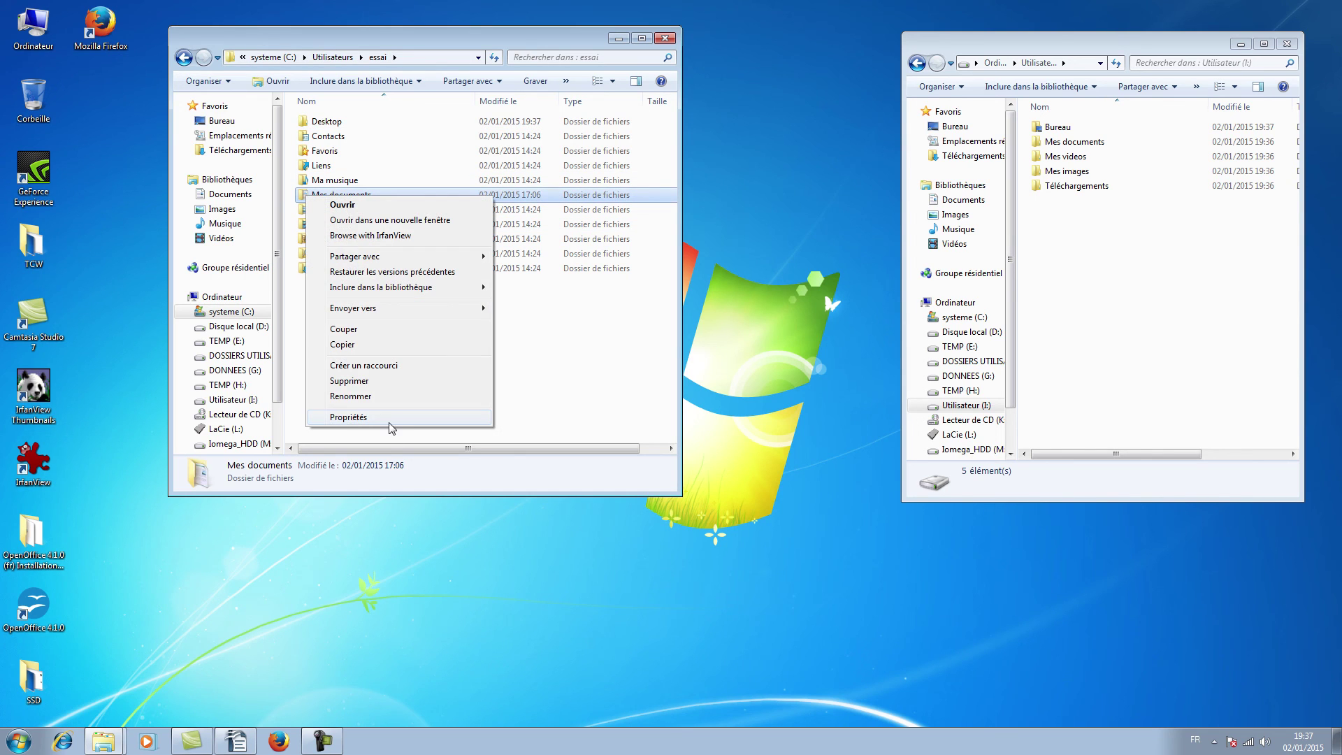
pyautogui.click(391, 417)
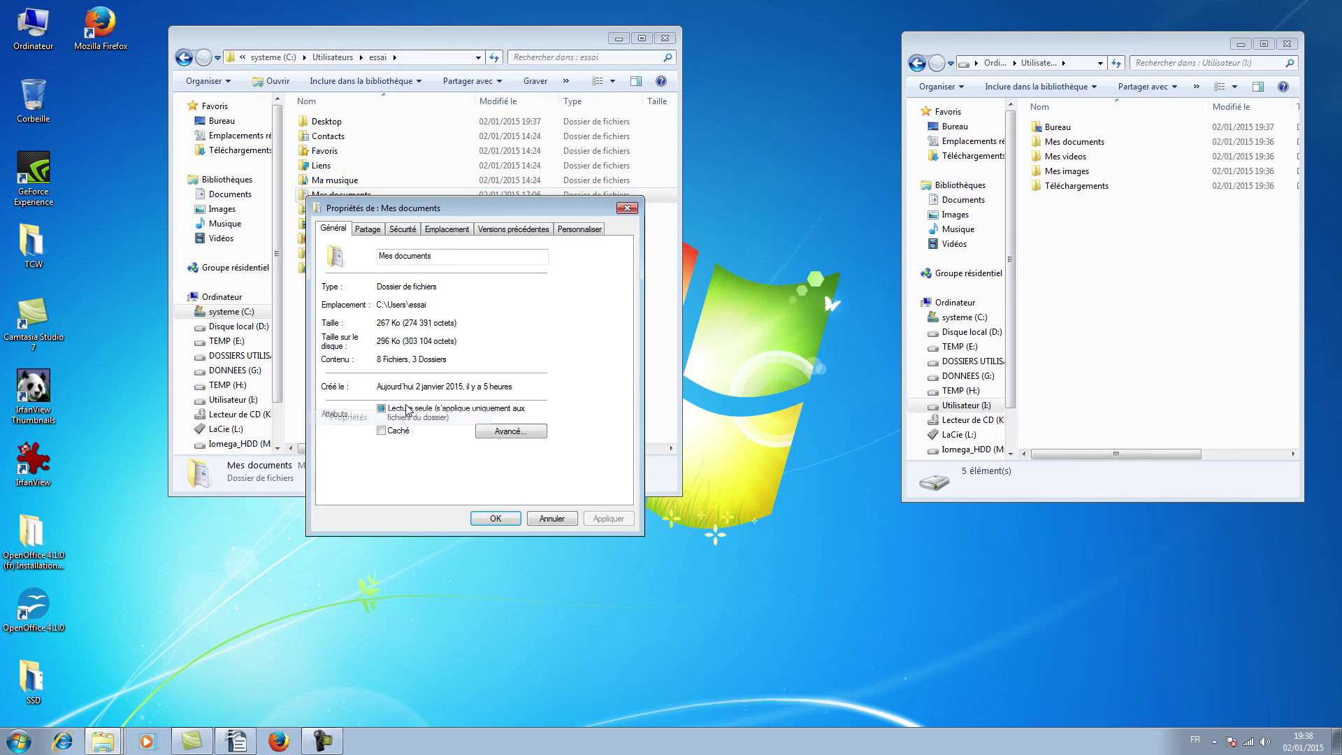
pyautogui.click(458, 230)
pyautogui.click(432, 356)
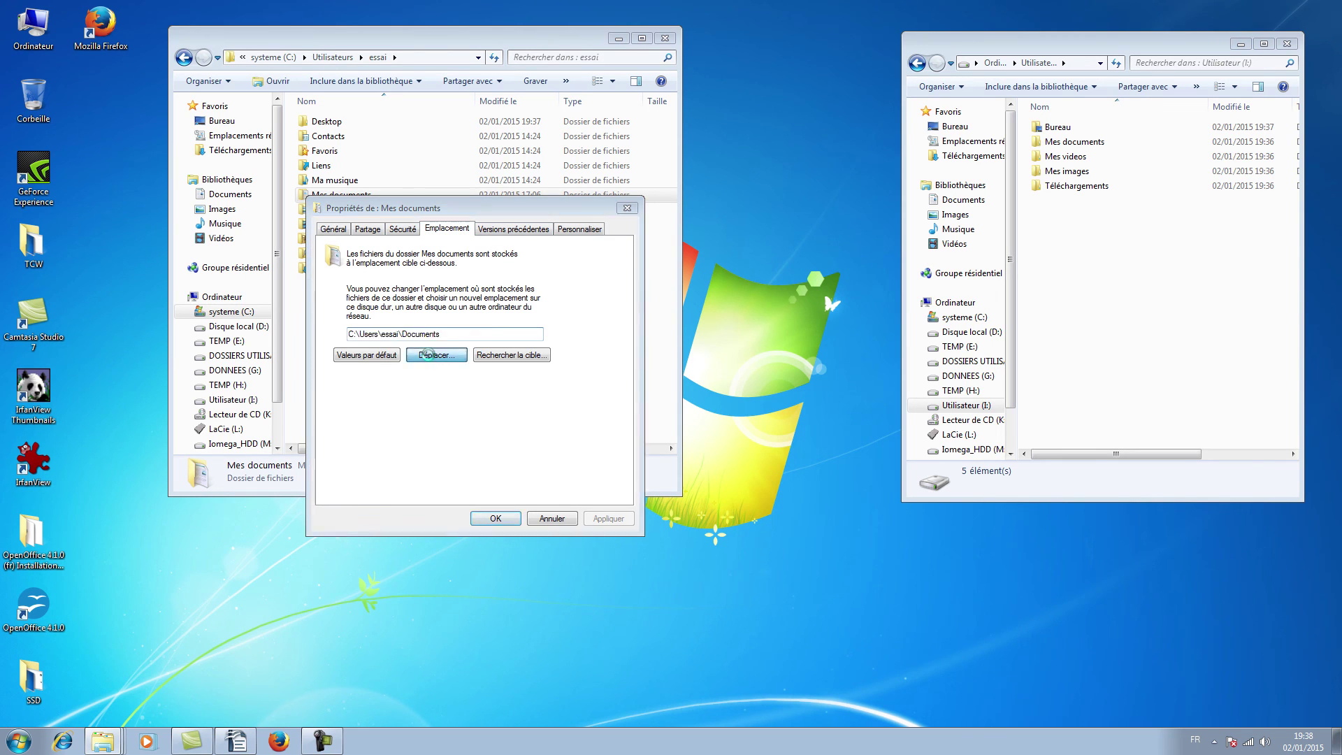
pyautogui.scroll(-1, 422, 443)
pyautogui.scroll(-2, 422, 443)
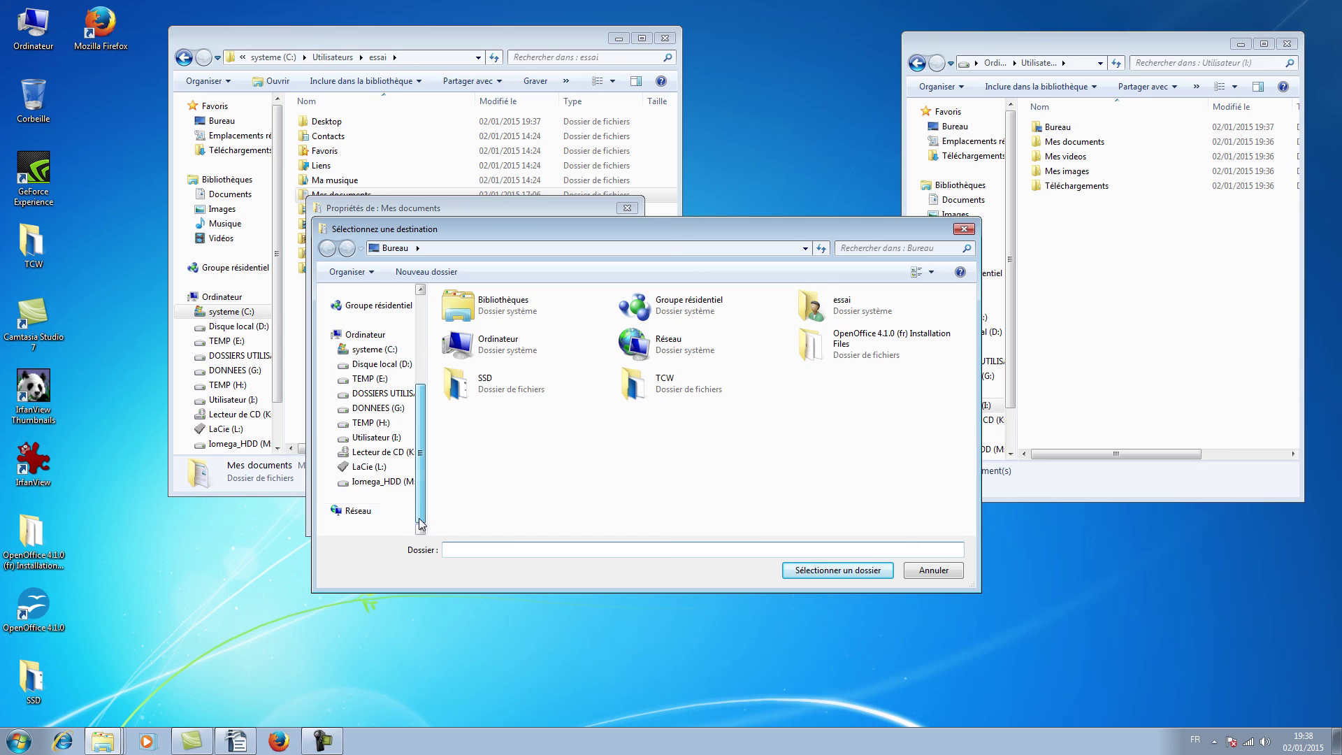
pyautogui.click(380, 438)
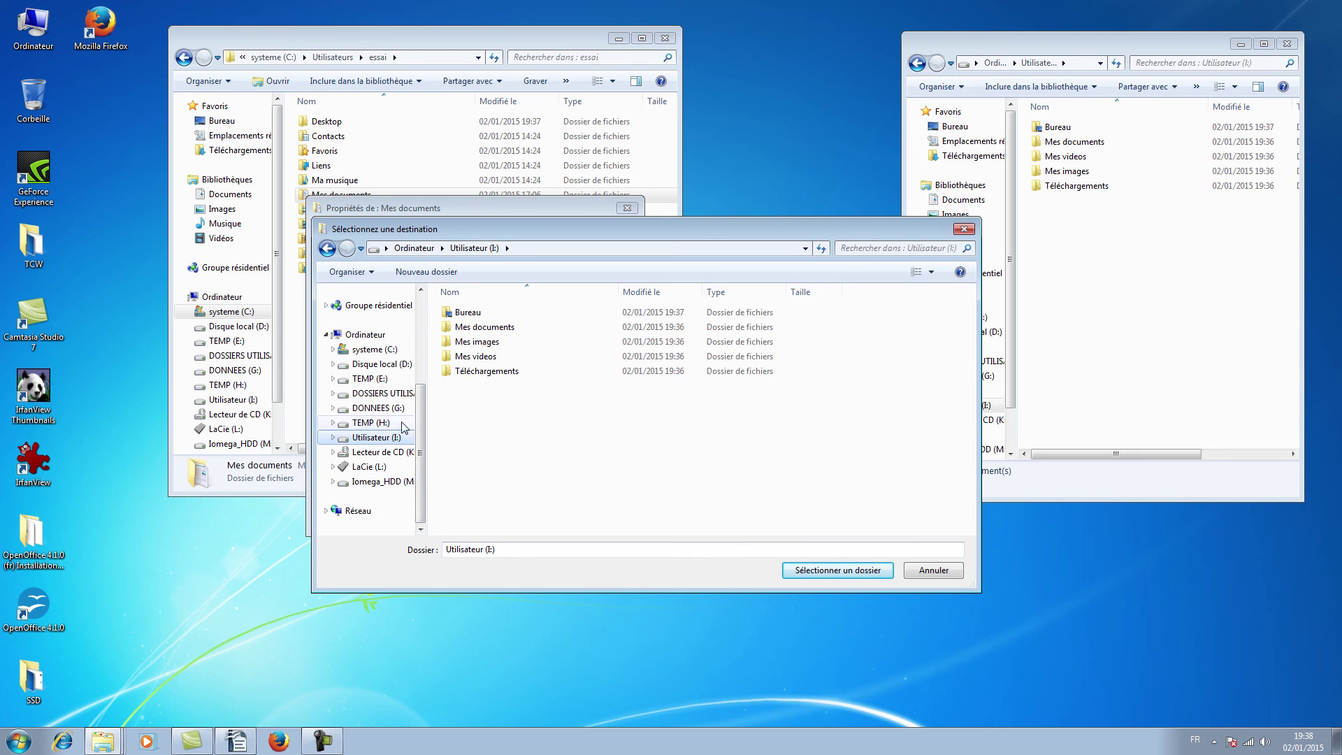
pyautogui.click(504, 329)
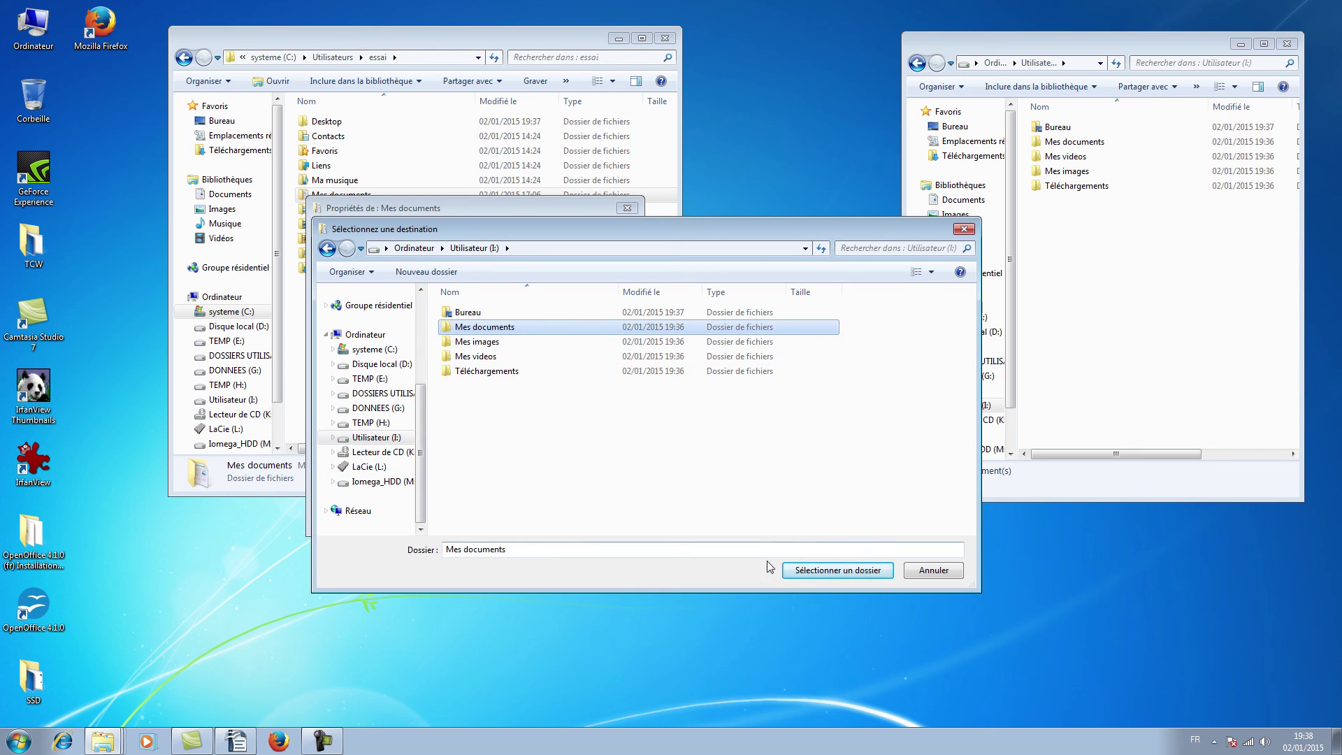
pyautogui.click(818, 571)
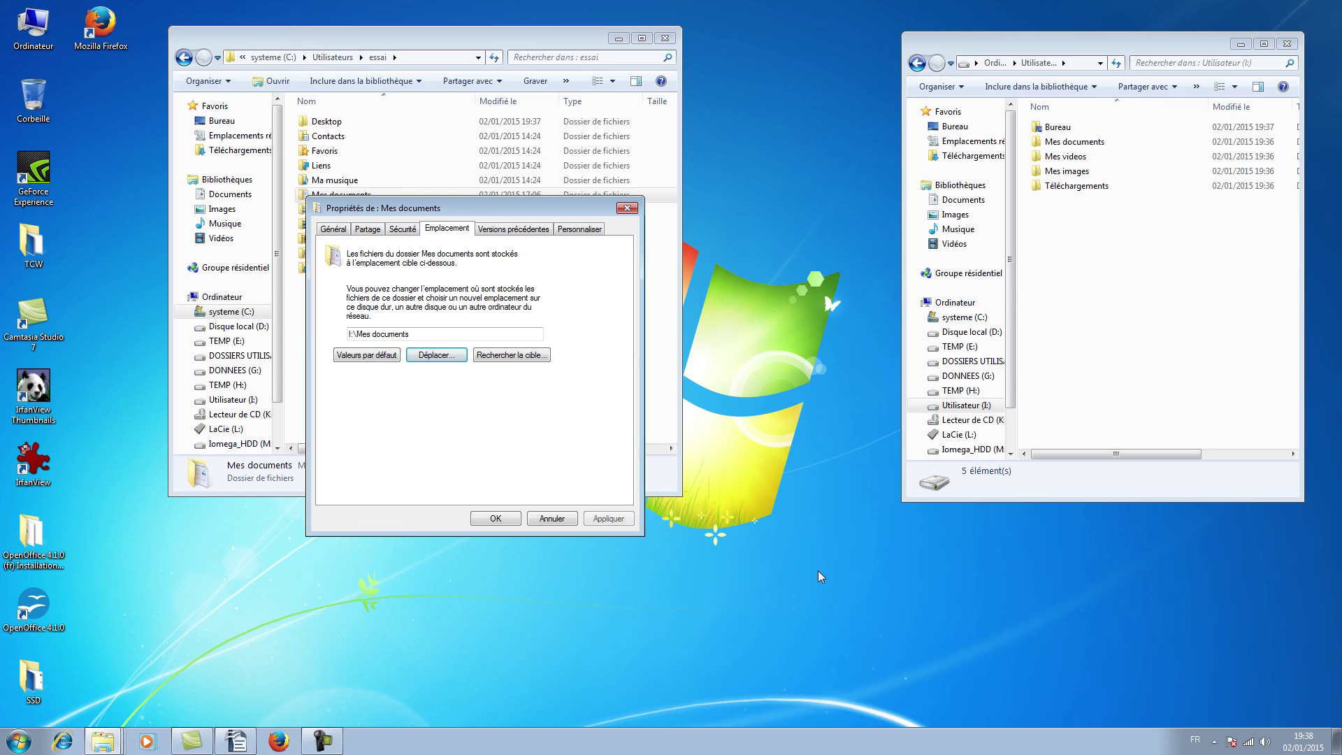
pyautogui.click(497, 518)
pyautogui.click(711, 404)
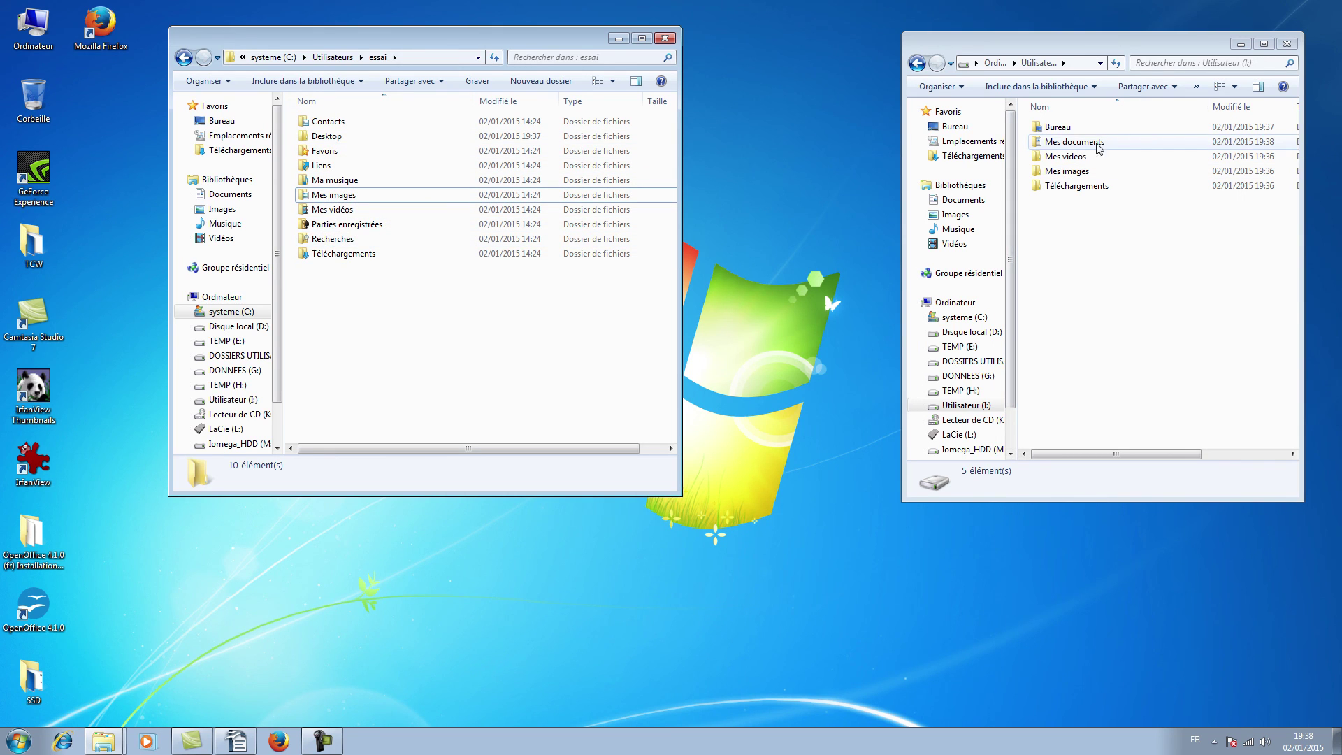
# Relocate essai's Téléchargements folder to I:\Téléchargements, agree to move all its files, and open the relocated folder to check its contents.
pyautogui.rightClick(308, 255)
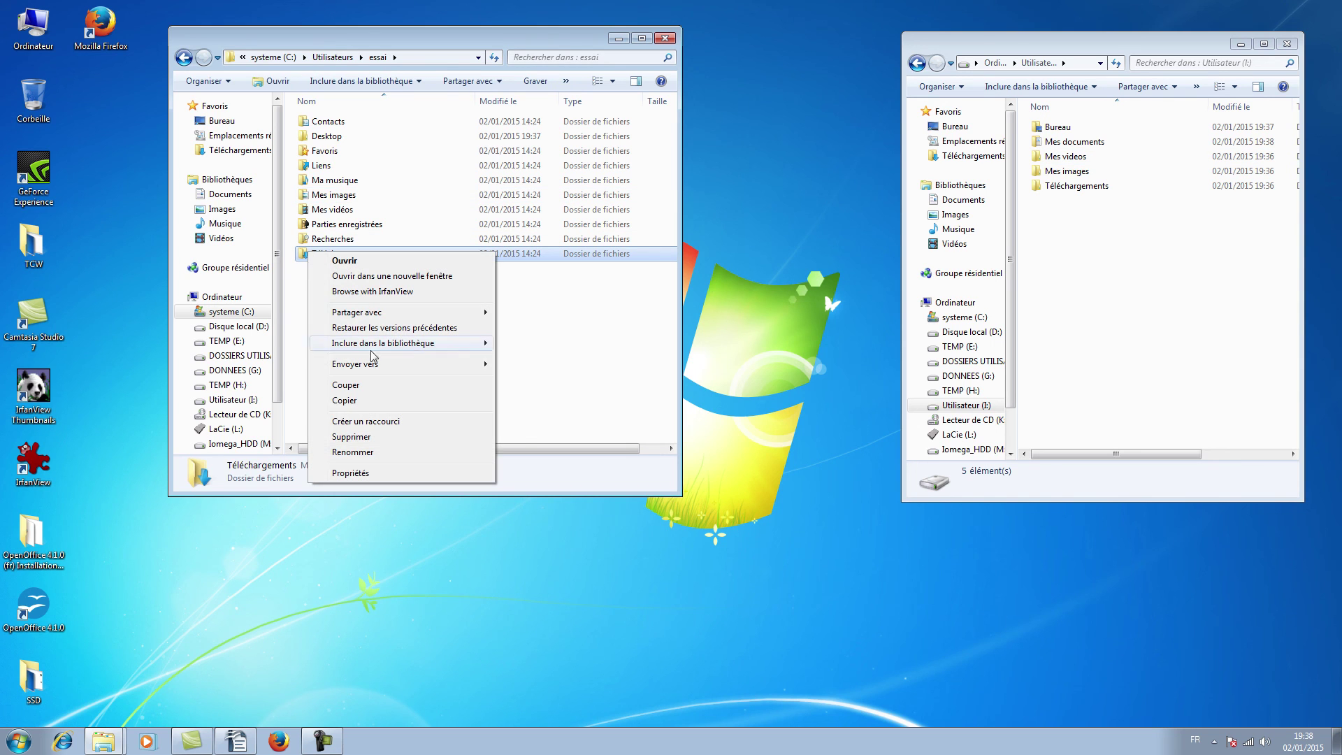
pyautogui.click(356, 473)
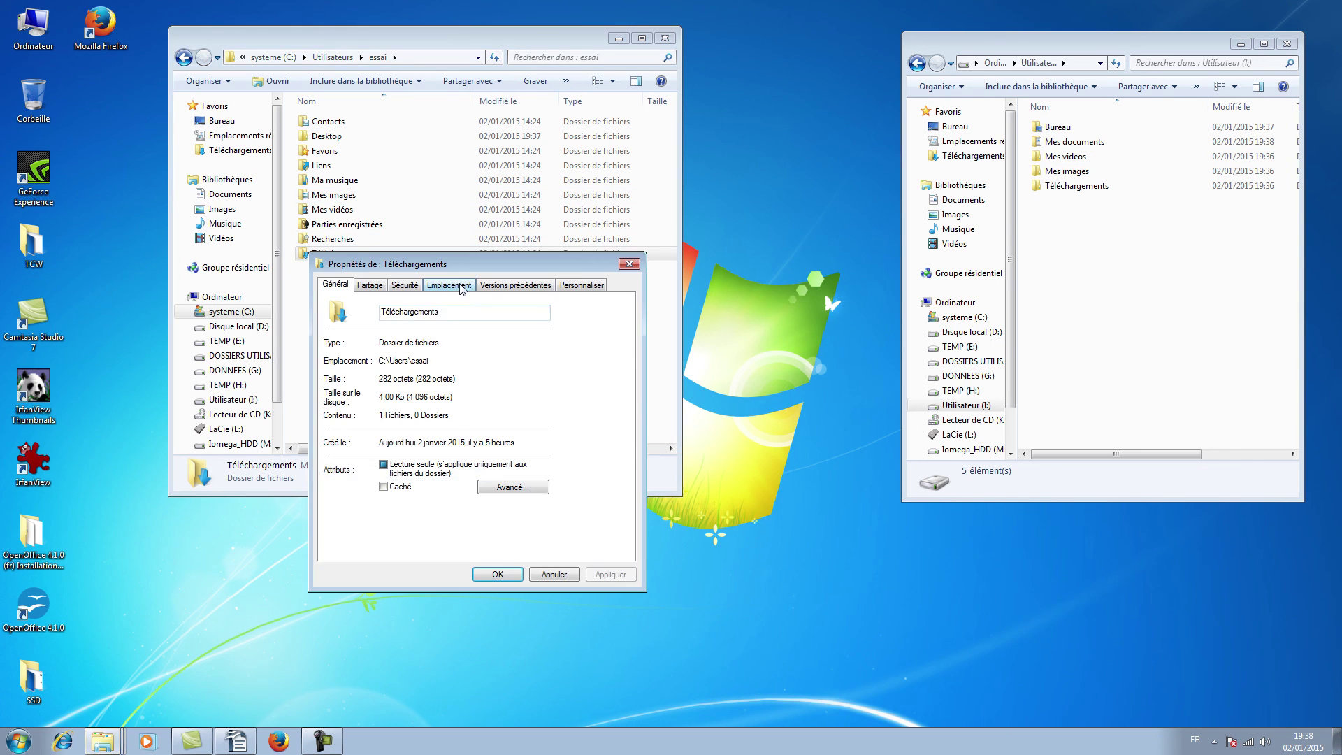
pyautogui.click(460, 288)
pyautogui.click(450, 415)
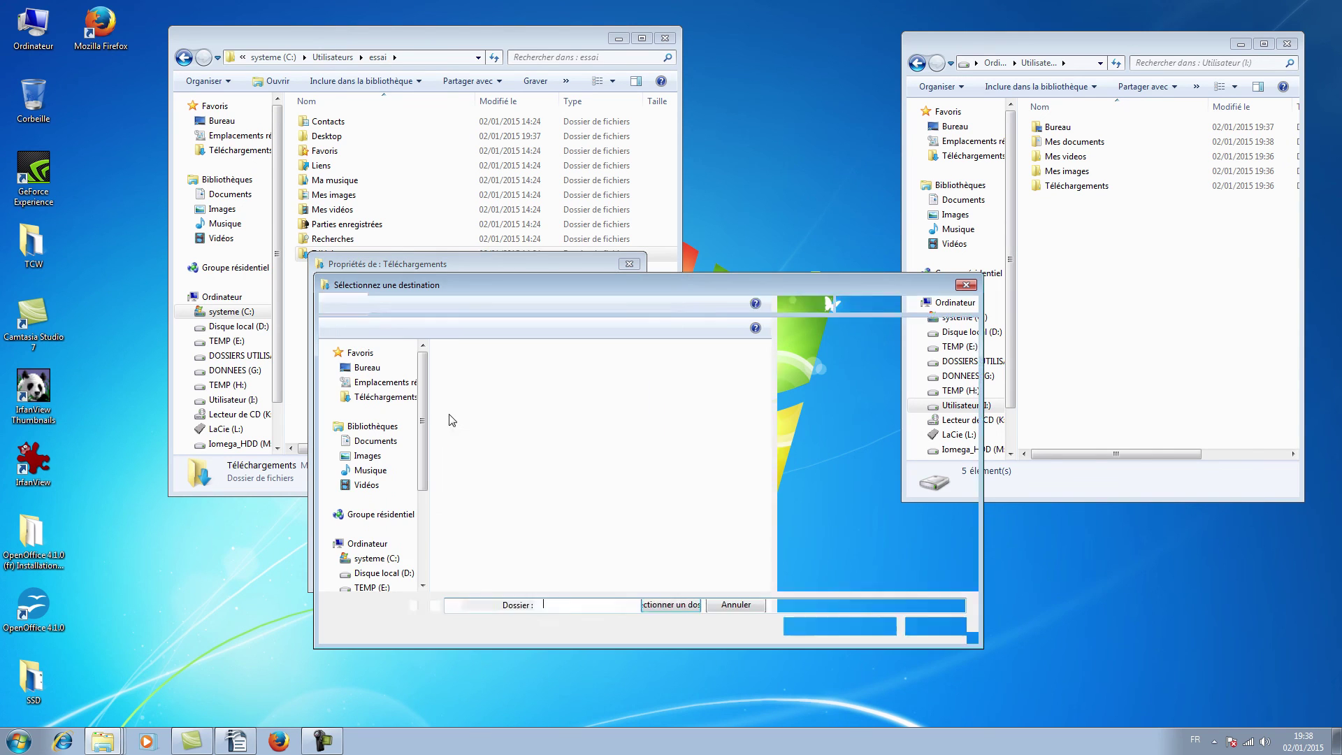
pyautogui.moveTo(424, 437); pyautogui.dragTo(424, 525)
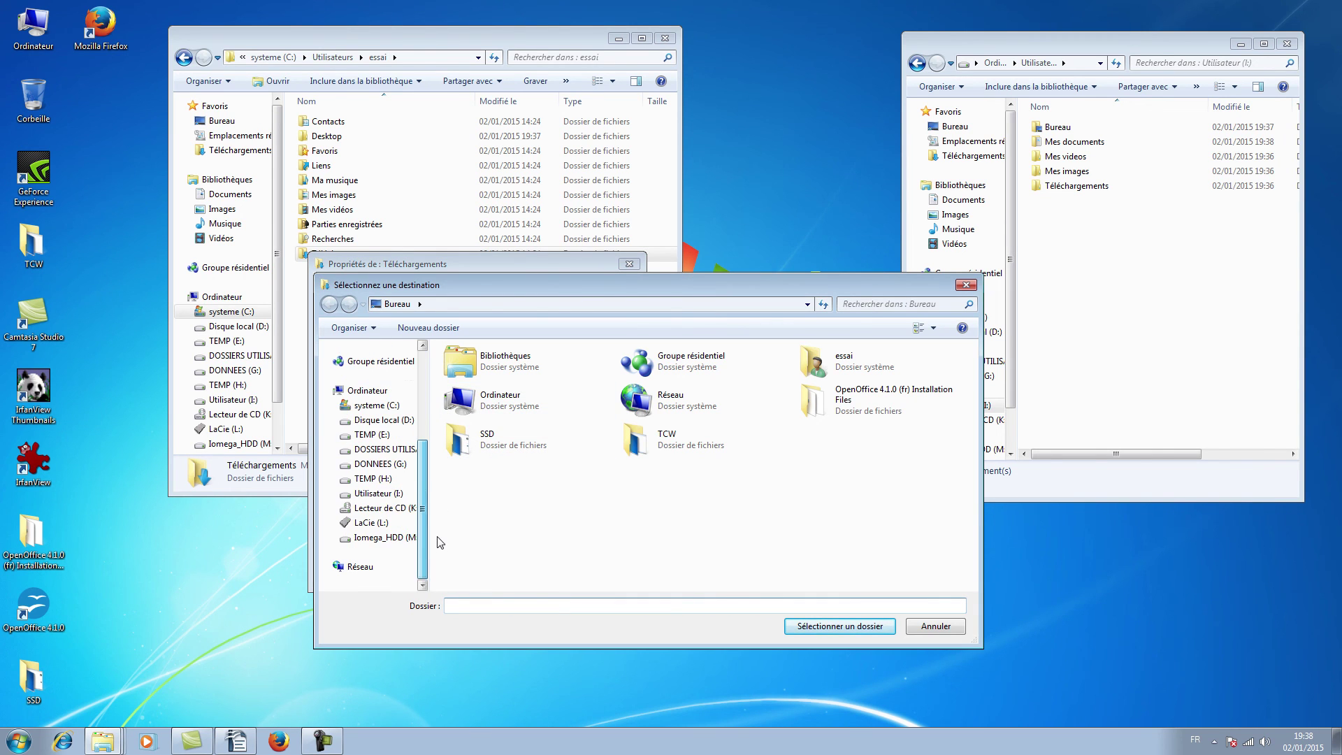
pyautogui.click(378, 493)
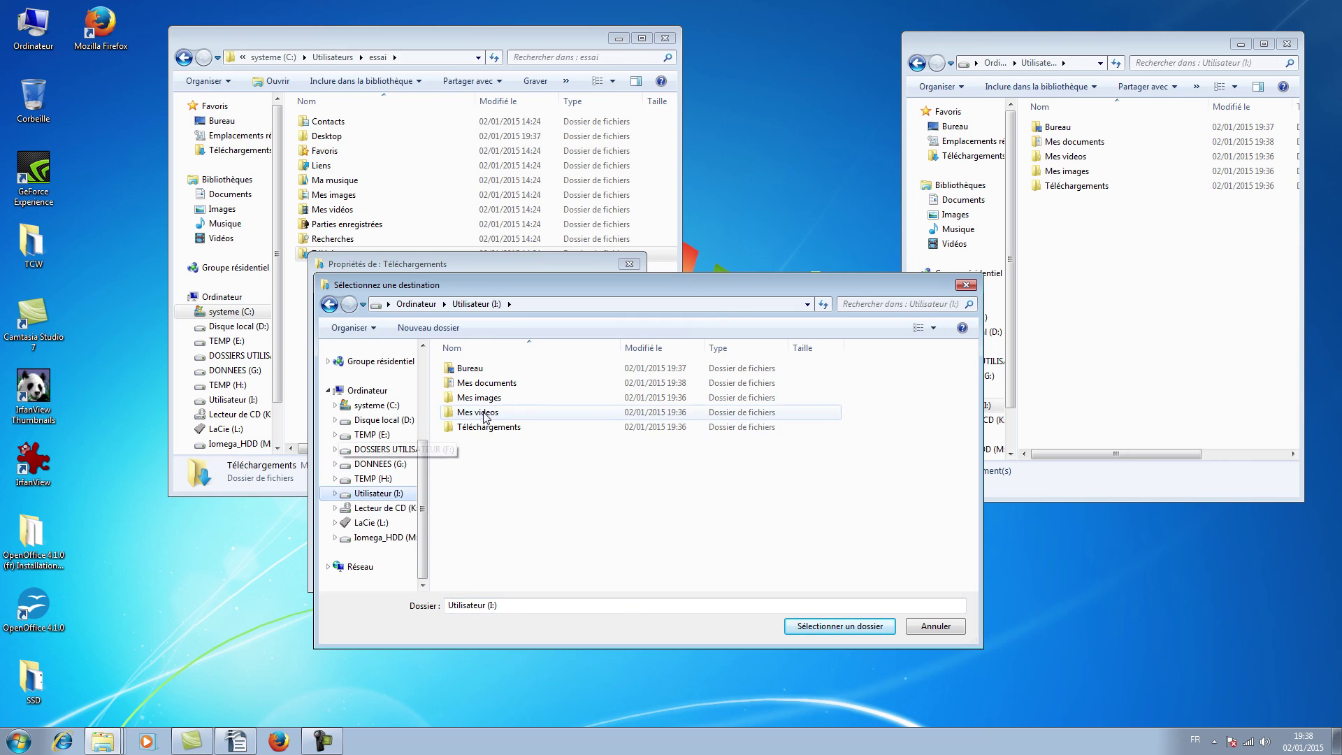
pyautogui.click(502, 429)
pyautogui.click(871, 627)
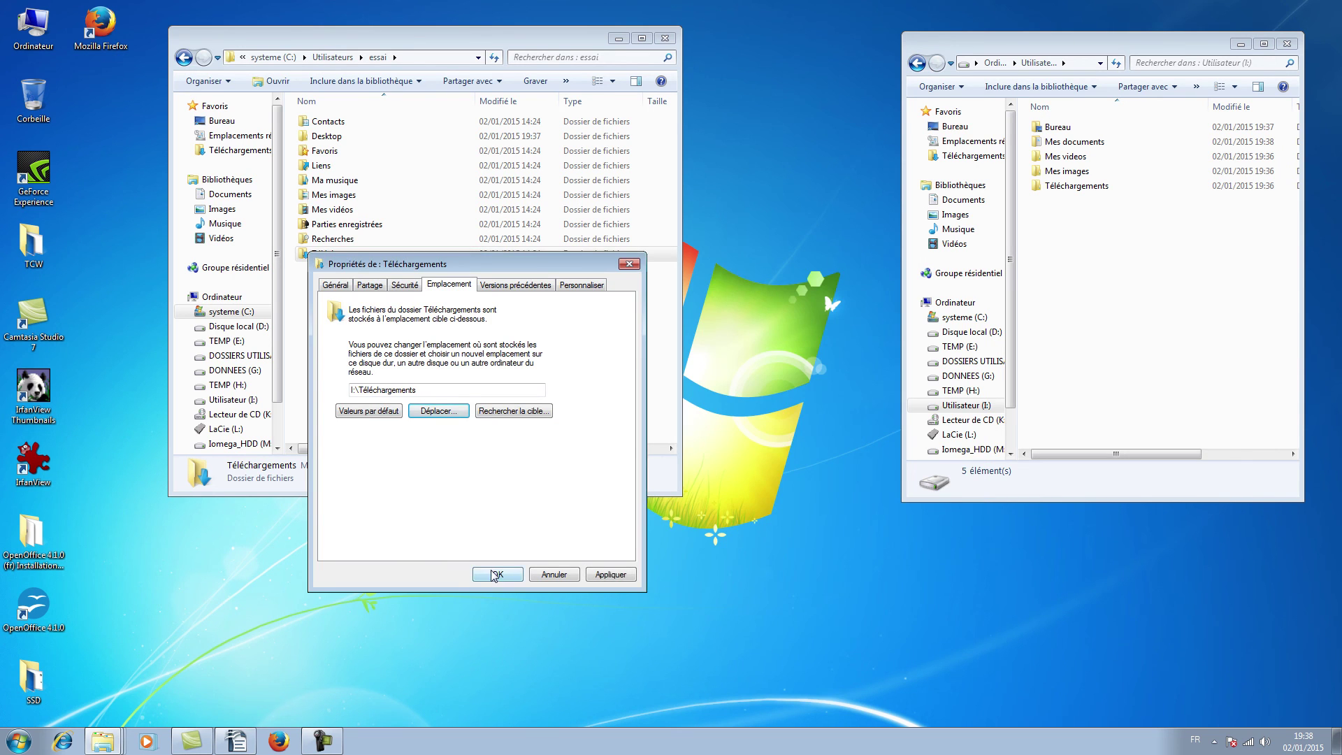
pyautogui.click(496, 575)
pyautogui.click(712, 396)
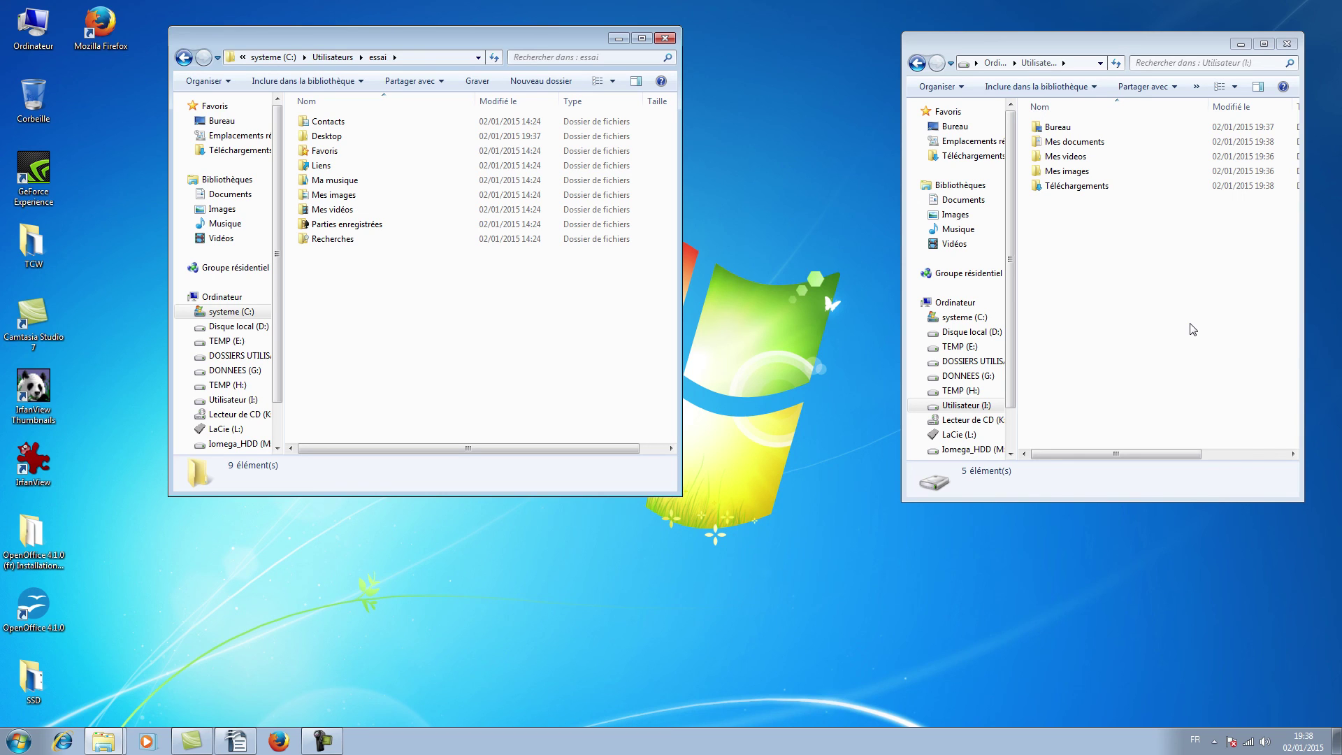
pyautogui.click(1073, 188)
pyautogui.doubleClick(1074, 187)
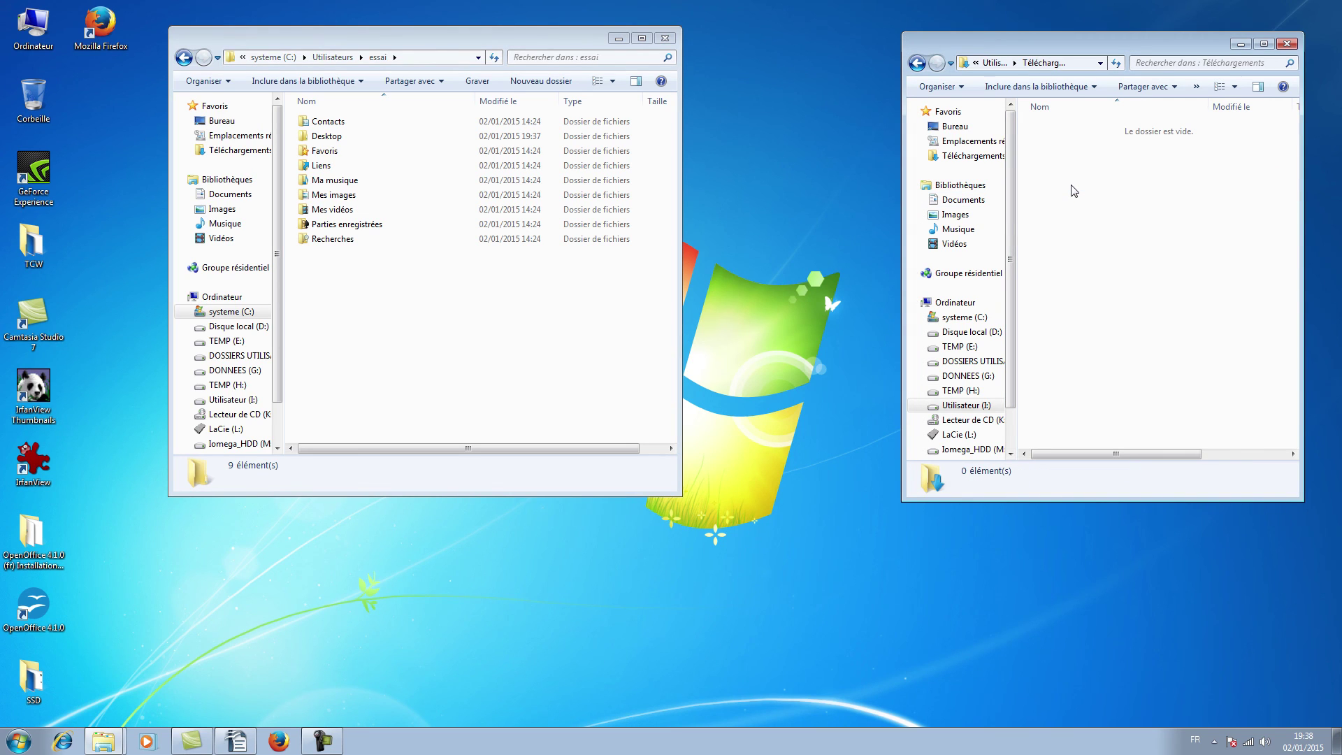